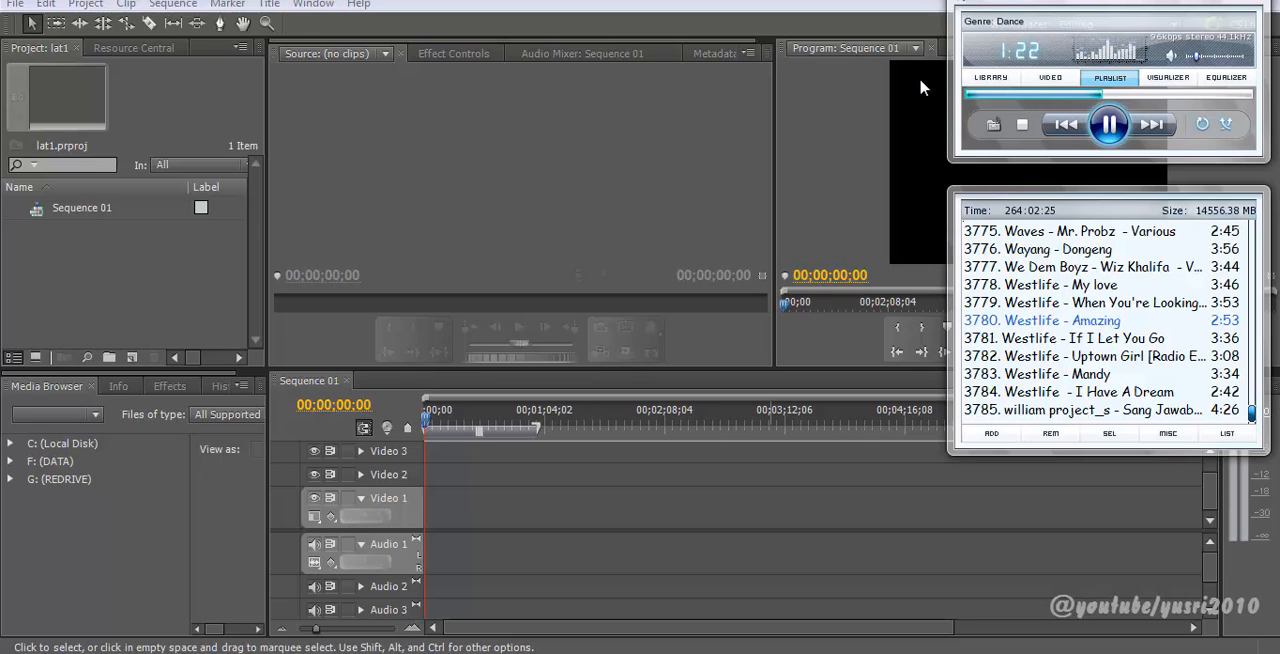
left_click(848, 154)
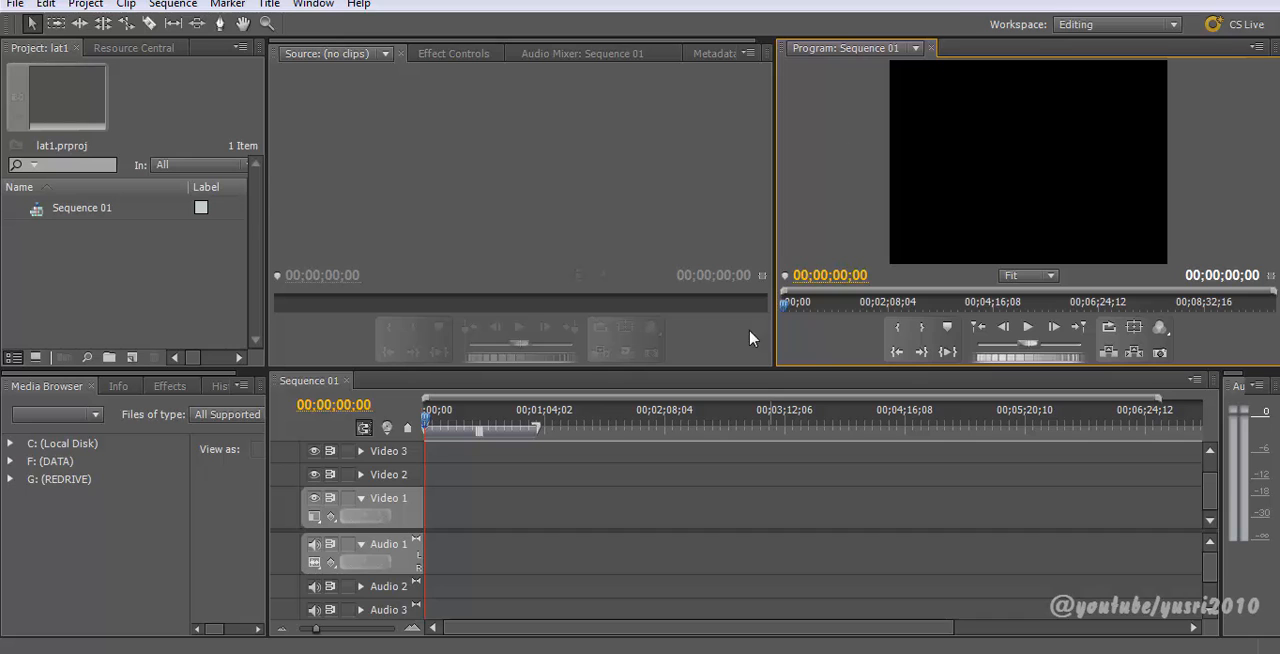
key("alt+Tab")
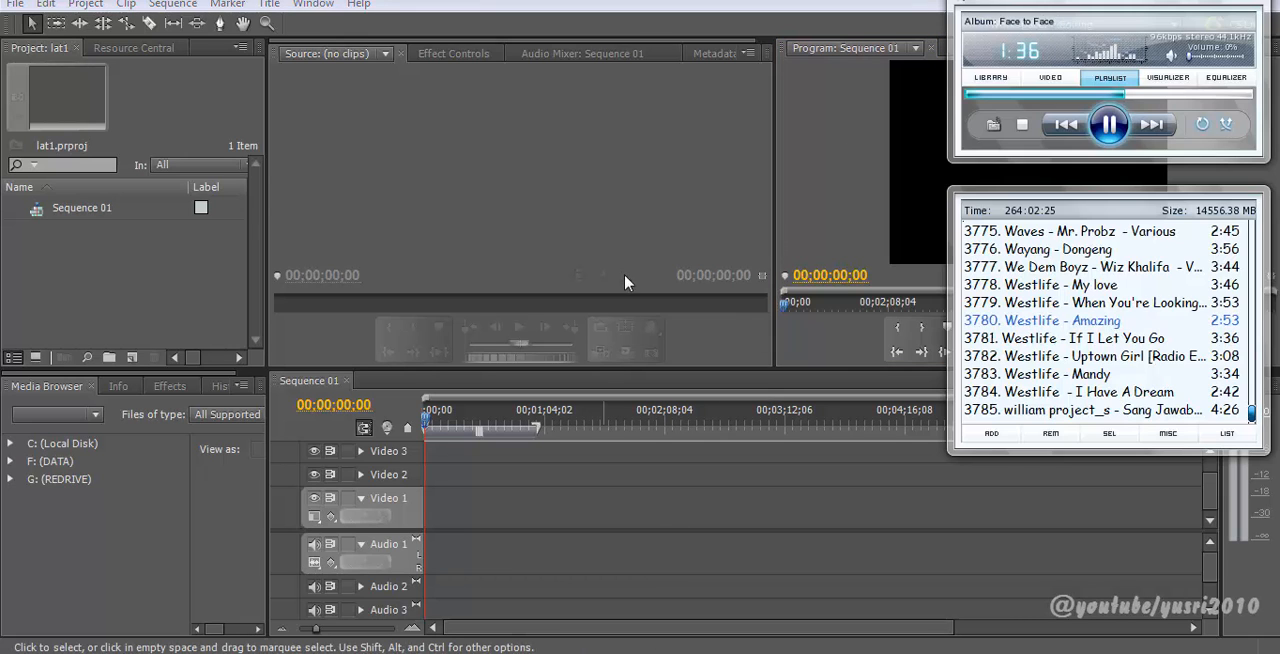
left_click(632, 193)
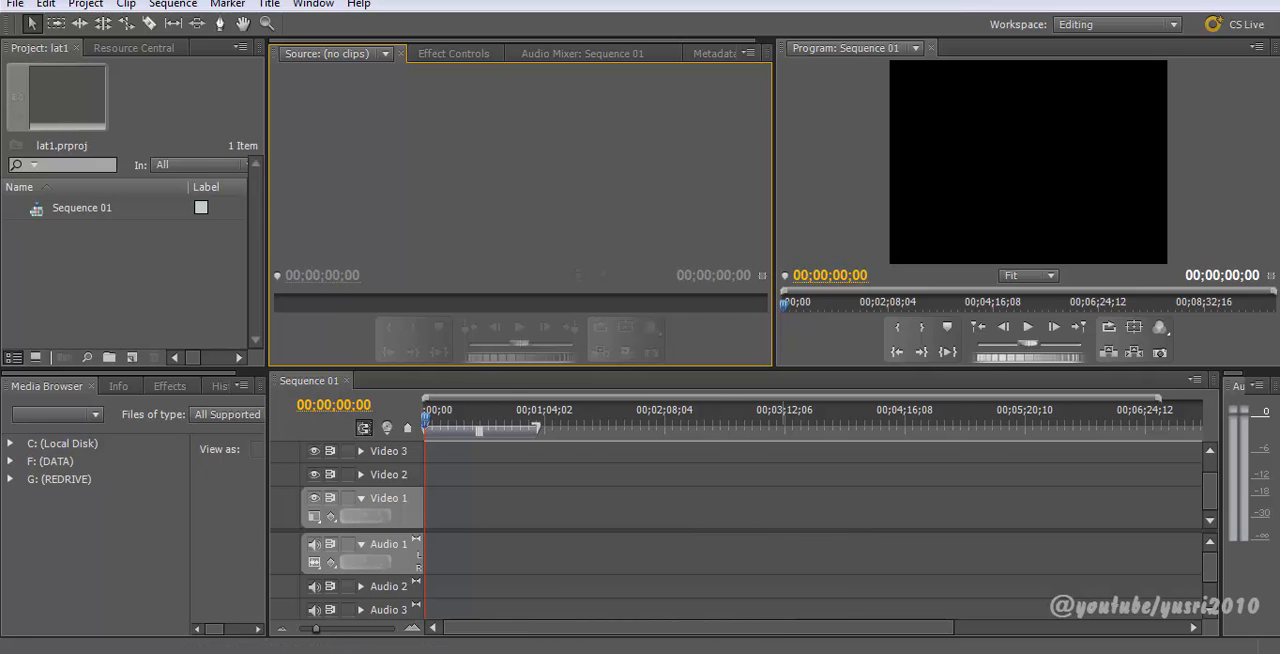
left_click(724, 653)
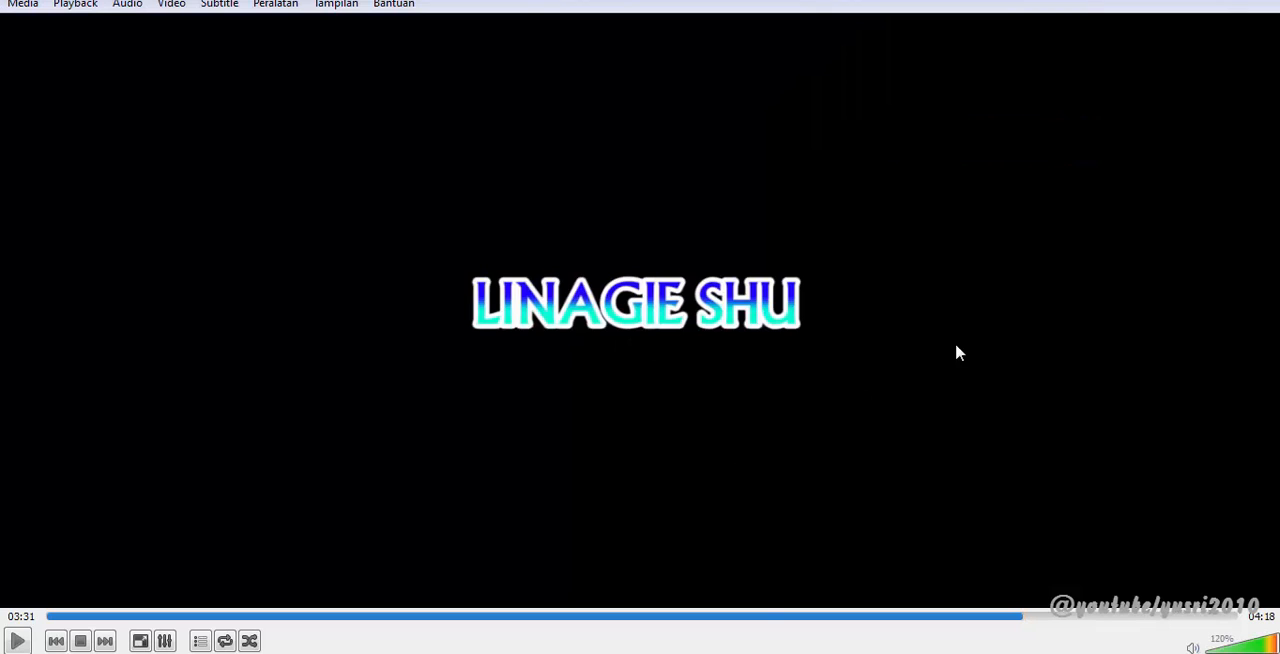
left_click(16, 642)
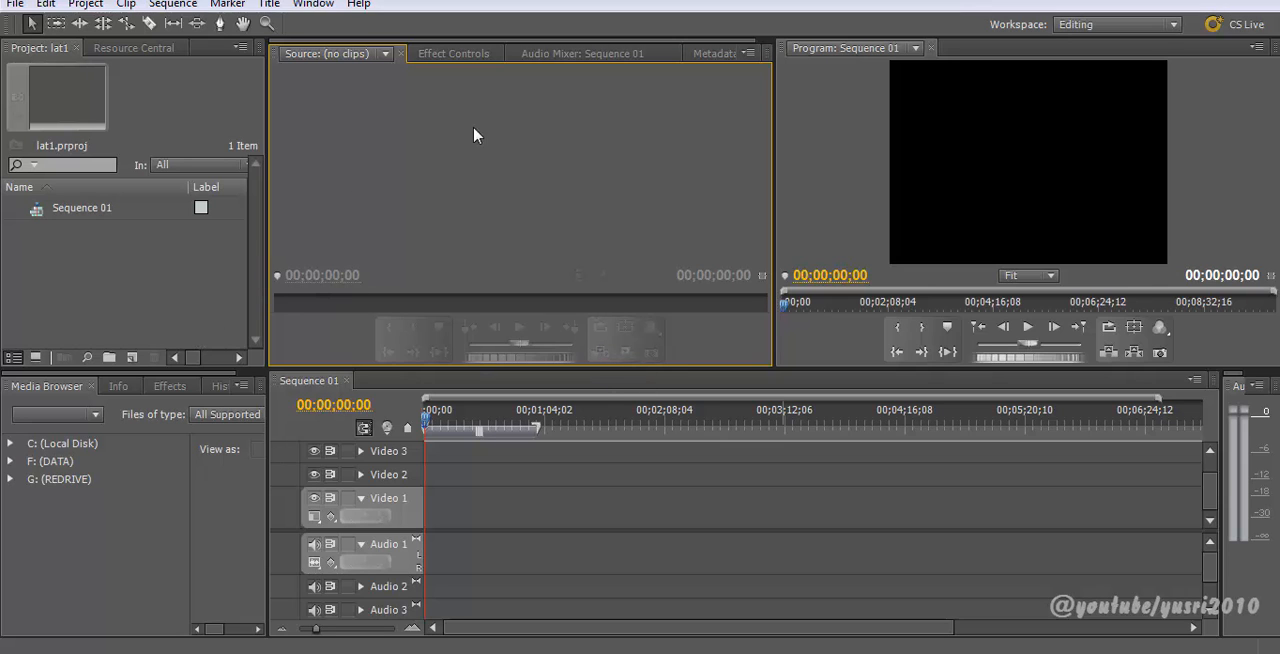
Step: Import the REV_20150318_RIZ_MANSEK video from the Materi folder into the project by dragging it in
left_click(447, 56)
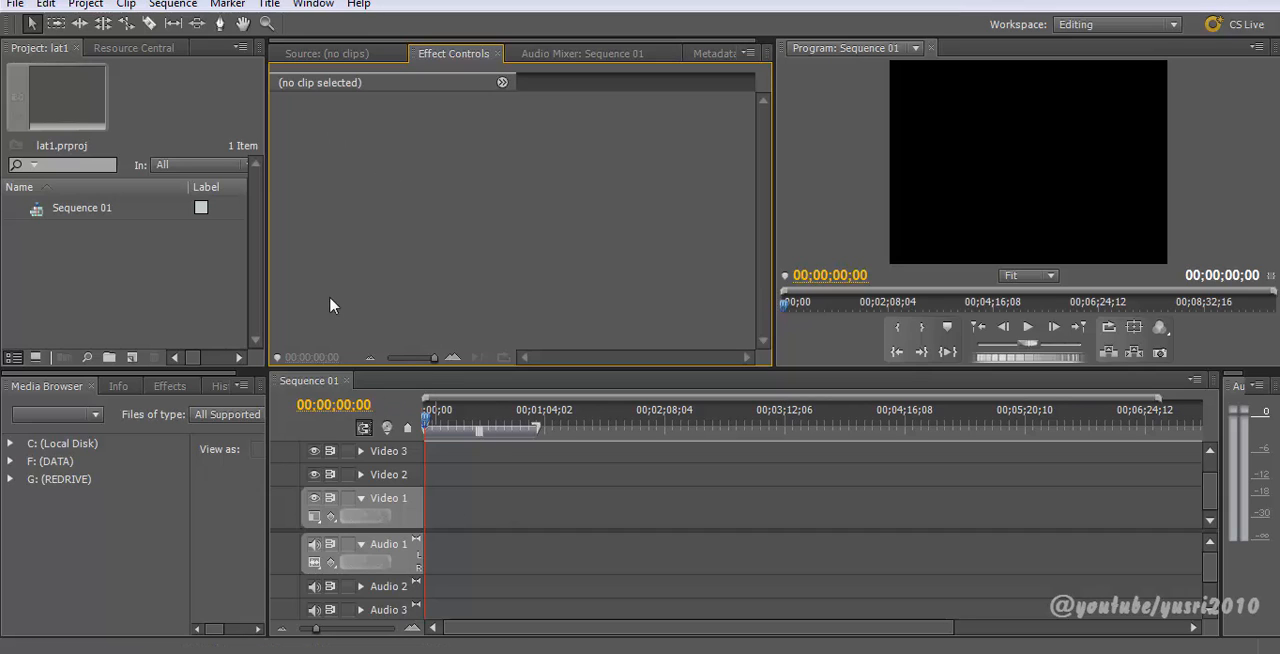
left_click(108, 252)
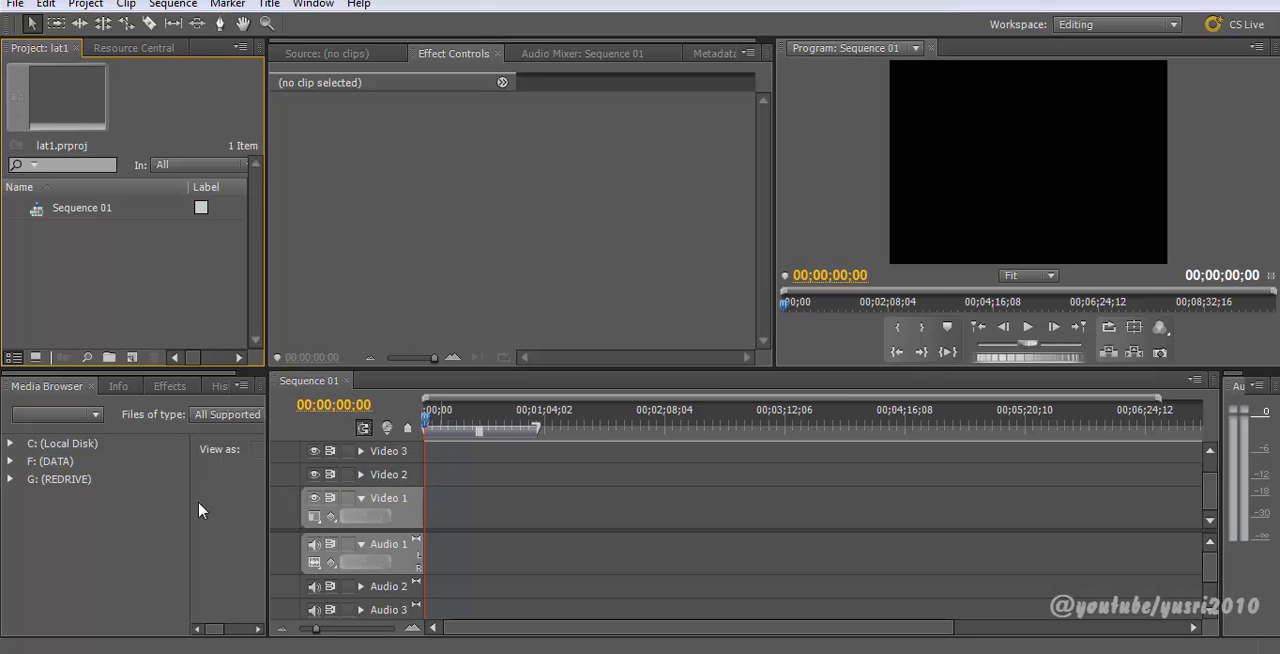
left_click(155, 651)
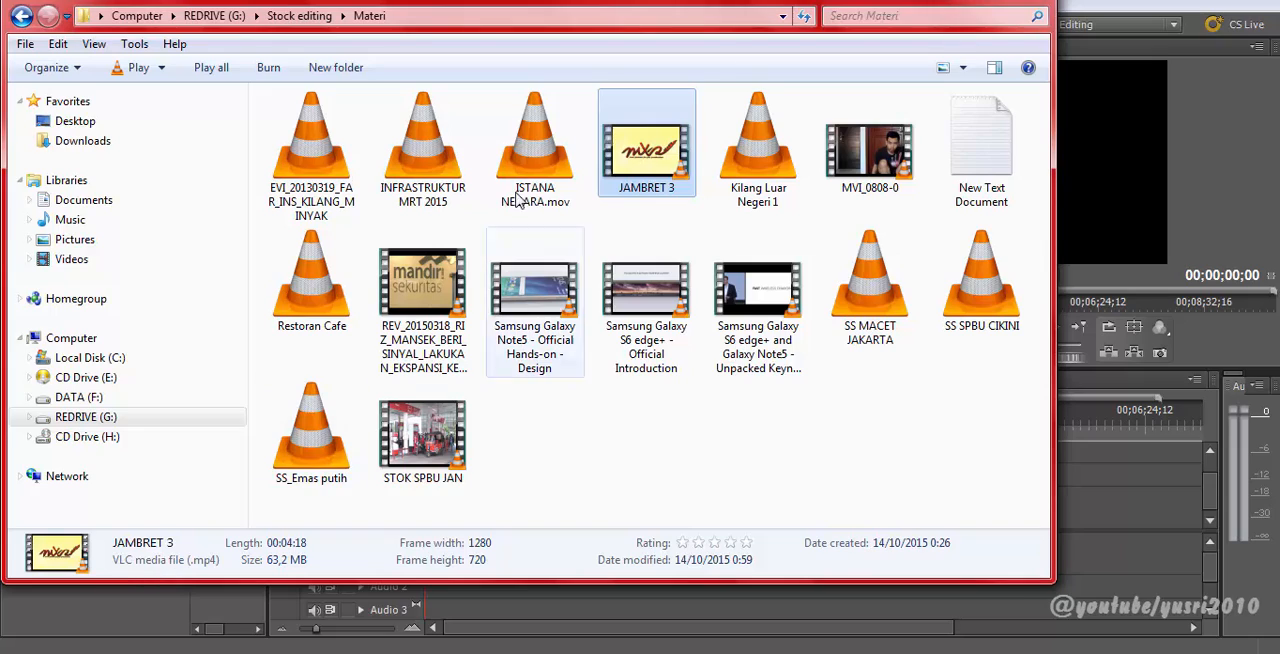
left_click_drag(466, 5, 890, 92)
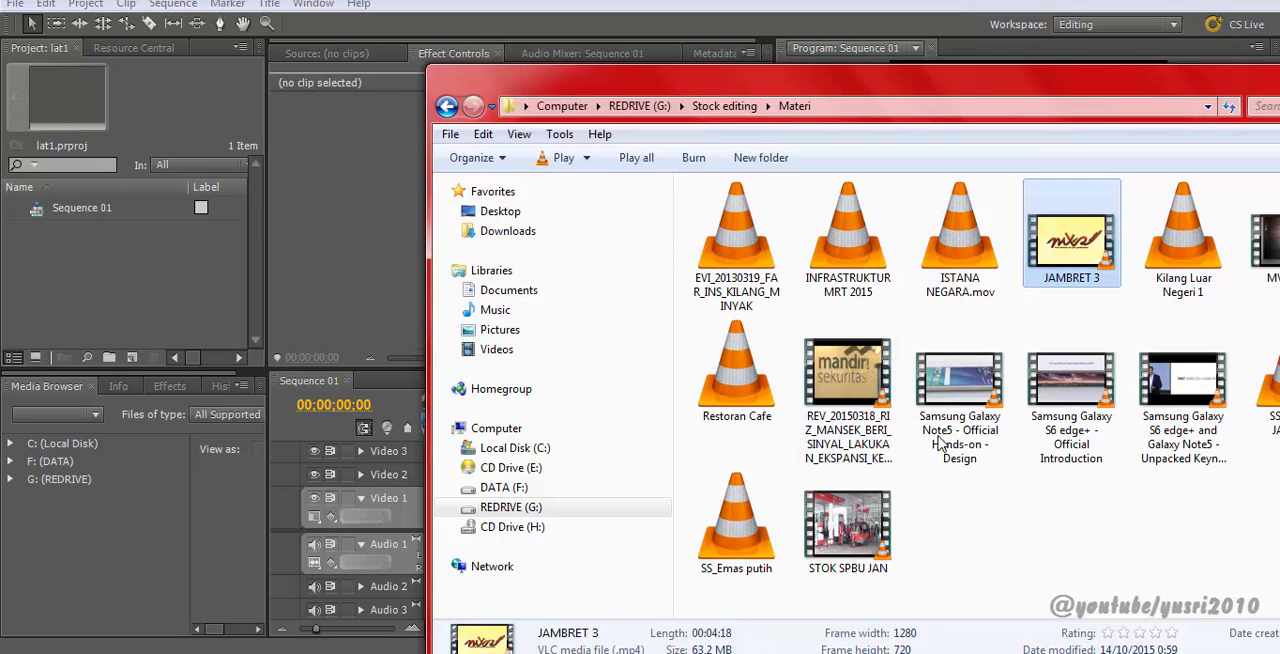
left_click_drag(868, 380, 195, 315)
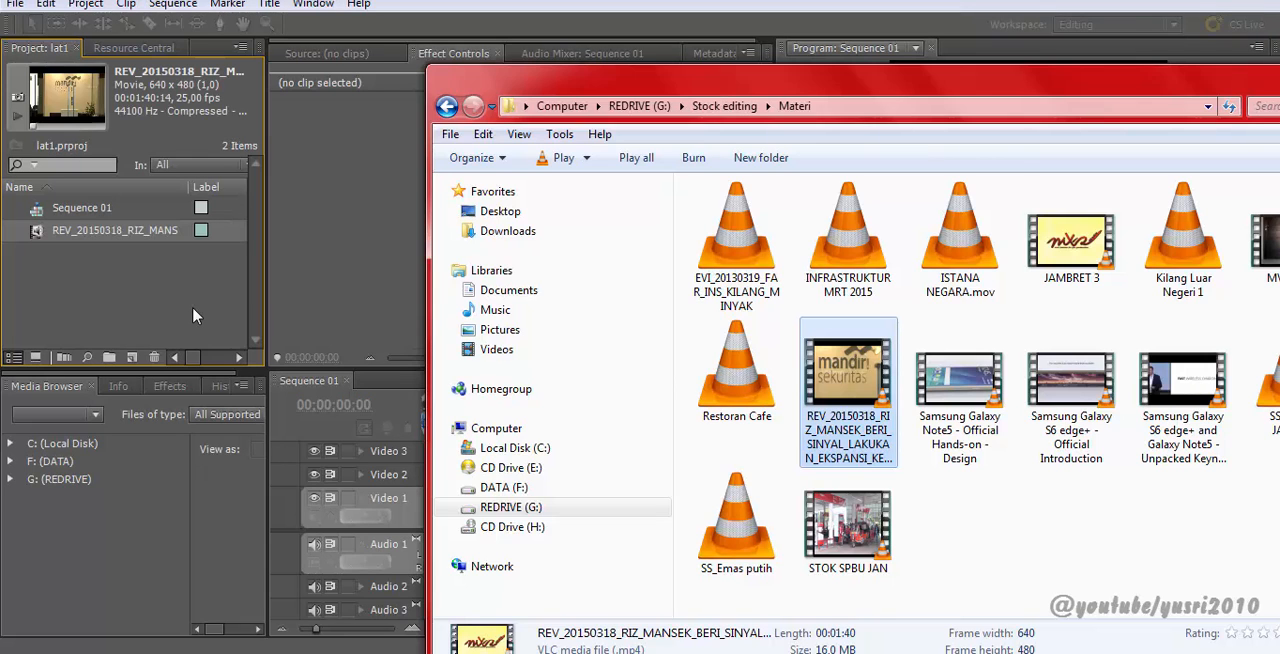
left_click(195, 315)
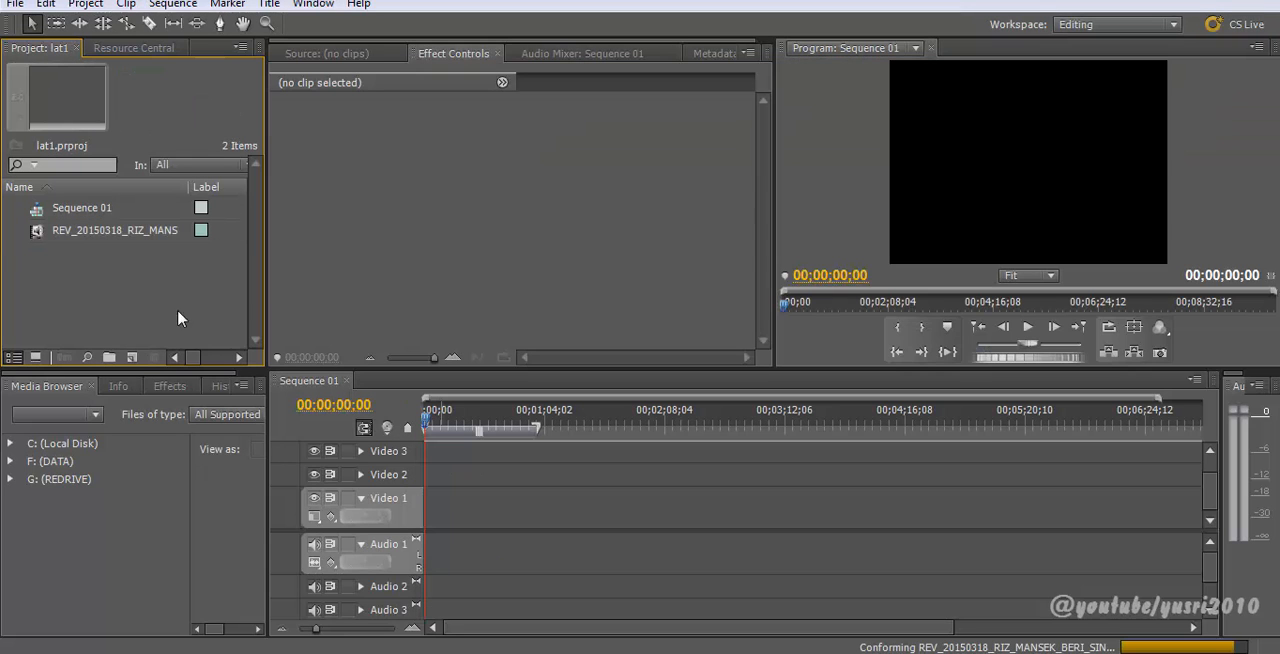
Step: Open the clip in the Source monitor and mark in and out points around its first 15 seconds
left_click(36, 238)
double_click(36, 235)
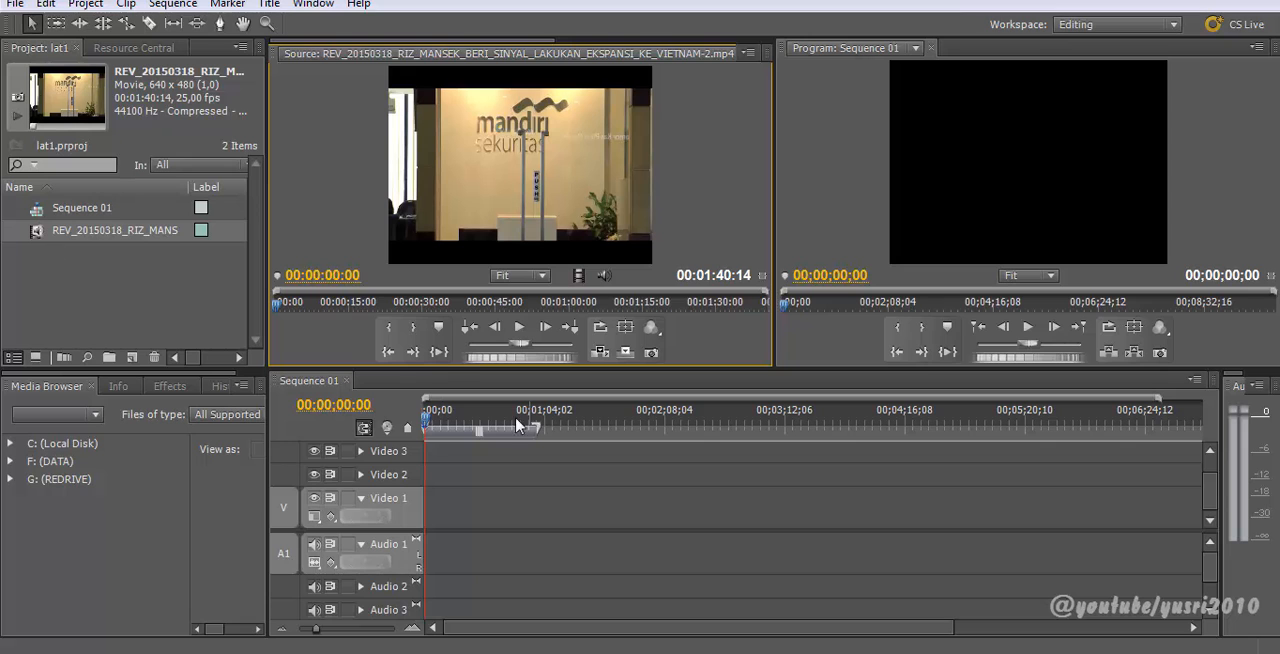
left_click_drag(286, 305, 352, 309)
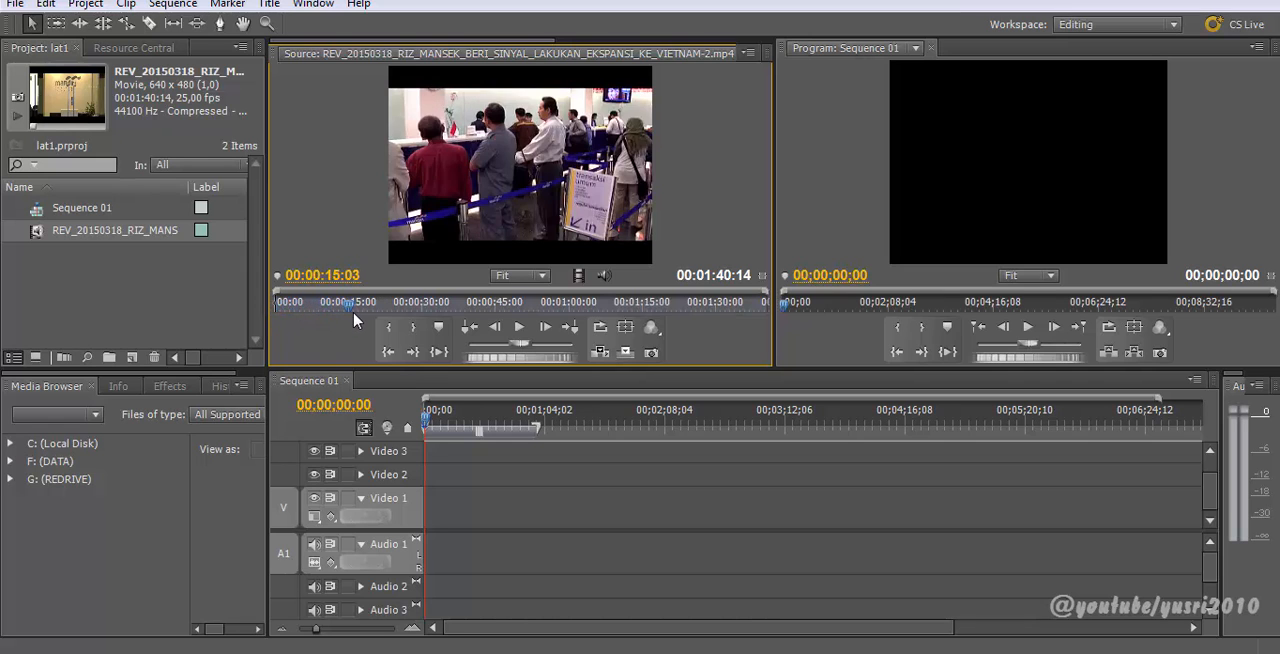
key("i")
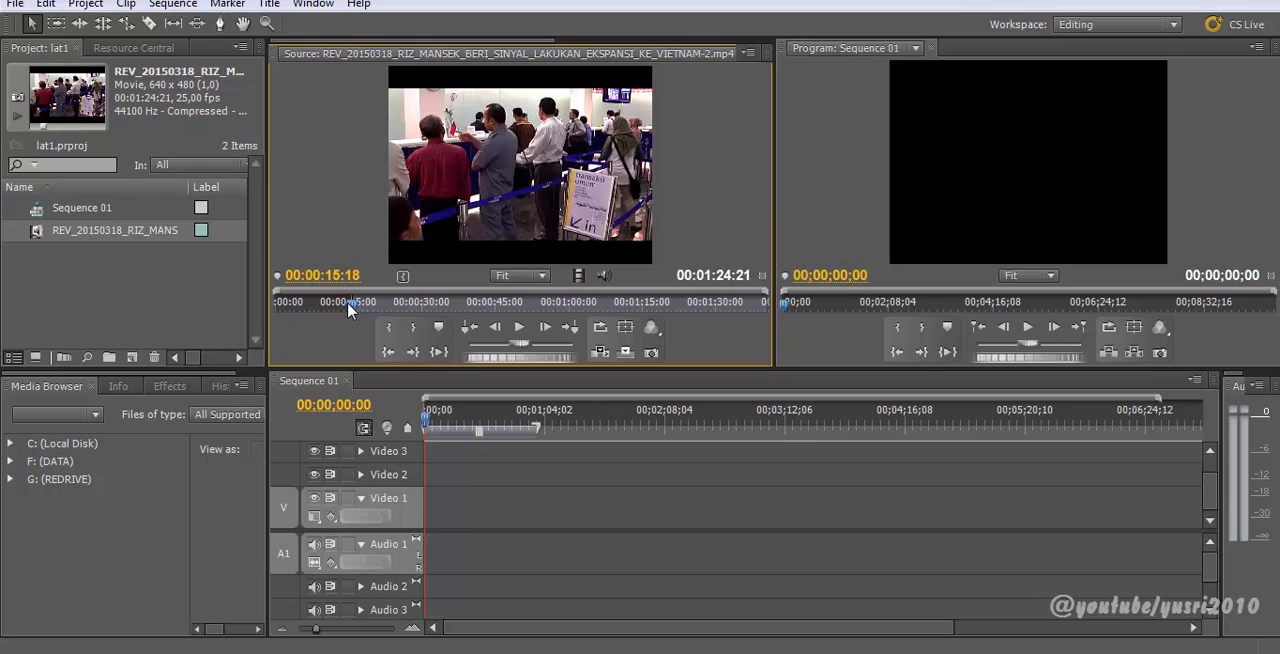
key("o")
left_click_drag(350, 305, 244, 308)
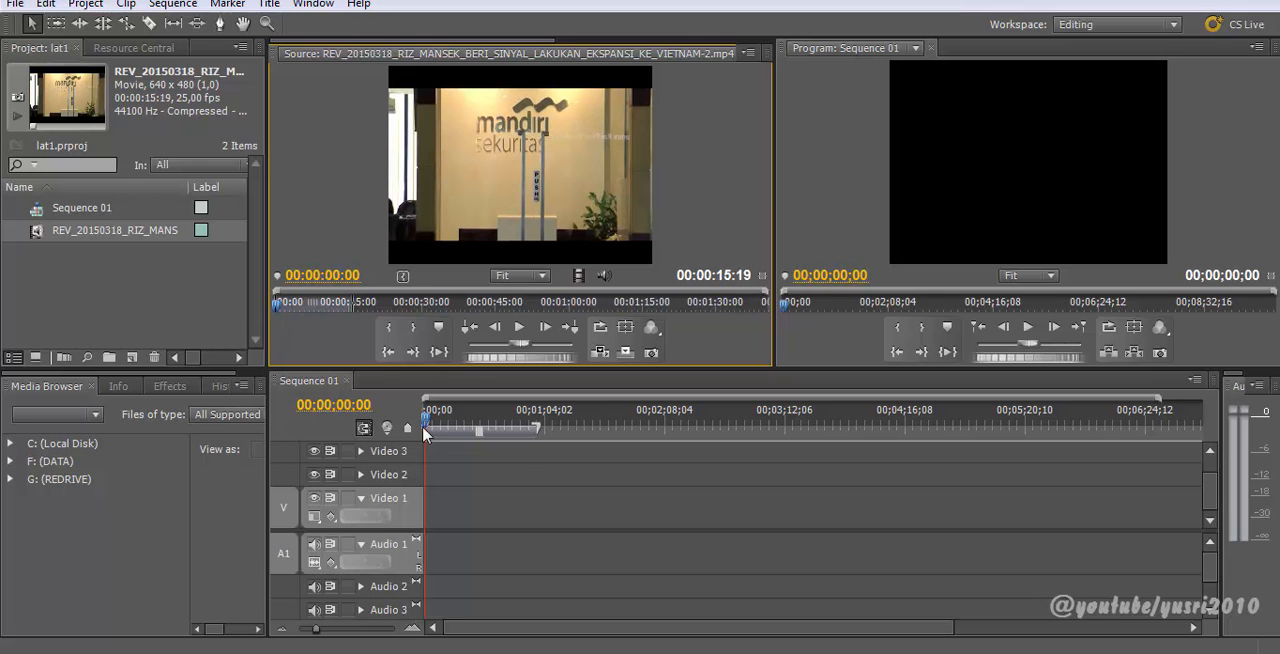
Step: Place the marked clip at the start of Video 1 and Audio 1 in Sequence 01
left_click_drag(461, 453, 444, 511)
key("=")
key("=")
key("=")
key("=")
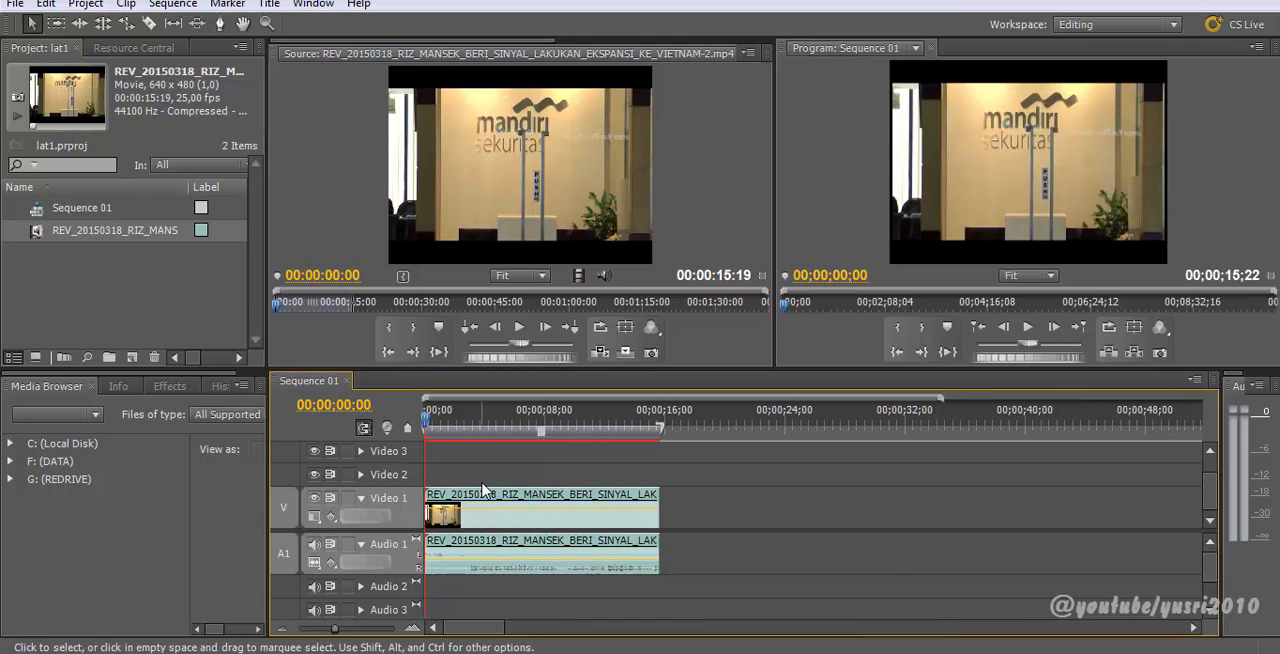
Step: Play and scrub through the sequence to preview the placed clip
left_click_drag(450, 420, 411, 457)
key("space")
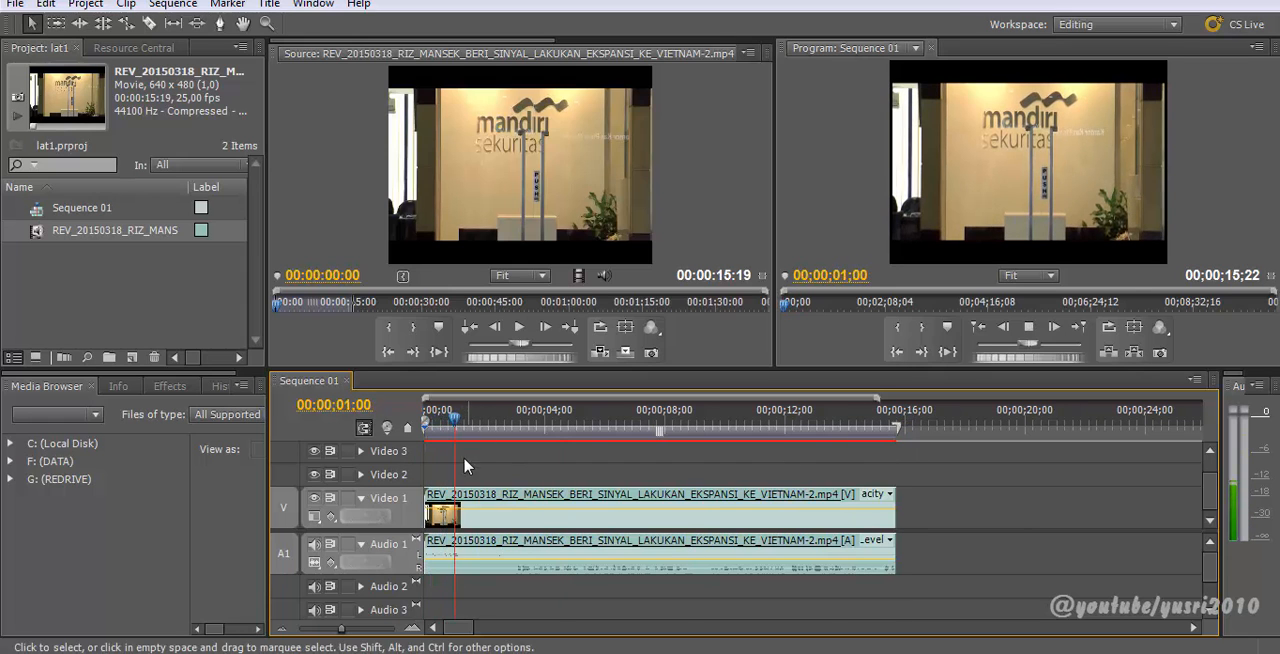
left_click(629, 420)
left_click_drag(632, 425, 887, 450)
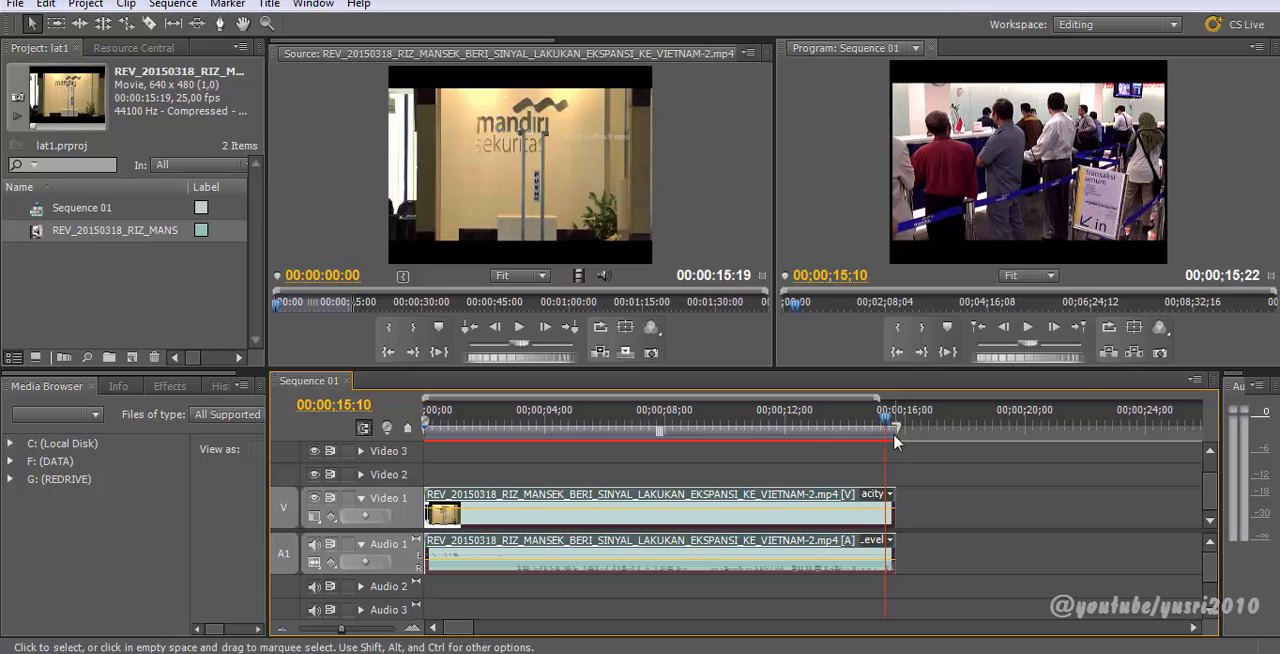
left_click(900, 428)
key("a")
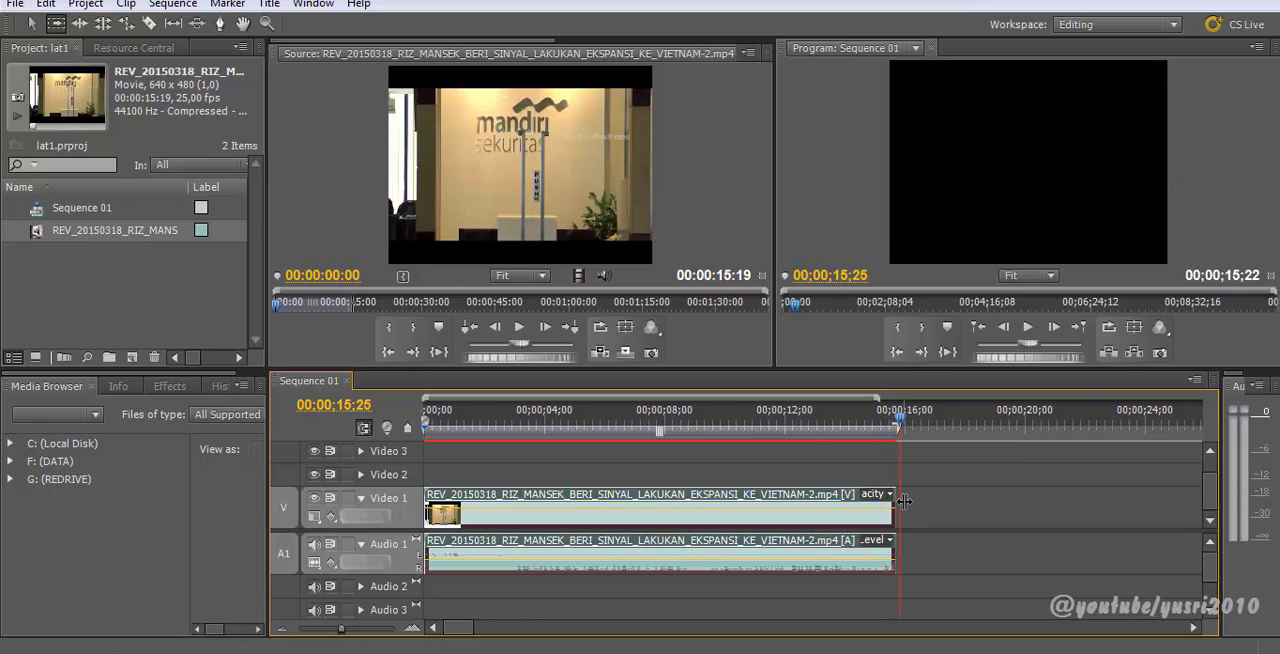
key("v")
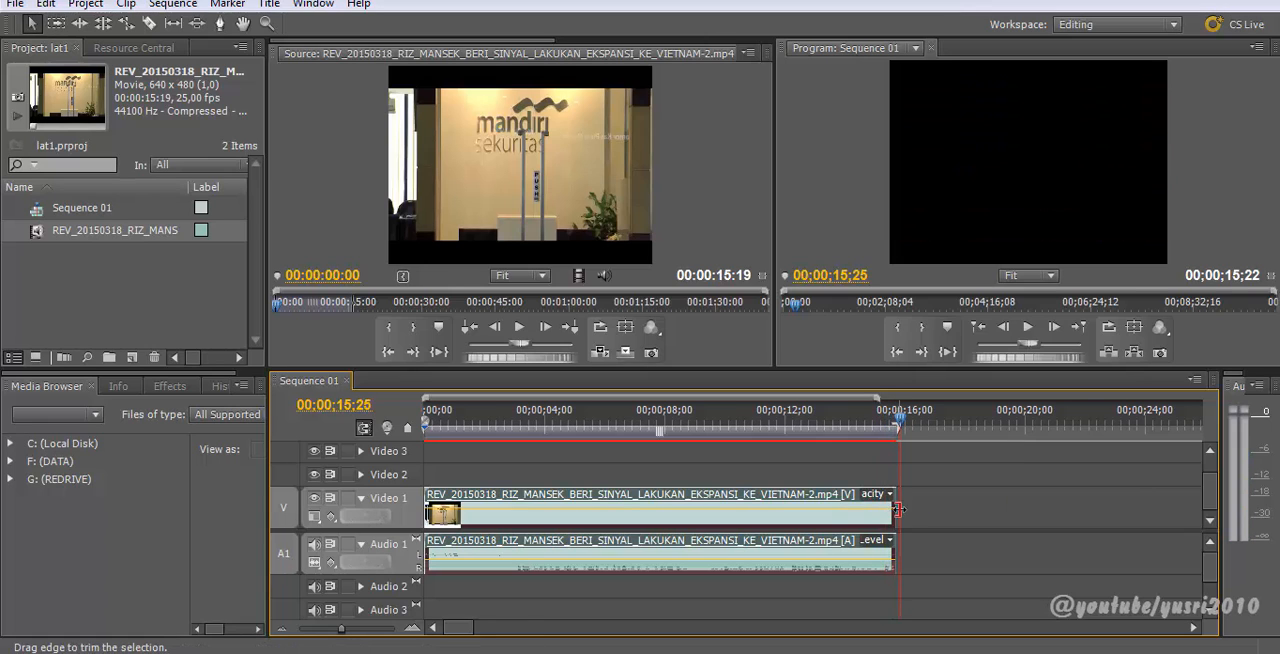
left_click_drag(899, 436, 917, 436)
left_click(123, 292)
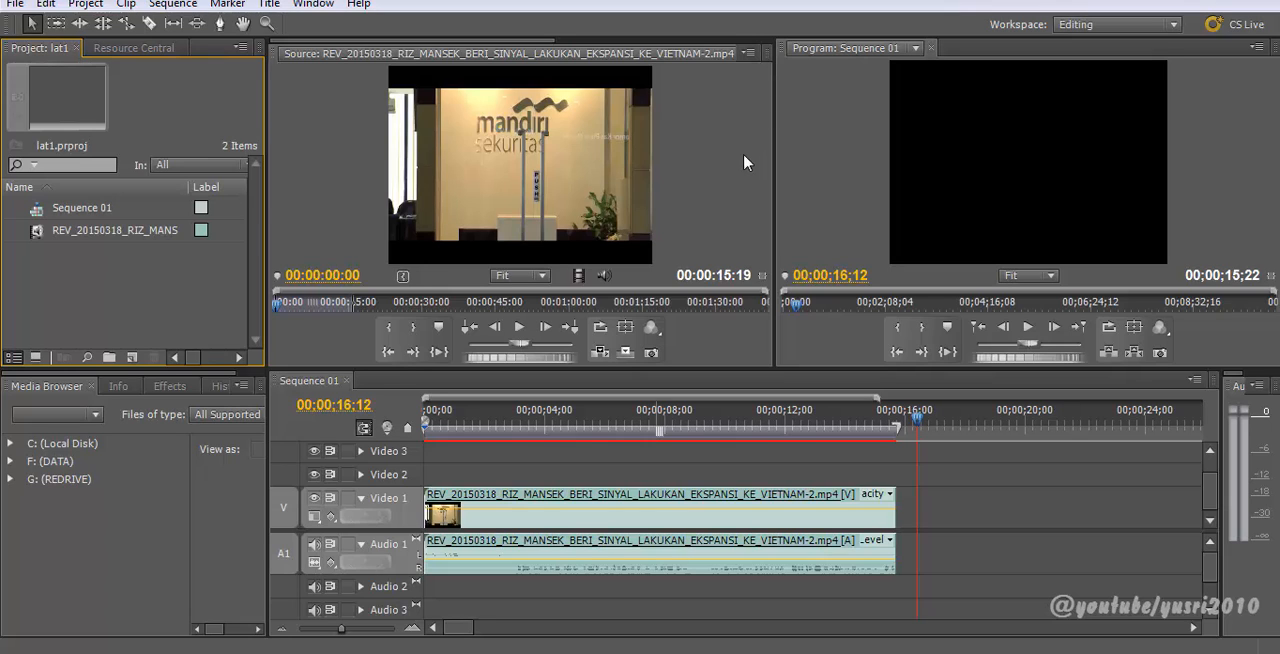
left_click(606, 432)
left_click(611, 432)
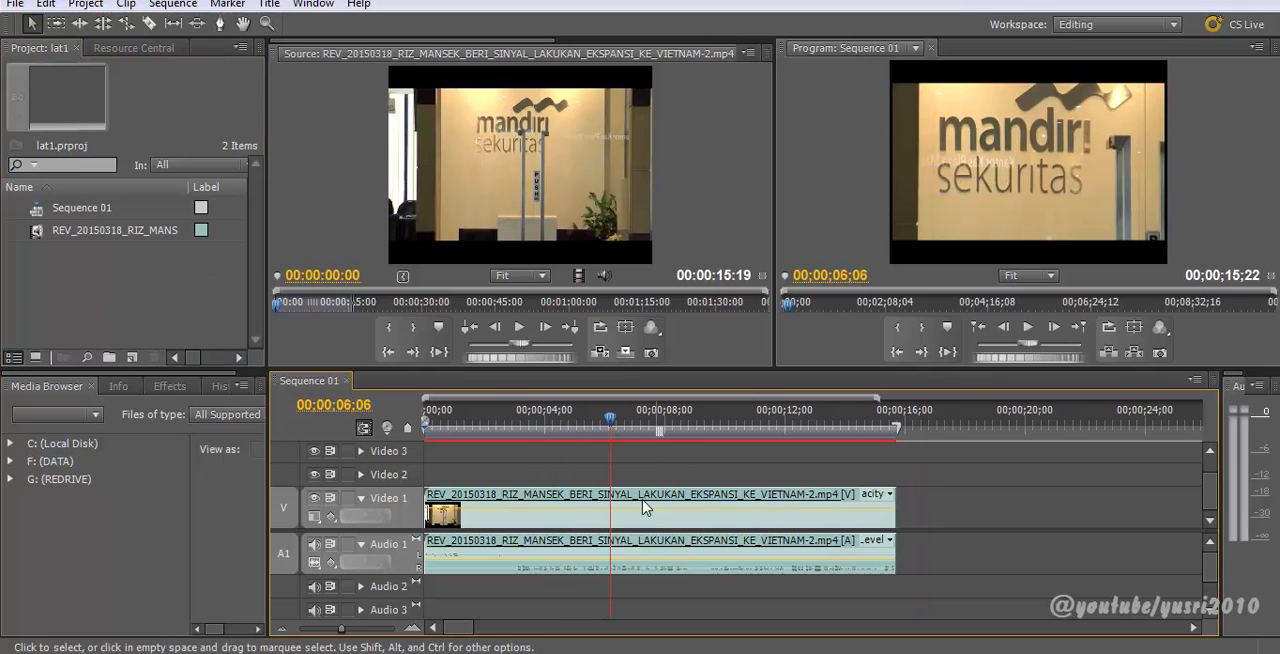
left_click_drag(611, 428, 929, 428)
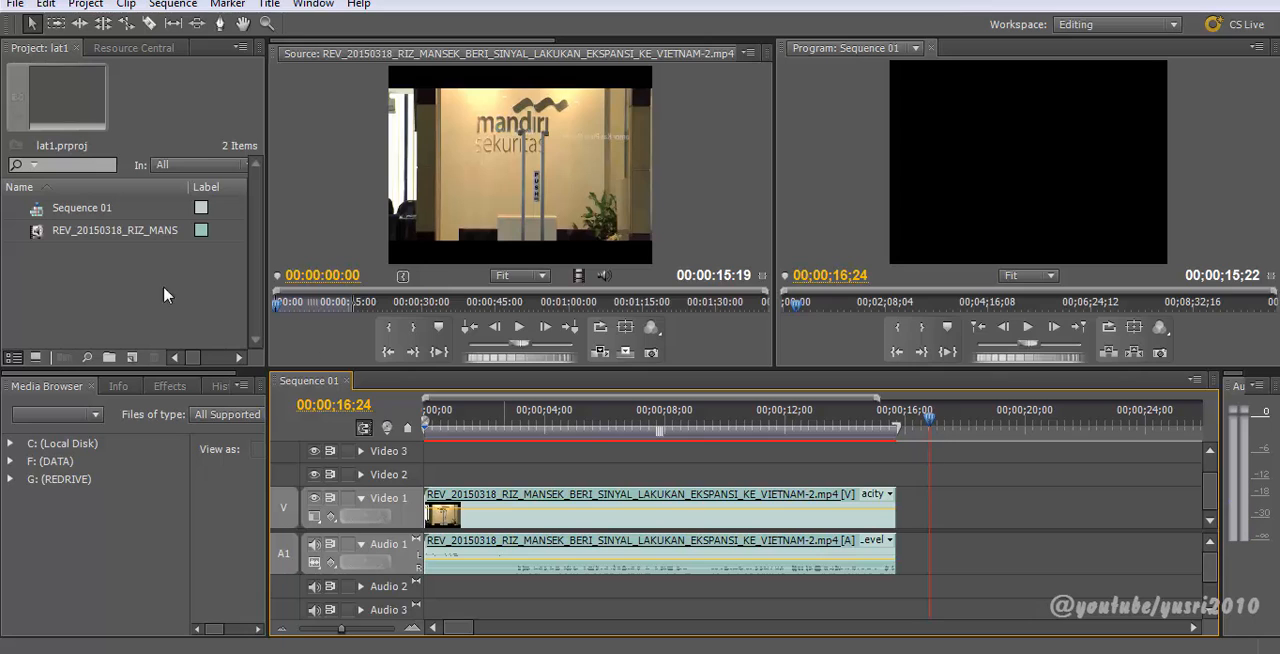
left_click(100, 273)
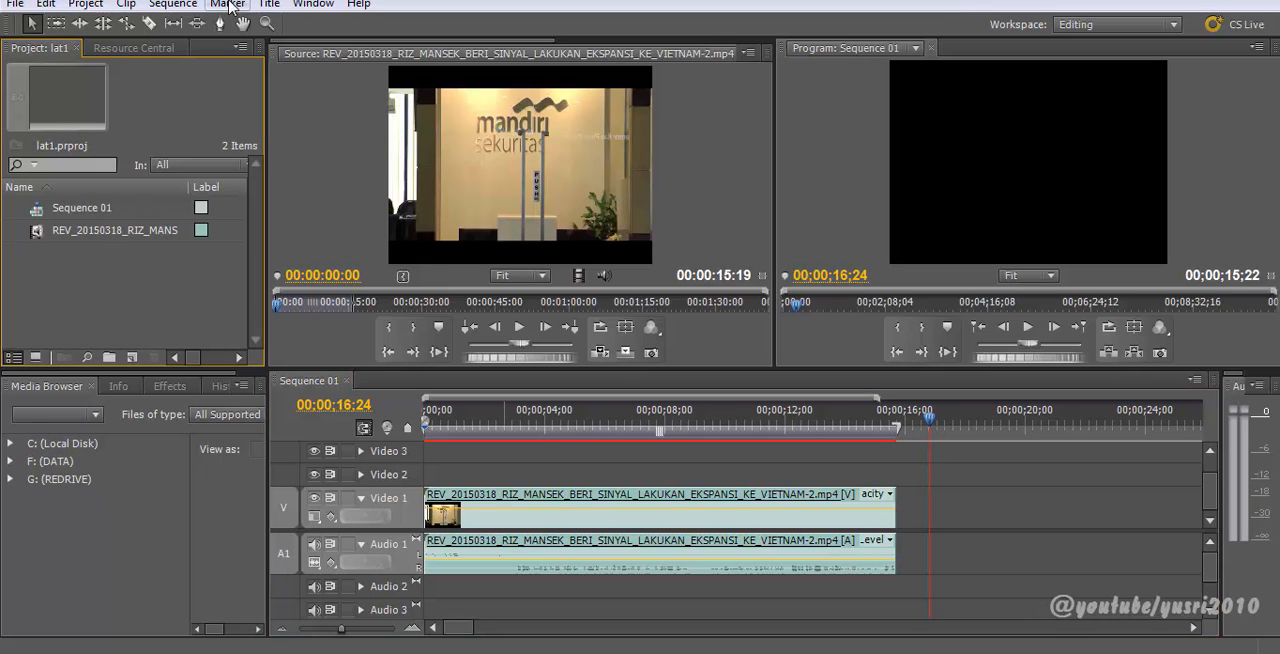
Step: Create a new title named 123, keeping the default 720 × 480 video settings
right_click(113, 296)
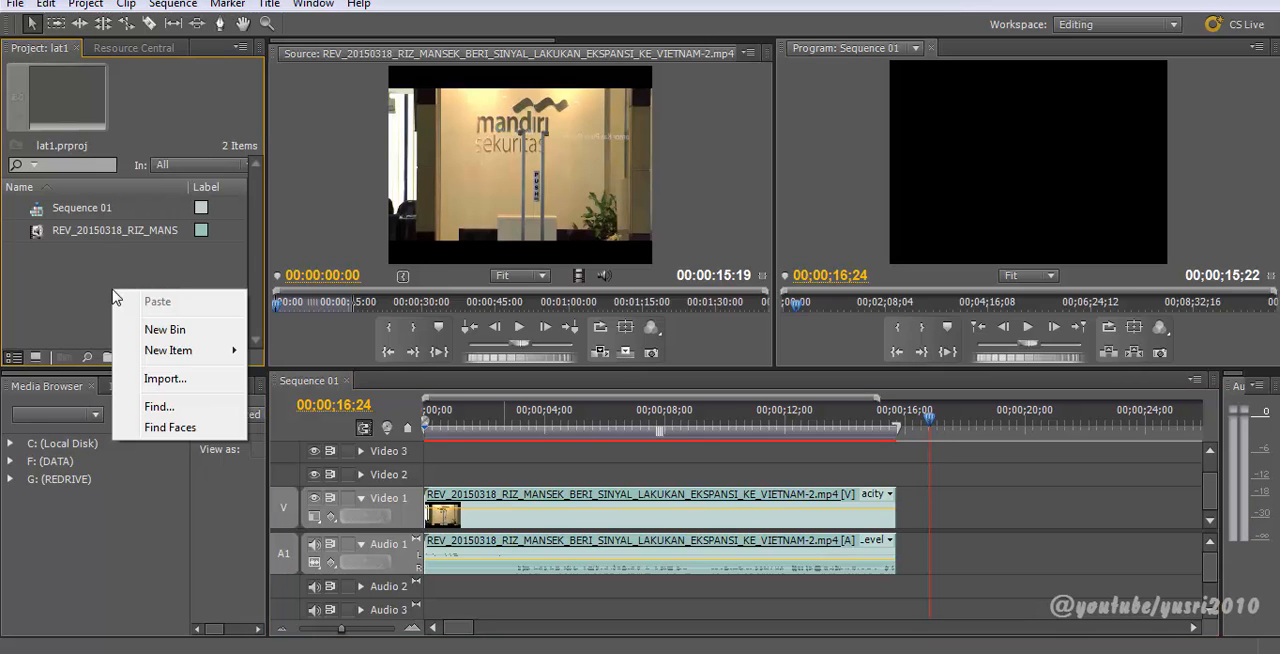
mouse_move(201, 356)
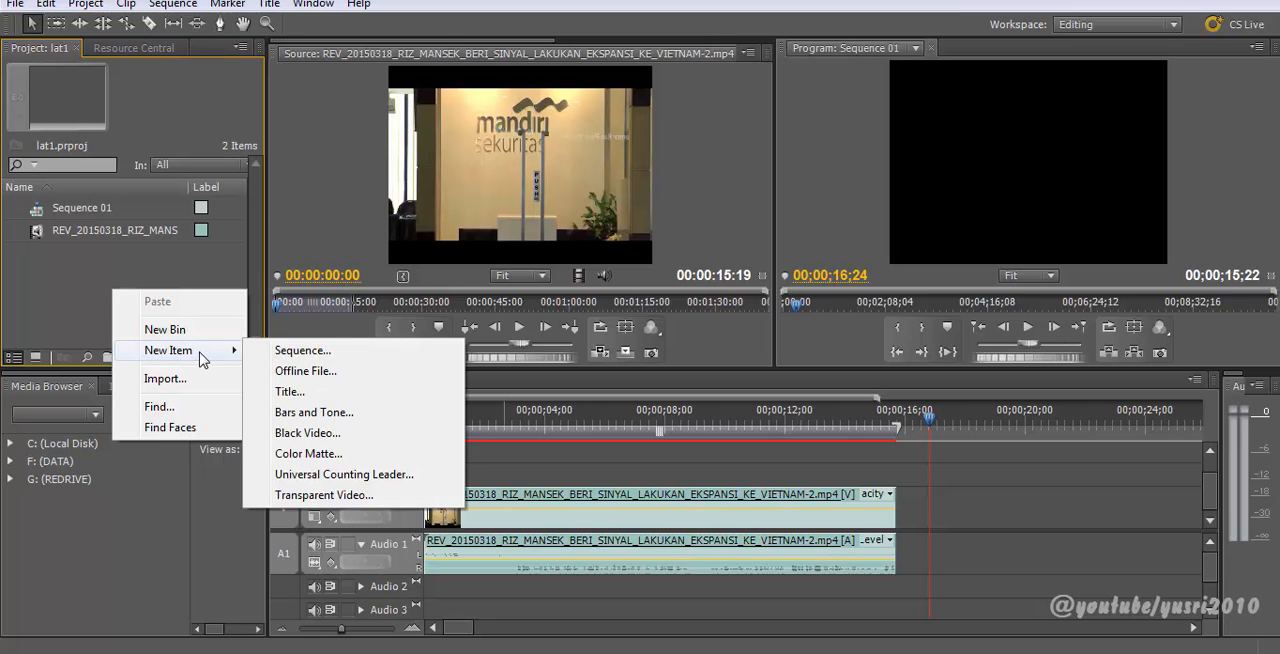
left_click(290, 391)
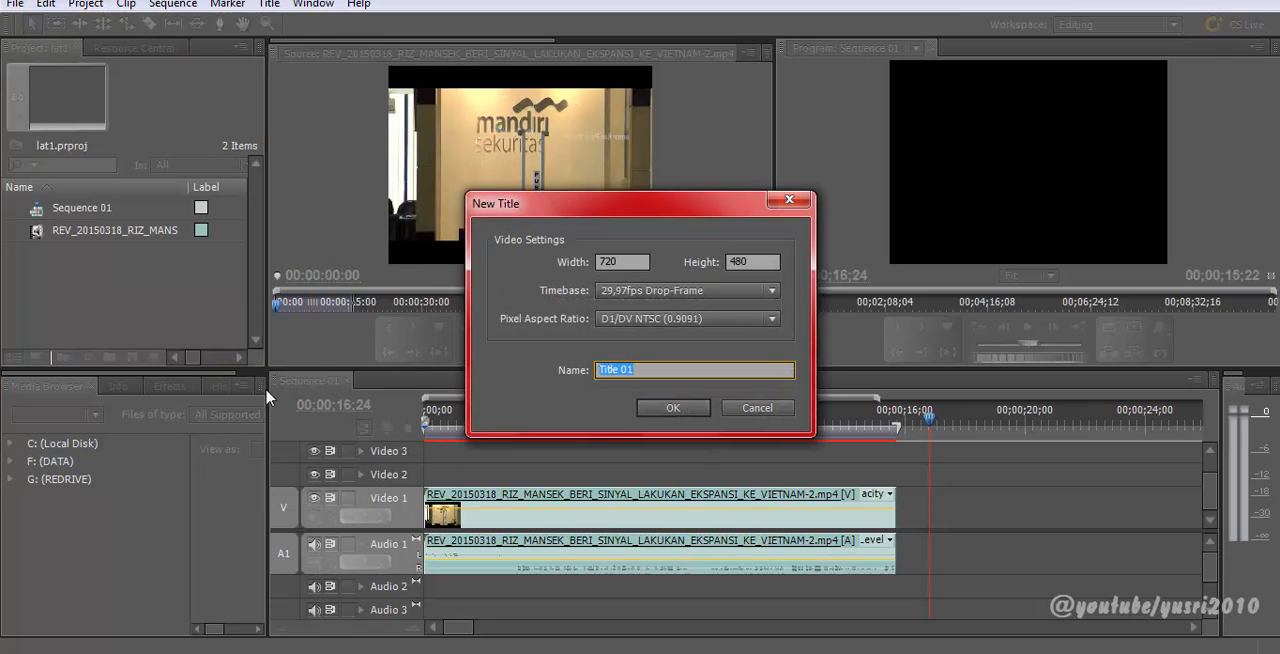
left_click(777, 319)
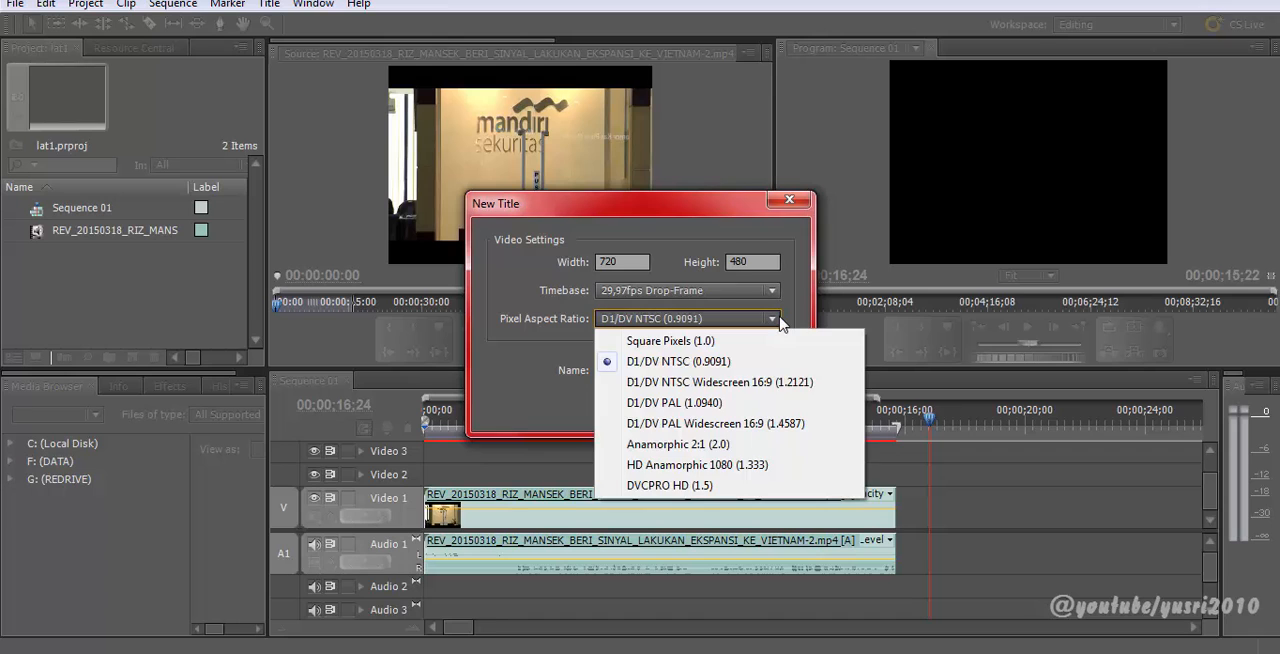
left_click(838, 302)
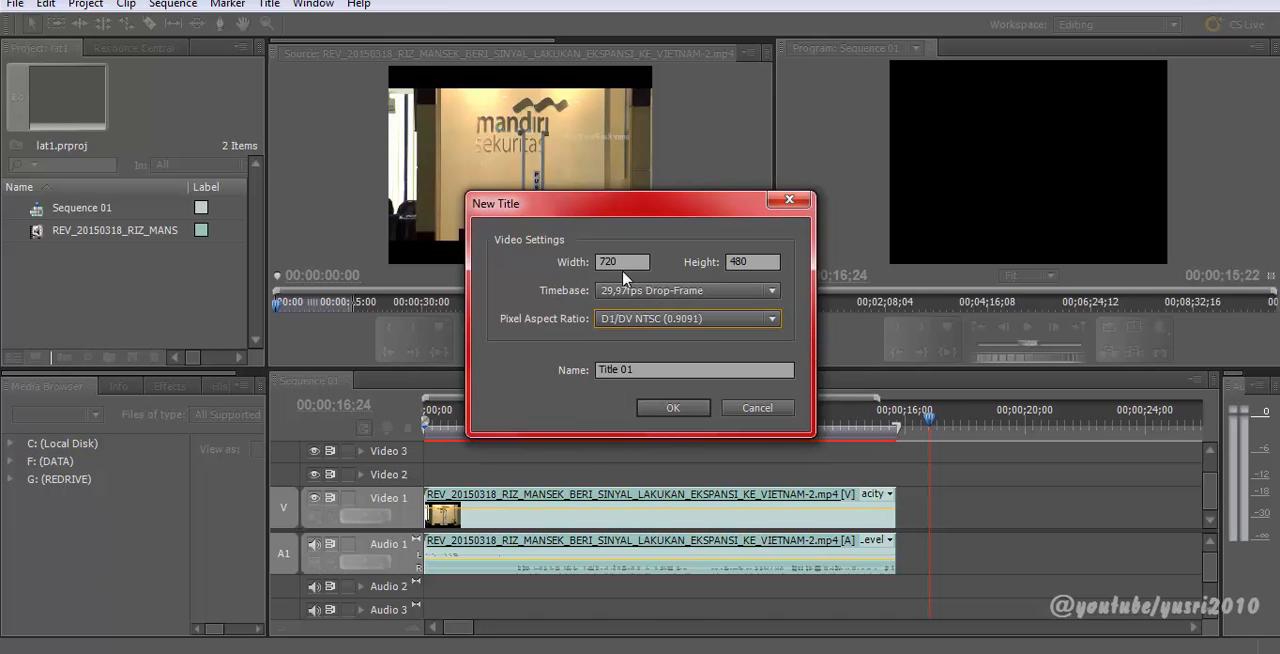
left_click(776, 291)
left_click(745, 234)
left_click(655, 370)
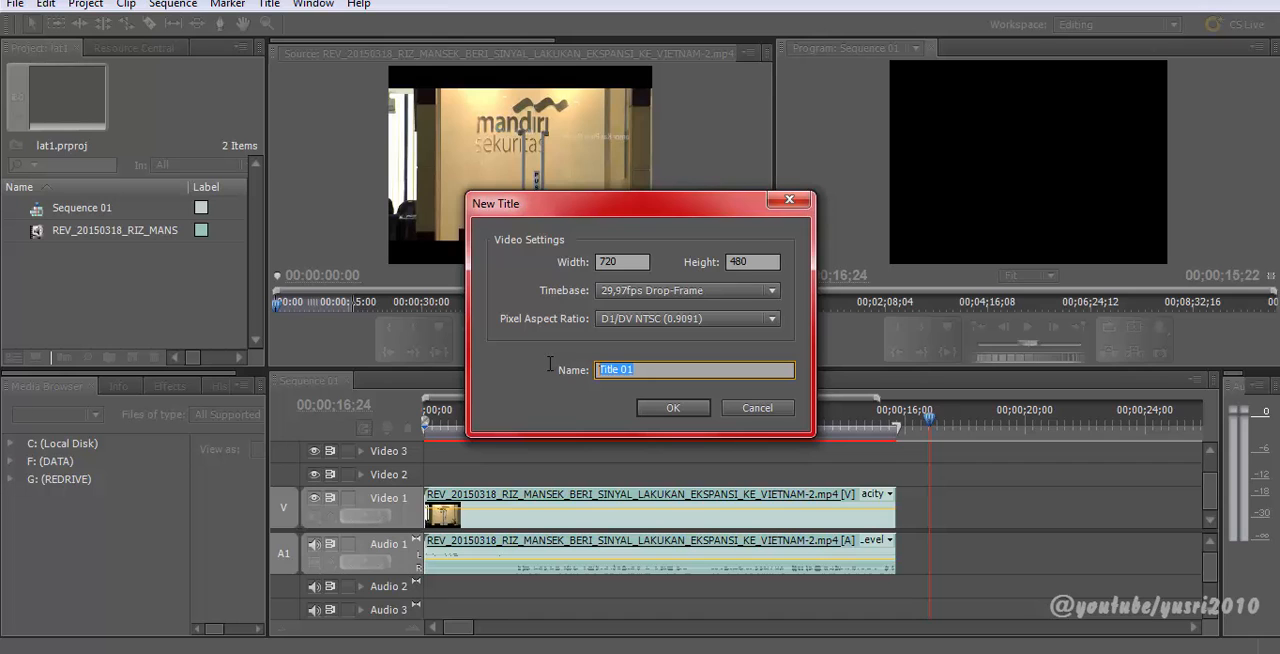
type("123")
left_click(673, 407)
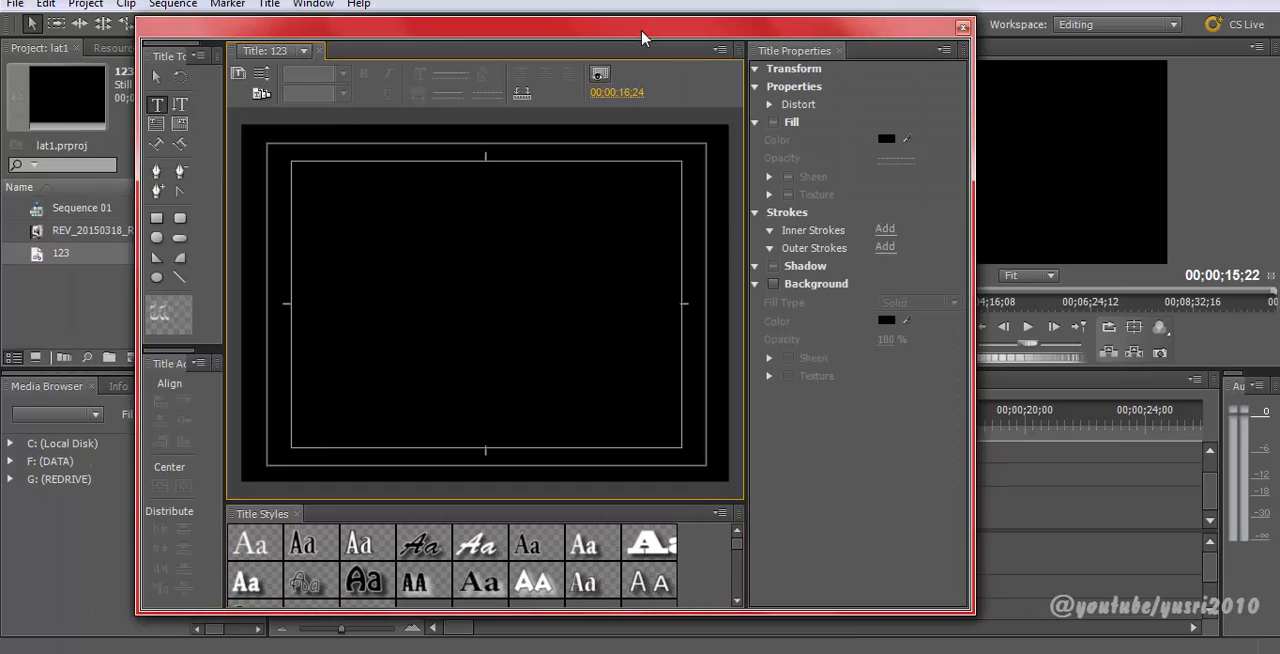
Step: Reposition the Titler window and scrub the sequence playhead to preview background frames behind the title
left_click_drag(655, 37, 927, 45)
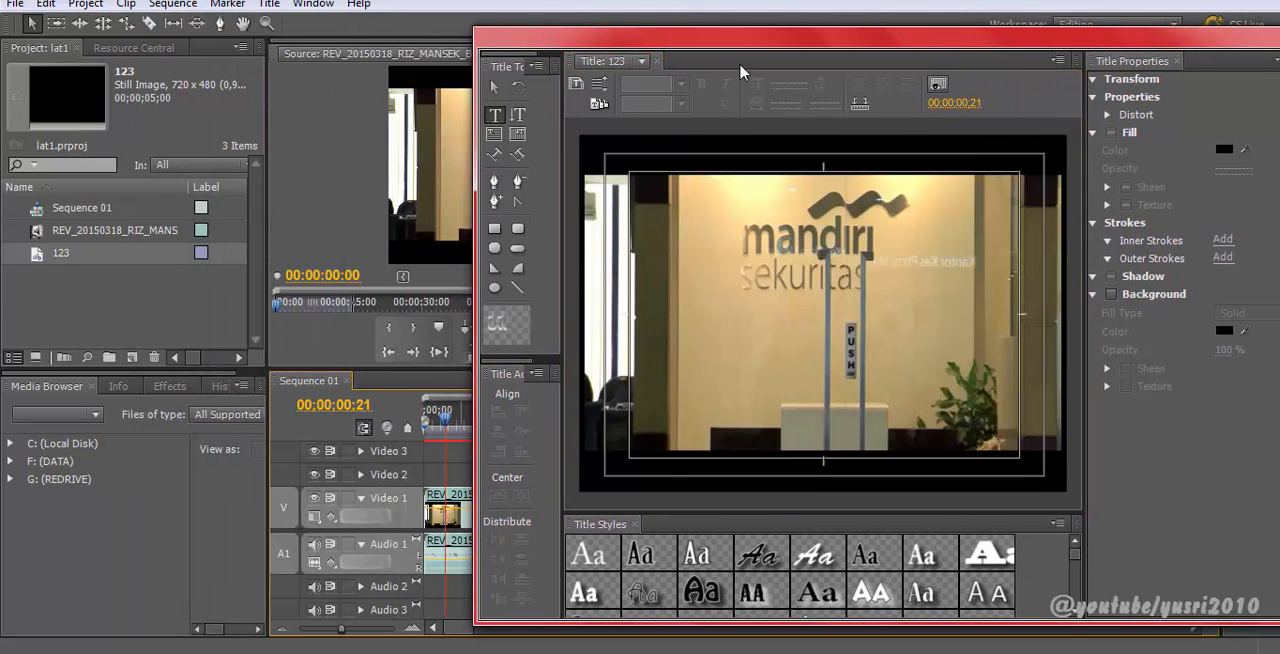
left_click_drag(737, 38, 835, 48)
left_click(500, 425)
left_click_drag(500, 425, 424, 425)
left_click_drag(684, 43, 651, 44)
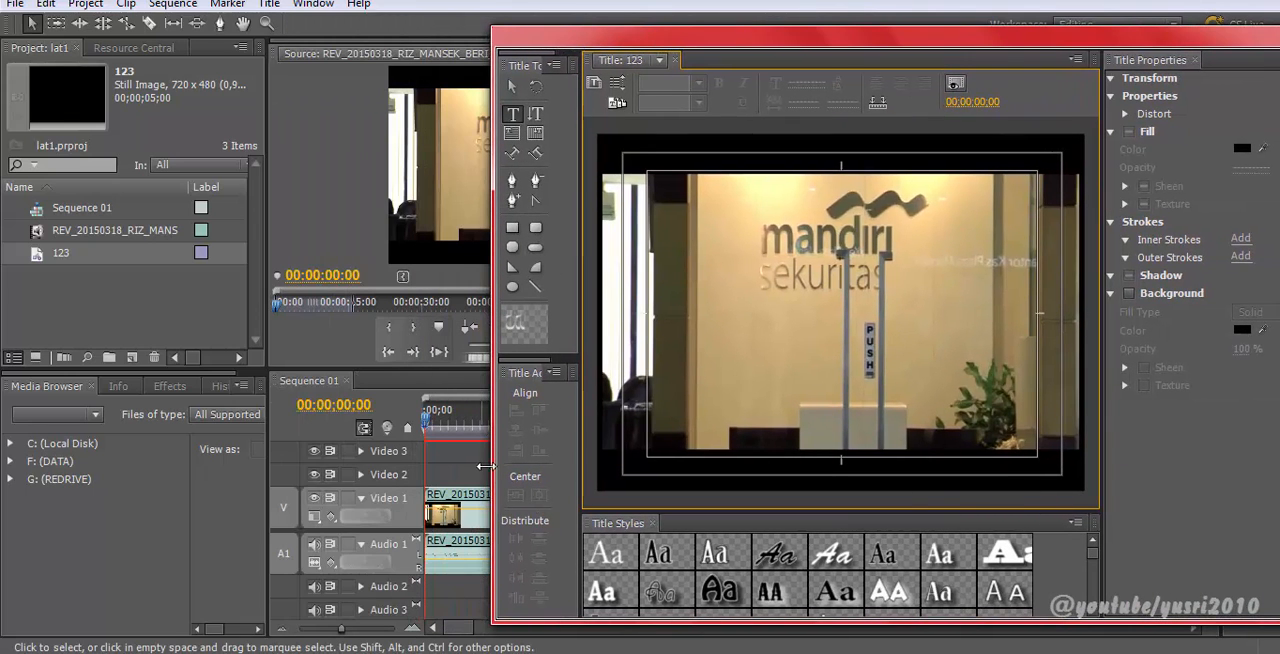
mouse_move(438, 425)
left_mouse_down()
mouse_move(470, 430)
mouse_move(424, 431)
left_mouse_up()
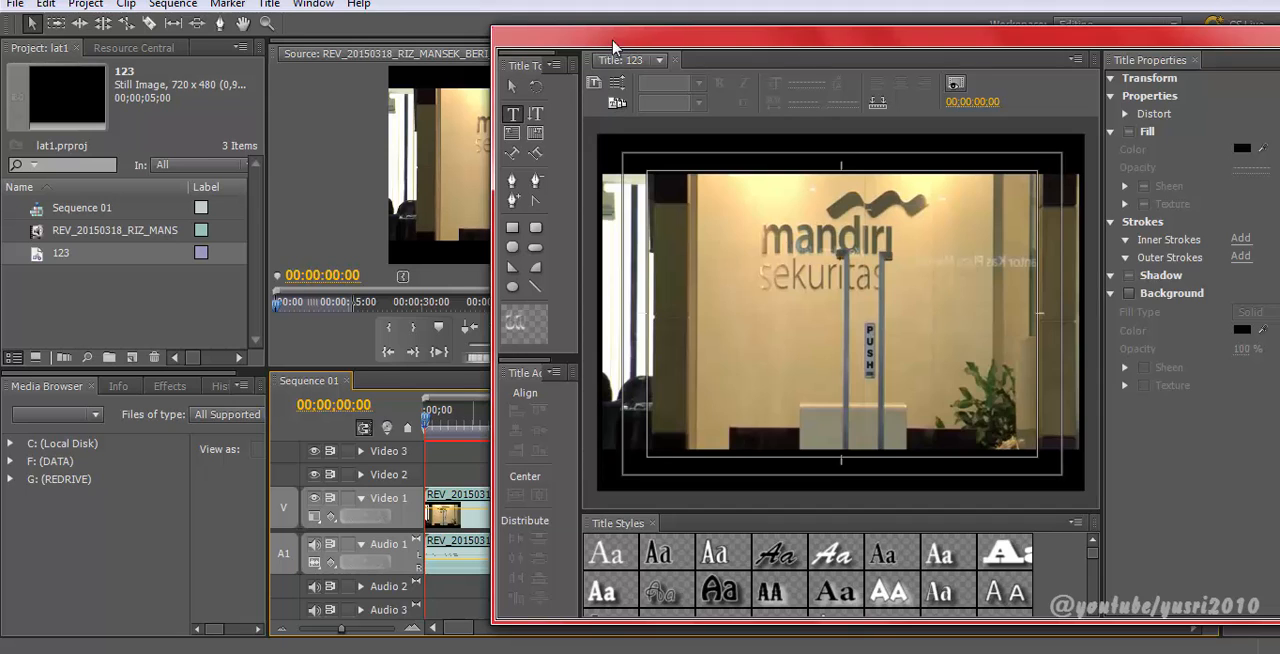
left_click_drag(615, 40, 729, 66)
left_click_drag(548, 416, 599, 437)
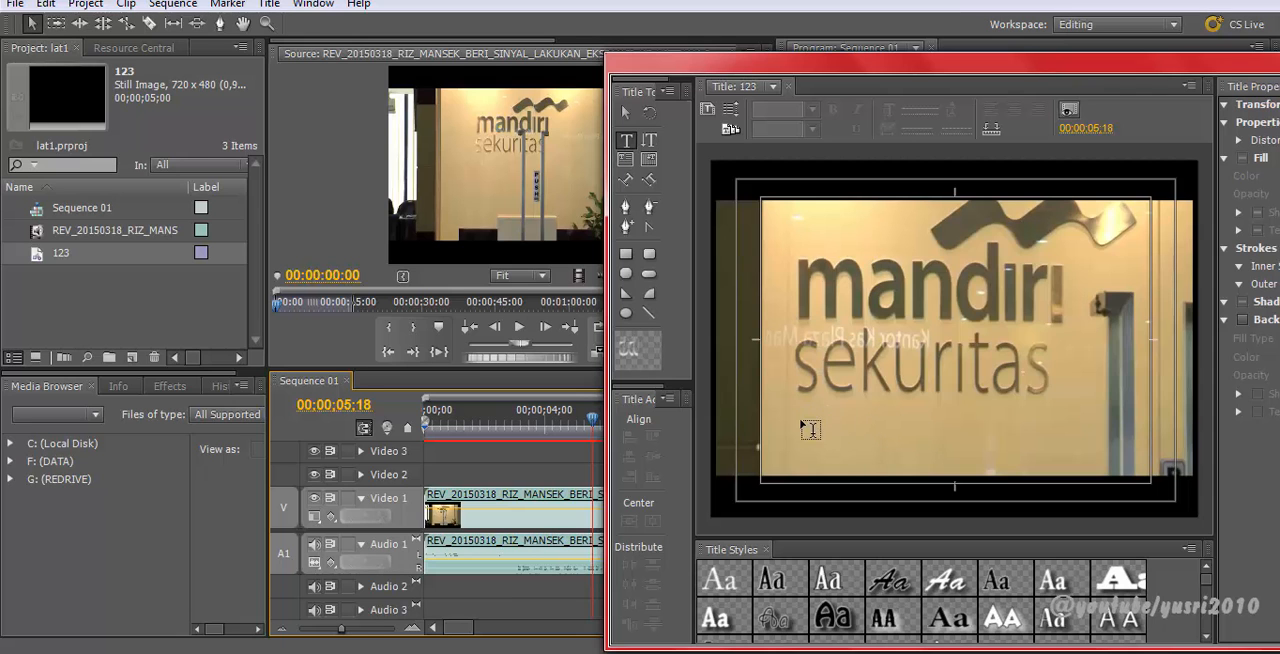
Step: Move the Titler window aside, scrub the sequence timeline and hide the background video behind the title
left_click_drag(795, 79, 252, 91)
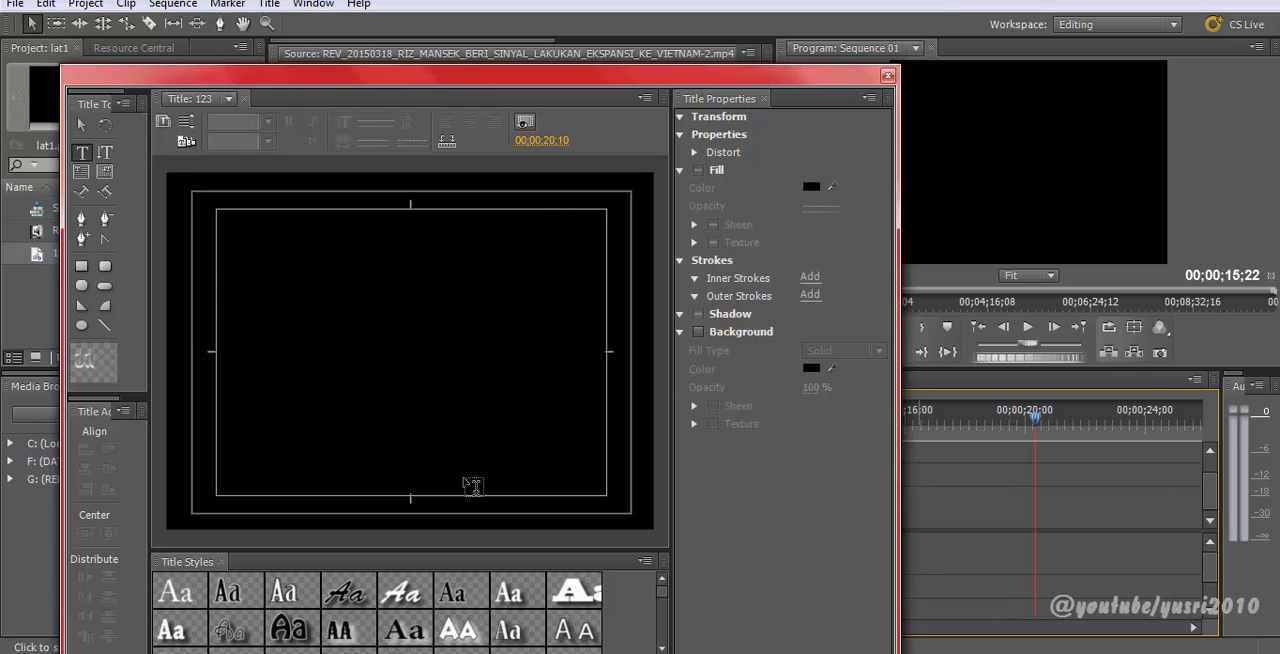
left_click_drag(523, 80, 380, 70)
left_click(870, 420)
left_click_drag(848, 421, 780, 416)
left_click_drag(399, 72, 466, 67)
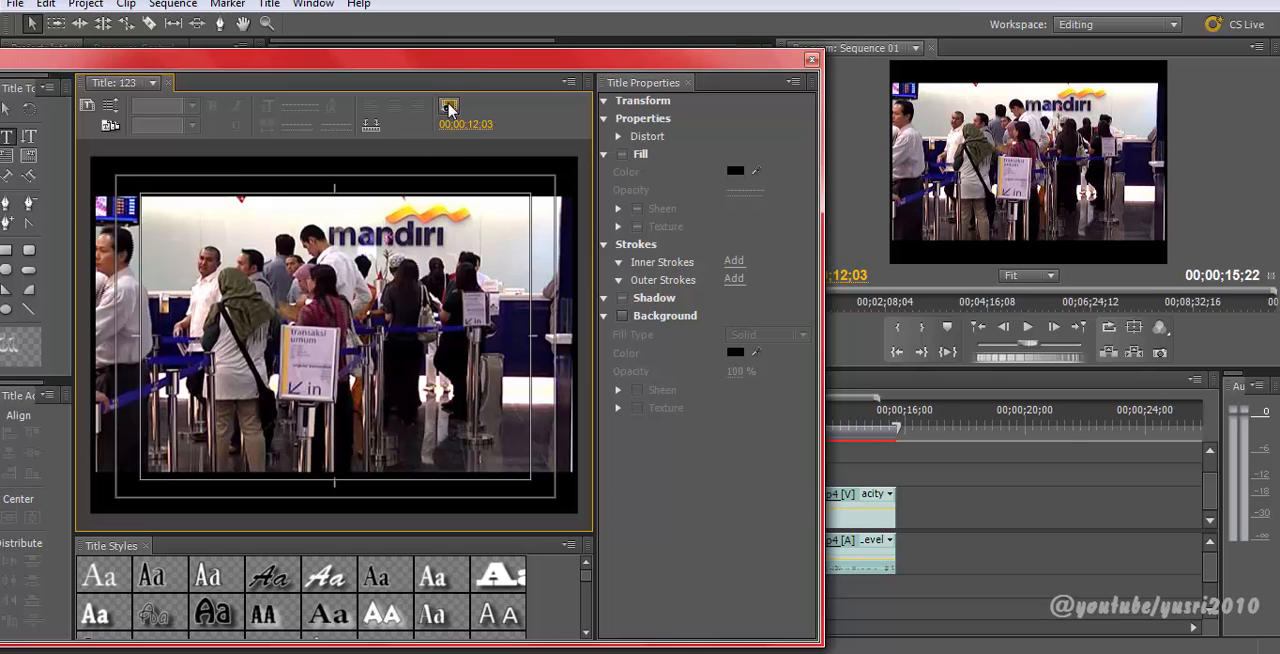
left_click(448, 107)
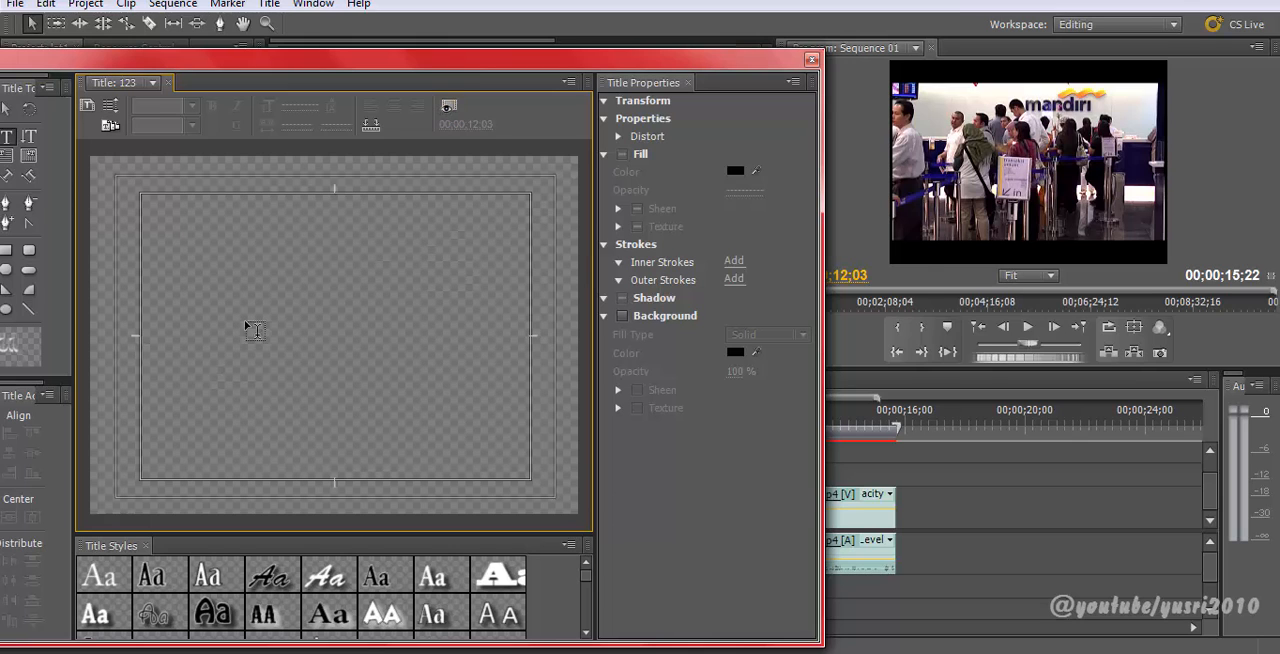
left_click_drag(421, 63, 535, 56)
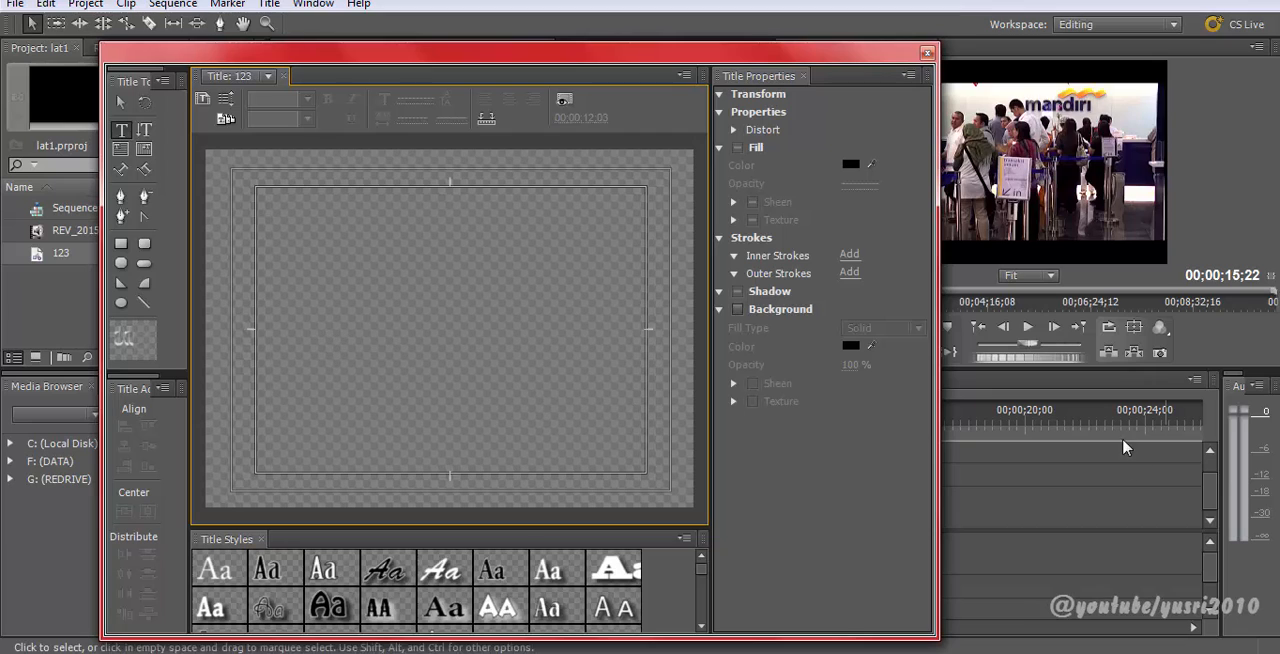
left_click(1014, 418)
Step: Toggle the background video display again, reposition the Titler window and maximize then restore the title panel
left_click(564, 100)
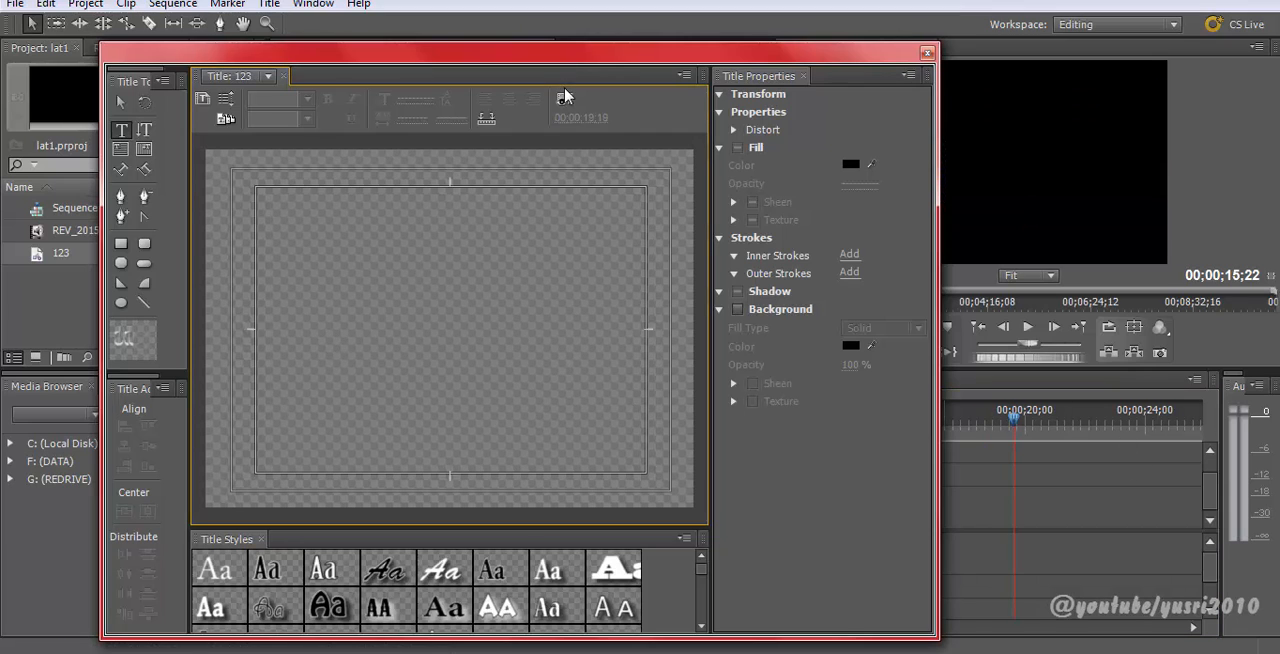
left_click(564, 100)
left_click(566, 102)
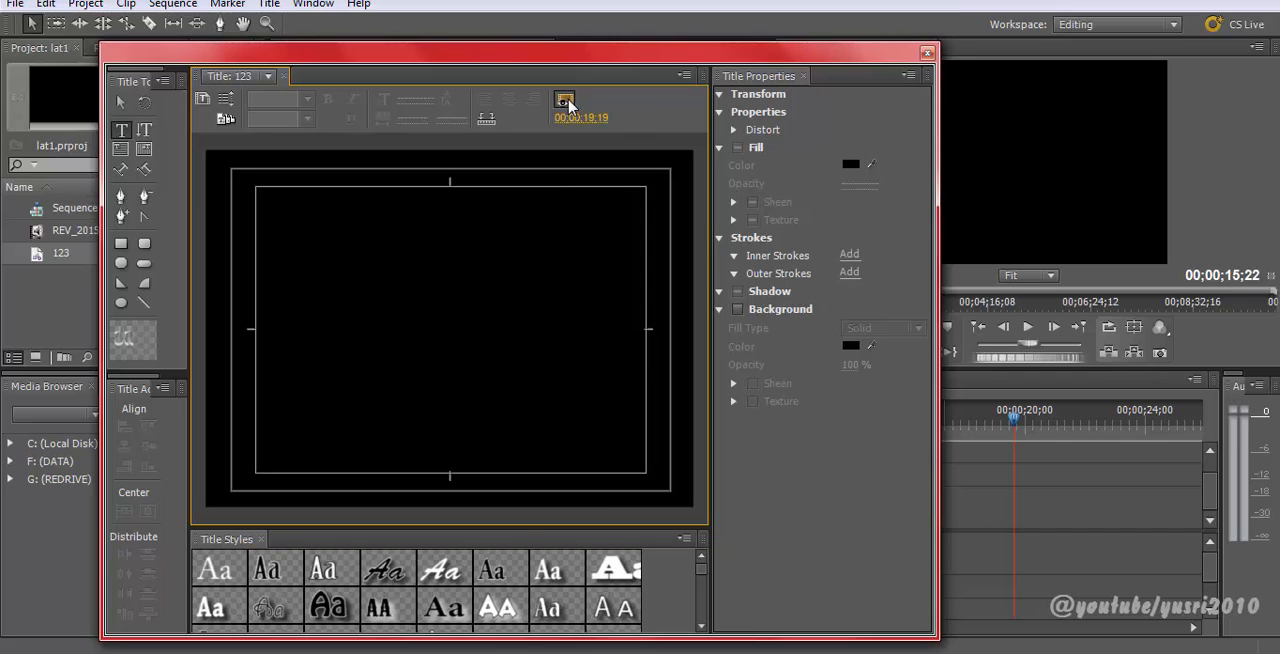
left_click(566, 102)
left_click(566, 102)
left_click_drag(600, 62, 404, 50)
left_click_drag(491, 48, 740, 65)
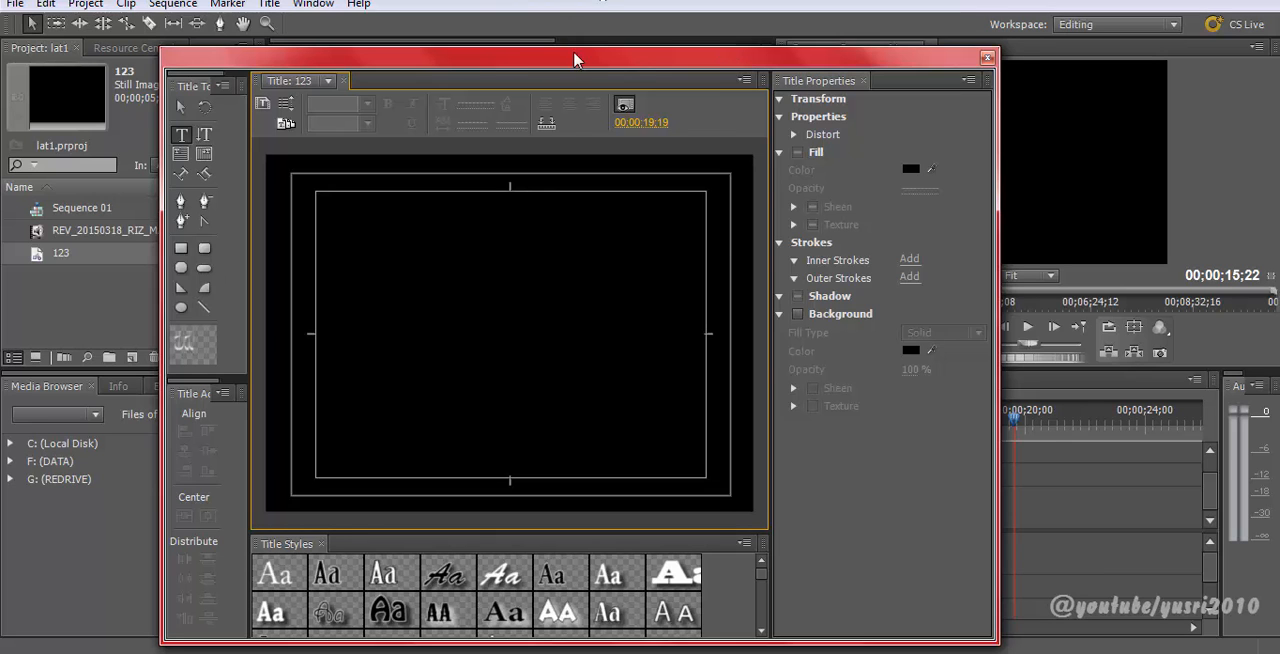
left_click_drag(575, 60, 600, 23)
key("grave")
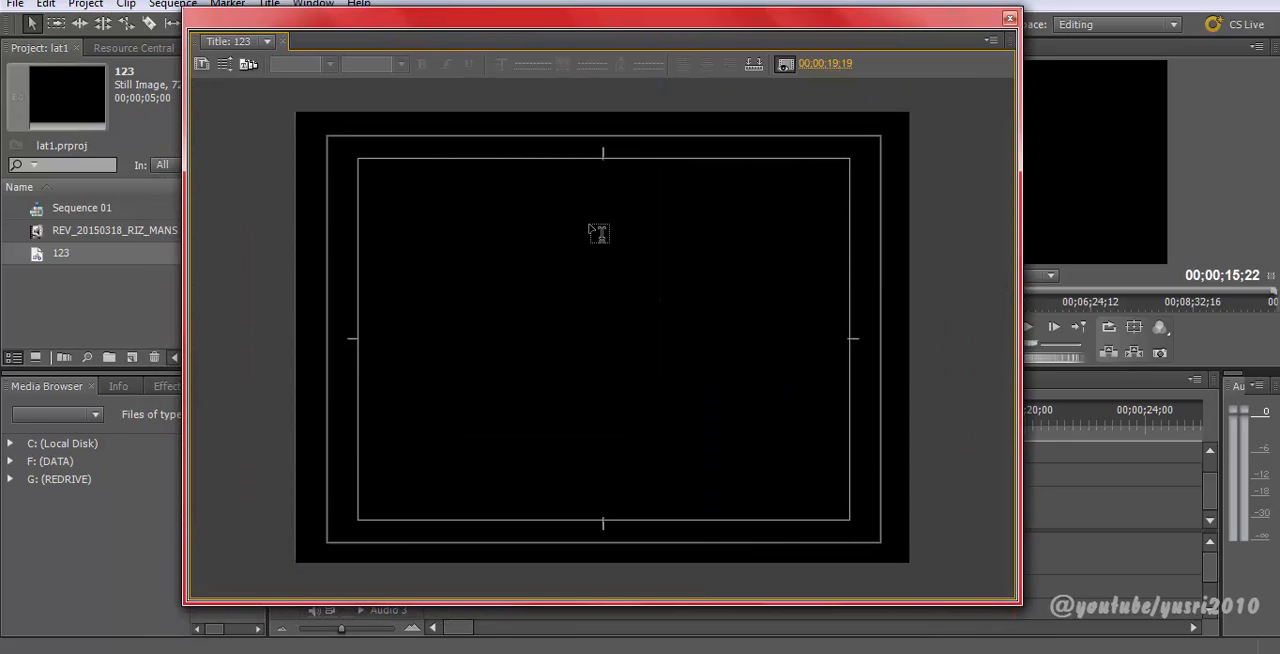
key("grave")
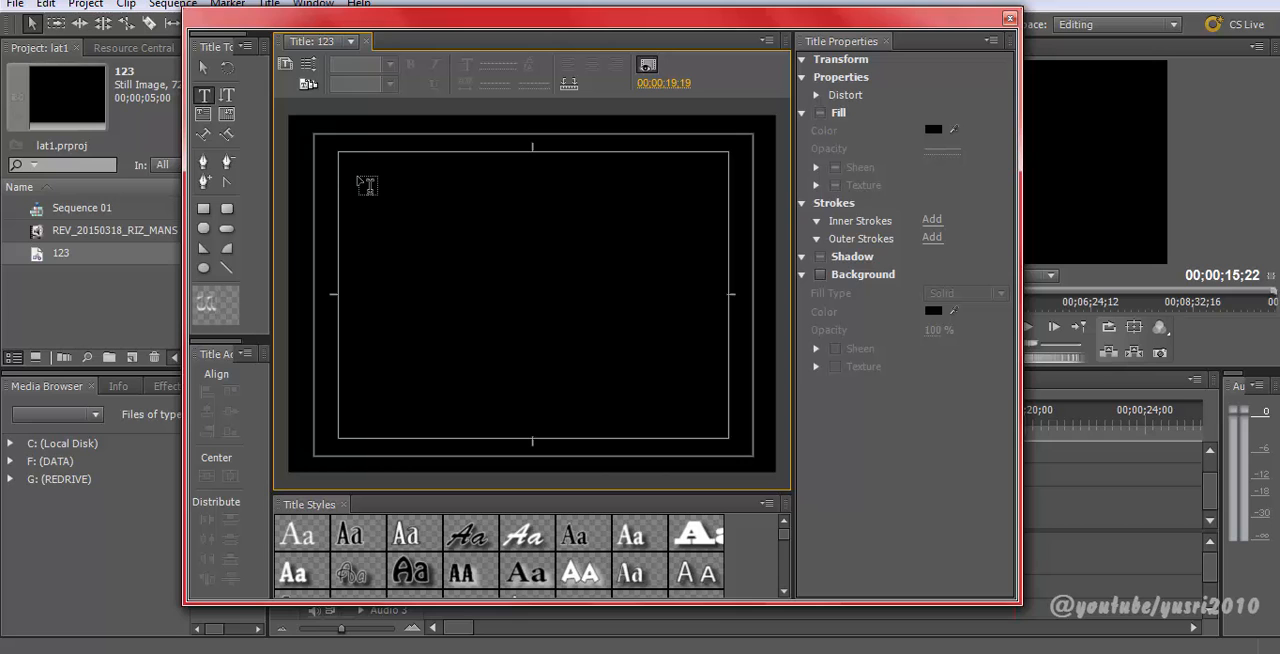
Step: Place a text insertion point near the top of the title with the Type tool and set the font family to Amelia BT
left_click(204, 97)
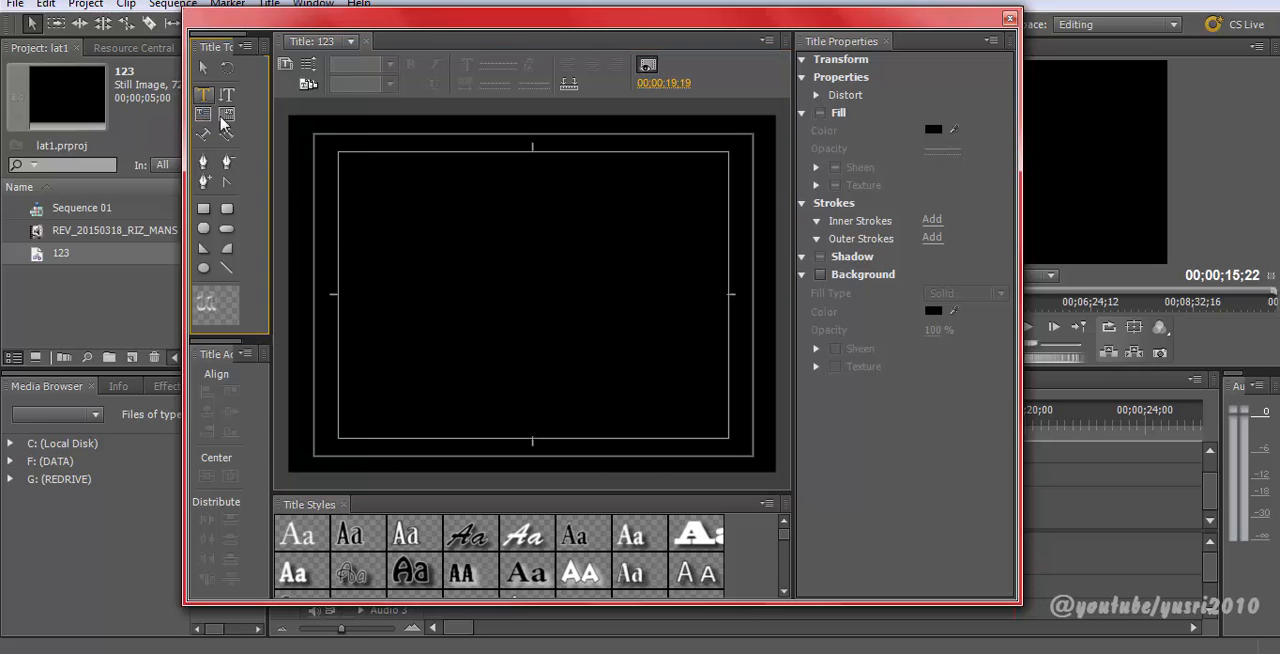
left_click(553, 197)
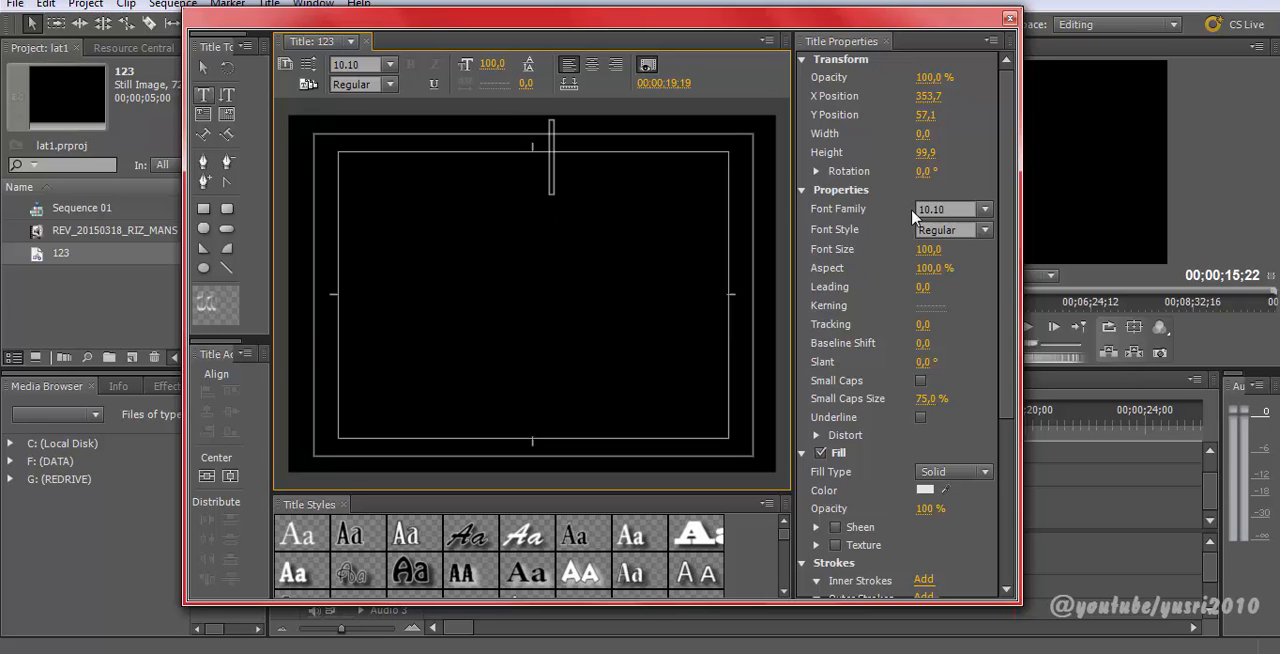
left_click_drag(1020, 167, 1113, 168)
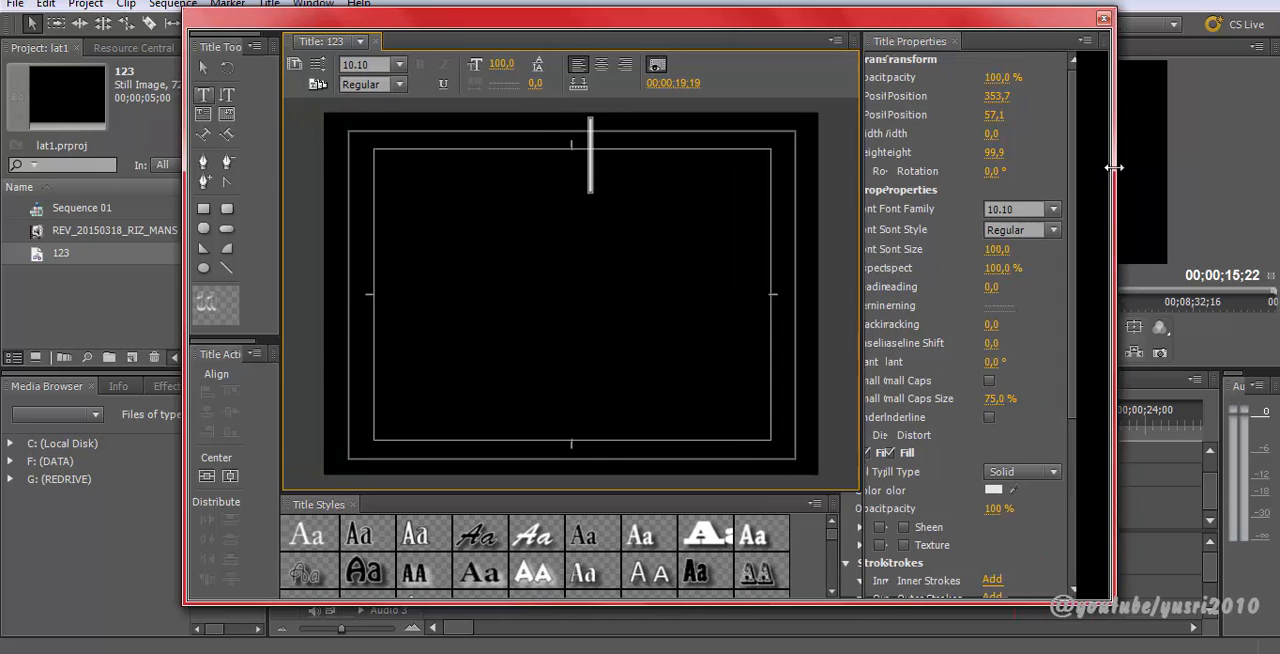
scroll(735, 520, "down", 5)
scroll(618, 555, "up", 6)
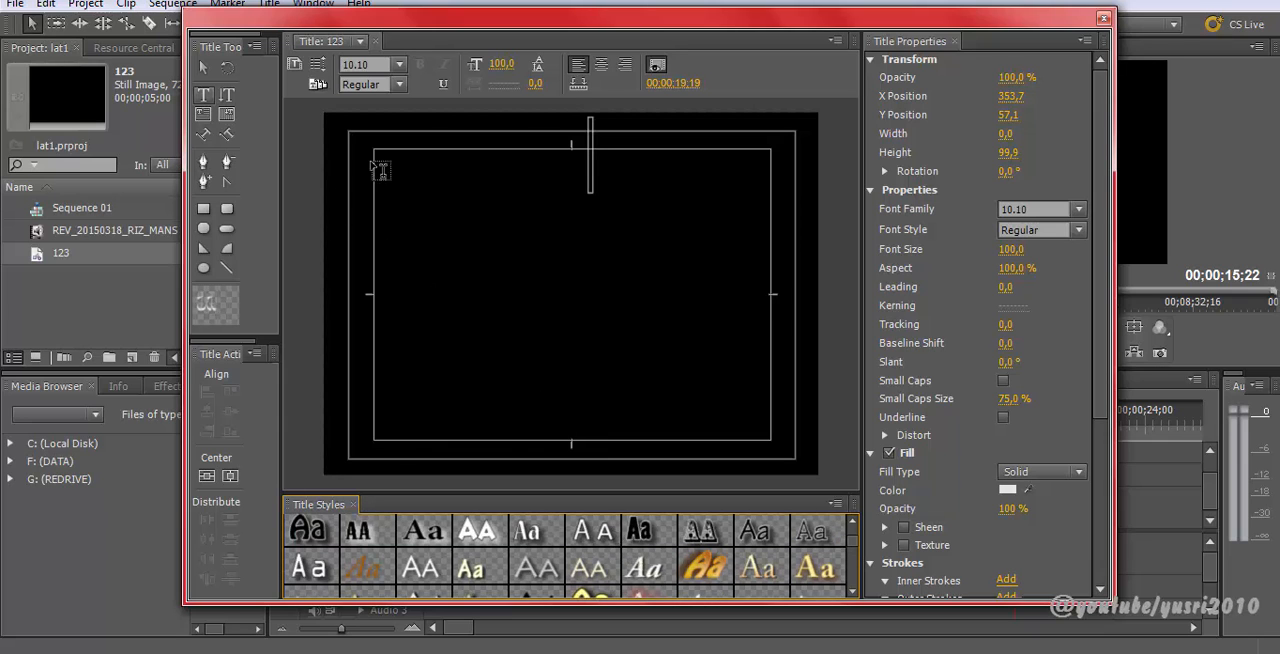
left_click(398, 89)
left_click(400, 61)
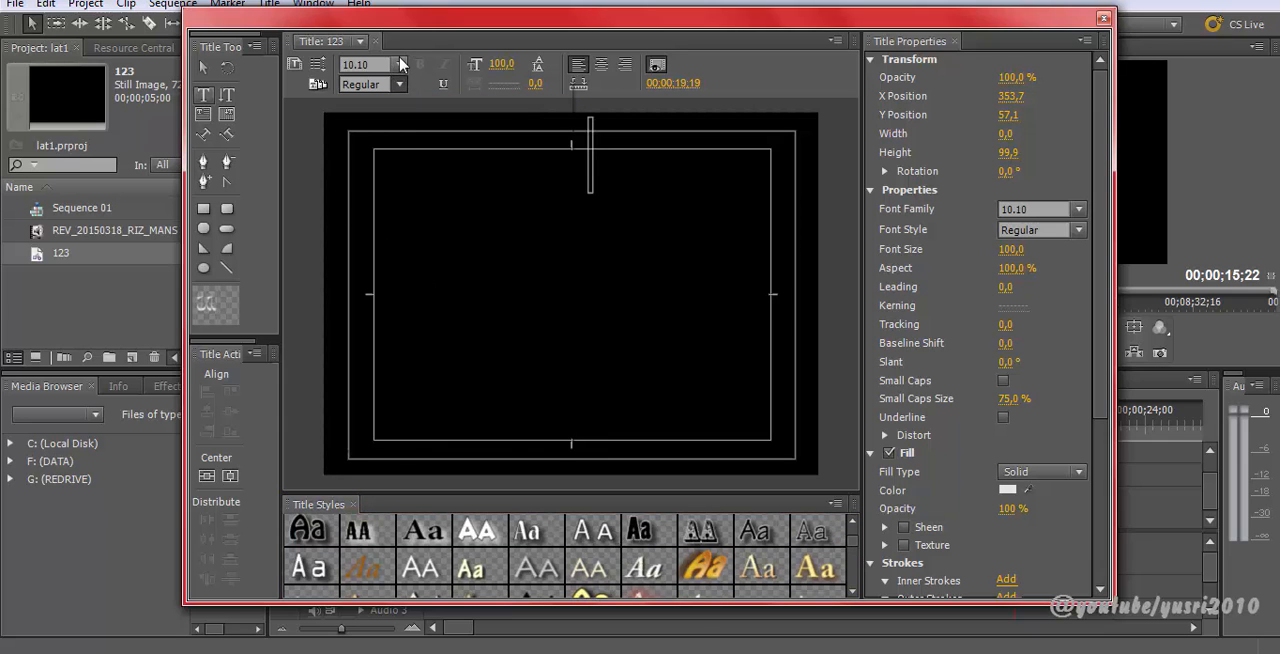
left_click(400, 66)
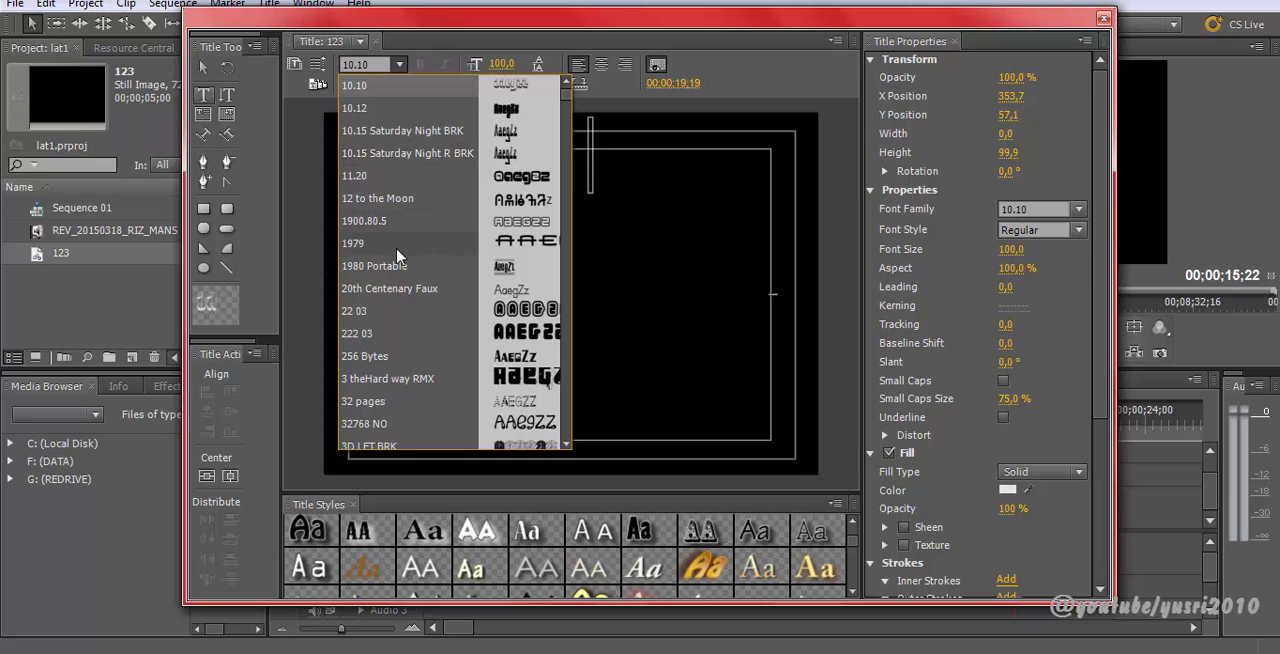
scroll(397, 256, "down", 1)
scroll(500, 220, "down", 4)
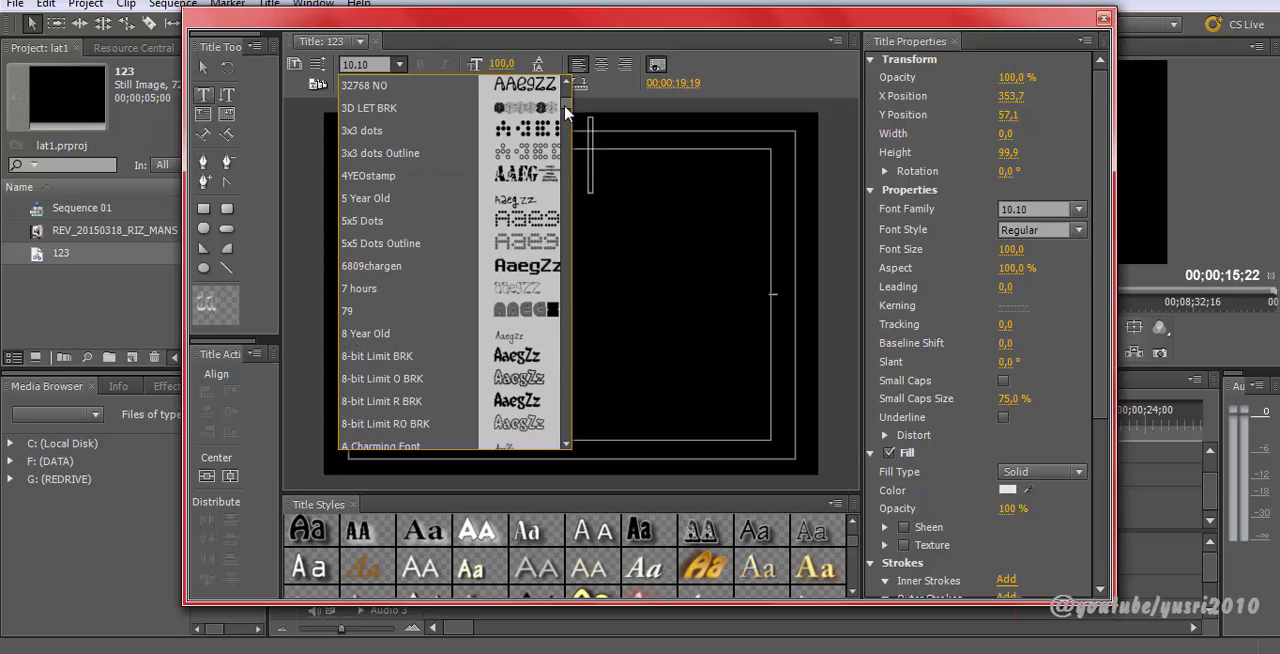
scroll(566, 112, "down", 2)
scroll(570, 134, "down", 10)
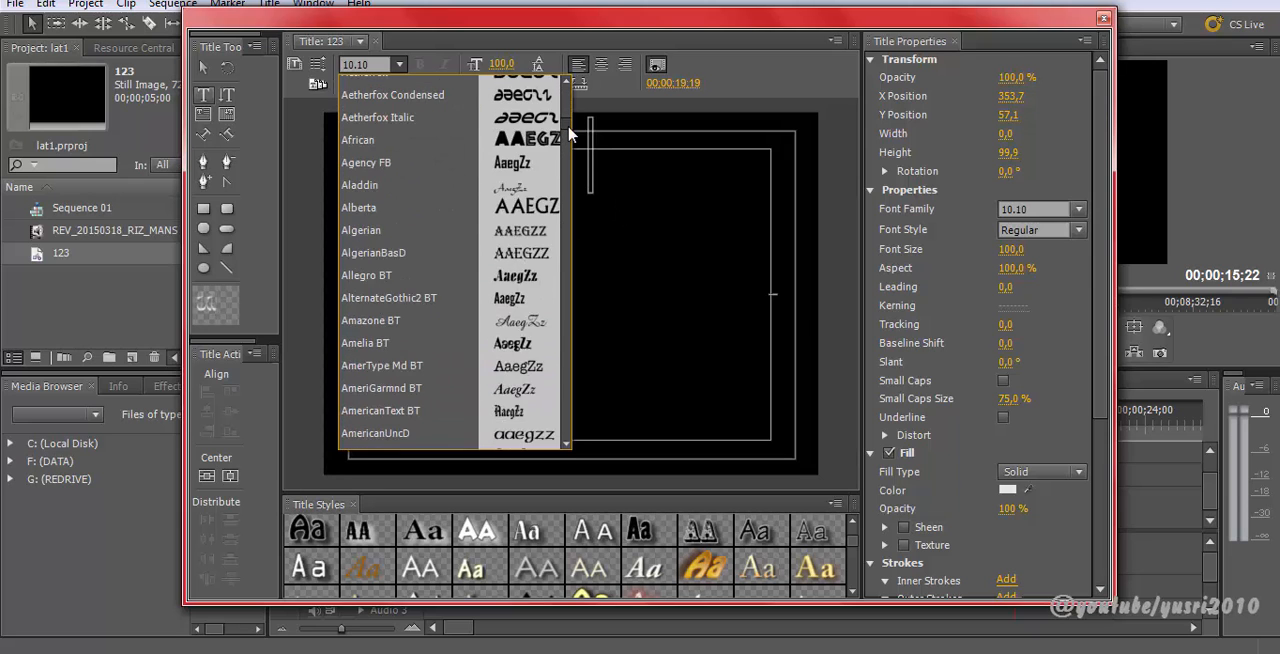
left_click(402, 344)
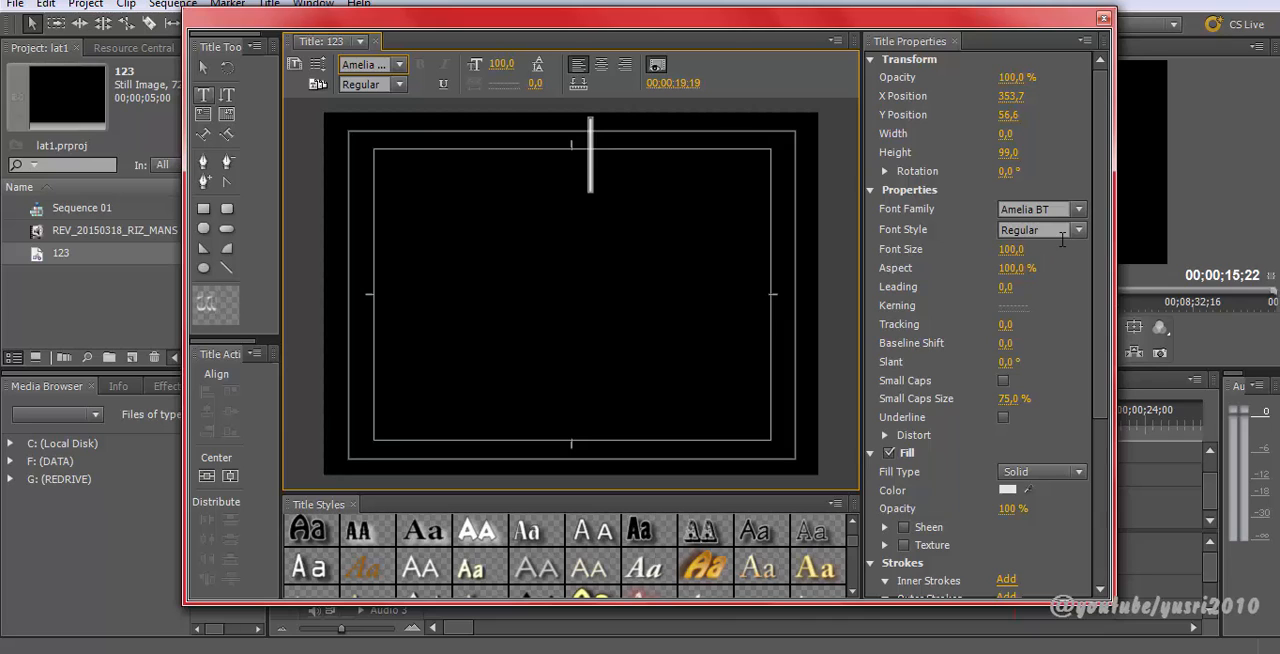
Step: Set the font size to 41 and type the text TERIMA KASIH at the top of the frame
left_click_drag(1021, 258, 959, 258)
left_click(199, 70)
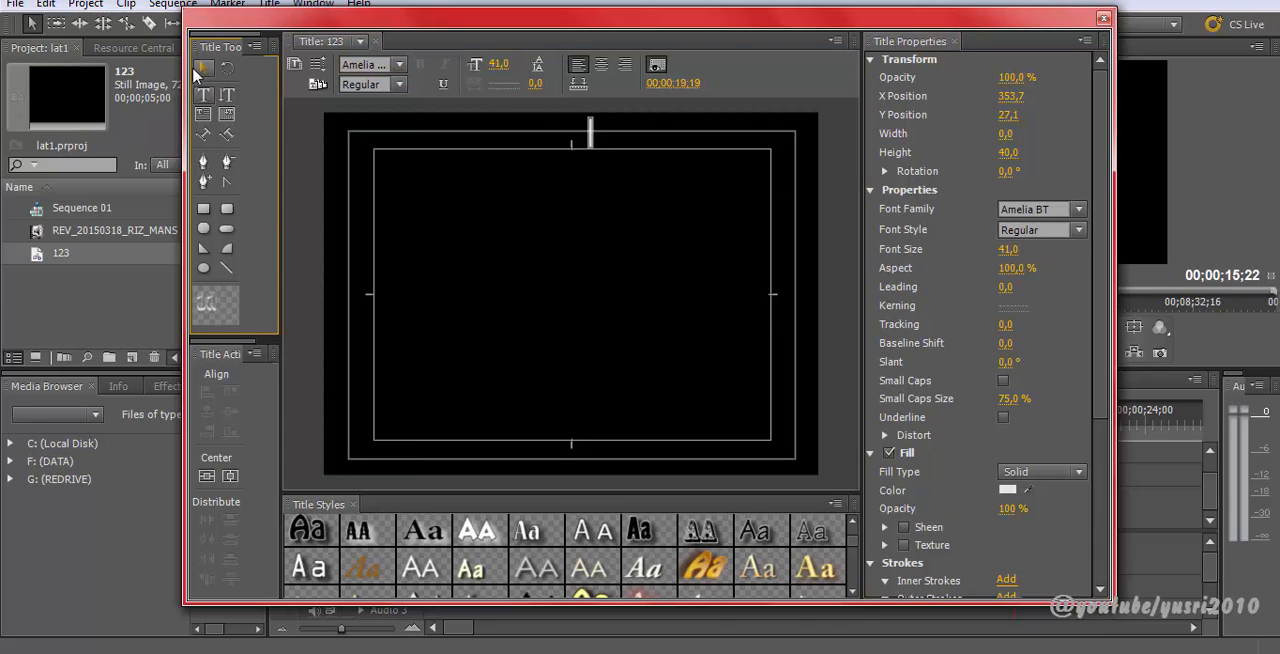
left_click(590, 130)
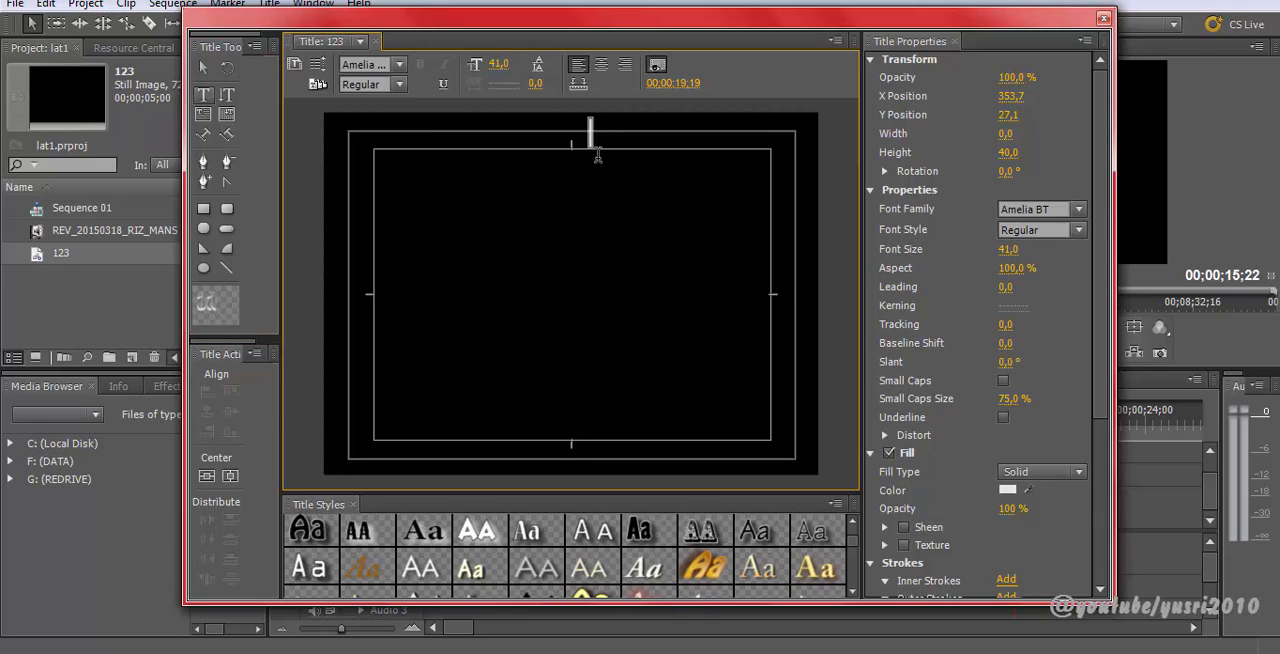
type("Te")
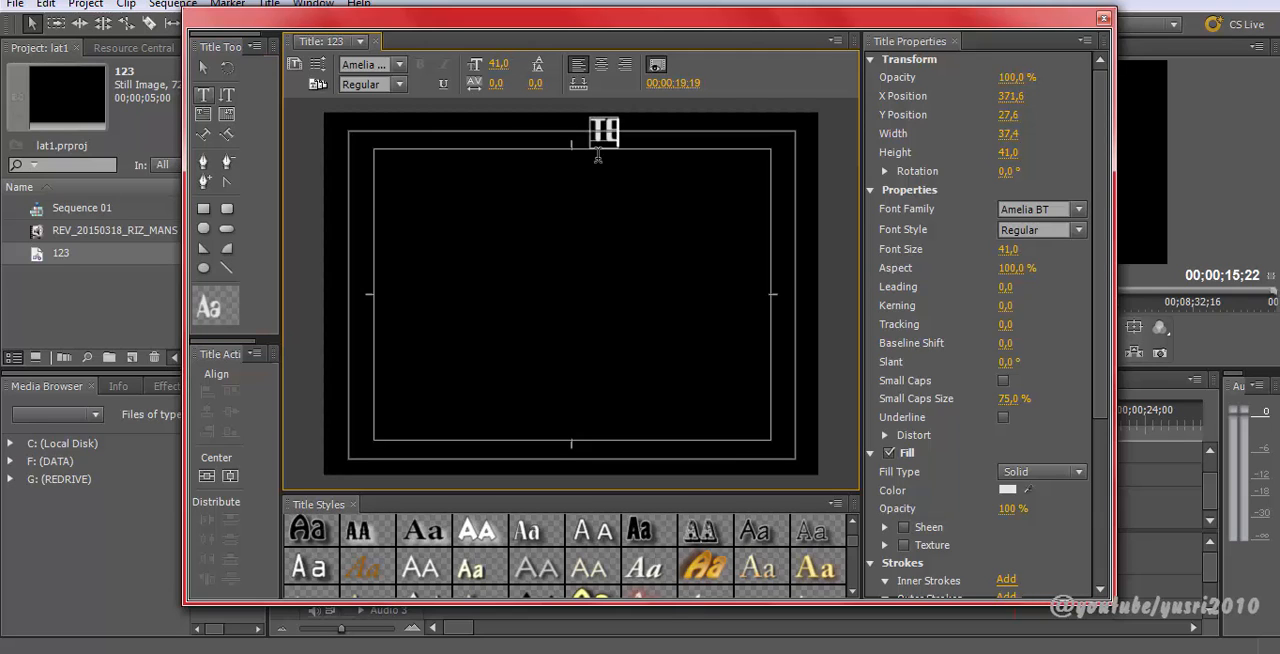
type("rima k")
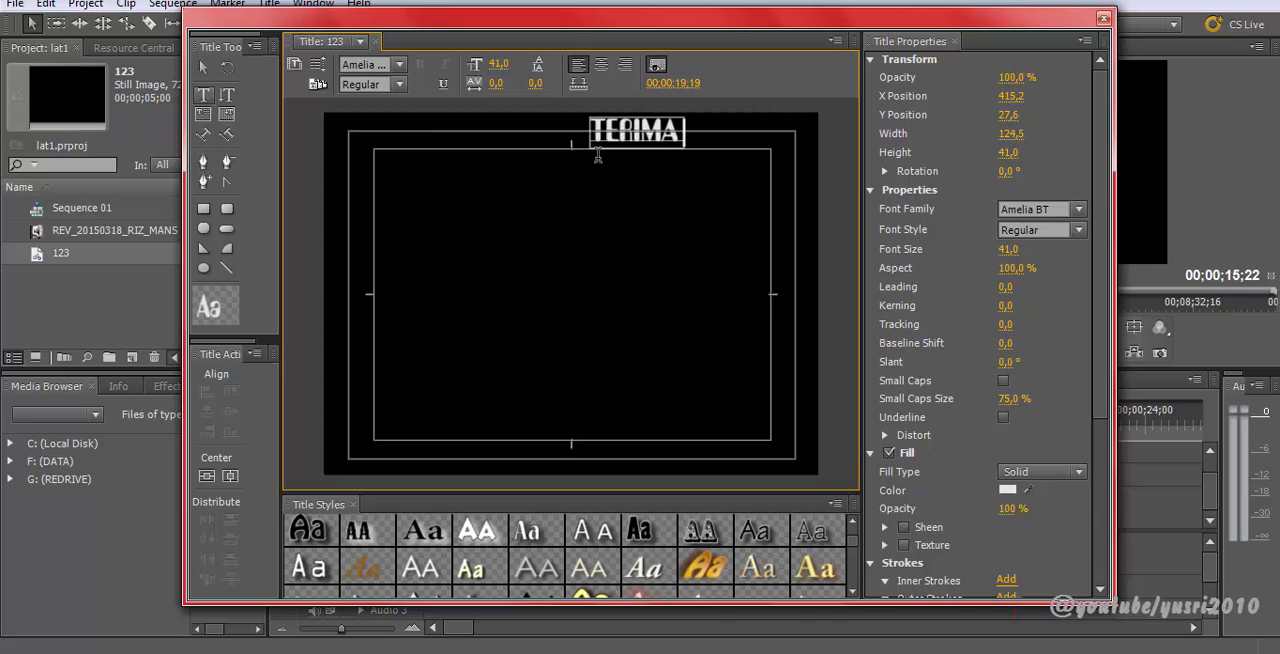
type("asih")
key("Escape")
Step: Move the text lower and extend the first line to read TERIMA KASIH KEPADA TEMAN - TEMAN
left_click_drag(644, 140, 535, 199)
double_click(598, 187)
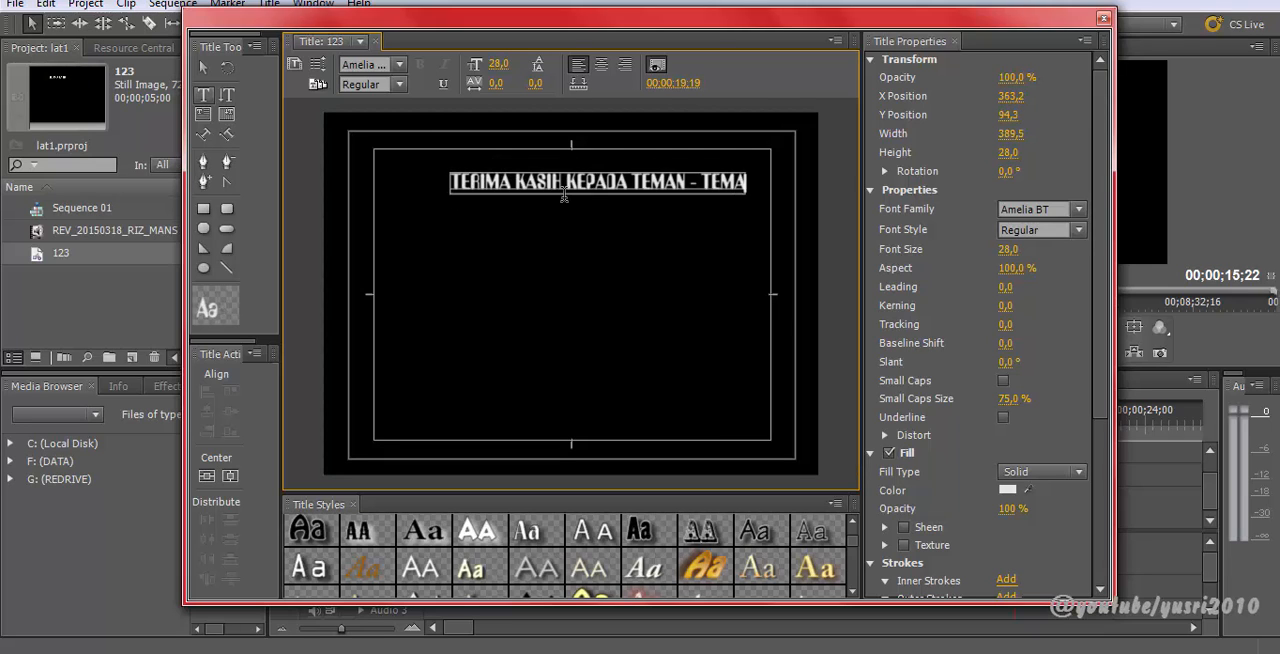
type("N - TEMAN")
Step: Add a second line reading ATAS PARTISIPASINYA
key("Return")
type("ATAS PA")
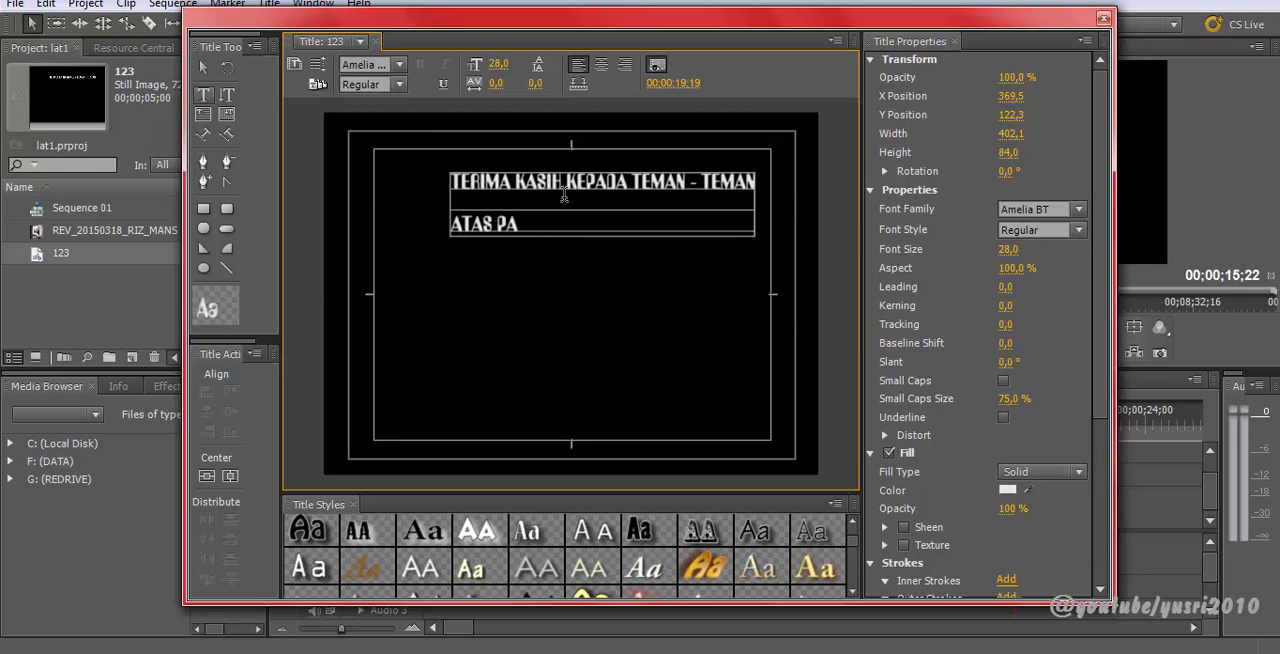
type("RTISIPASINYA")
key("Return")
Step: Add a third line reading DALAM ACARA KHITANAN ANAK KAMI
type("DALAM ACARA")
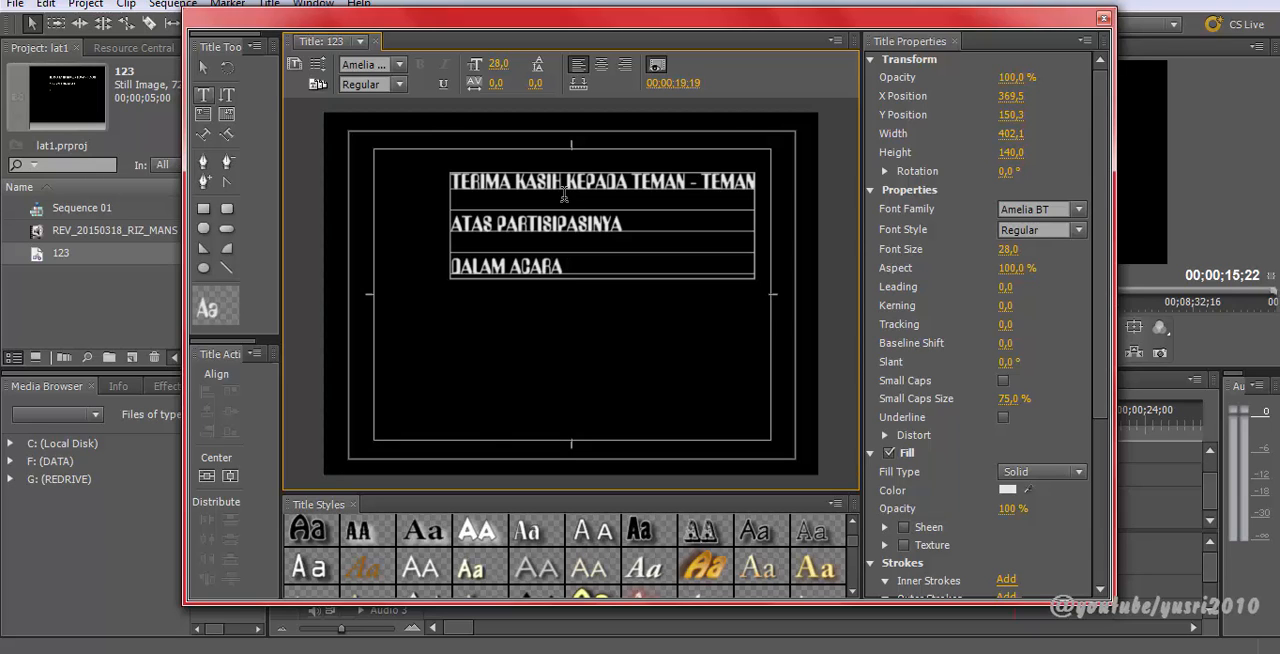
type("KHITANAN ANAK")
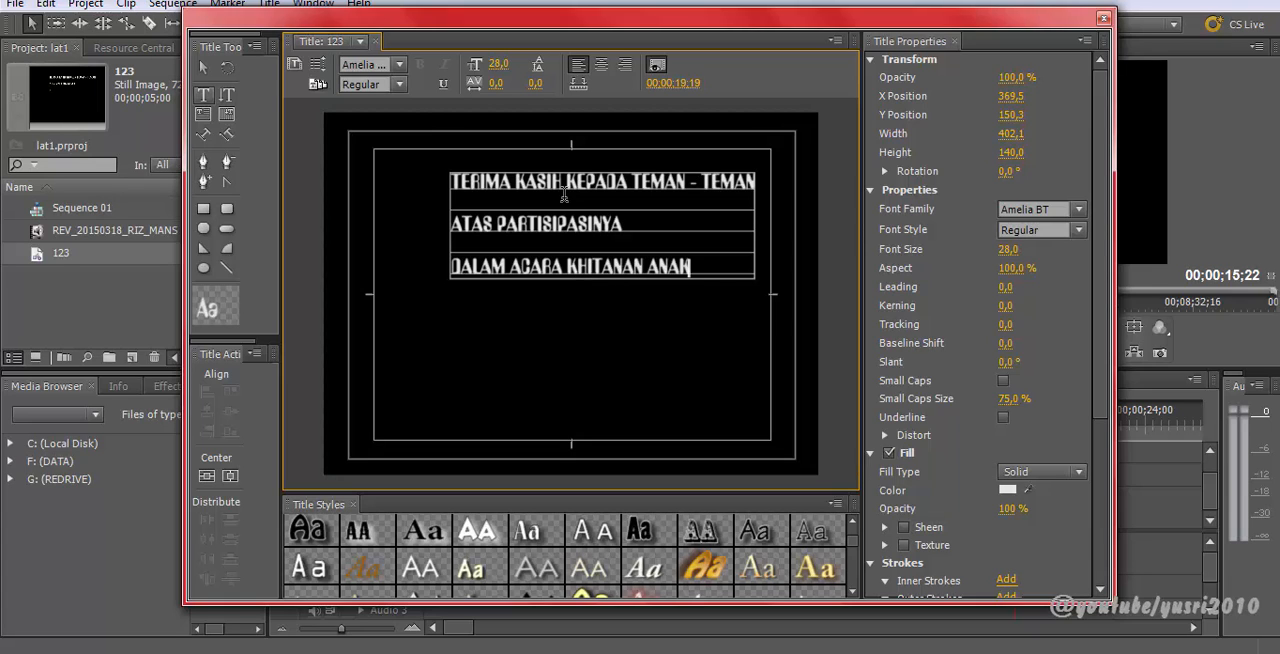
type(" KAMI")
key("Return")
Step: Add a fourth line reading MOHON MAAF APABILA KURANG MENARIK
type("MOHON MAAF A")
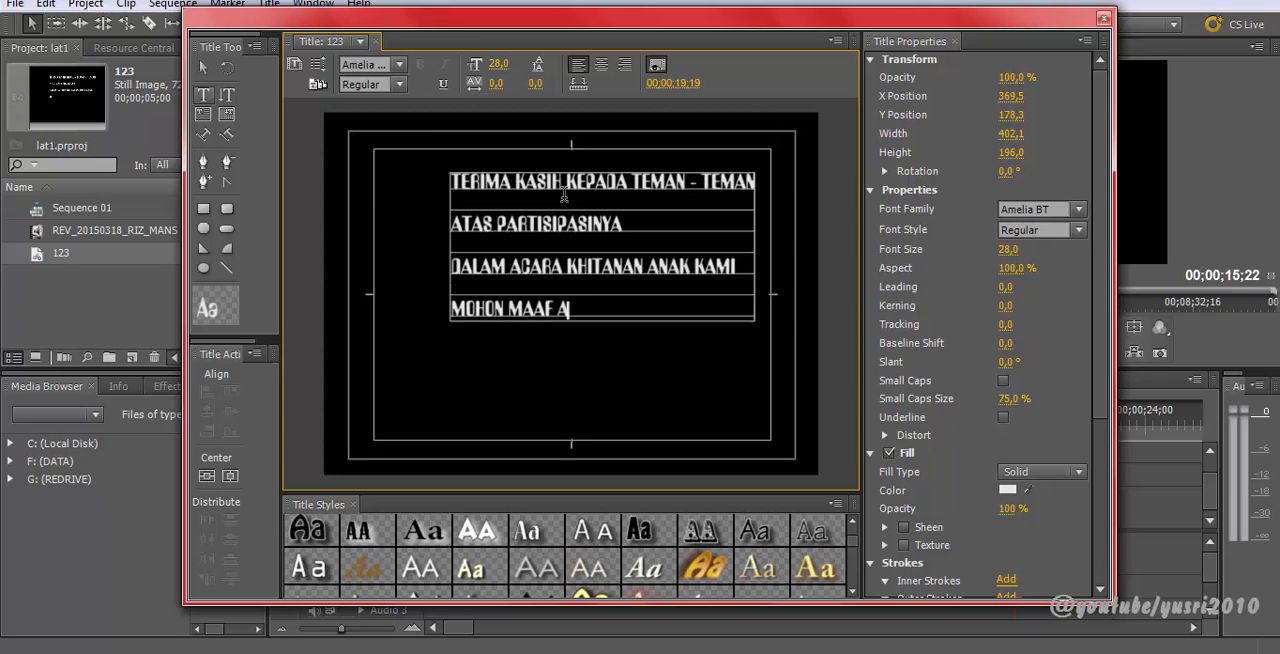
type("PABILA KURANG MENARIK")
key("Return")
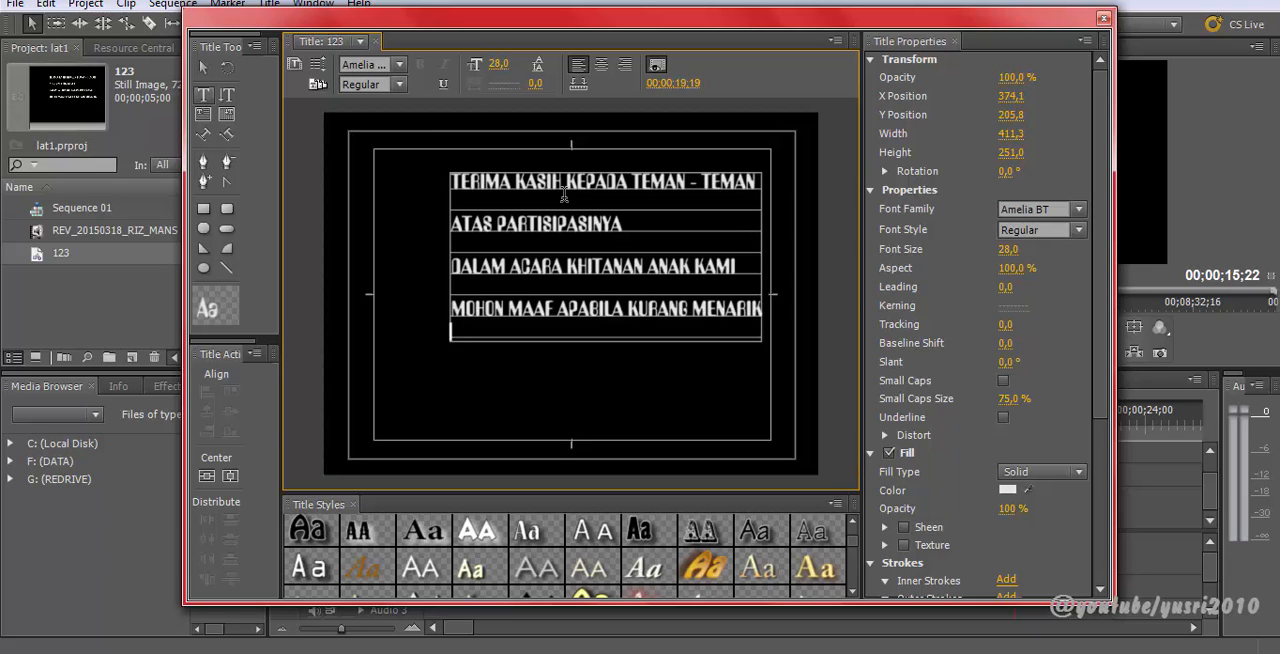
Step: Add a fifth line reading JANGAN BOSAN DENGAN HIDANGAN KAMI
type("JANGAN BOSAN DENGAN HID")
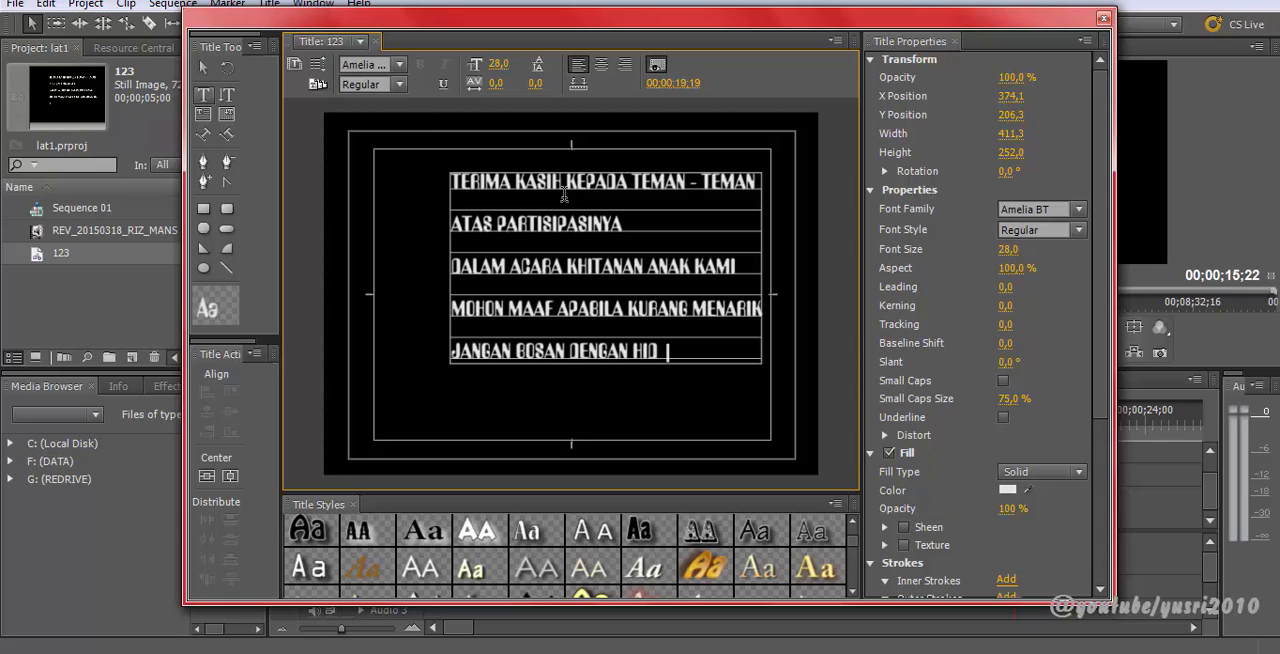
type("ANGAN KAMI")
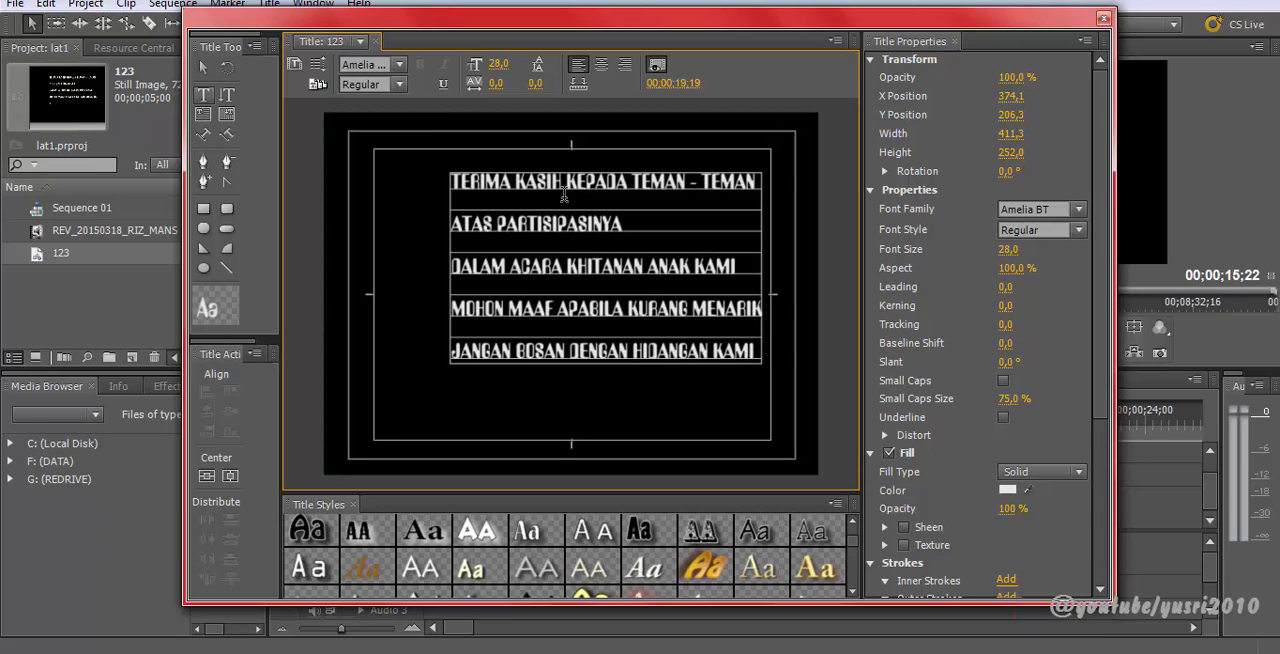
Step: Select the text block, shift it left and raise its font size to 30
left_click(203, 67)
mouse_move(625, 273)
left_mouse_down()
mouse_move(566, 264)
mouse_move(546, 278)
mouse_move(590, 290)
mouse_move(600, 273)
left_mouse_up()
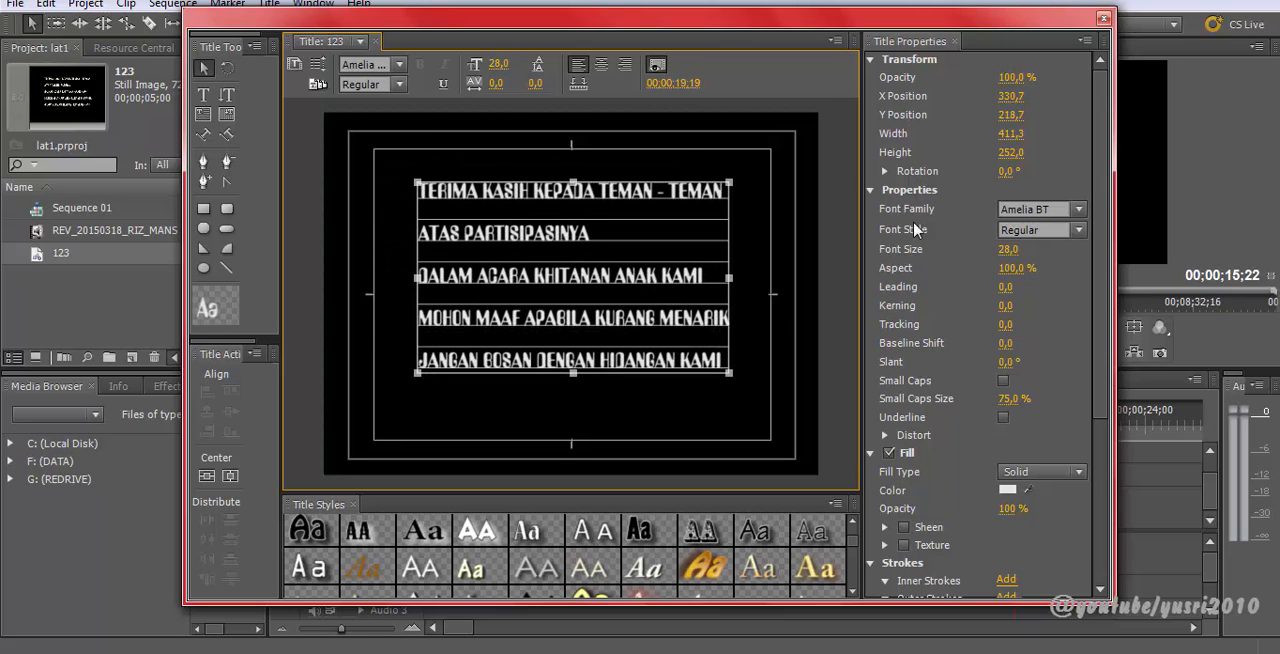
left_click_drag(1006, 252, 1008, 252)
left_click_drag(1008, 249, 1010, 249)
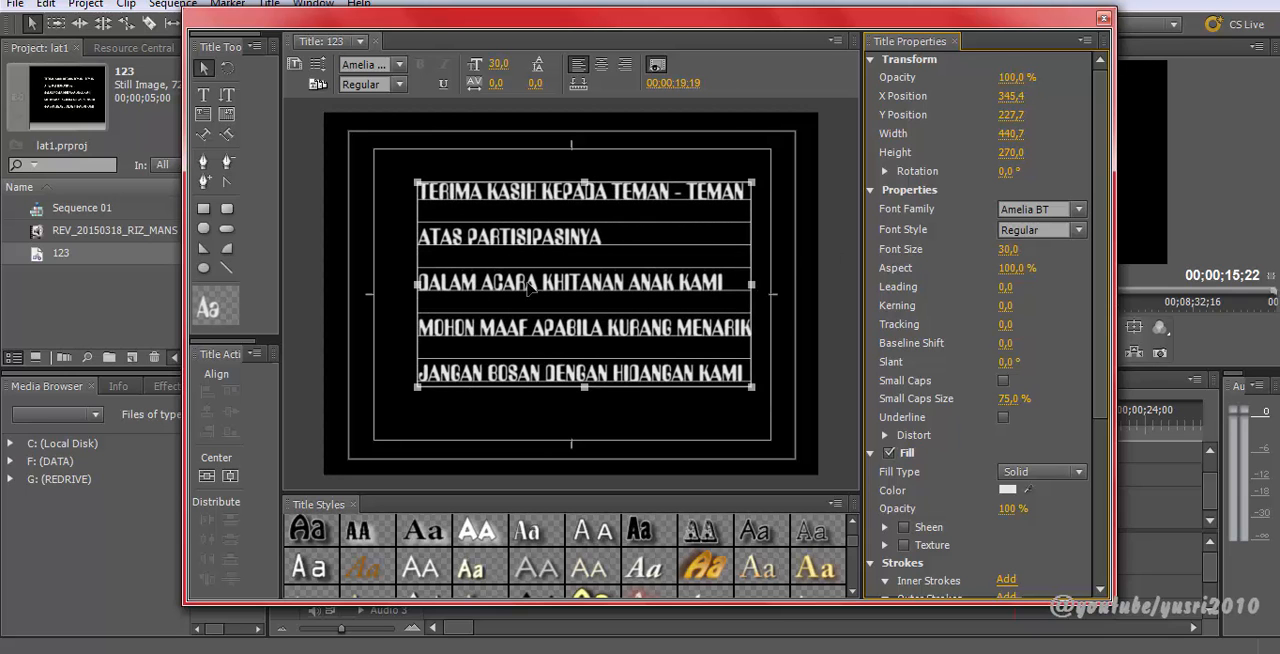
Step: Center-align the text lines with kerning set to 2.0 and move the block left
left_click(601, 64)
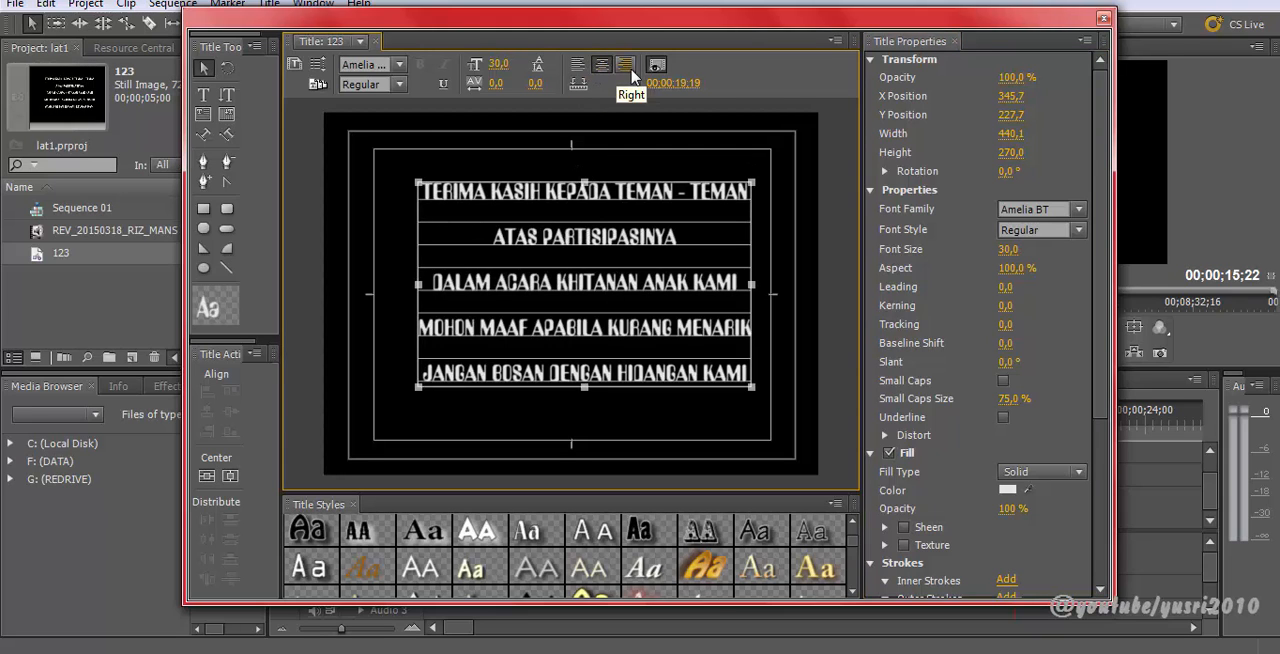
left_click(578, 64)
left_click(601, 64)
mouse_move(496, 84)
left_mouse_down()
mouse_move(510, 84)
mouse_move(490, 84)
left_mouse_up()
left_click_drag(565, 185, 523, 188)
Step: Set the text fill type to Linear Gradient
scroll(1030, 400, "down", 2)
left_click(1024, 396)
left_click(1022, 432)
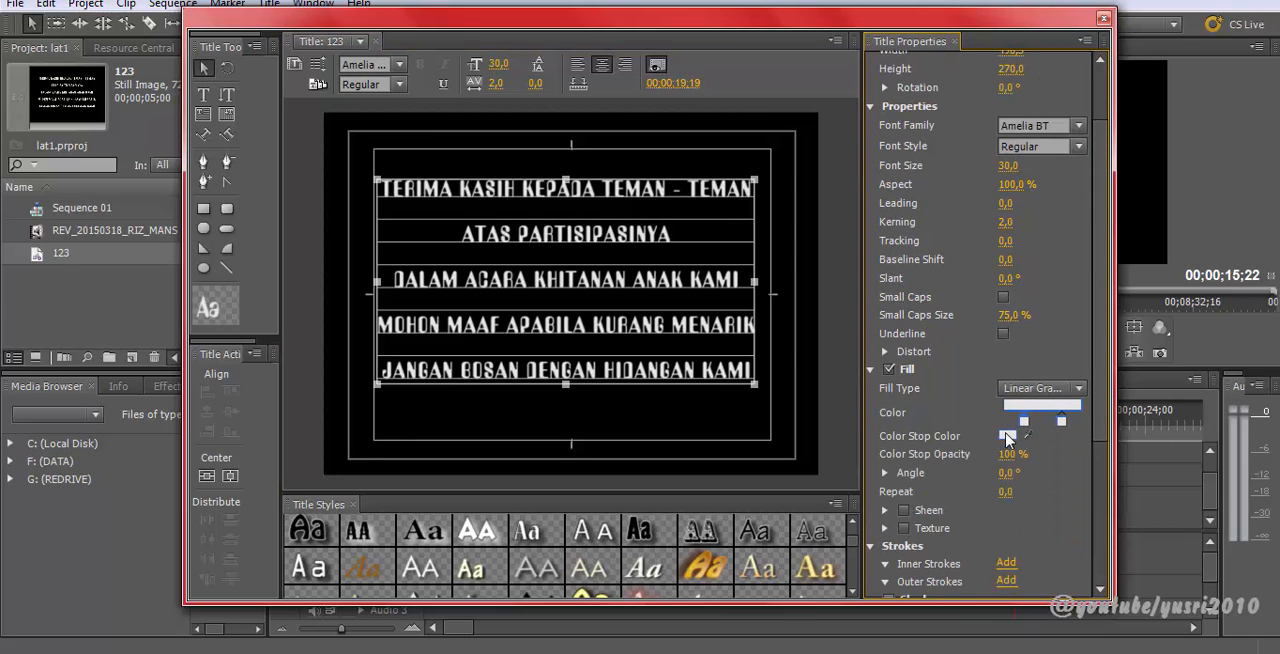
Step: Set the first gradient stop's color to pink in the Color Picker
left_click(1007, 436)
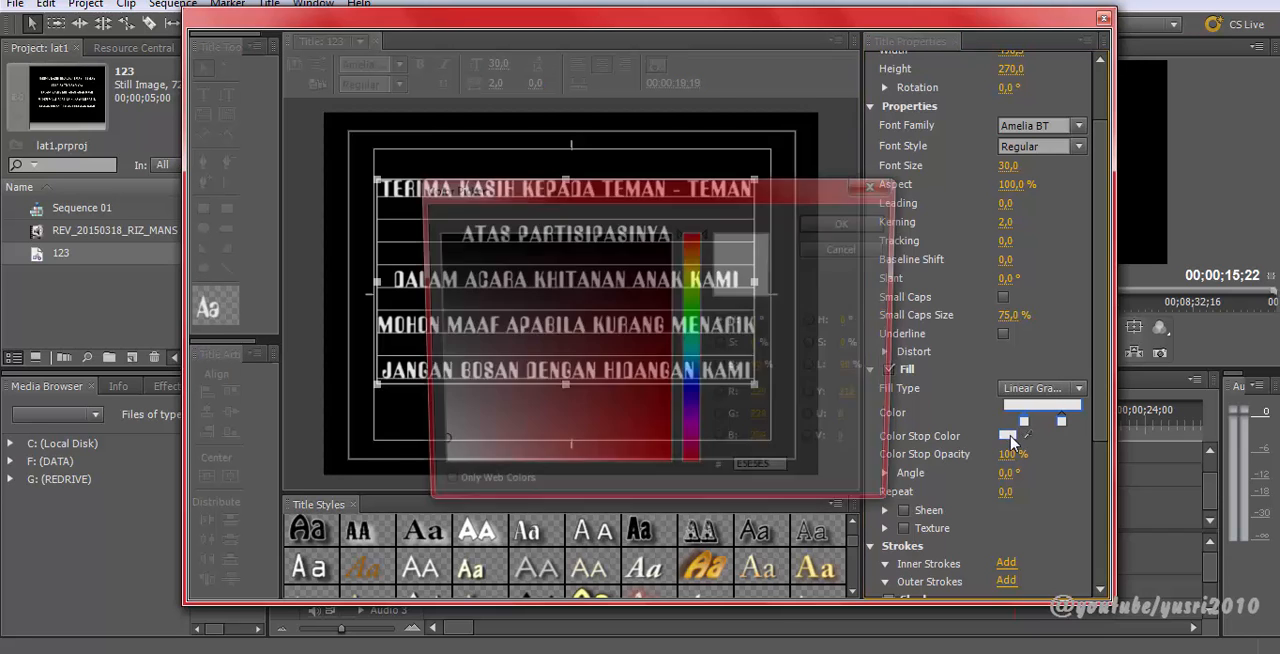
mouse_move(652, 376)
left_mouse_down()
mouse_move(686, 285)
mouse_move(510, 478)
left_mouse_up()
left_click(809, 224)
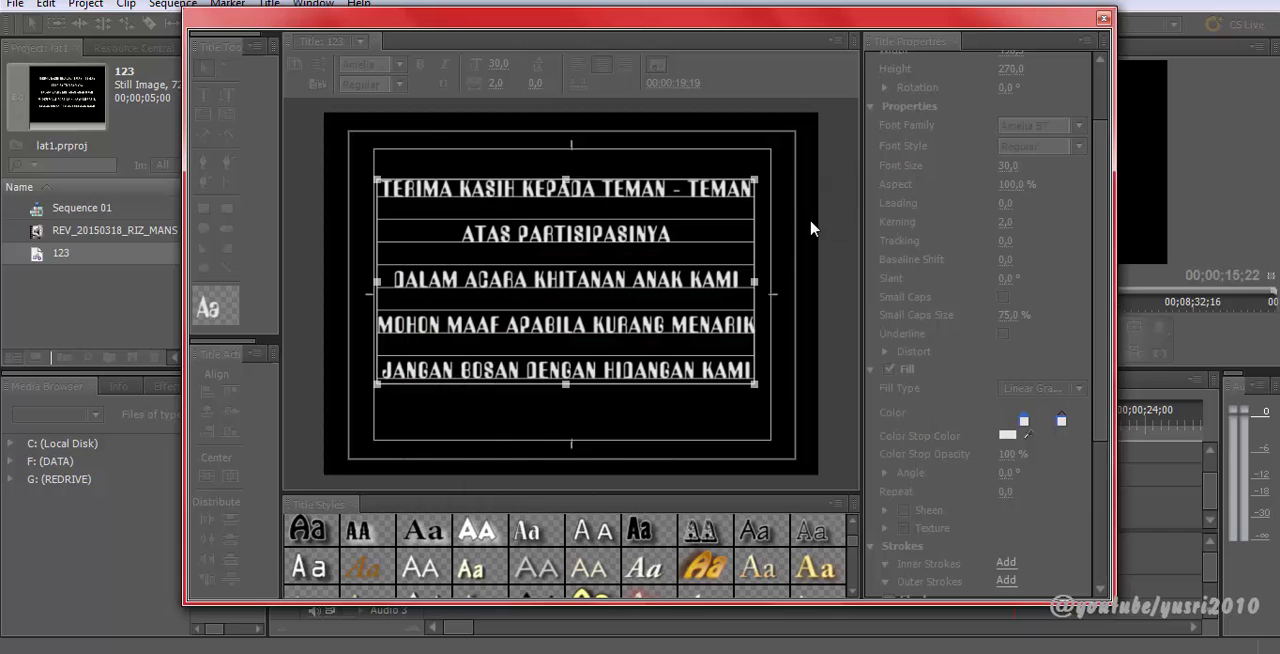
Step: Select the second gradient stop and set its color to 2E0000
left_click(1061, 421)
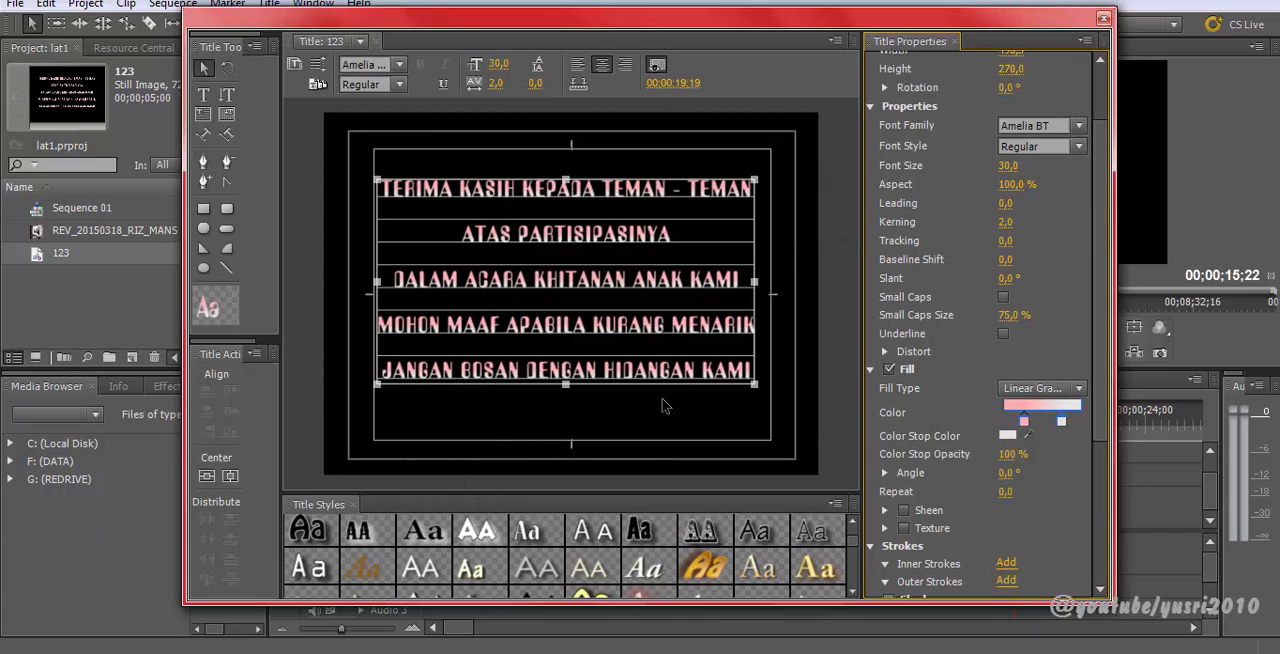
left_click(1005, 437)
left_click(669, 276)
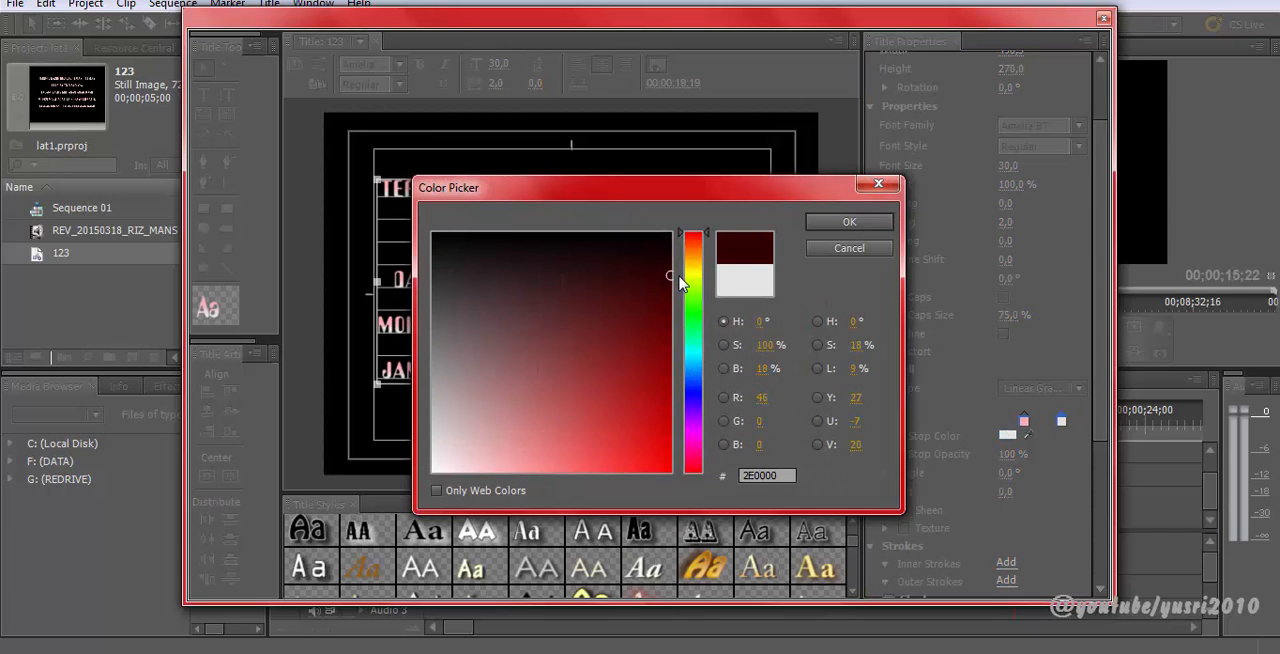
left_click(817, 227)
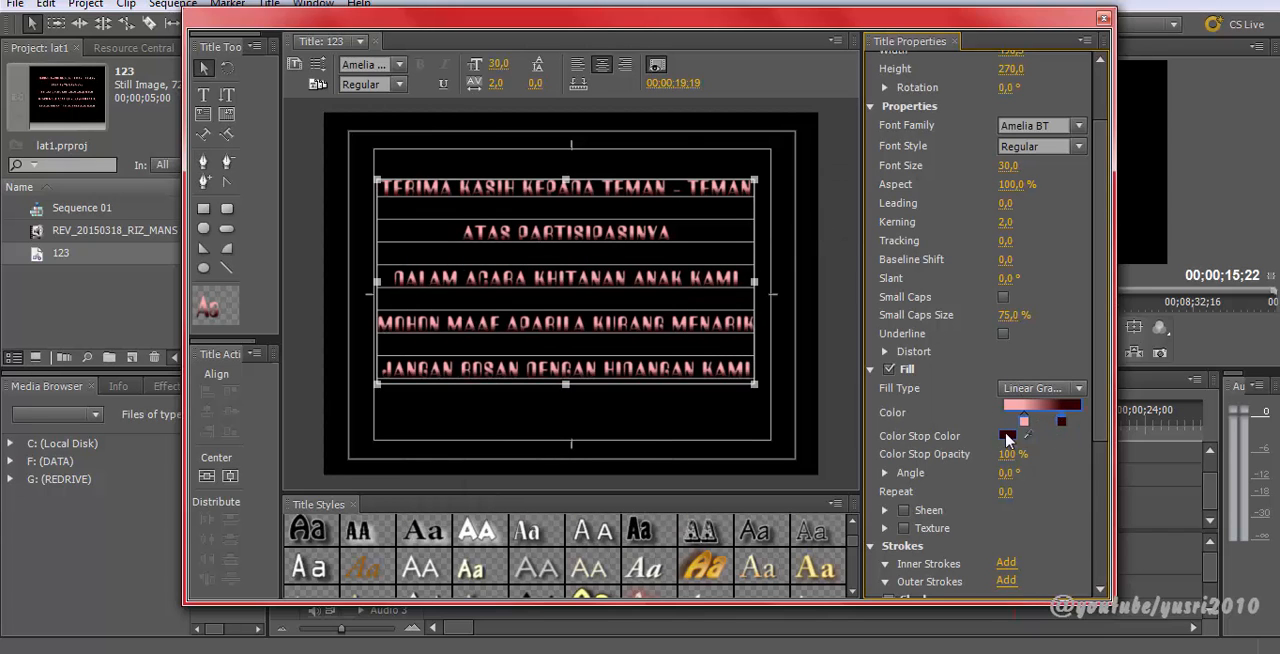
Step: Change the second gradient stop's color to FFD593
left_click(1007, 437)
left_click(701, 246)
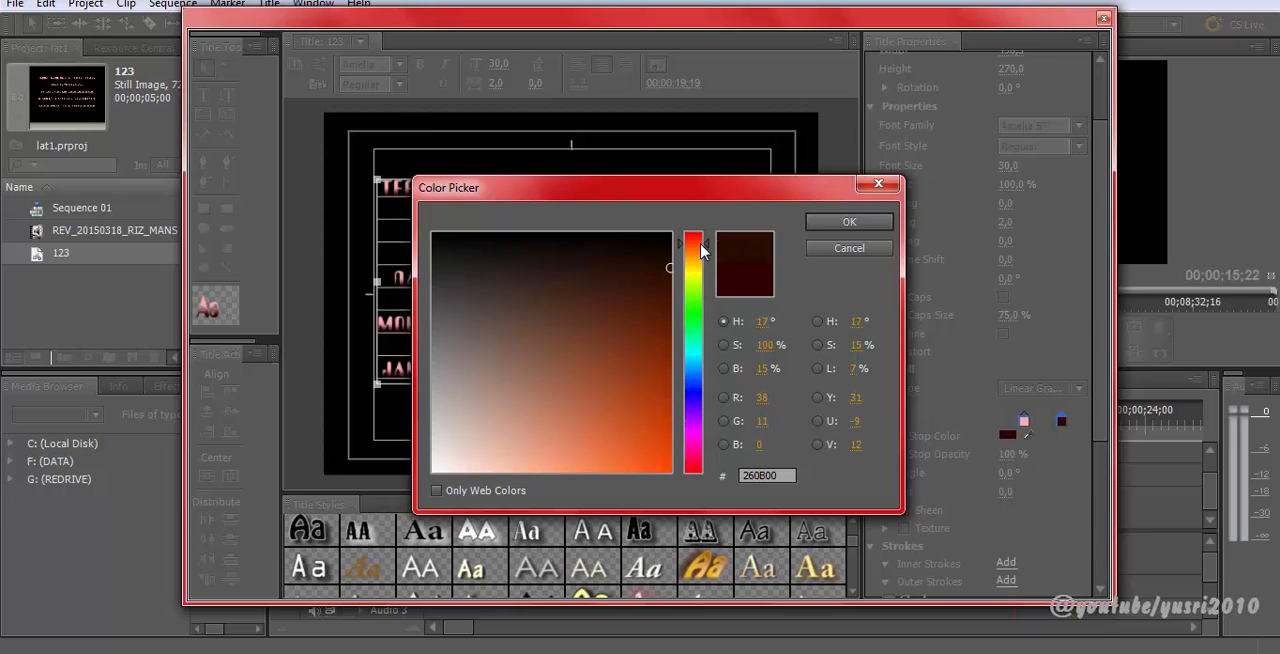
left_click_drag(701, 246, 701, 258)
left_click(534, 472)
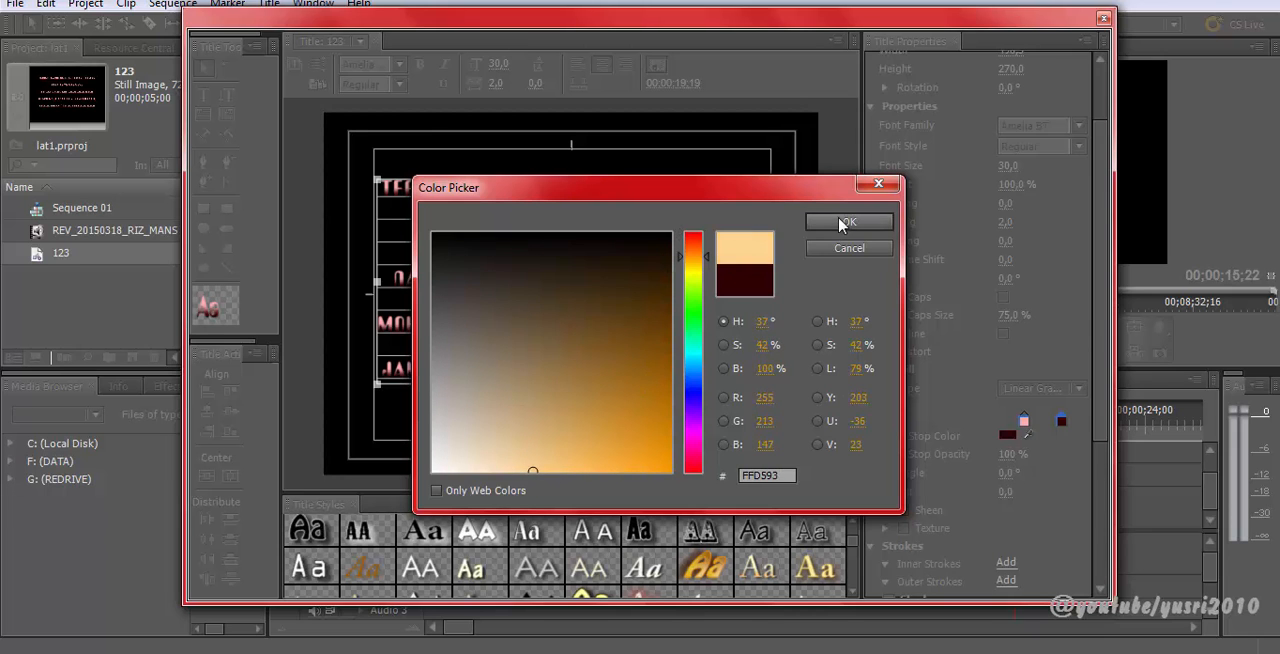
left_click(840, 221)
Step: Nudge the text block slightly into place and close the title window
left_click_drag(567, 306, 578, 316)
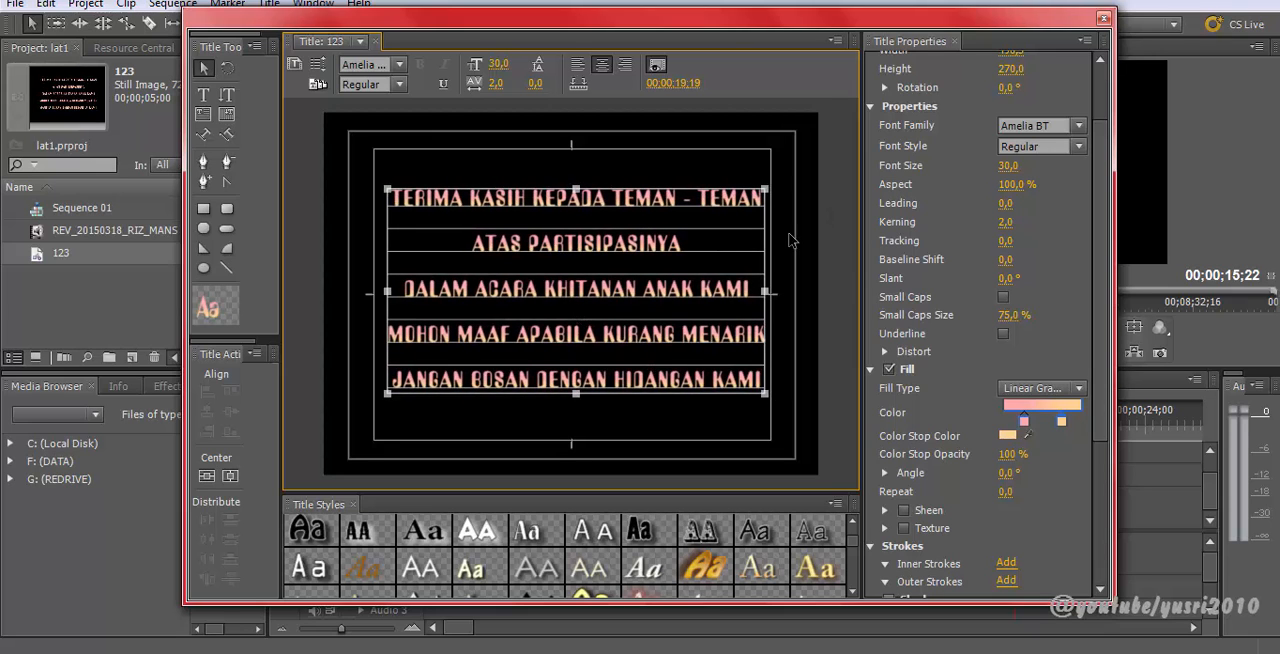
left_click_drag(676, 286, 672, 286)
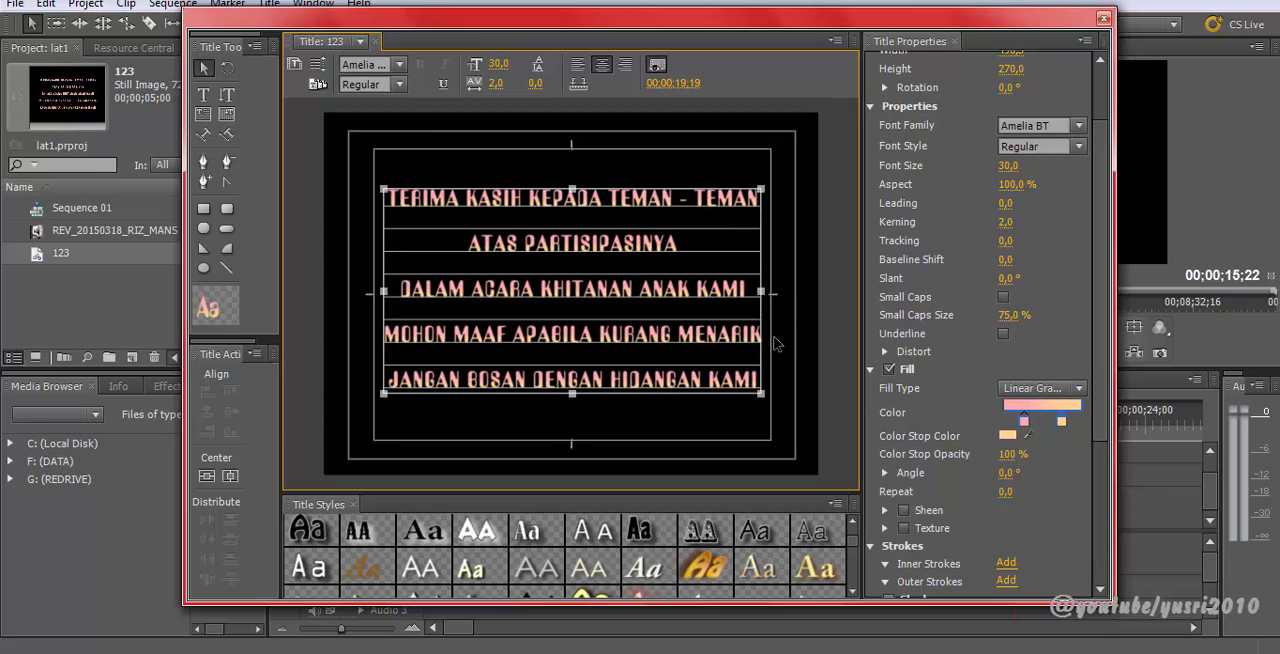
mouse_move(936, 22)
left_mouse_down()
mouse_move(978, 24)
mouse_move(942, 17)
left_mouse_up()
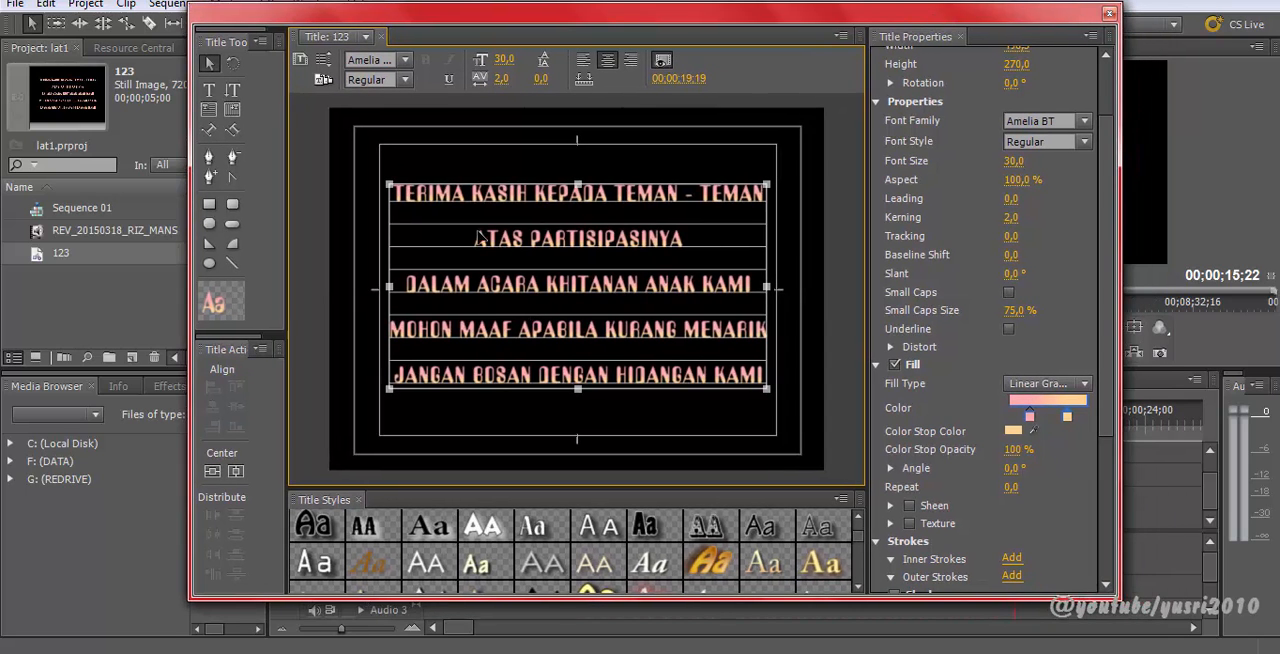
left_click(1110, 15)
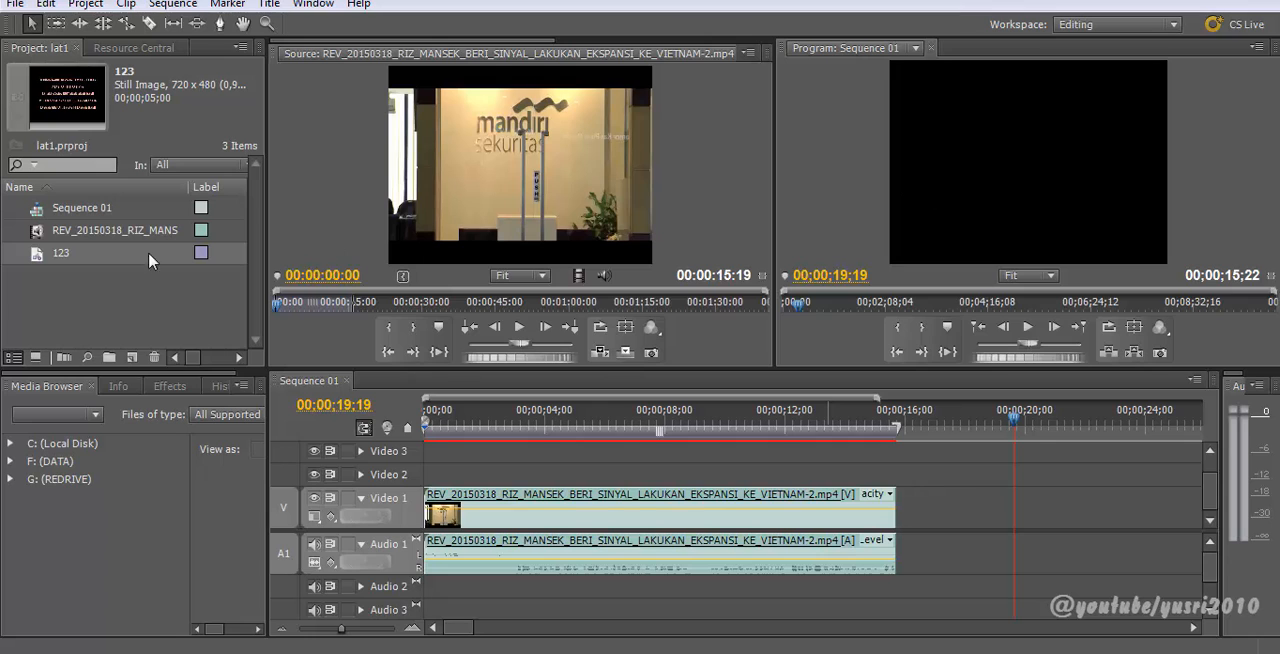
Step: Place the 123 title on Video 1 directly after the news clip
left_click_drag(46, 256, 426, 471)
left_click_drag(466, 428, 494, 428)
left_click_drag(510, 476, 990, 510)
Step: Preview the title over the sequence in a maximized program monitor and play it back
mouse_move(930, 425)
left_mouse_down()
mouse_move(945, 440)
mouse_move(879, 438)
mouse_move(937, 430)
left_mouse_up()
key("grave")
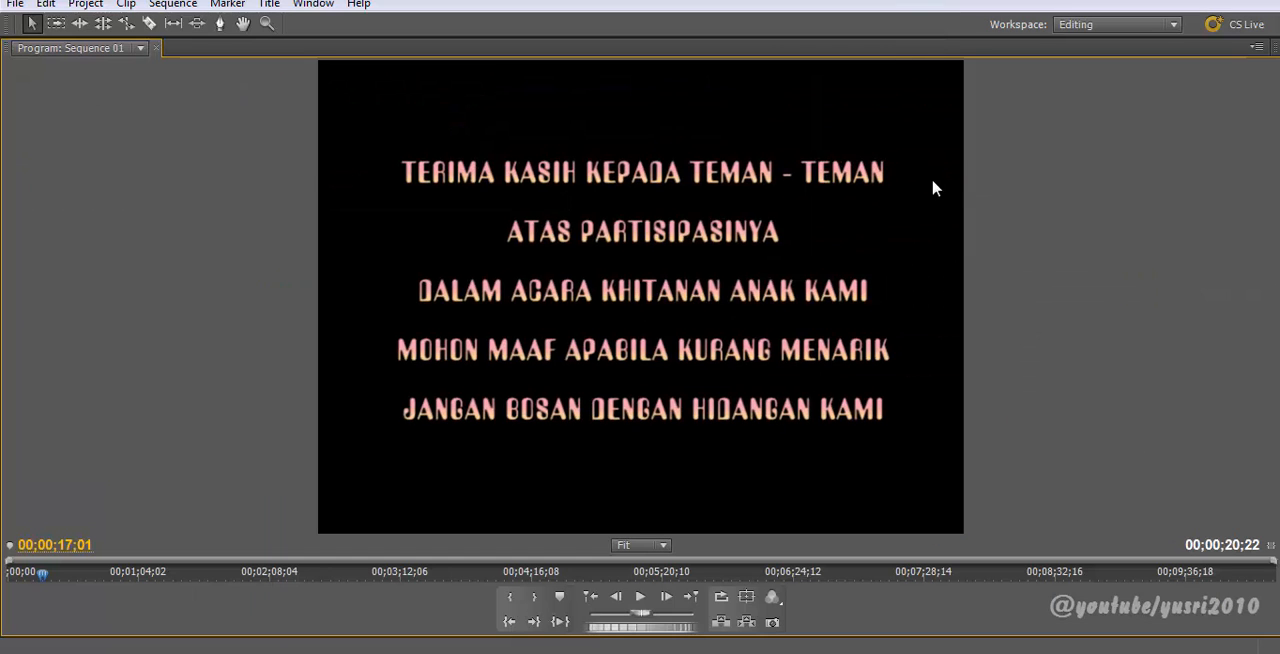
key("grave")
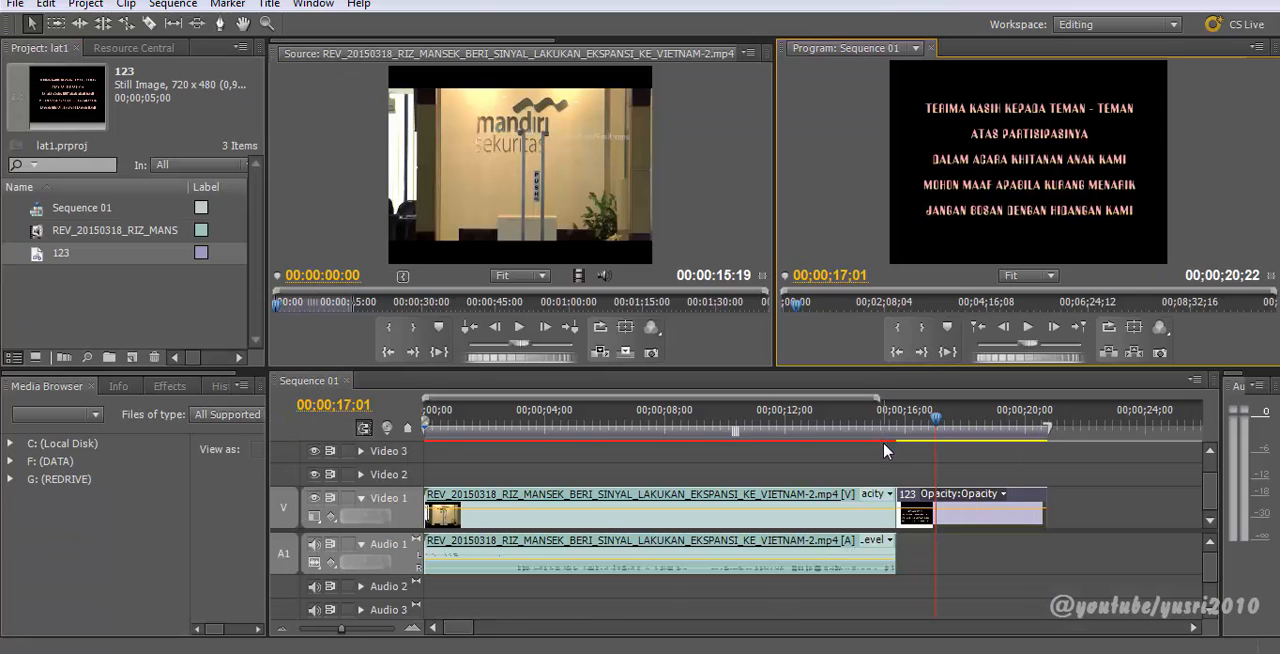
left_click_drag(889, 428, 905, 430)
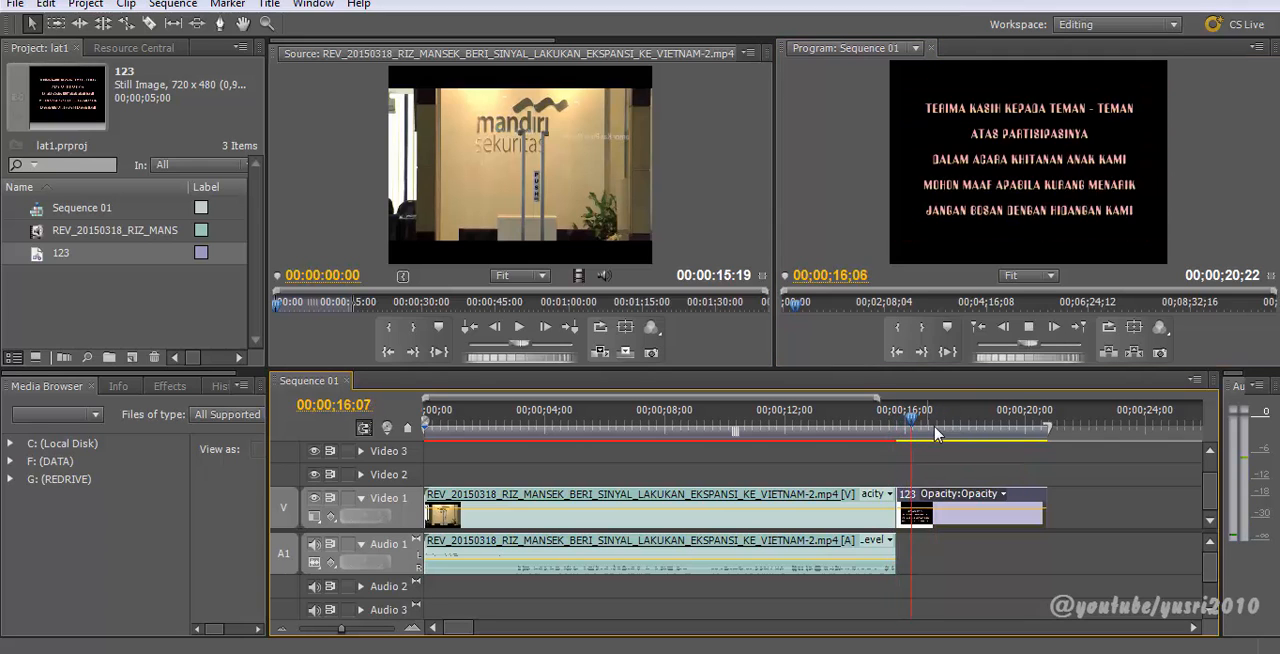
key("space")
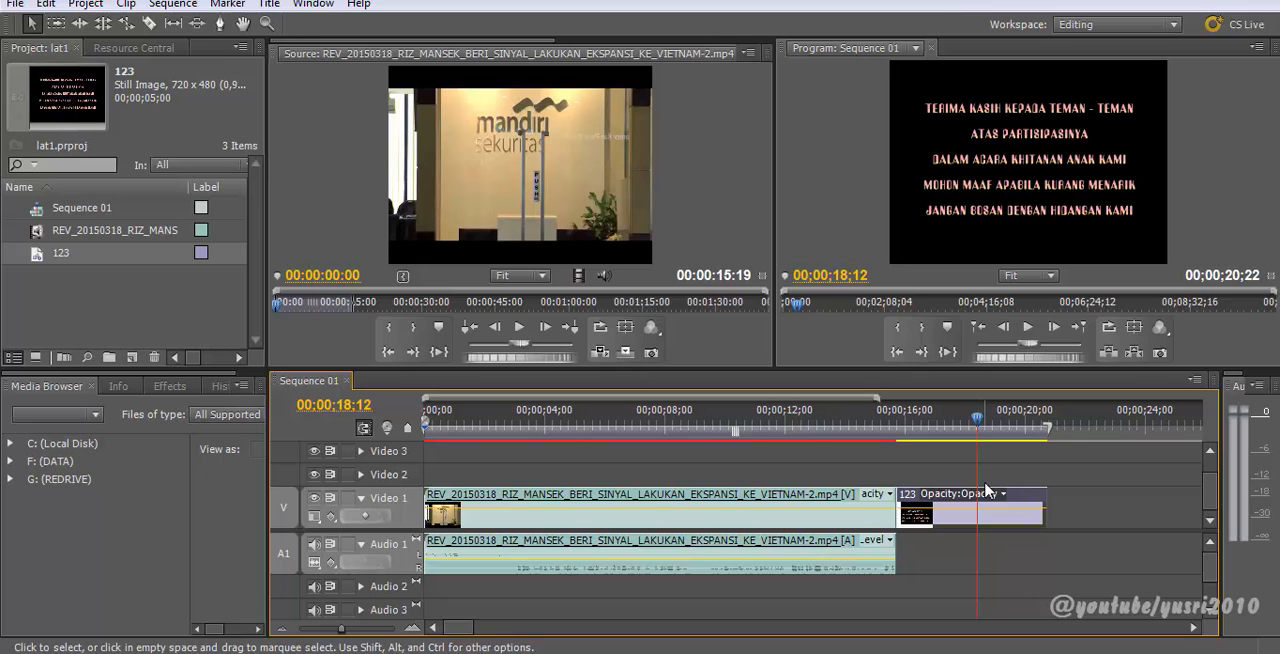
Step: Open the 123 title clip from the timeline for editing
left_click_drag(970, 425, 971, 452)
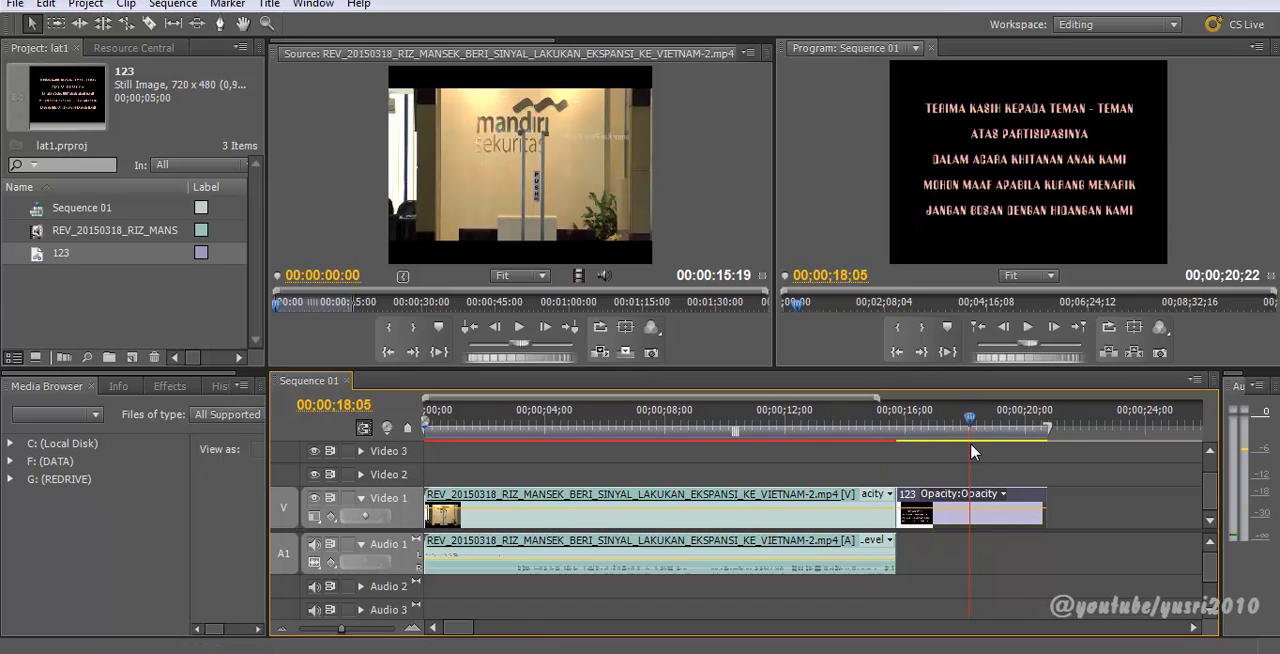
left_click(988, 519)
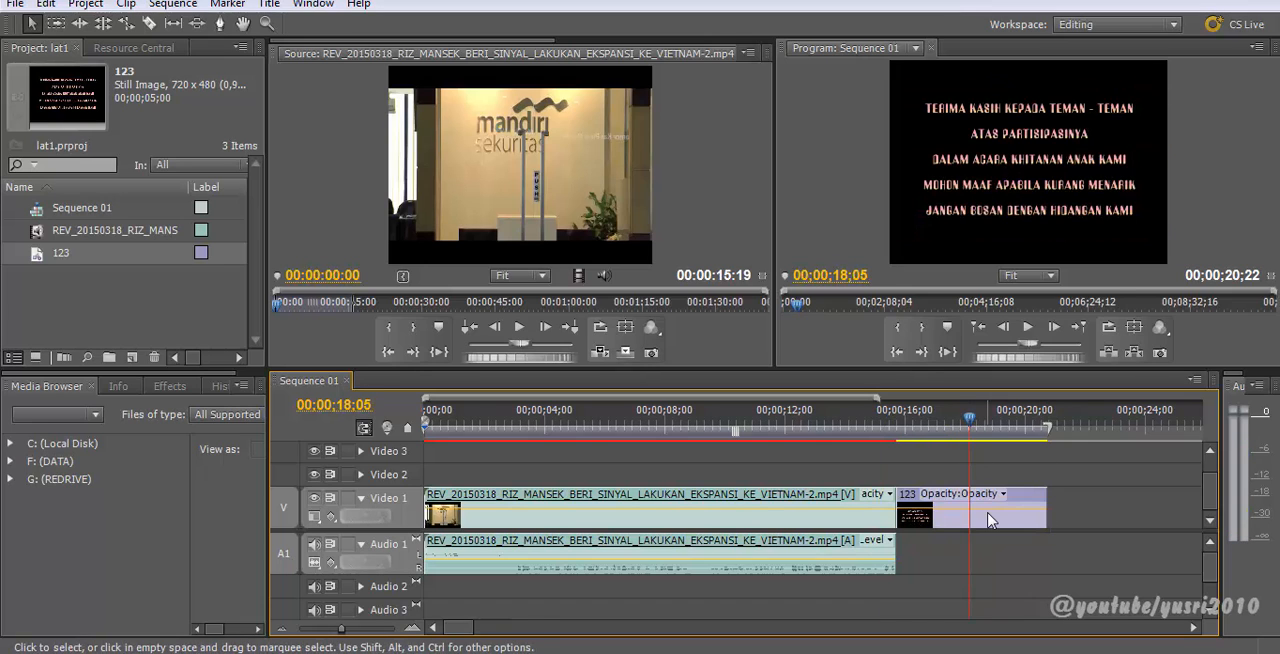
left_click(988, 519)
left_click_drag(969, 418, 953, 425)
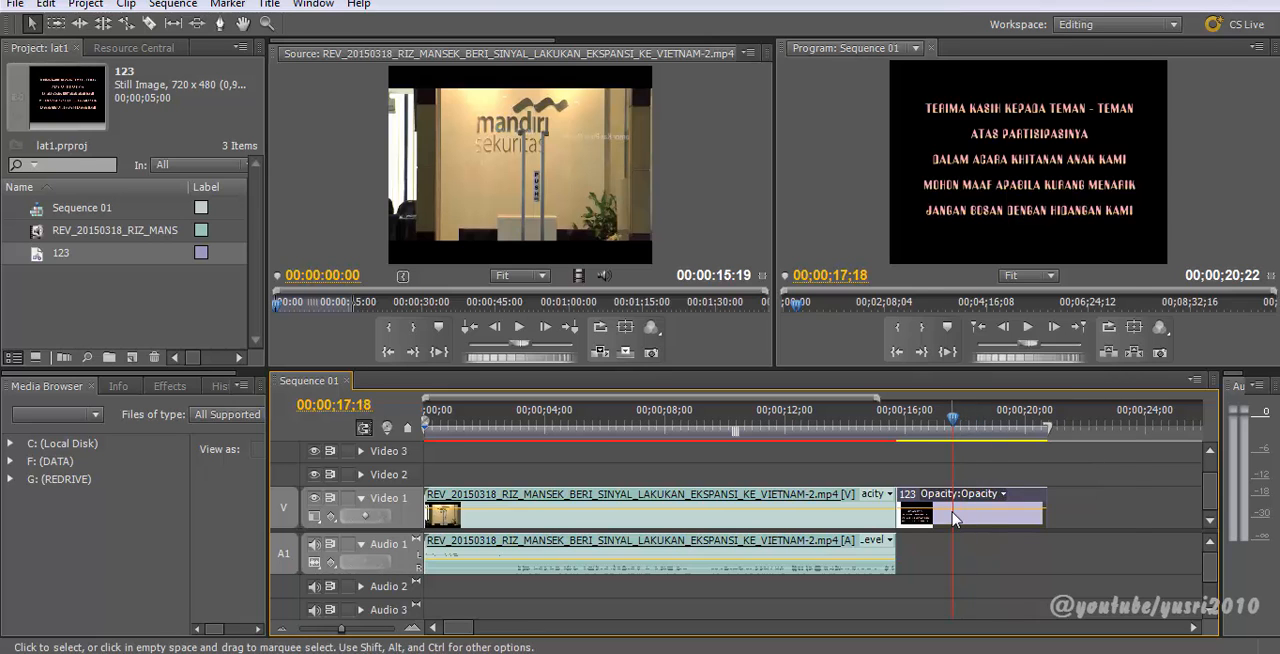
double_click(953, 518)
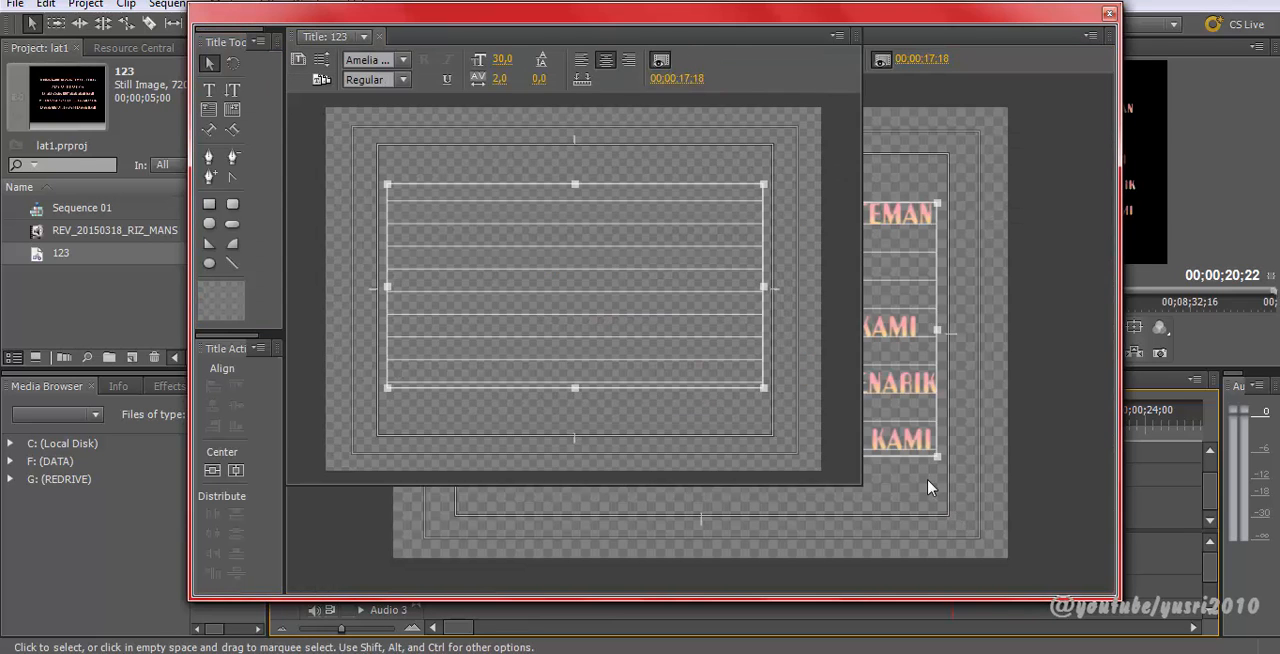
left_click_drag(667, 24, 655, 20)
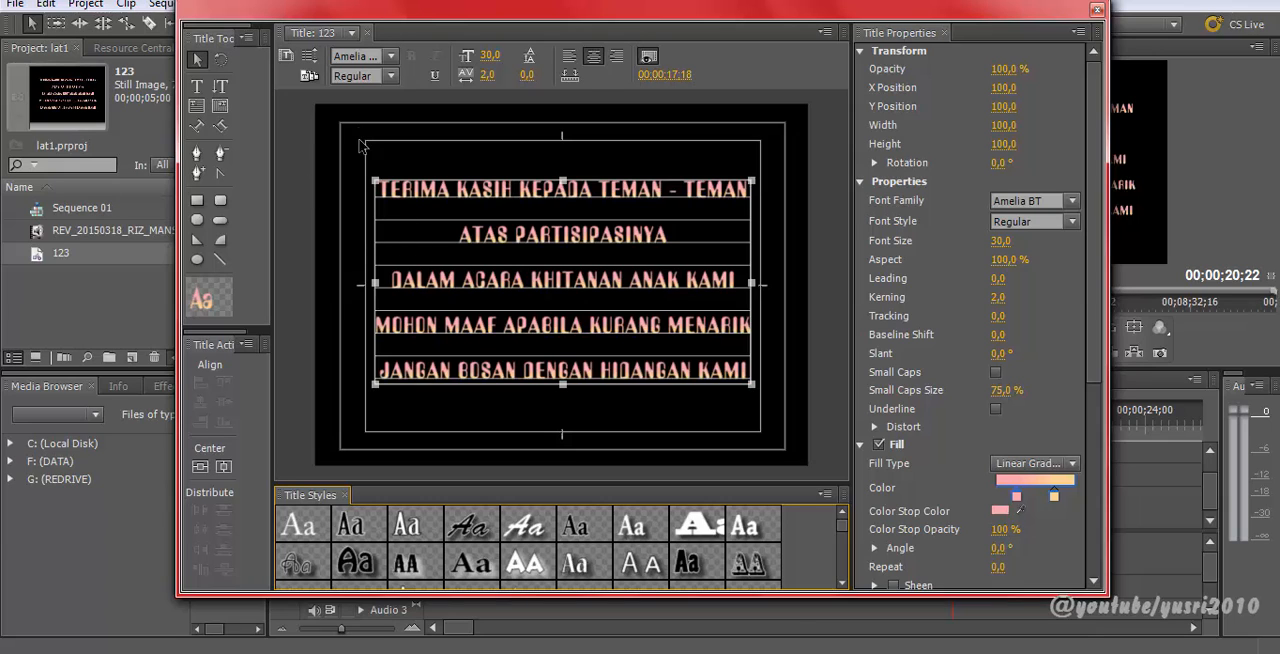
Step: Set the title type to Roll in the Roll/Crawl Options
left_click(312, 61)
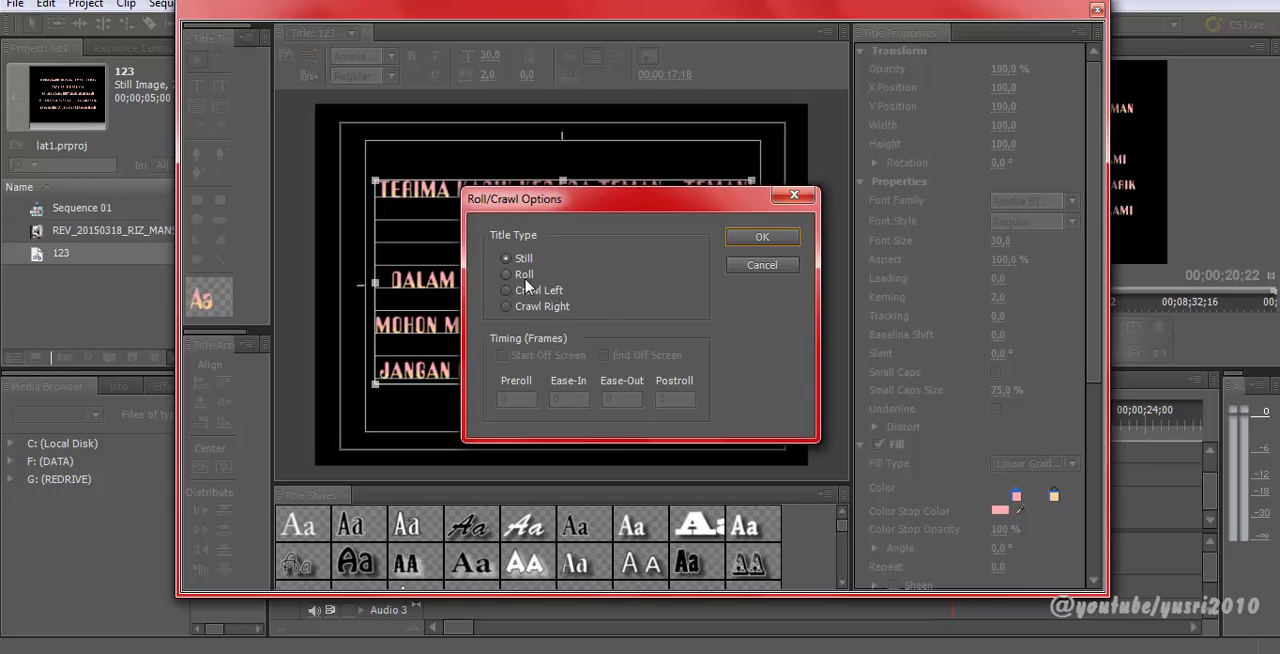
left_click(524, 276)
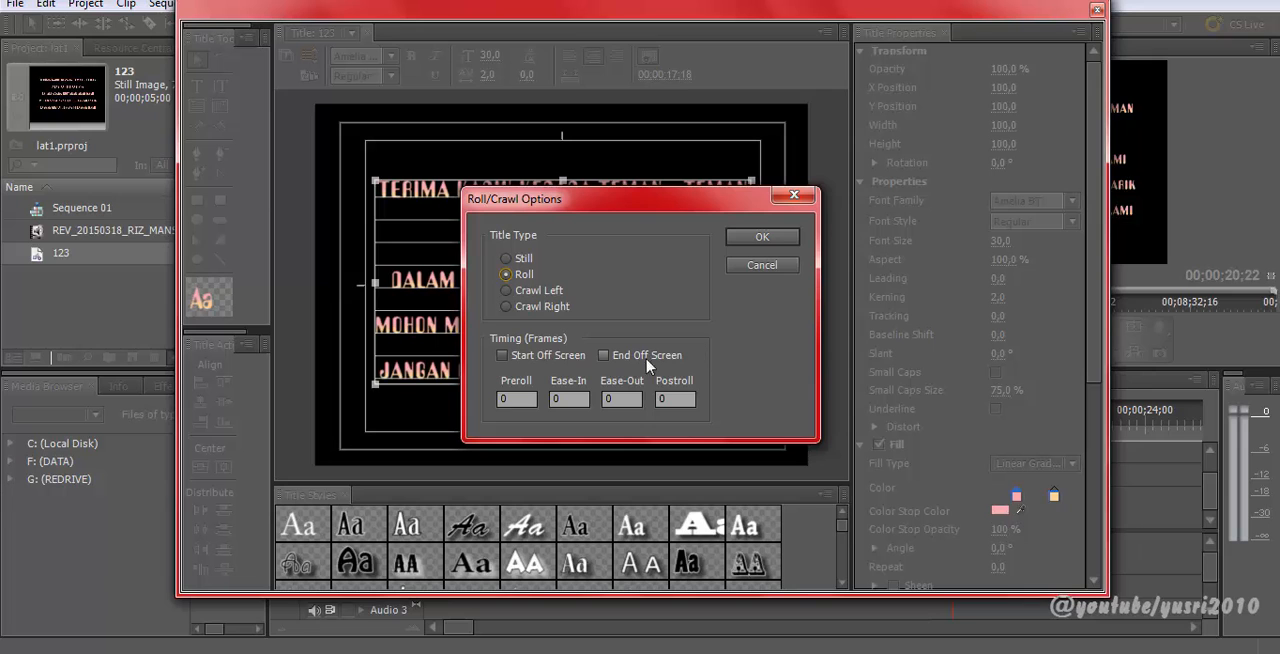
left_click(766, 240)
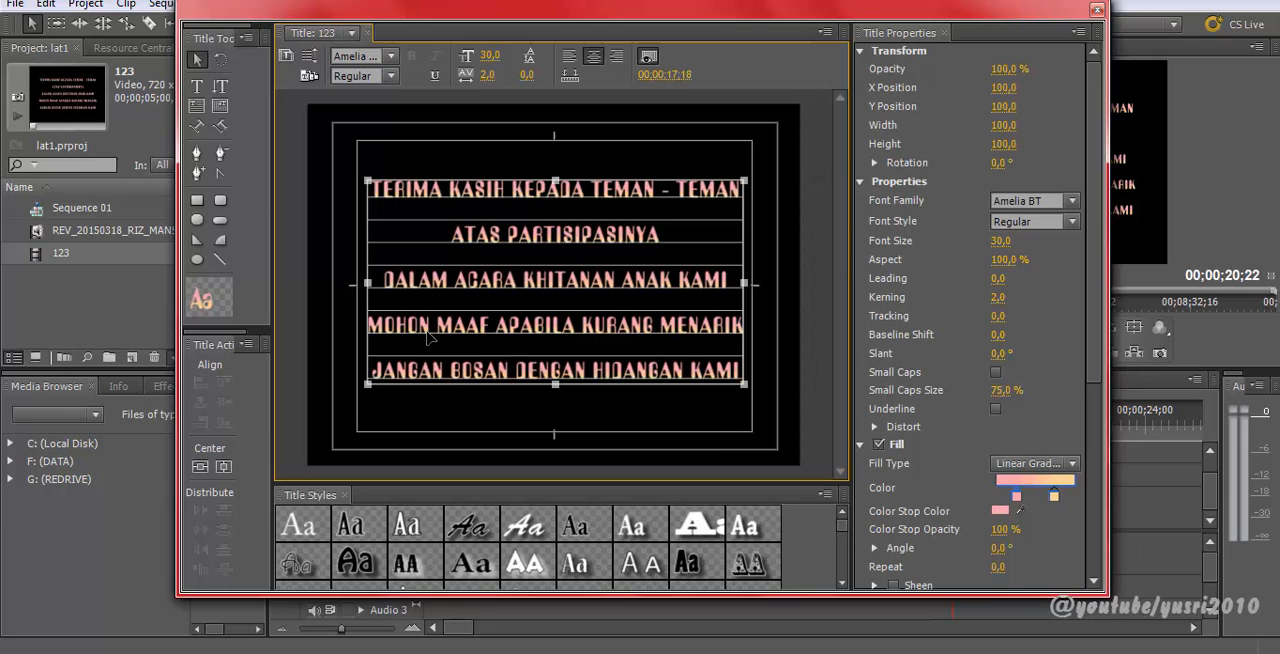
Step: Move the text block down toward the bottom of the rolling title area
left_click_drag(548, 245, 578, 476)
left_click_drag(841, 236, 829, 111)
left_click_drag(837, 153, 826, 250)
left_click_drag(641, 324, 659, 424)
left_click_drag(845, 253, 829, 326)
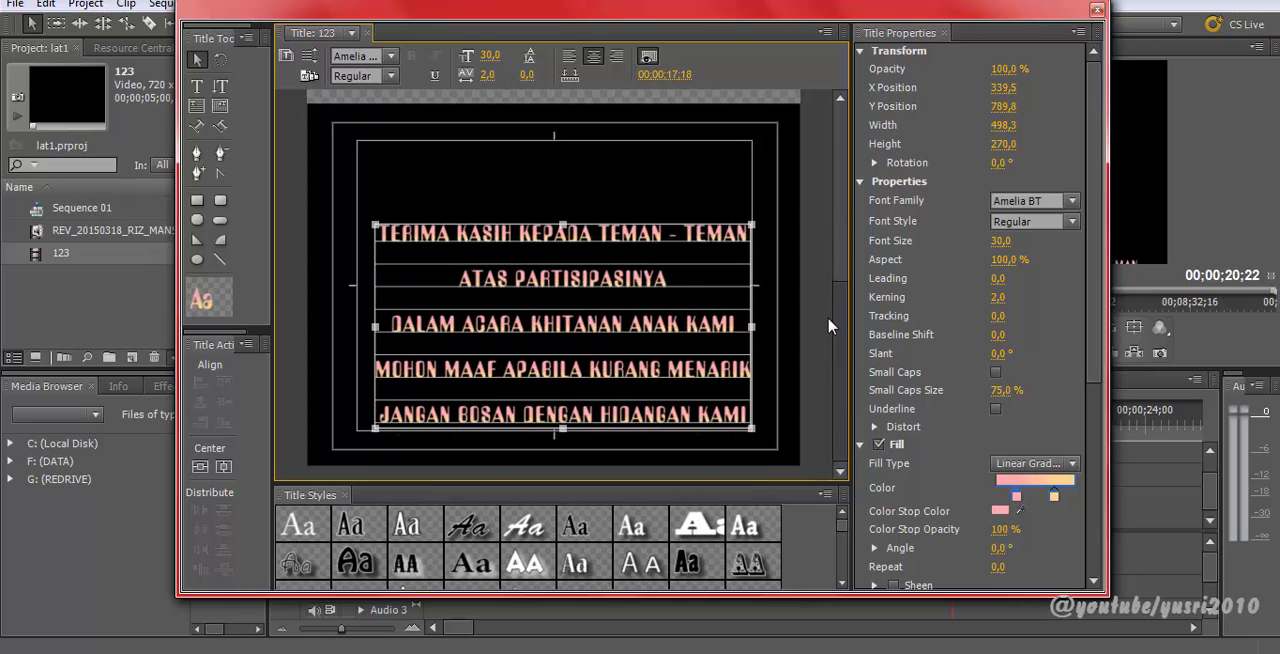
Step: Add eight blank lines after the last line of text
double_click(751, 427)
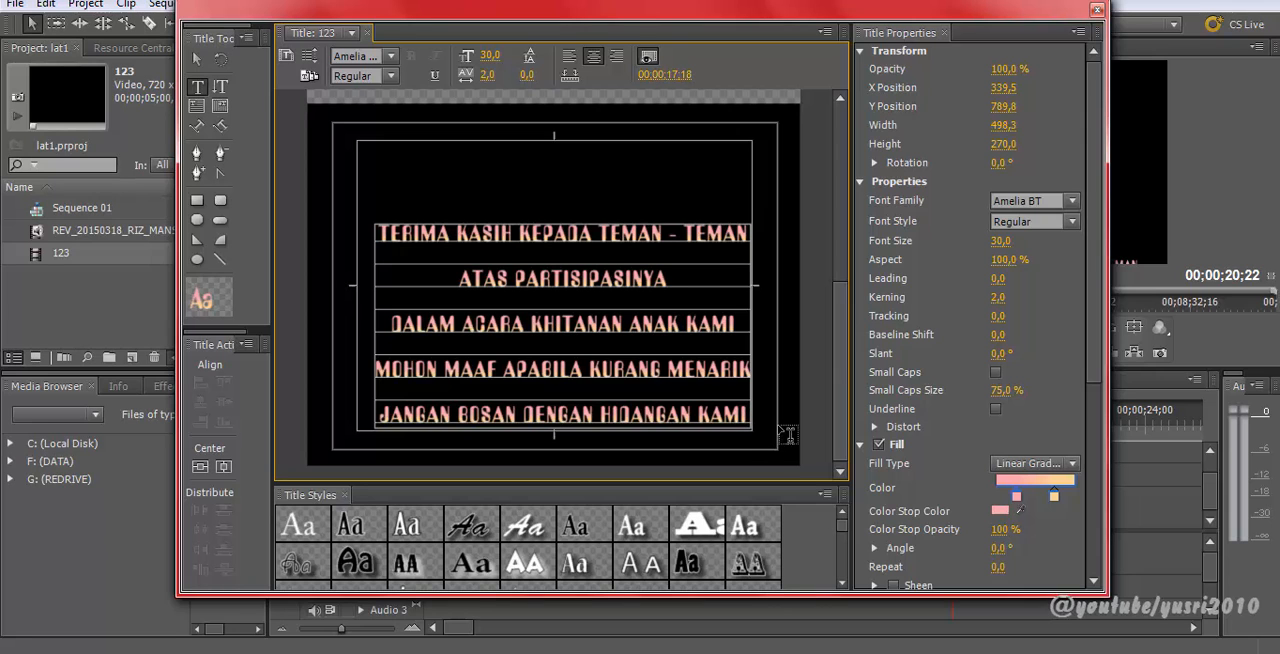
key("Return")
key("Return")
key("Return")
key("Return")
key("Return")
key("Return")
key("Return")
key("Return")
key("Return")
key("Return")
key("Return")
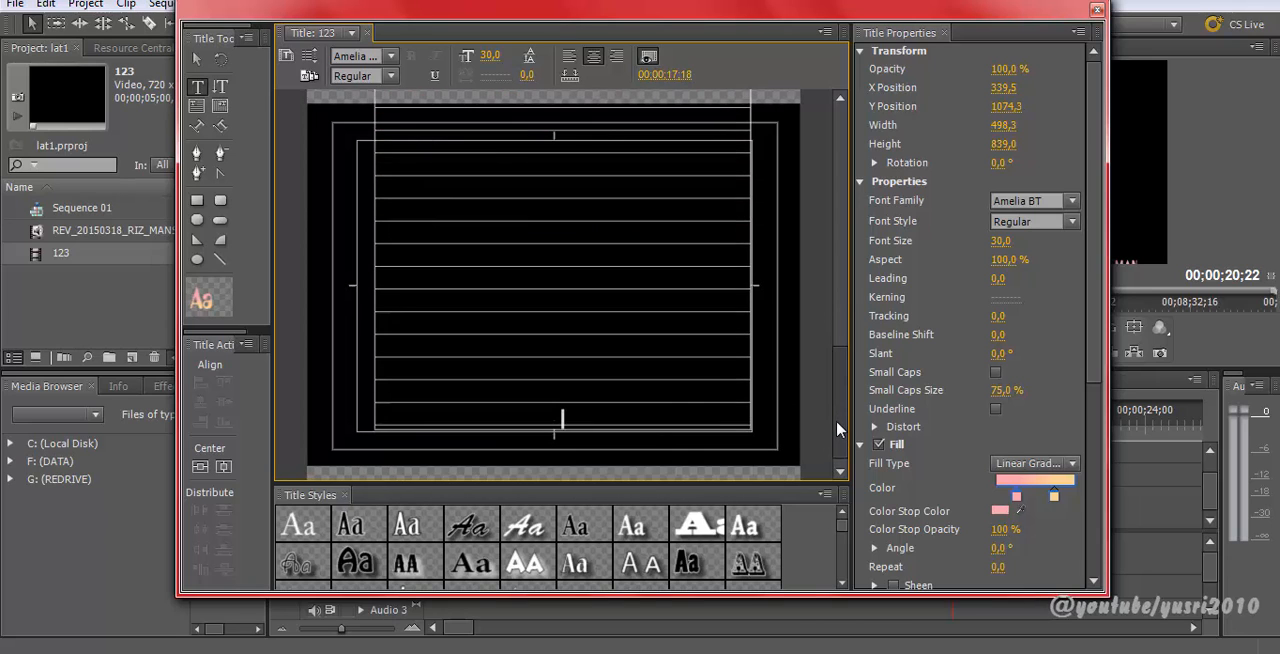
Step: Type a closing line reading THANKS YA... at the end of the text
left_click(838, 423)
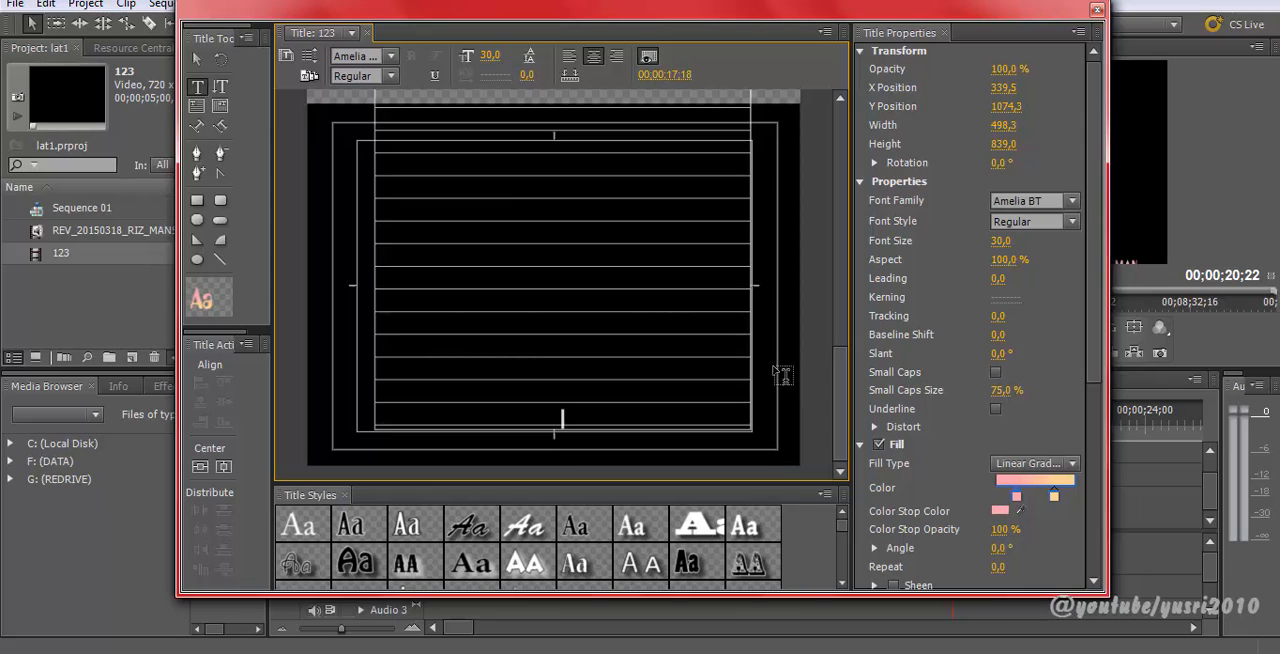
left_click(197, 85)
left_click(575, 424)
type("THANKS YA")
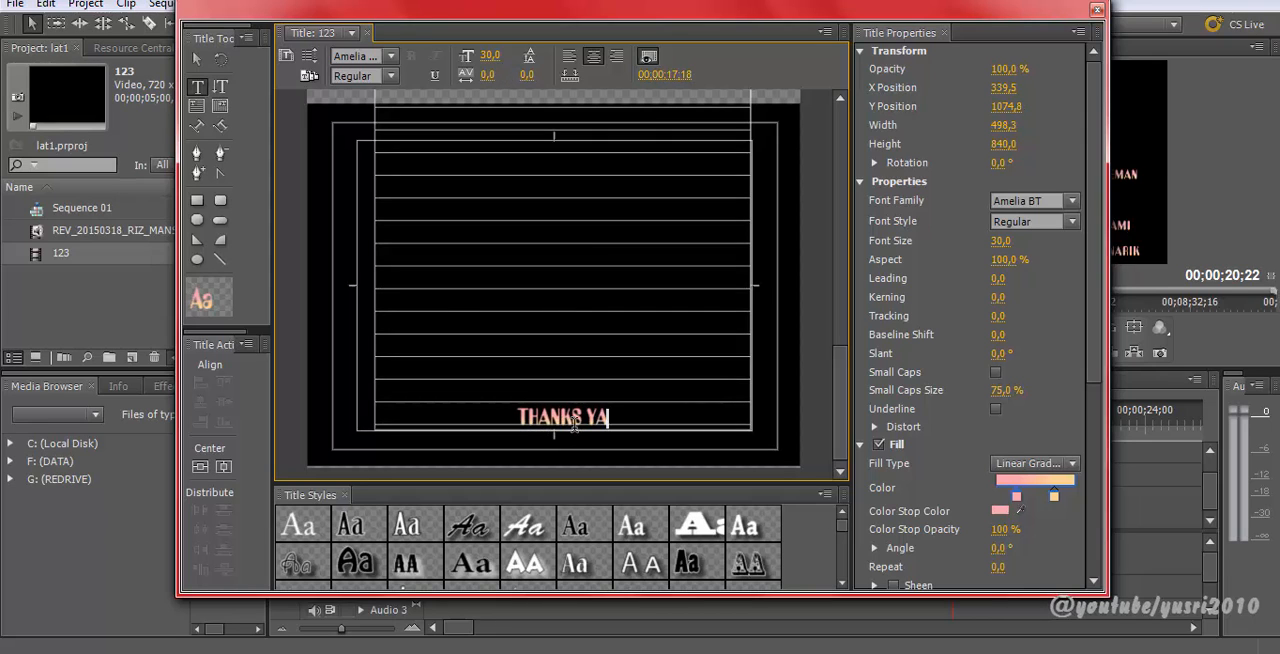
type("...")
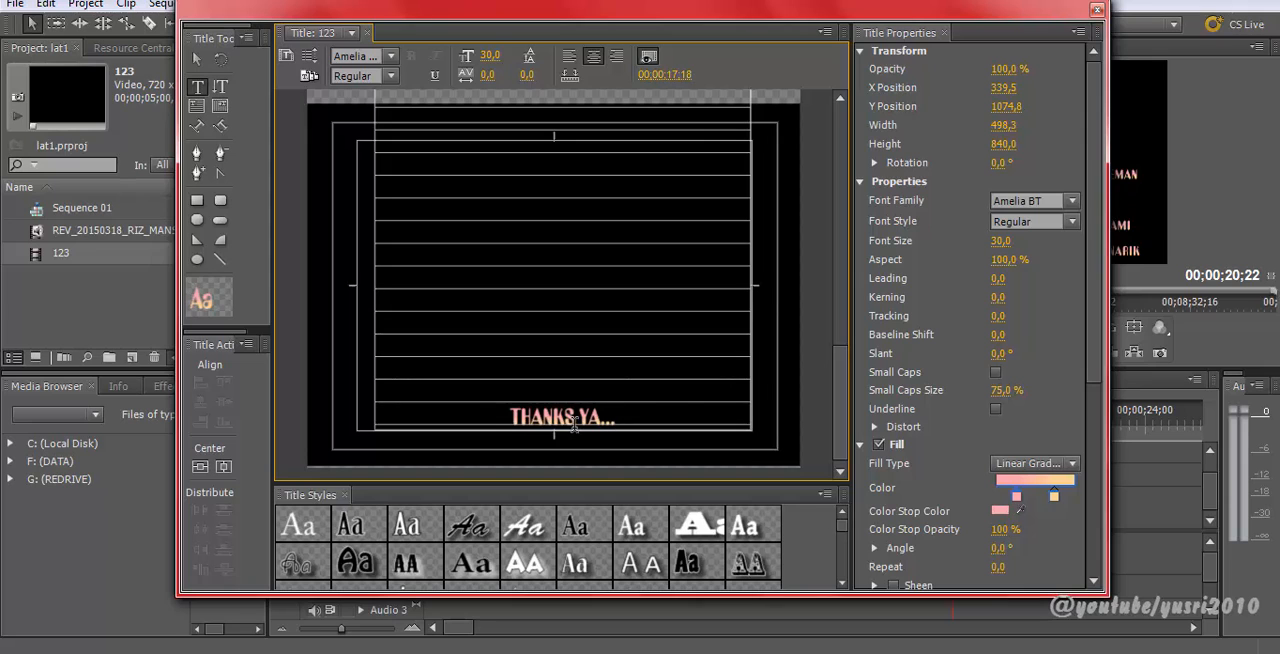
Step: Add ten blank lines after THANKS YA... and return to the Selection tool
key("Return")
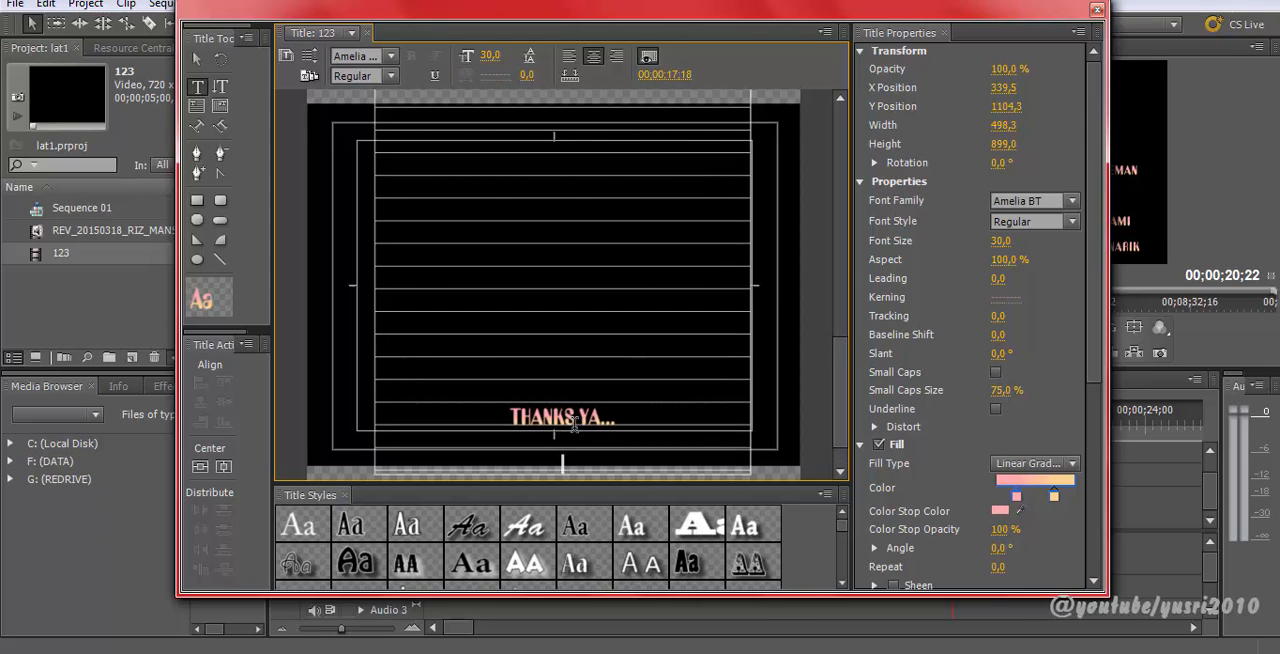
key("Return")
key("Return")
key("Return")
key("Return")
key("Return")
key("Return")
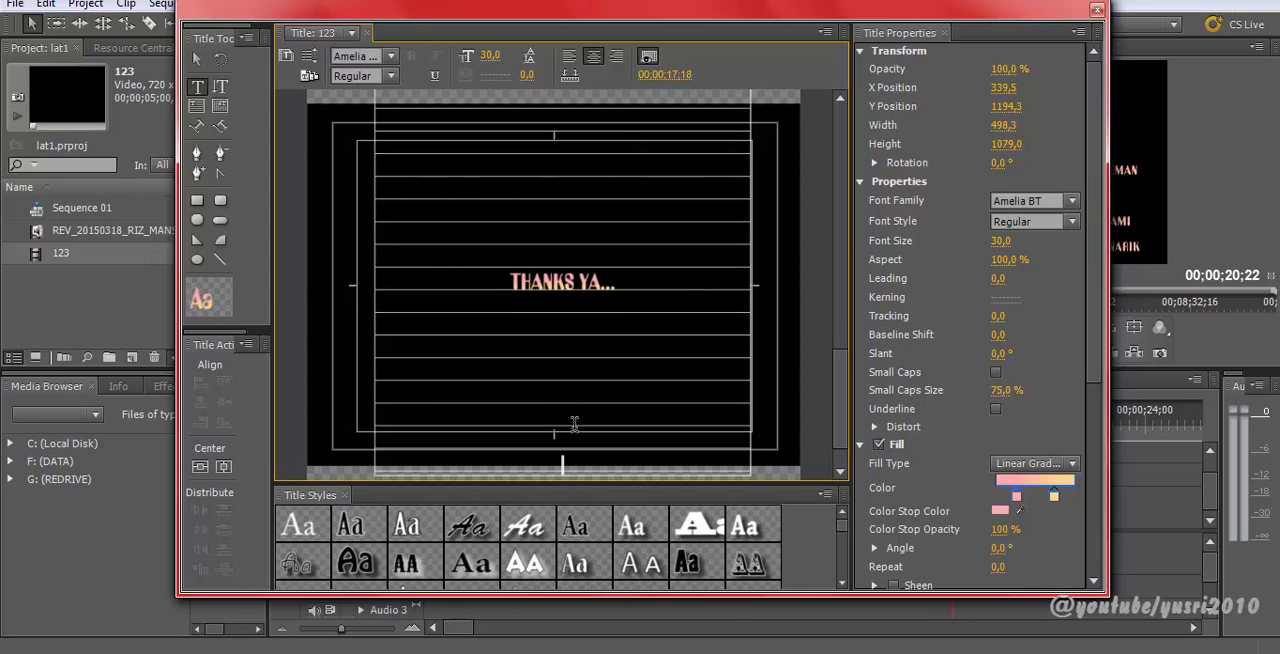
key("Return")
key("Return")
key("Return")
key("Return")
key("Return")
key("Return")
key("Return")
key("Return")
key("Return")
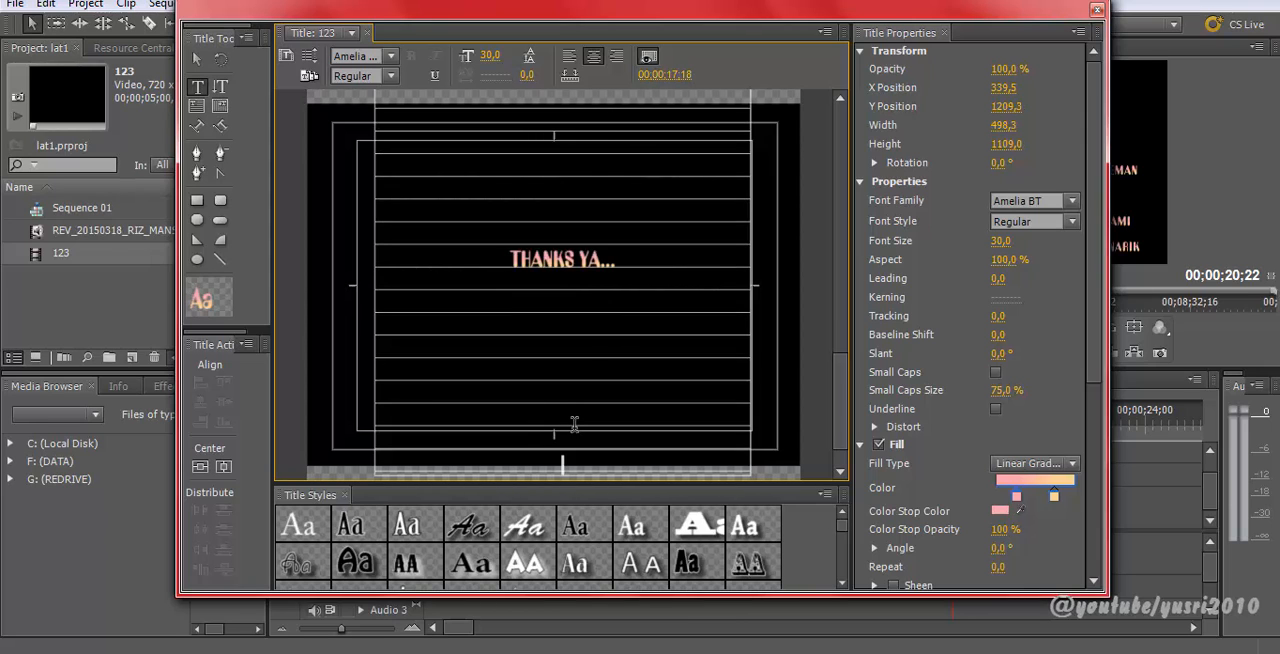
key("Return")
key("Return")
key("Return")
key("Return")
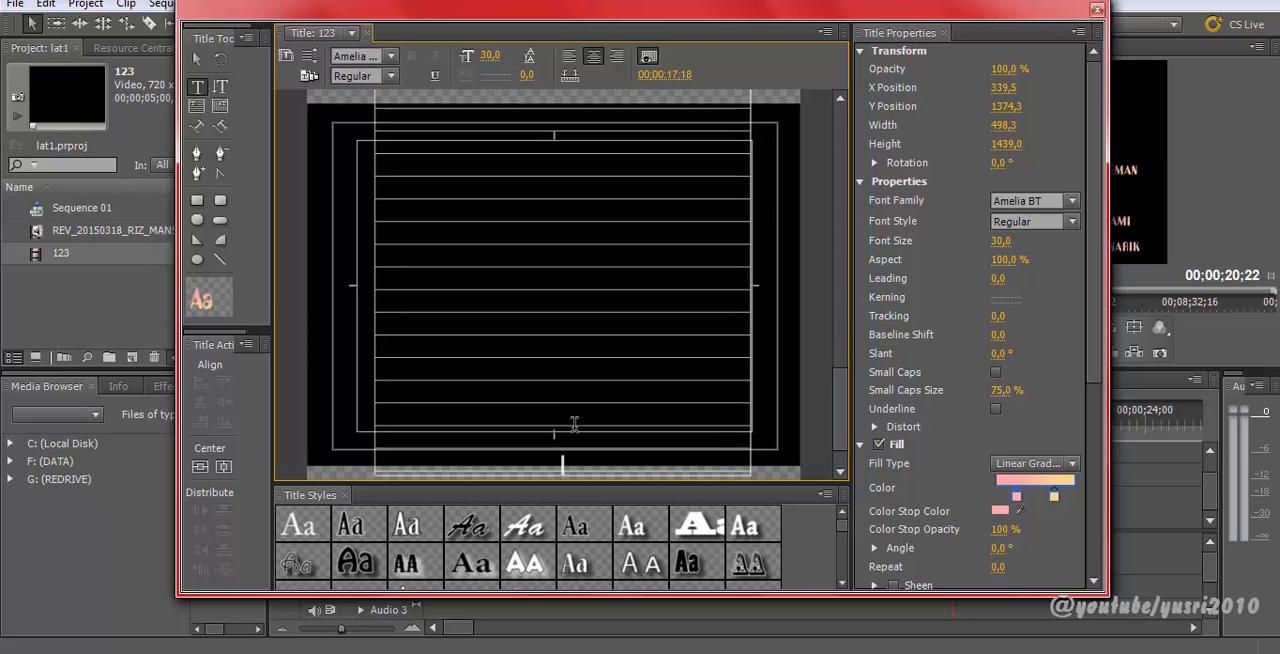
left_click(200, 60)
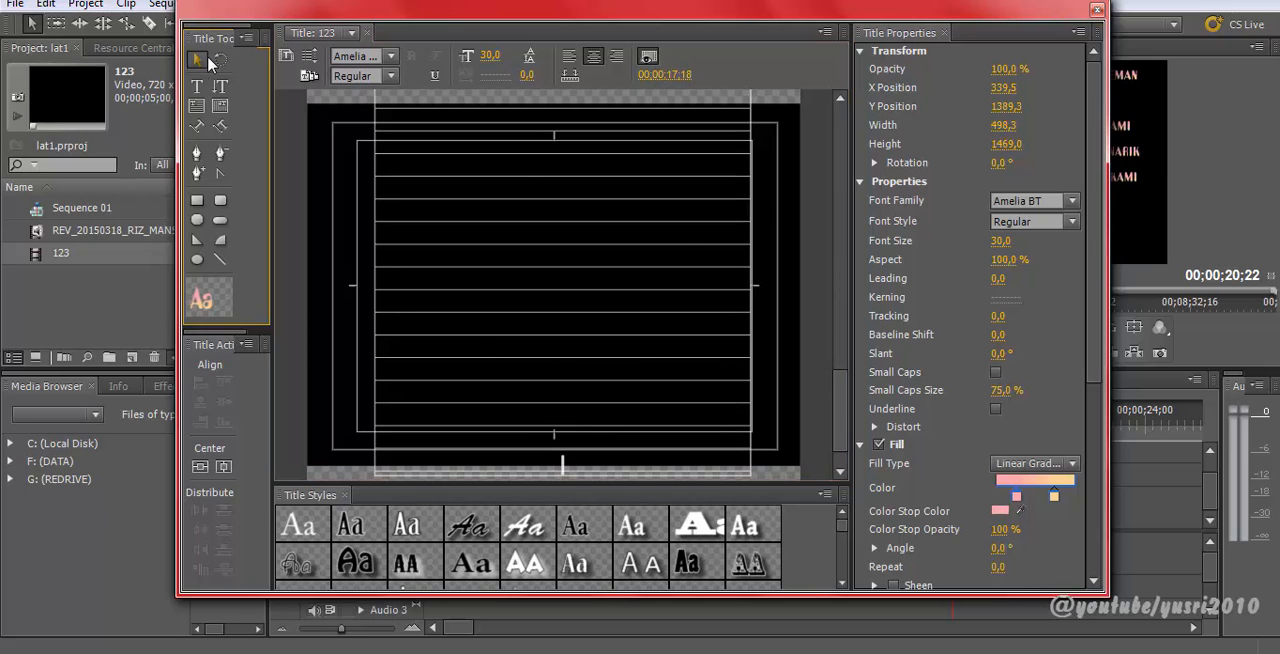
Step: Close the title editor and return to the sequence
left_click_drag(836, 272, 842, 418)
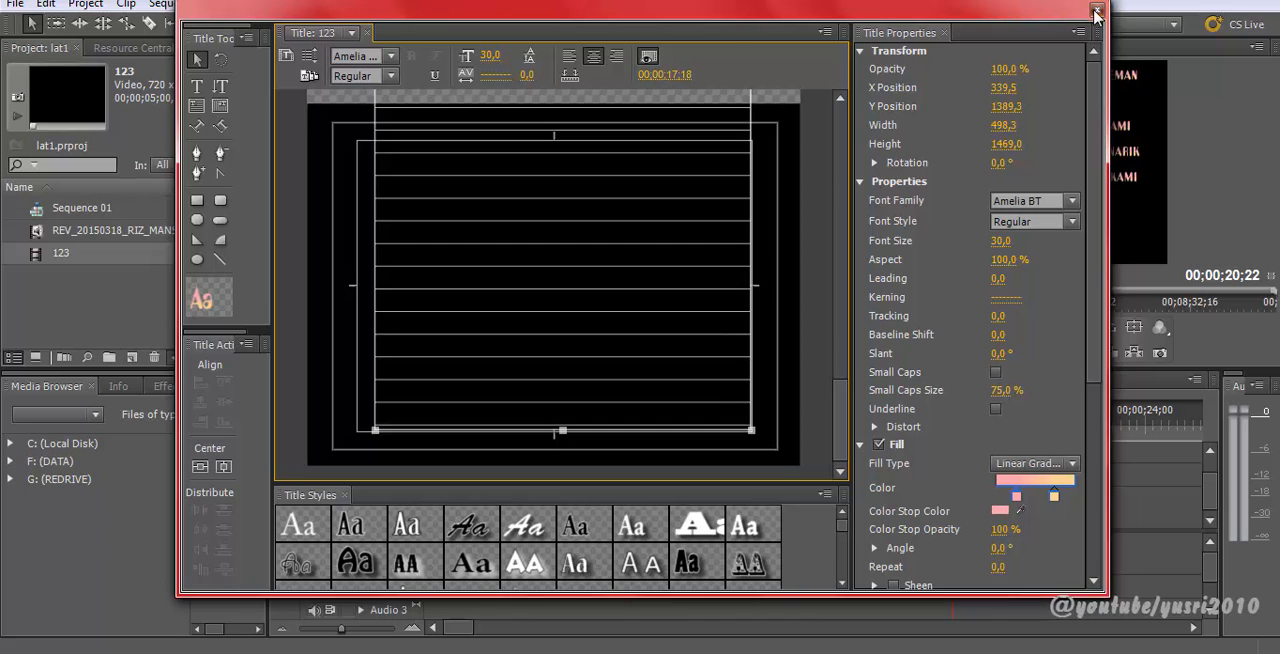
left_click(1096, 12)
left_click_drag(42, 262, 149, 334)
Step: Lengthen the rolling title clip on the timeline by extending its end, previewing the credits playback
left_click_drag(953, 419, 894, 418)
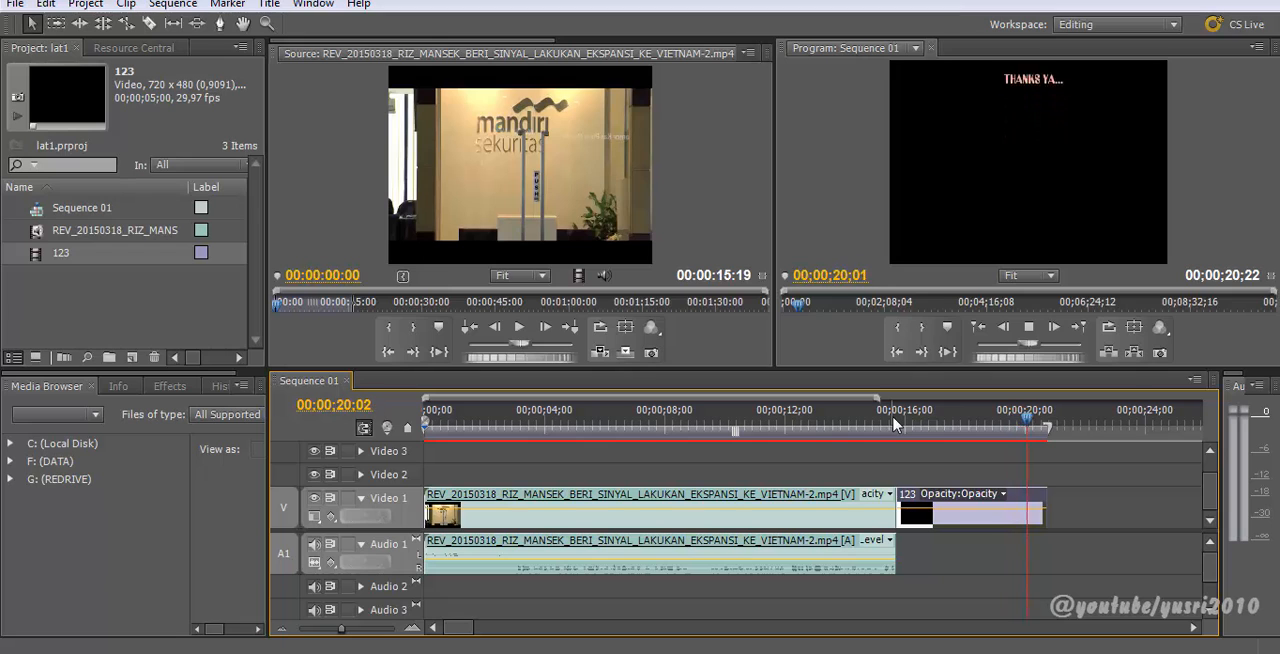
left_click_drag(990, 421, 975, 425)
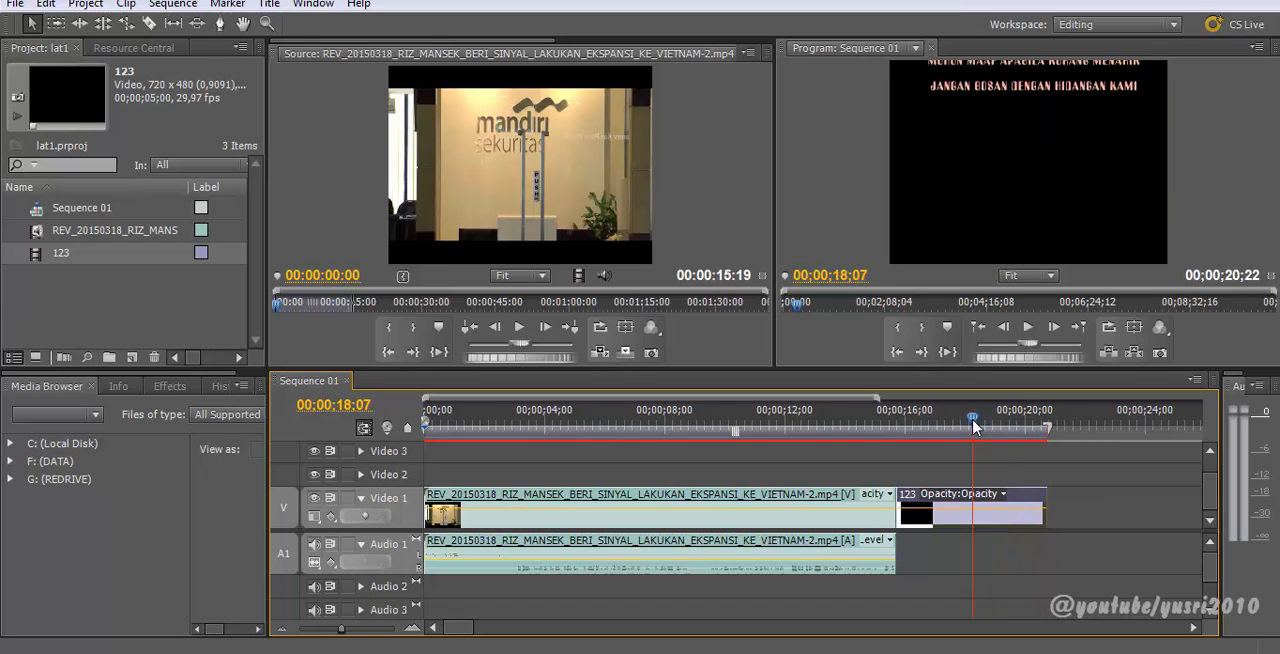
key("minus")
key("equal")
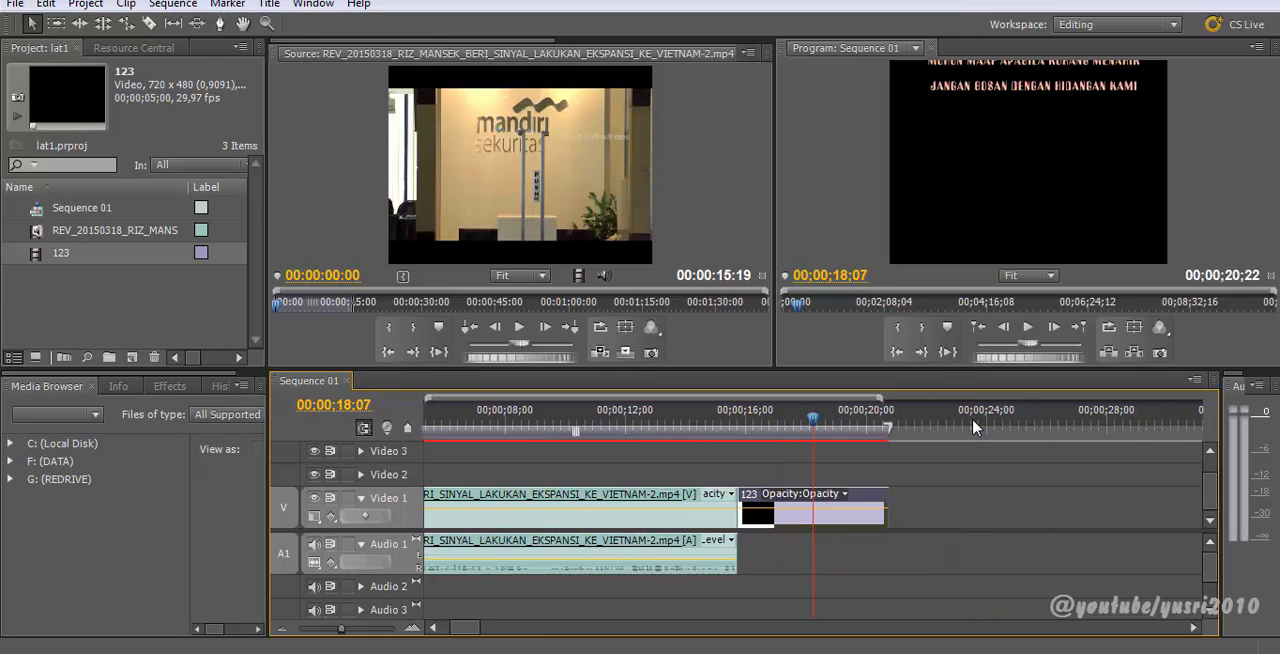
left_click_drag(886, 512, 958, 521)
left_click(772, 422)
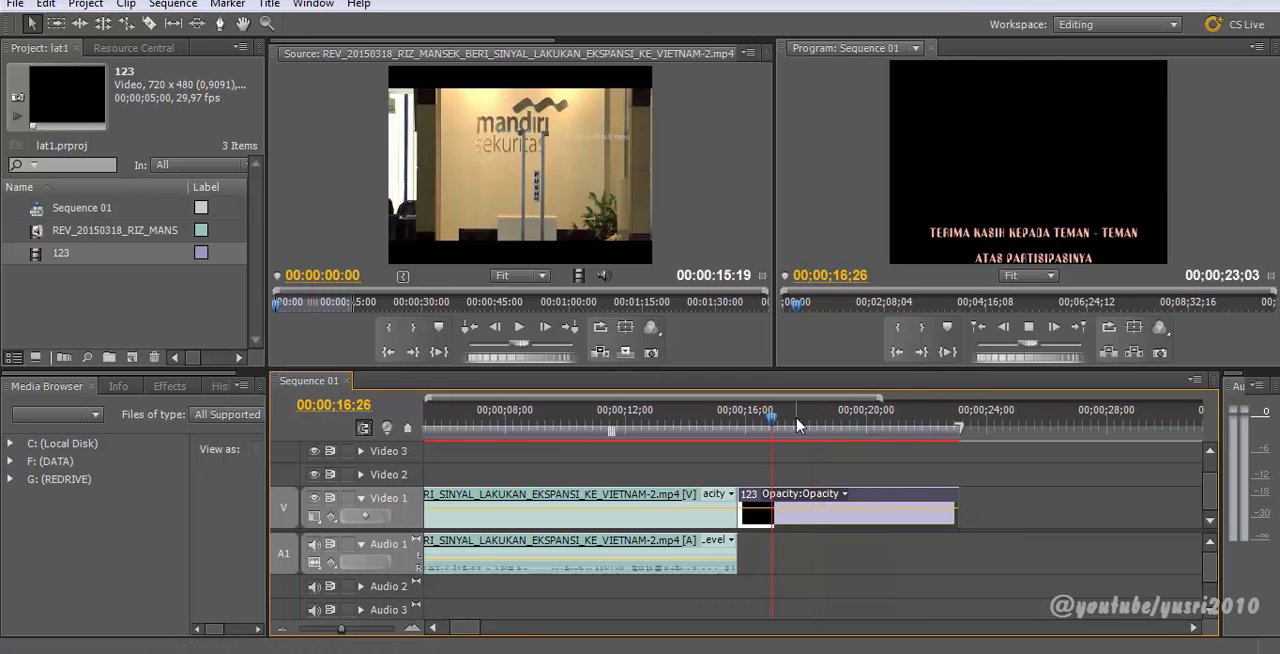
key("space")
left_click_drag(960, 517, 1088, 517)
key("space")
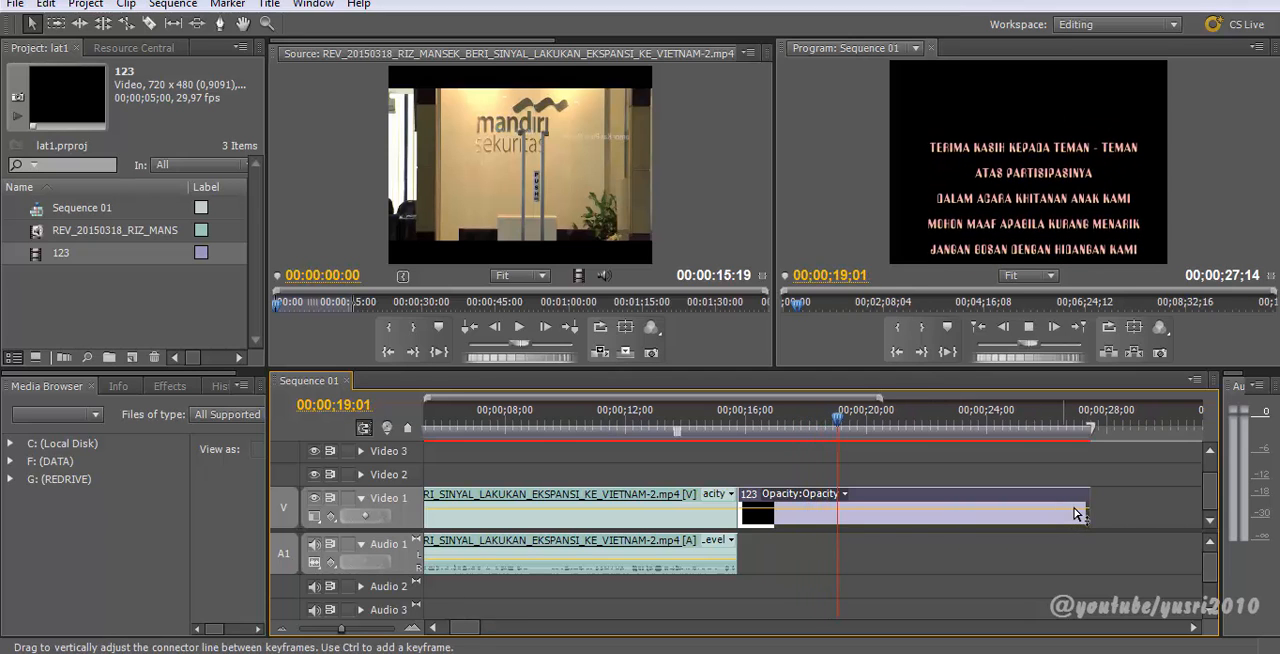
key("minus")
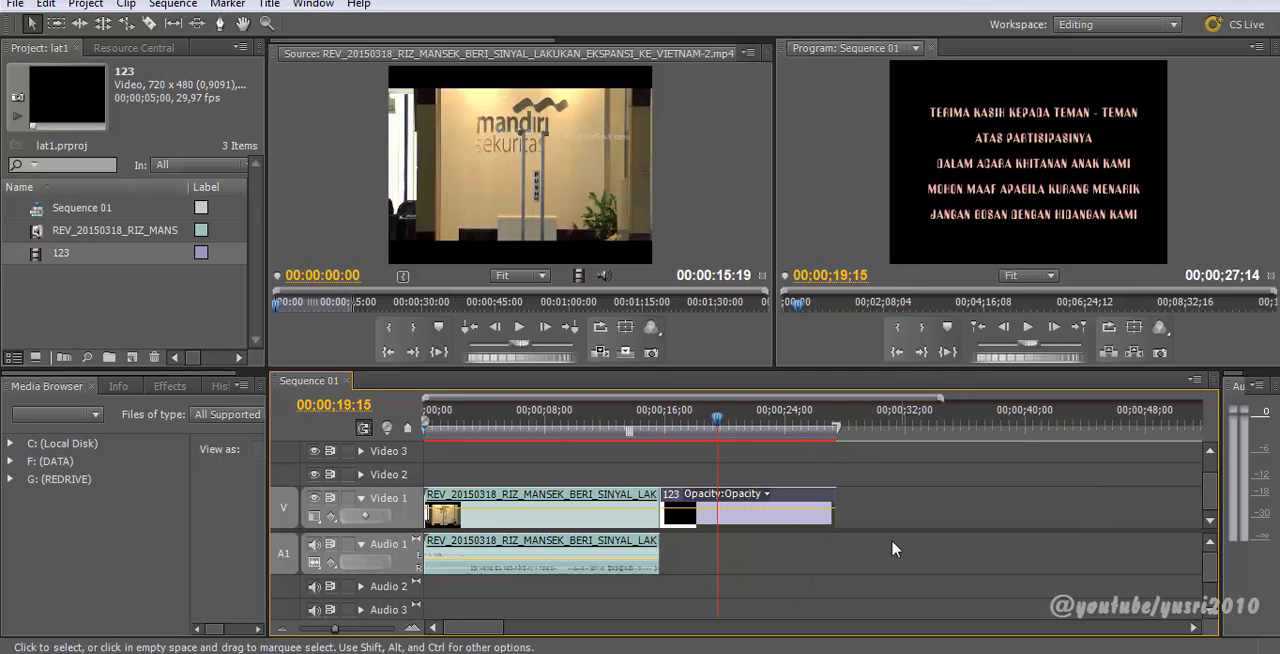
left_click_drag(834, 517, 920, 525)
key("space")
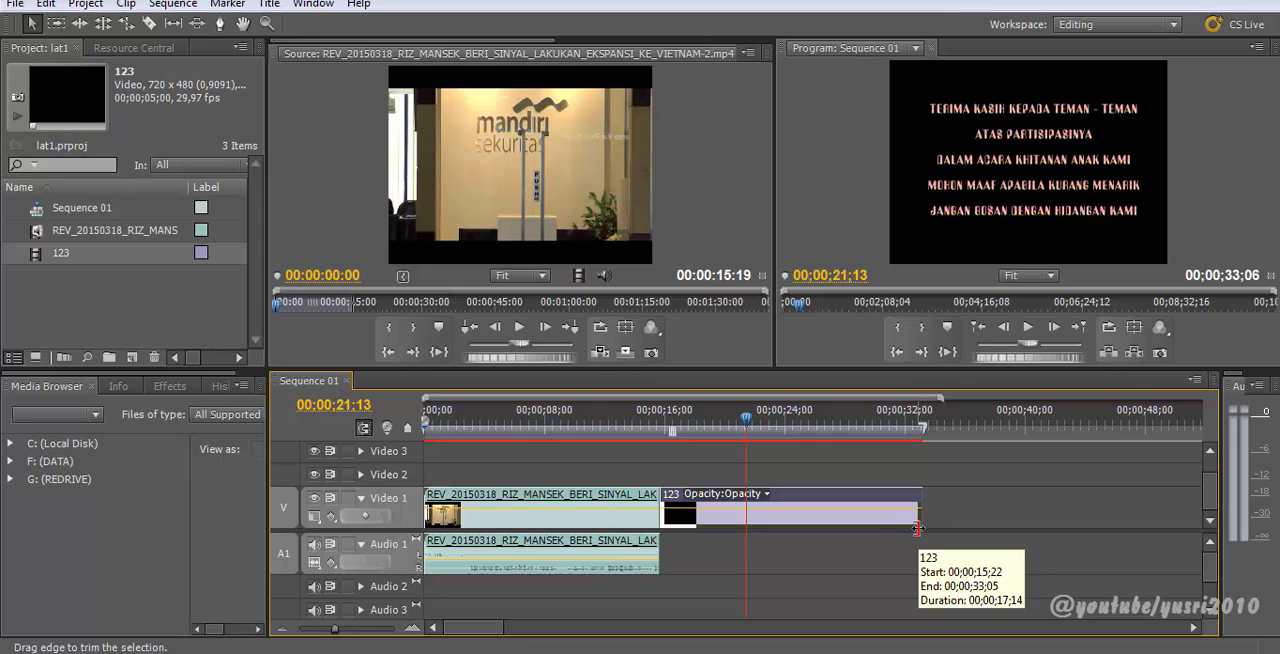
right_click(830, 525)
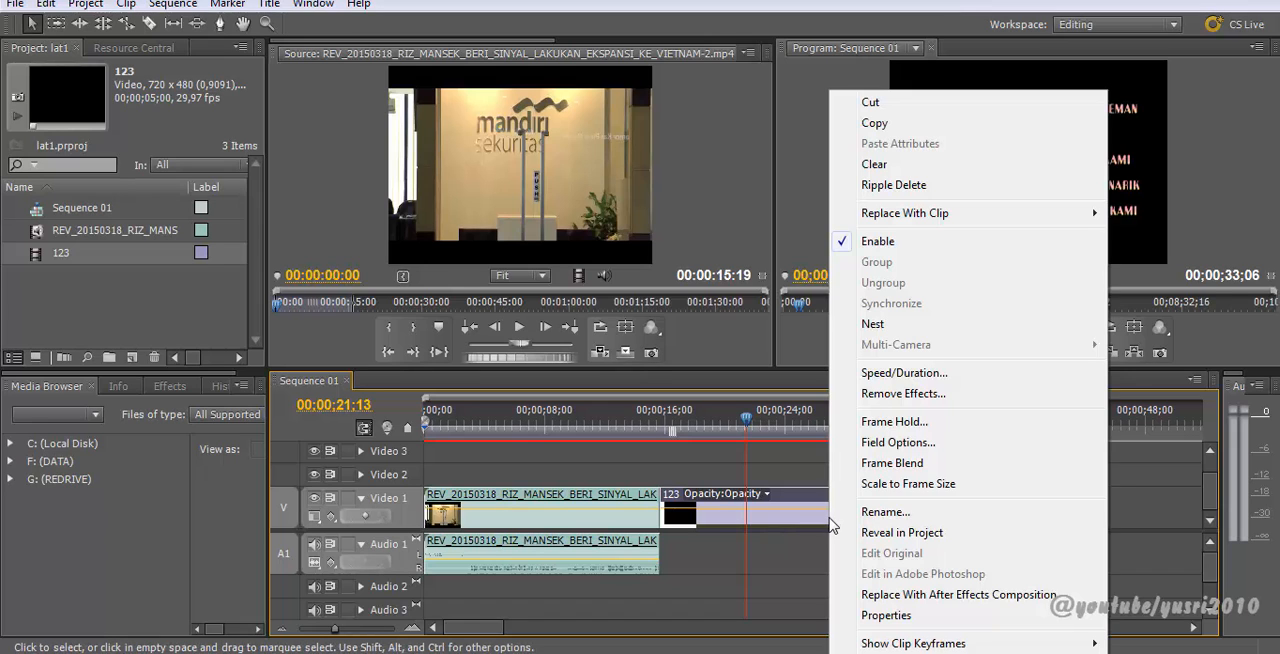
left_click(904, 372)
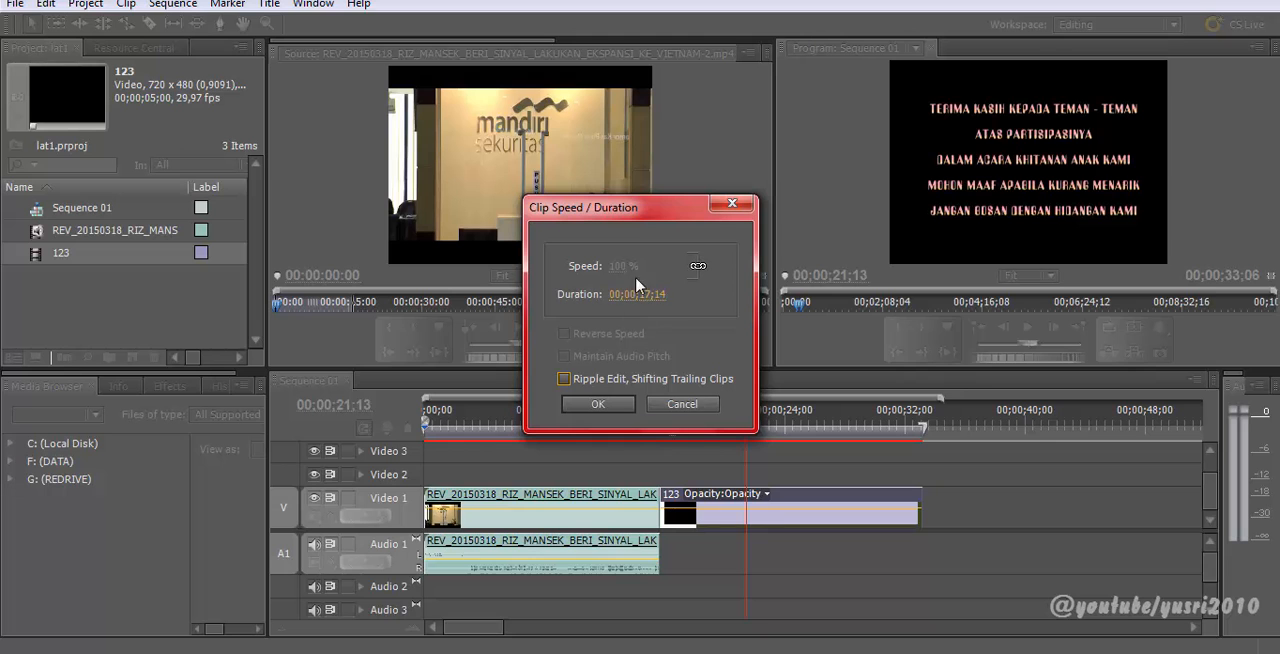
left_click(682, 404)
Step: Try changing the news clip's speed through Speed/Duration and play it, then undo the change
left_click_drag(630, 428, 570, 422)
right_click(605, 510)
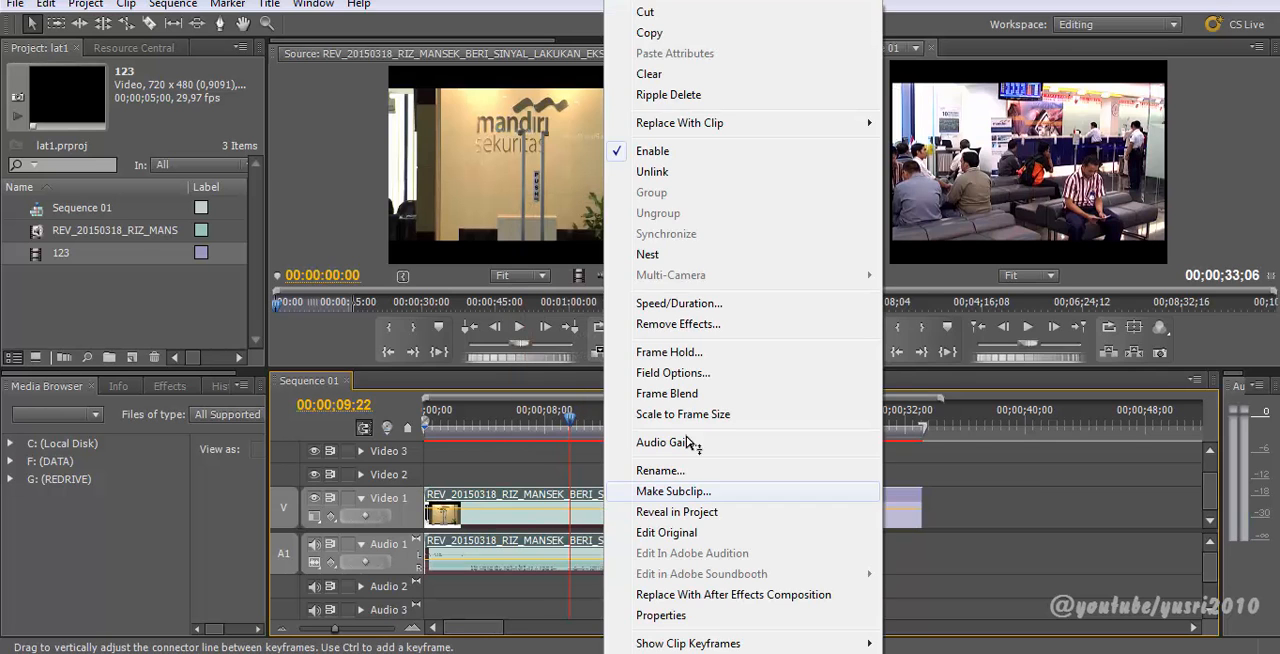
left_click(690, 304)
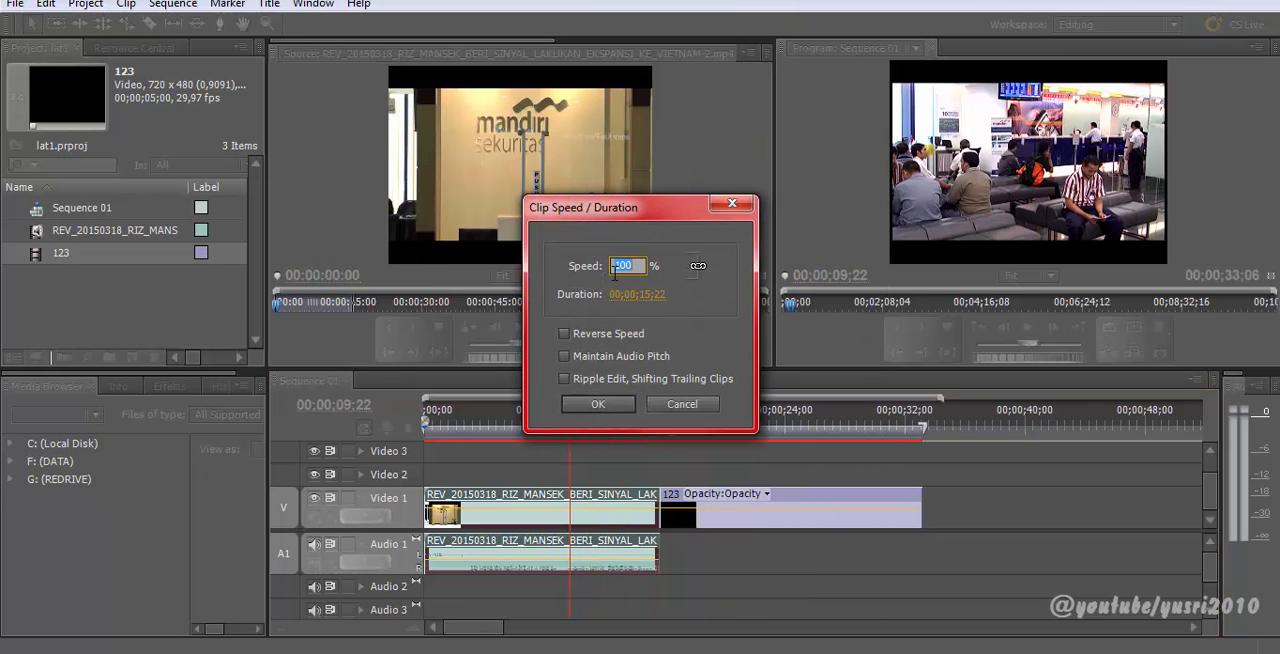
key("Return")
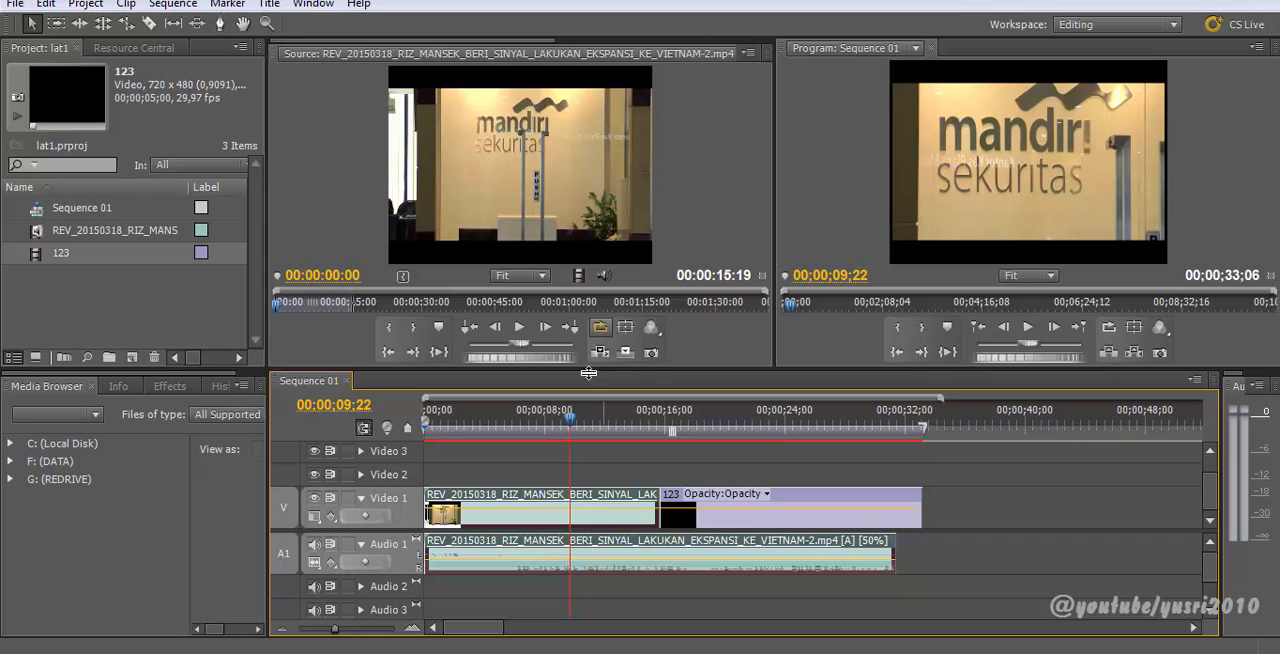
left_click_drag(583, 428, 640, 444)
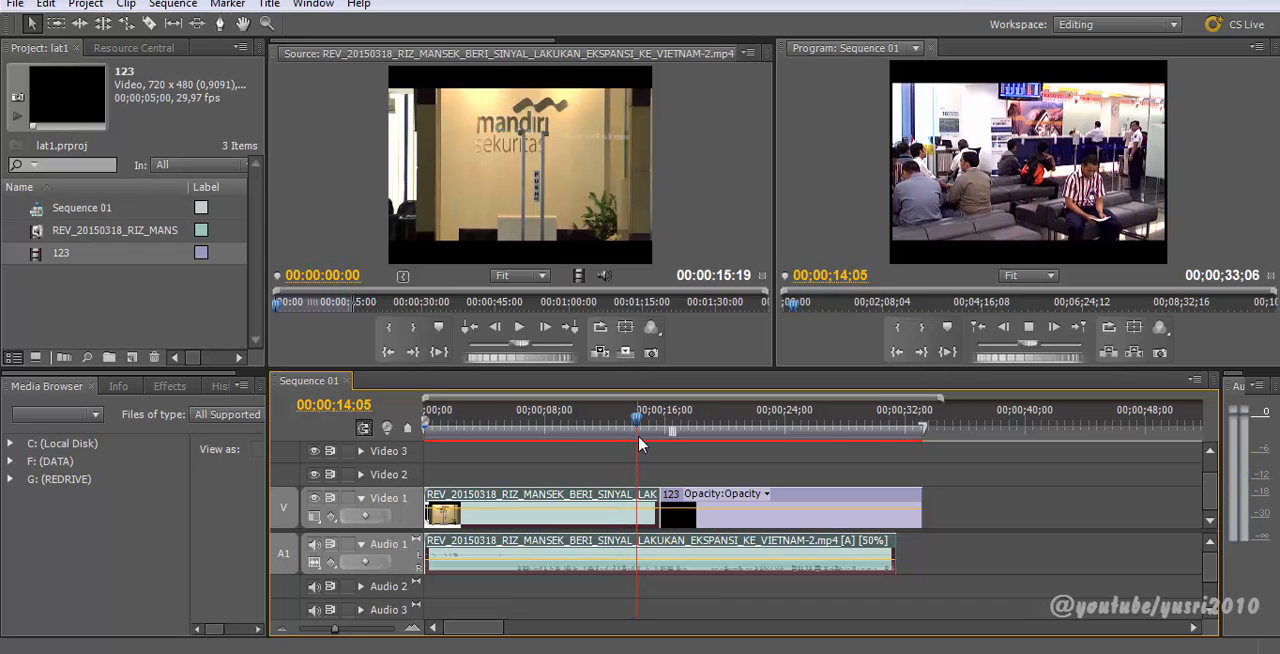
key("space")
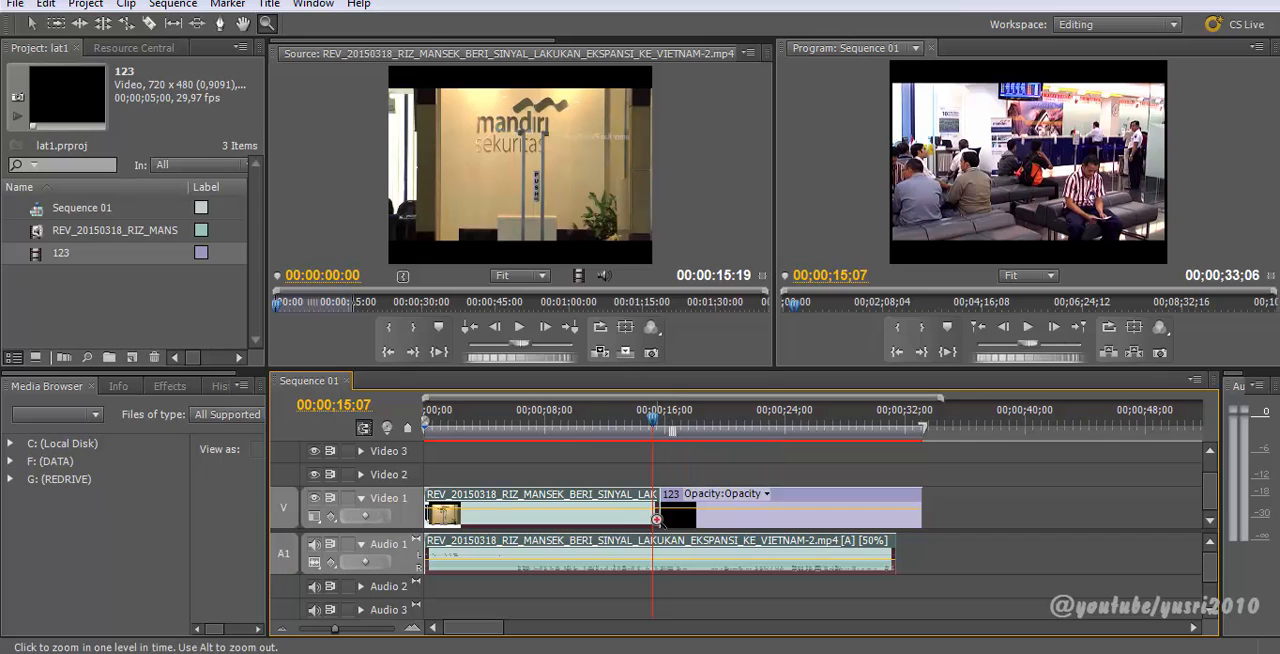
key("p")
key("v")
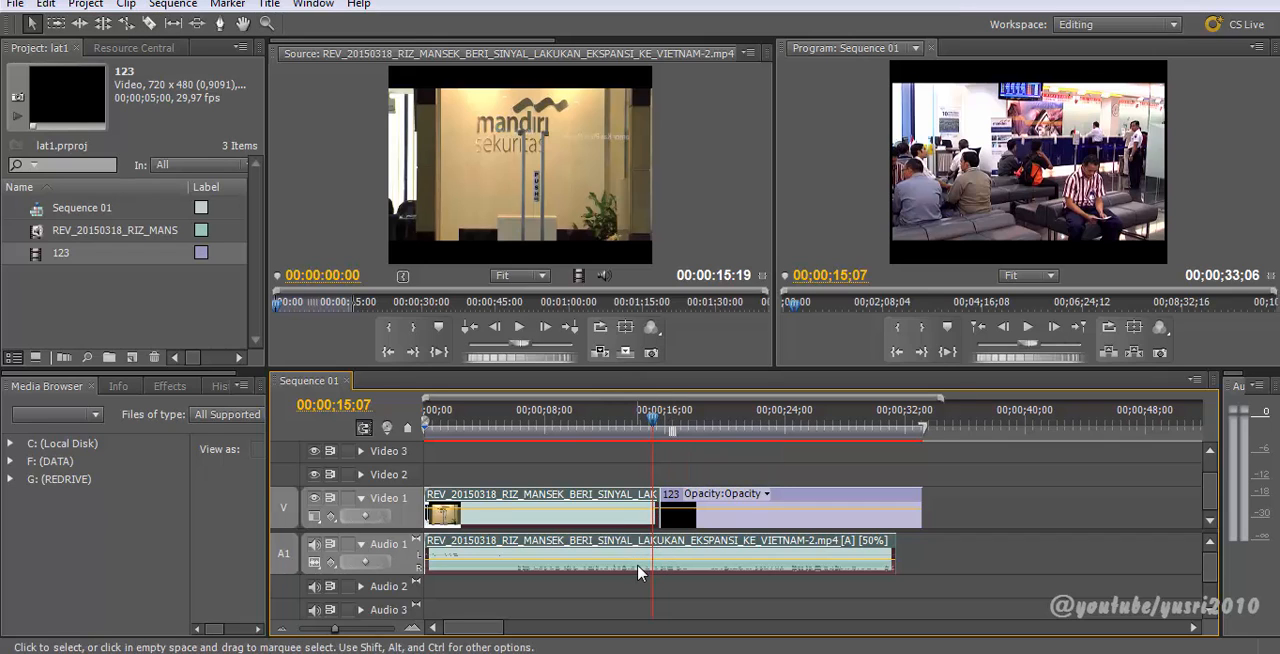
key("ctrl+z")
Step: Play the sequence and preview the credits in an enlarged program monitor
left_click_drag(650, 422, 668, 447)
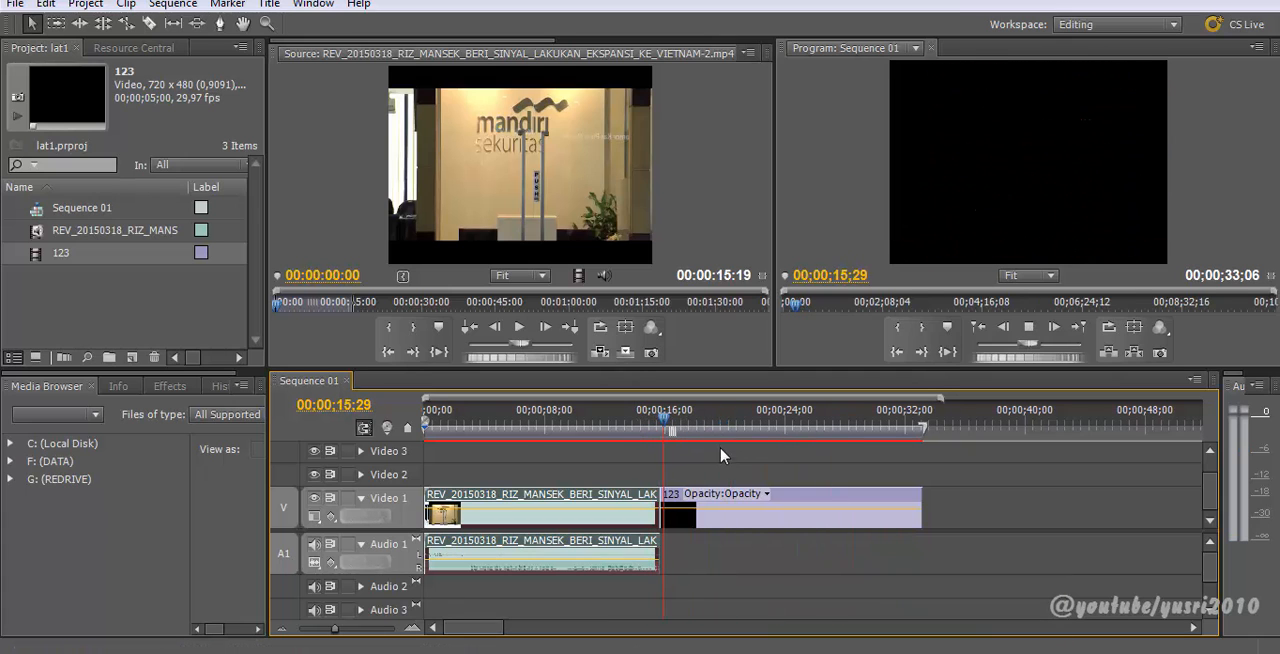
key("space")
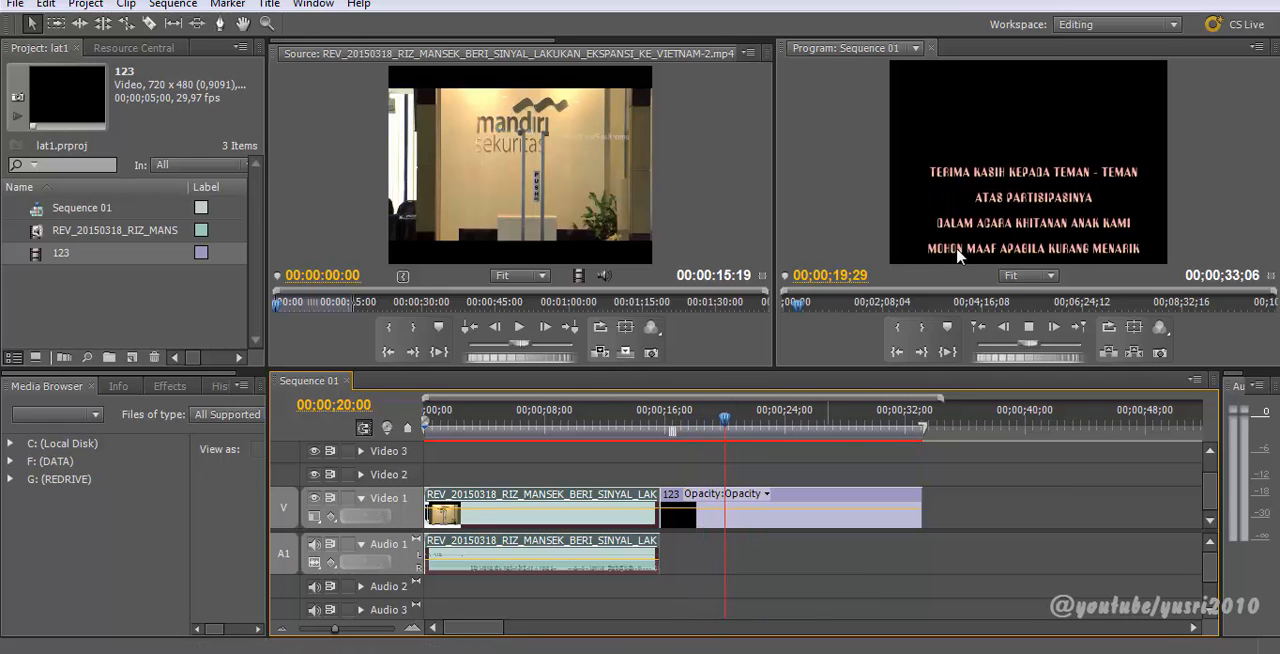
key("grave")
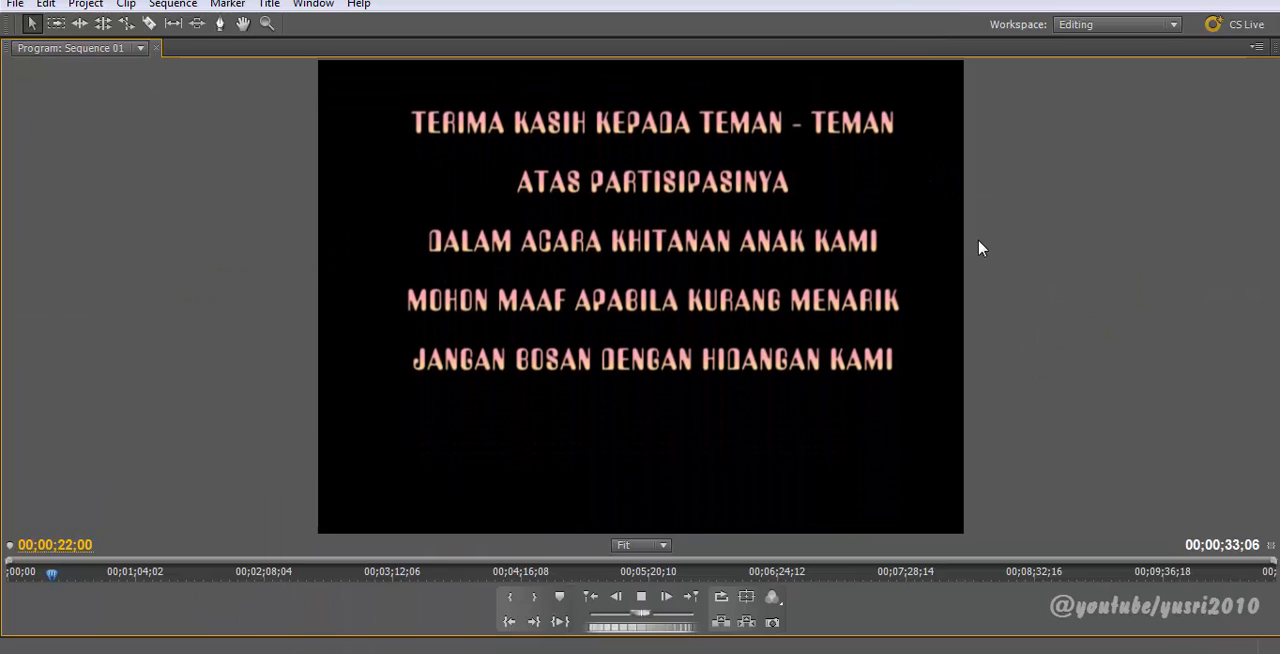
key("grave")
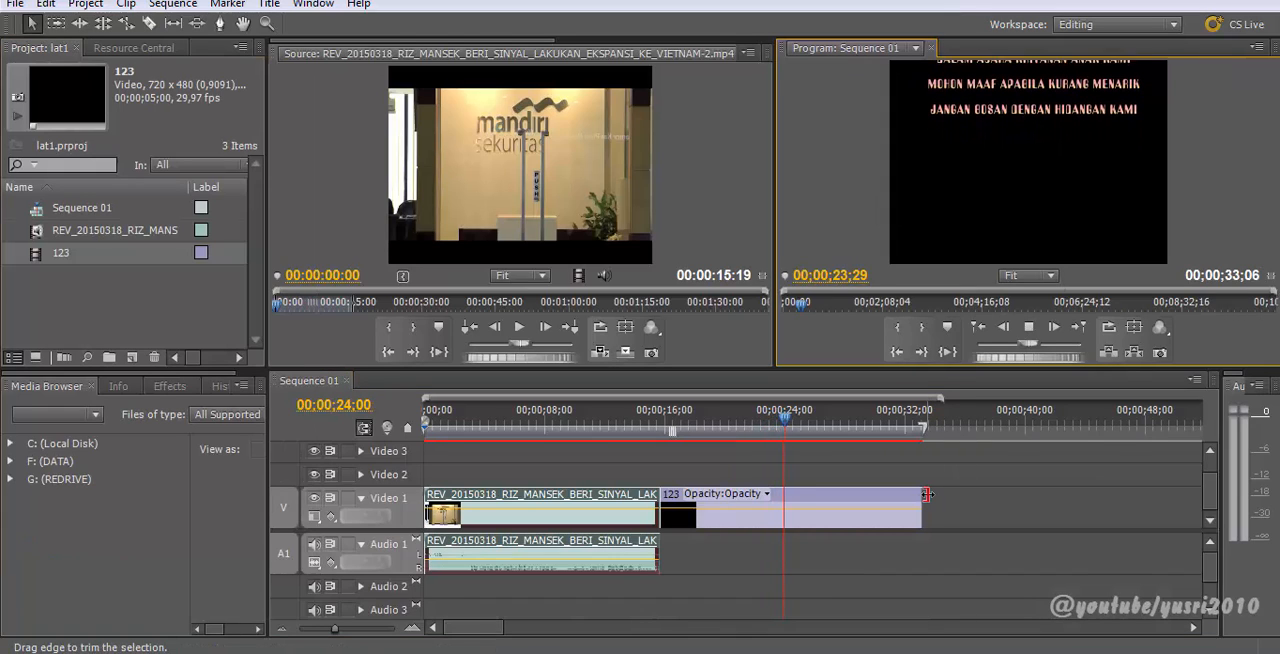
Step: Retrim the title clip's end so the sequence ends at about 00;00;33;17, replaying to check timing
left_click_drag(925, 511, 988, 511)
key("space")
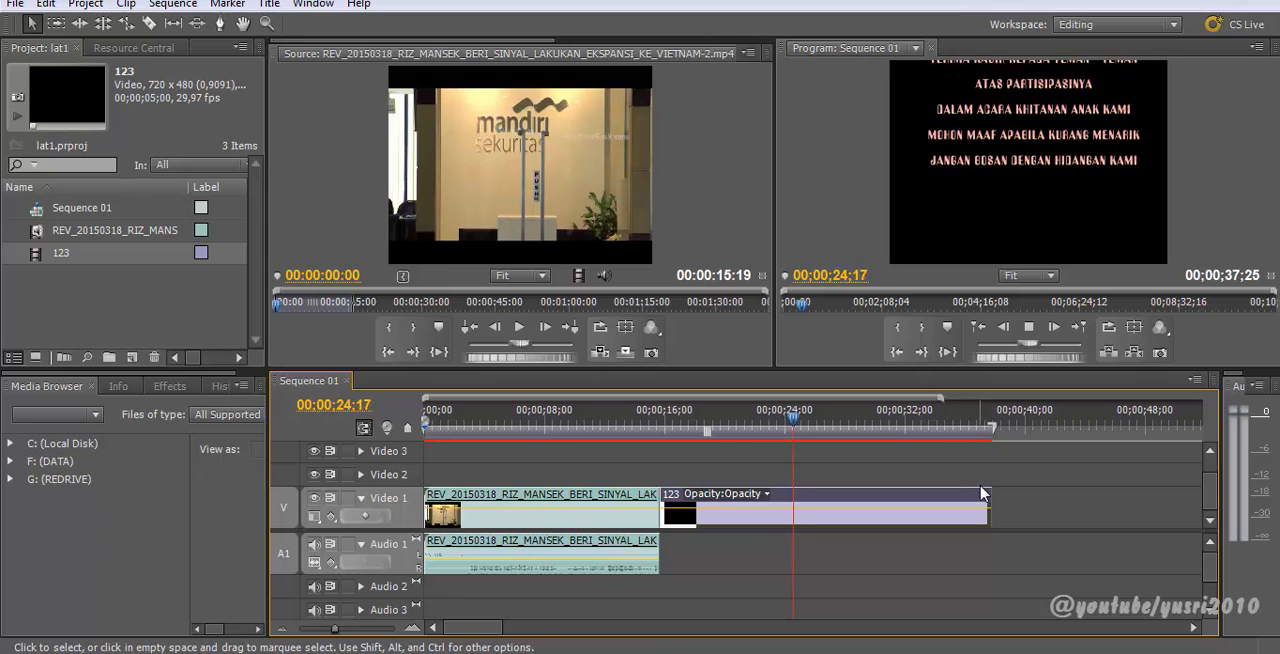
left_click_drag(988, 512, 816, 512)
left_click_drag(783, 408, 714, 410)
key("space")
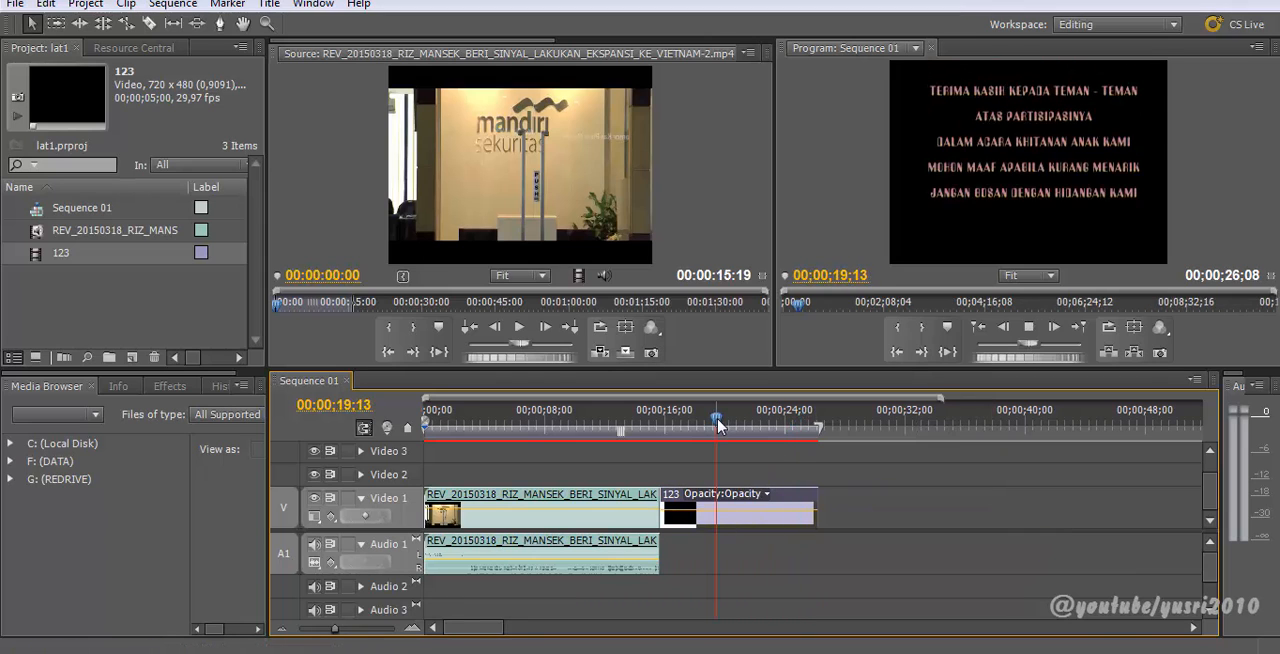
left_click_drag(816, 510, 978, 510)
left_click_drag(744, 420, 777, 466)
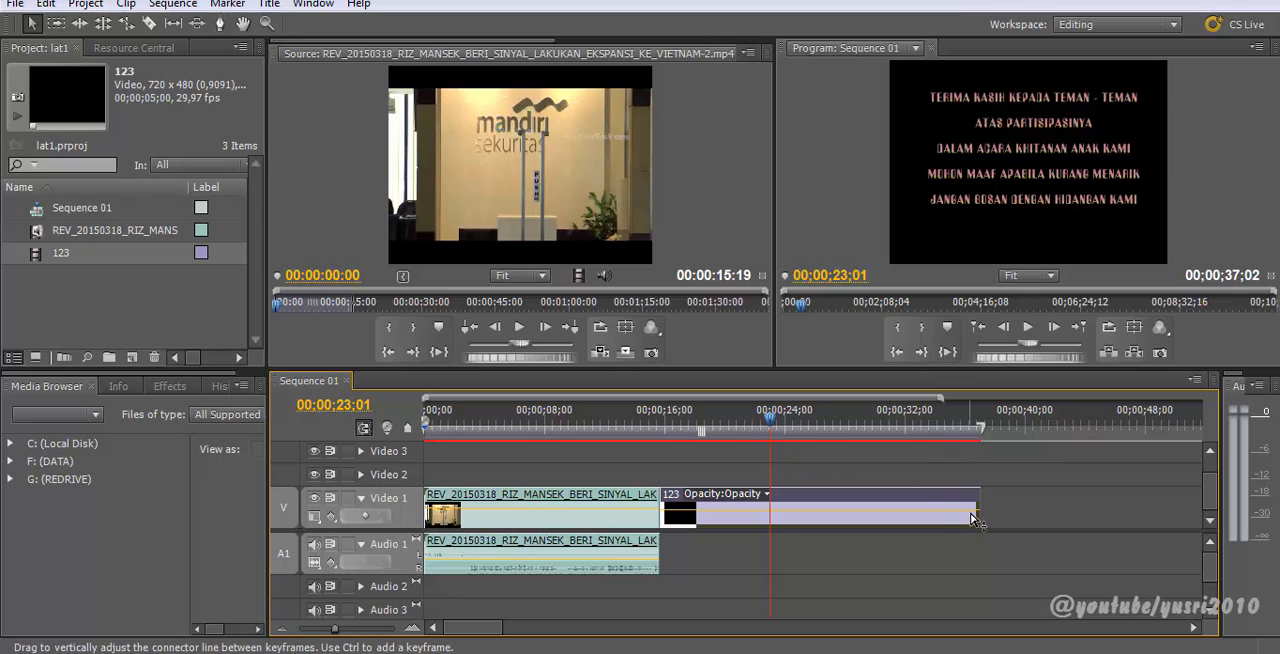
left_click_drag(949, 511, 731, 513)
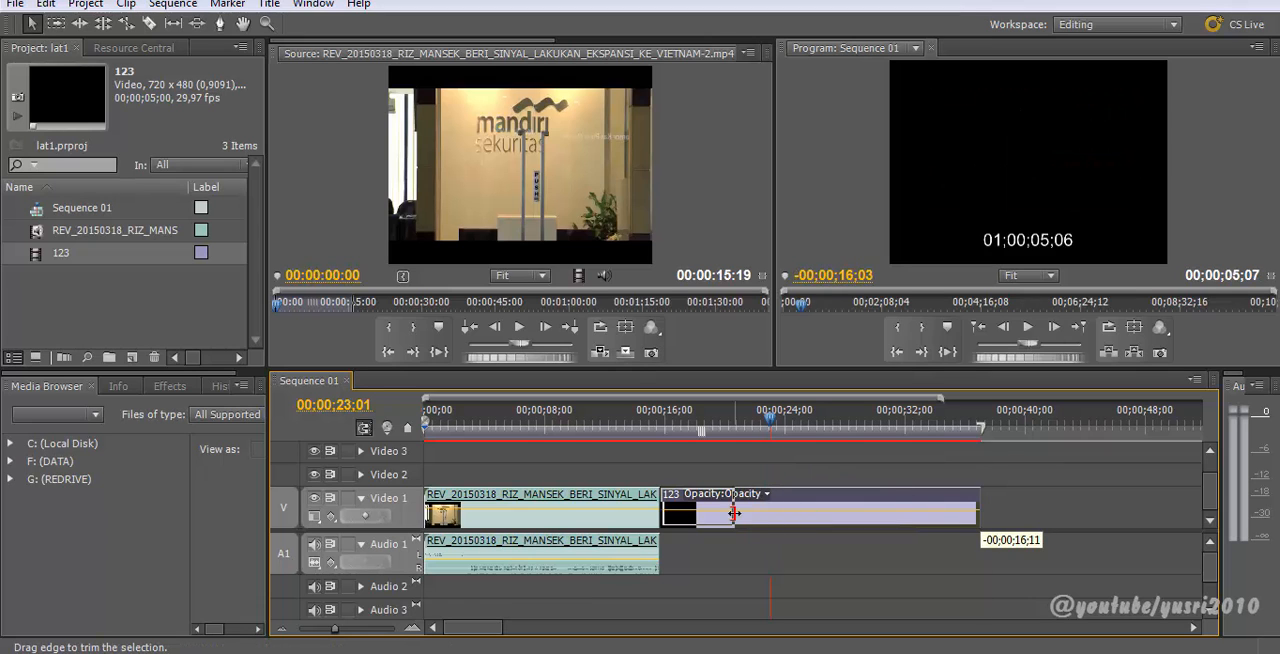
left_click(683, 432)
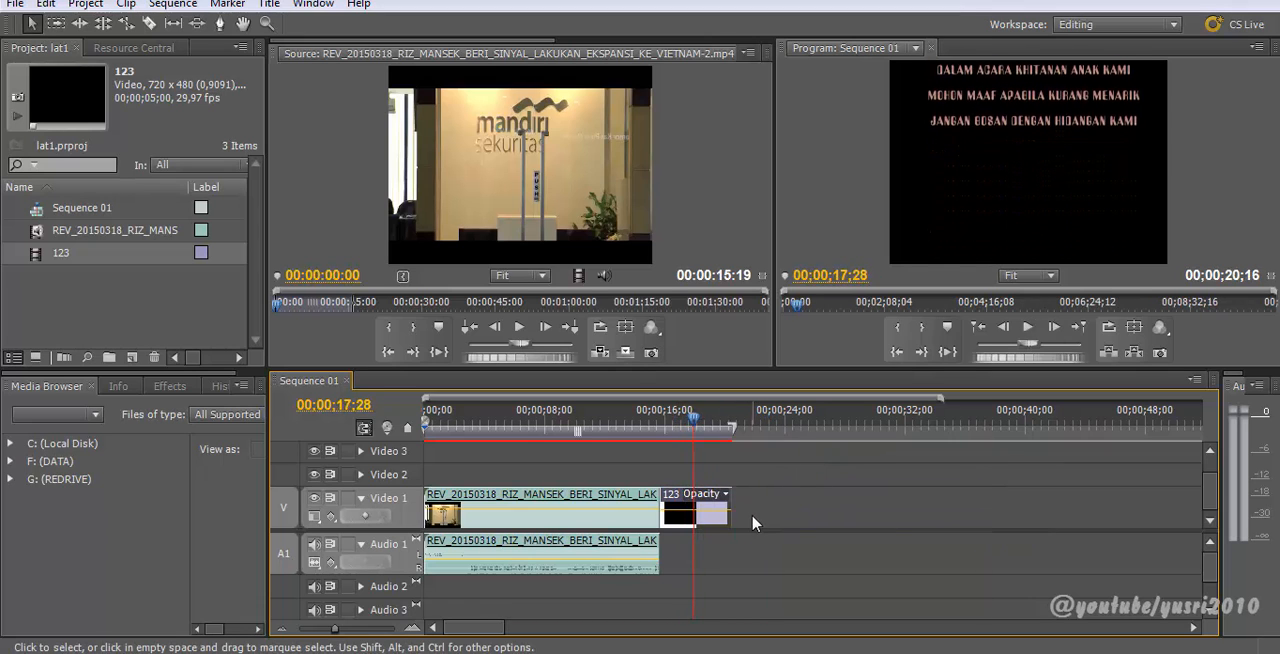
left_click_drag(736, 512, 924, 512)
Step: Play the credits through to the closing THANKS YA... line
left_click(828, 434)
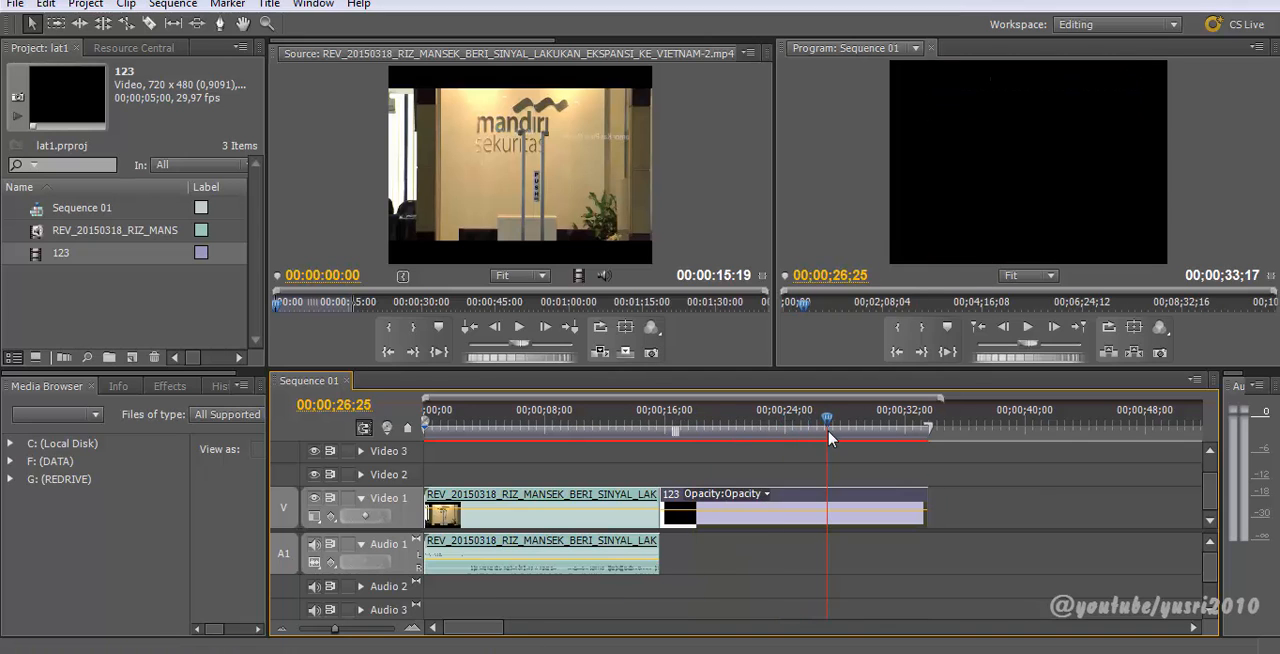
left_click_drag(790, 437, 760, 437)
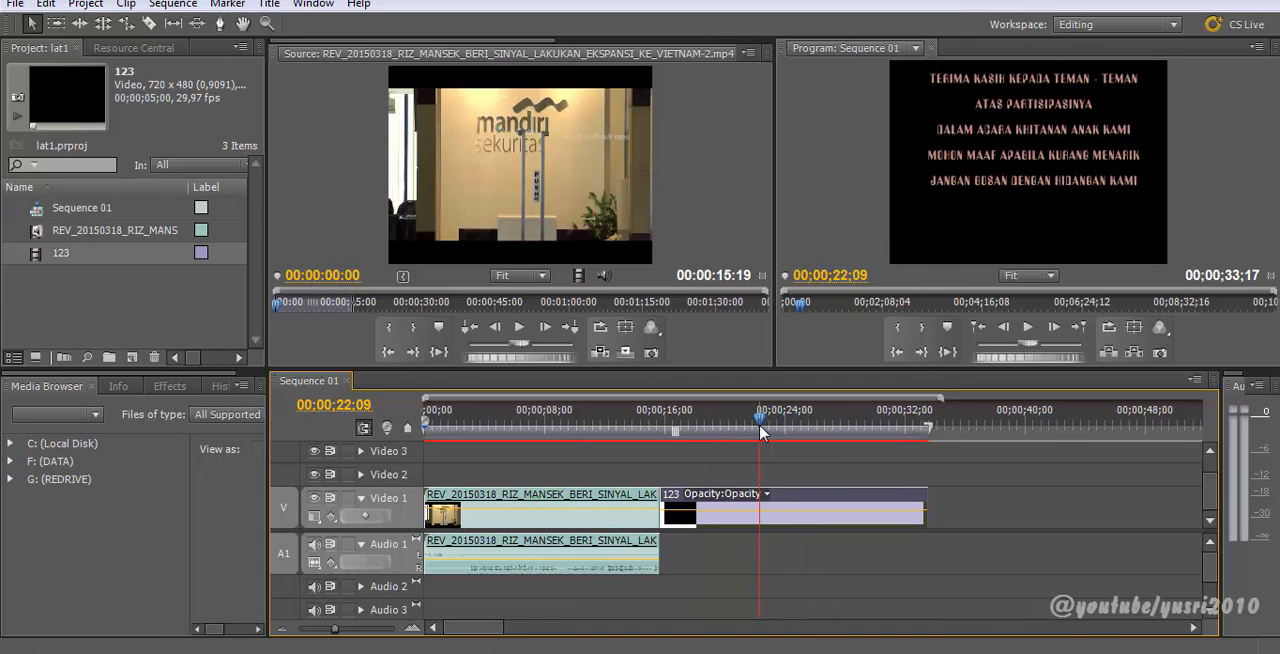
key("space")
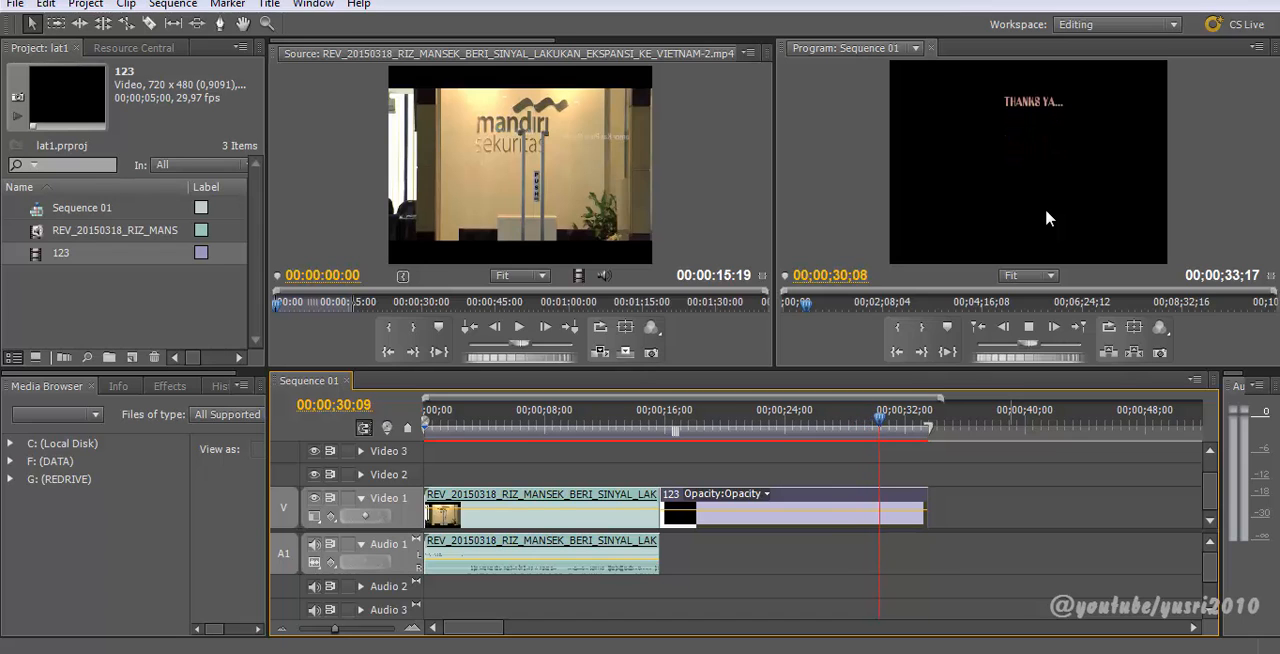
key("space")
left_click_drag(855, 423, 835, 424)
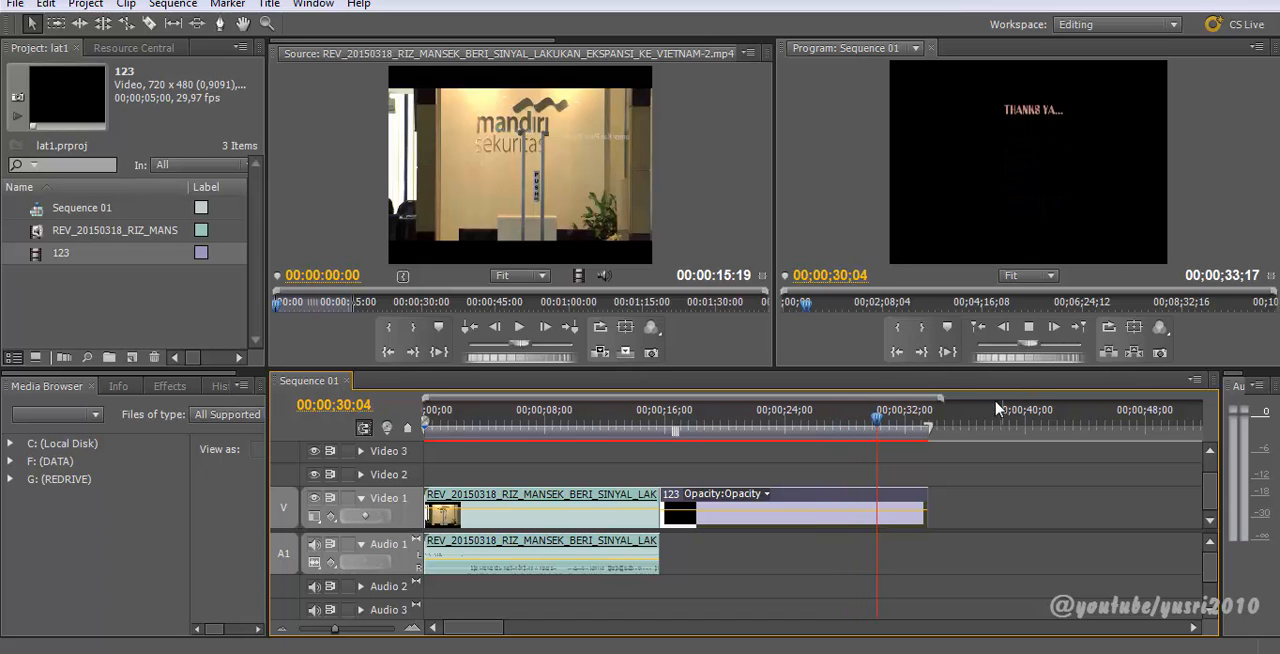
left_click_drag(893, 424, 845, 424)
Step: Try splitting the title clip with the Razor tool near the THANKS YA... line, then undo the split
key("b")
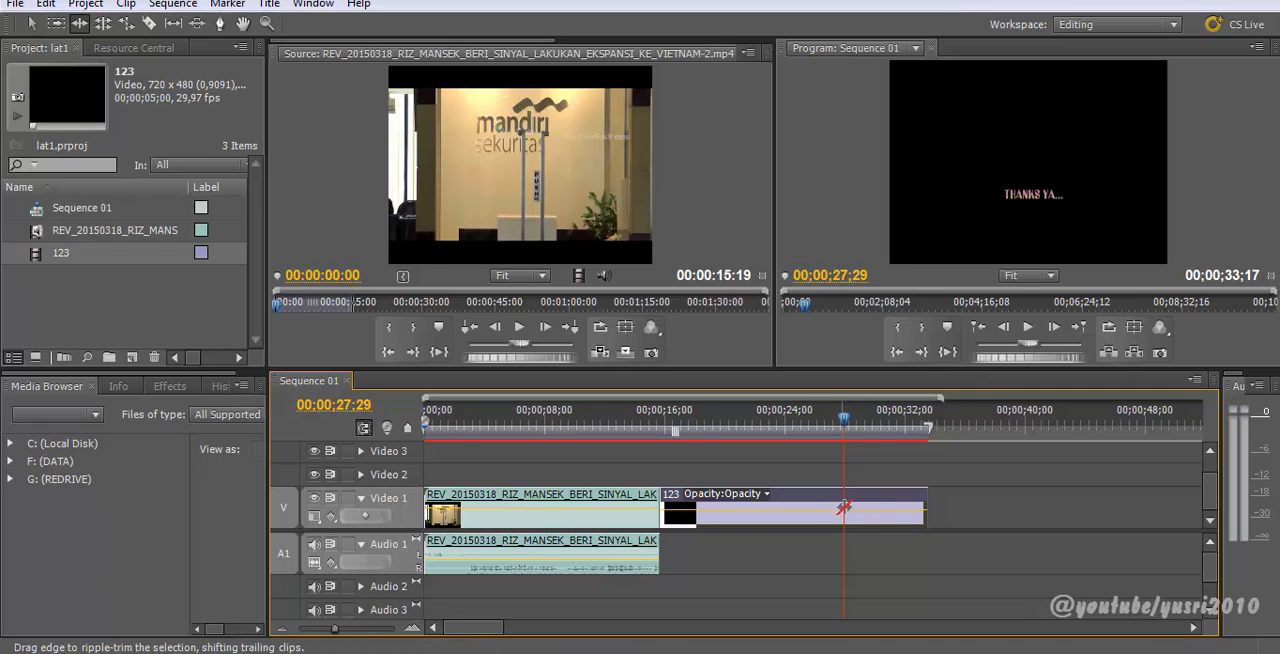
key("c")
left_click(842, 509)
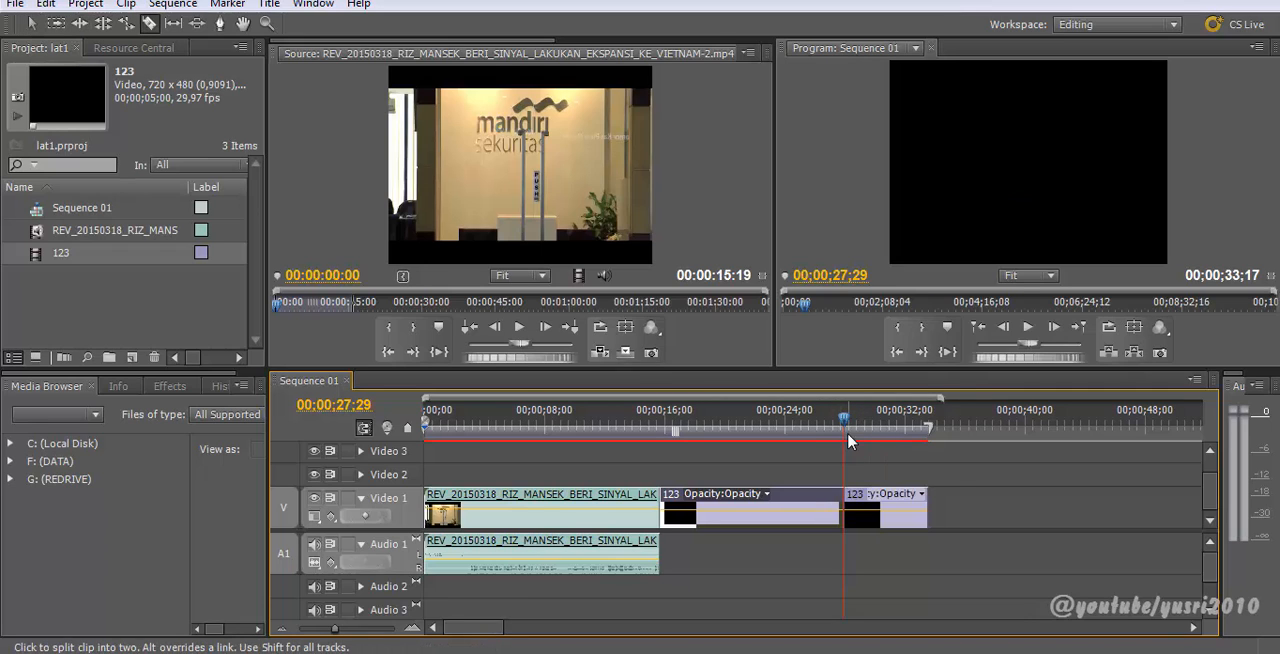
left_click(813, 426)
left_click_drag(815, 428, 821, 427)
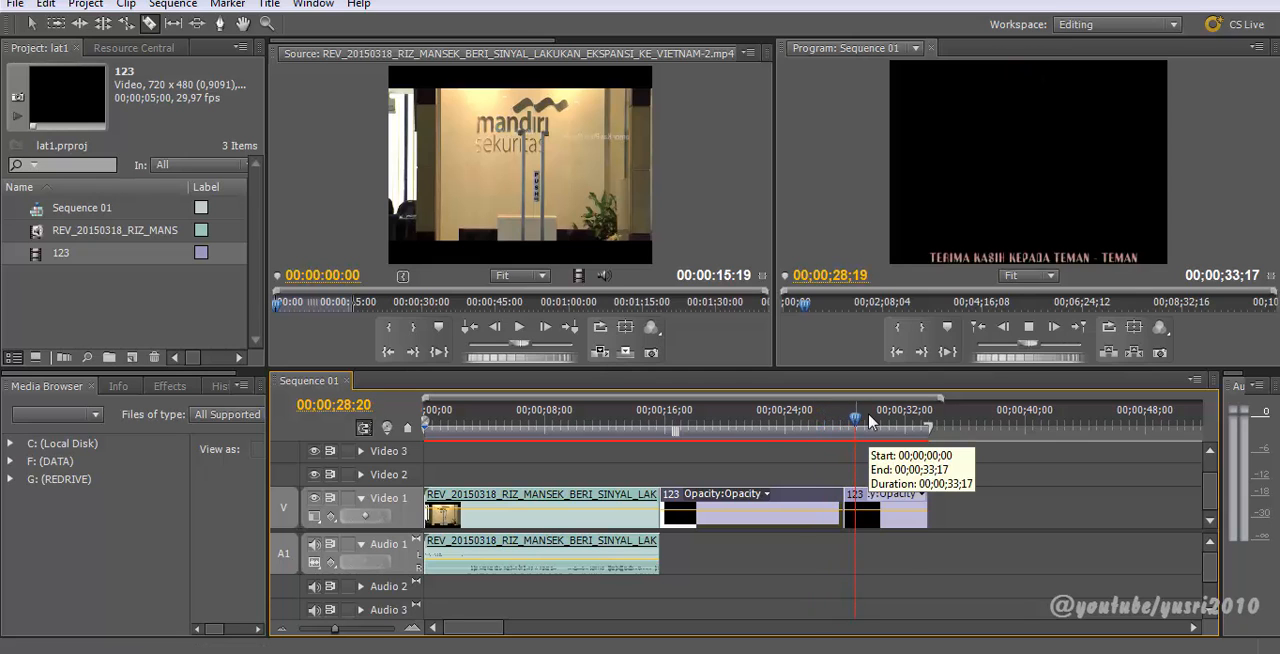
left_click(824, 436)
left_click_drag(849, 420, 899, 449)
key("ctrl+z")
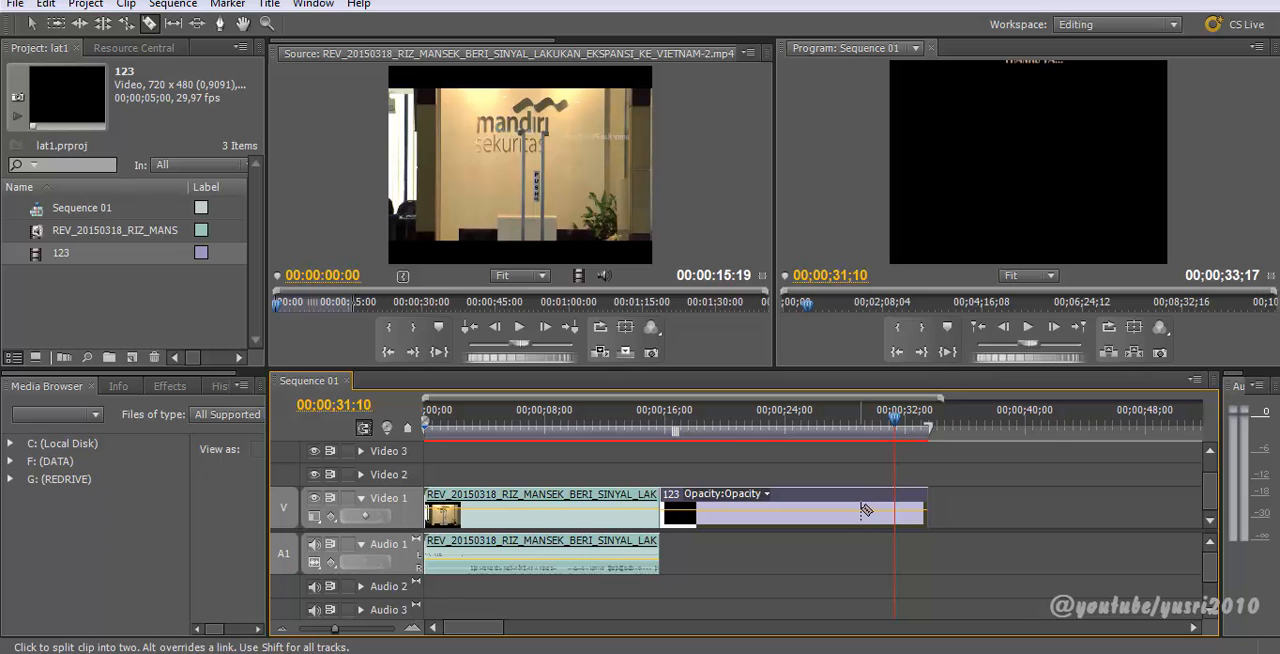
Step: Reopen the 123 title in the title editor and scroll to its closing line
key("v")
double_click(863, 514)
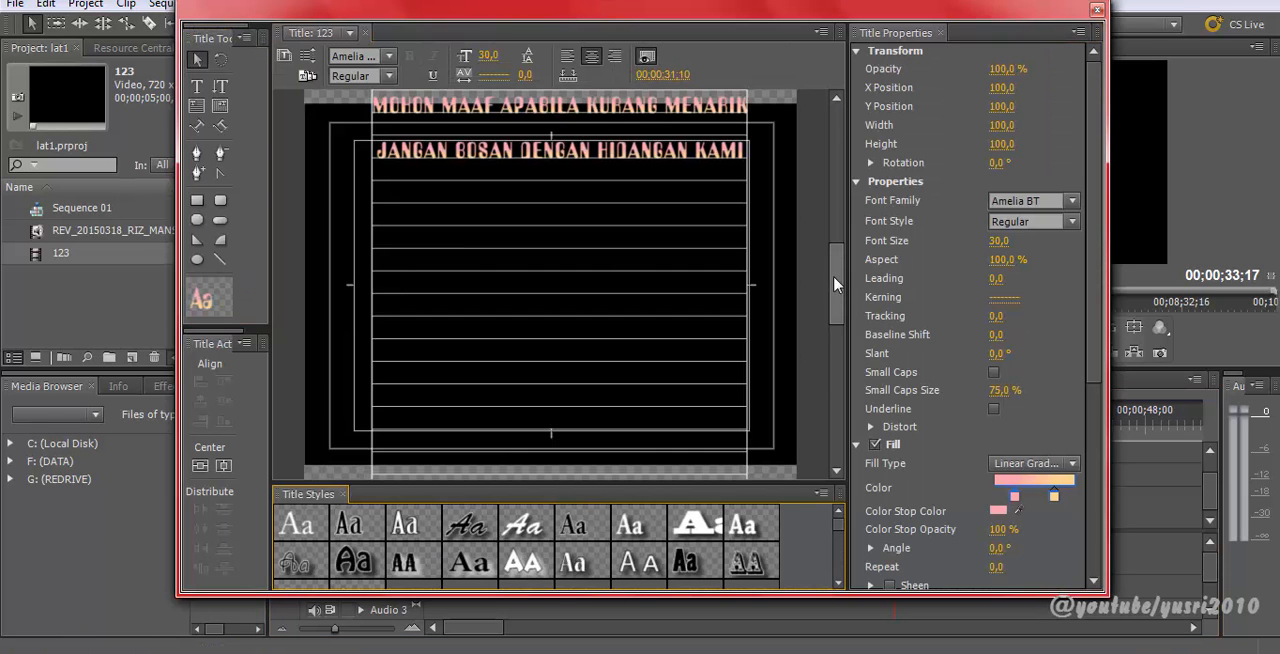
left_click_drag(838, 238, 834, 315)
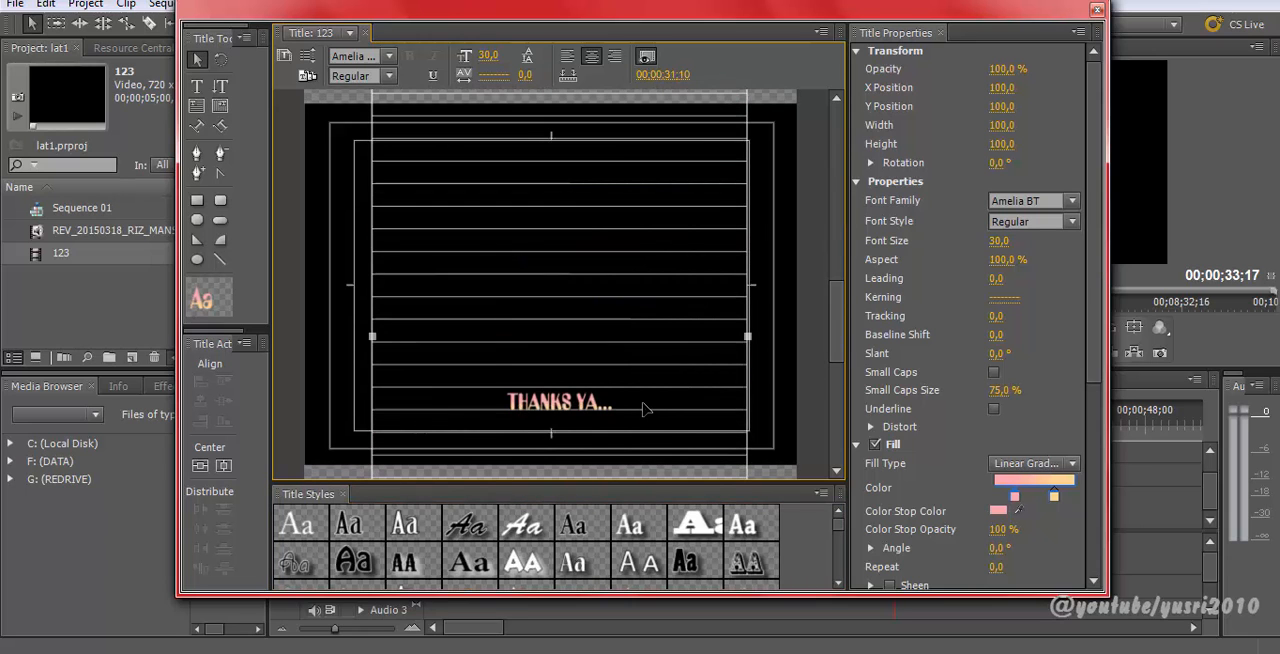
Step: Delete the closing THANKS YA... line and its trailing blank lines from the 123 title, then close the title editor
double_click(593, 404)
left_click_drag(646, 404, 448, 413)
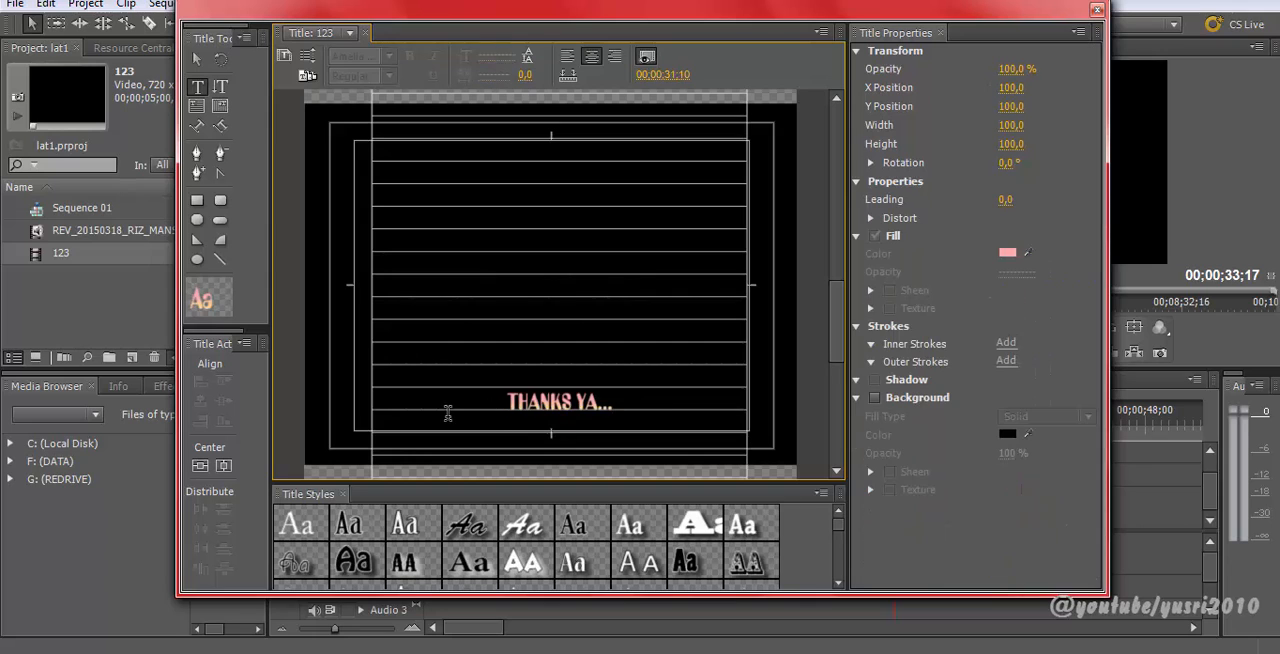
left_click_drag(652, 400, 507, 402)
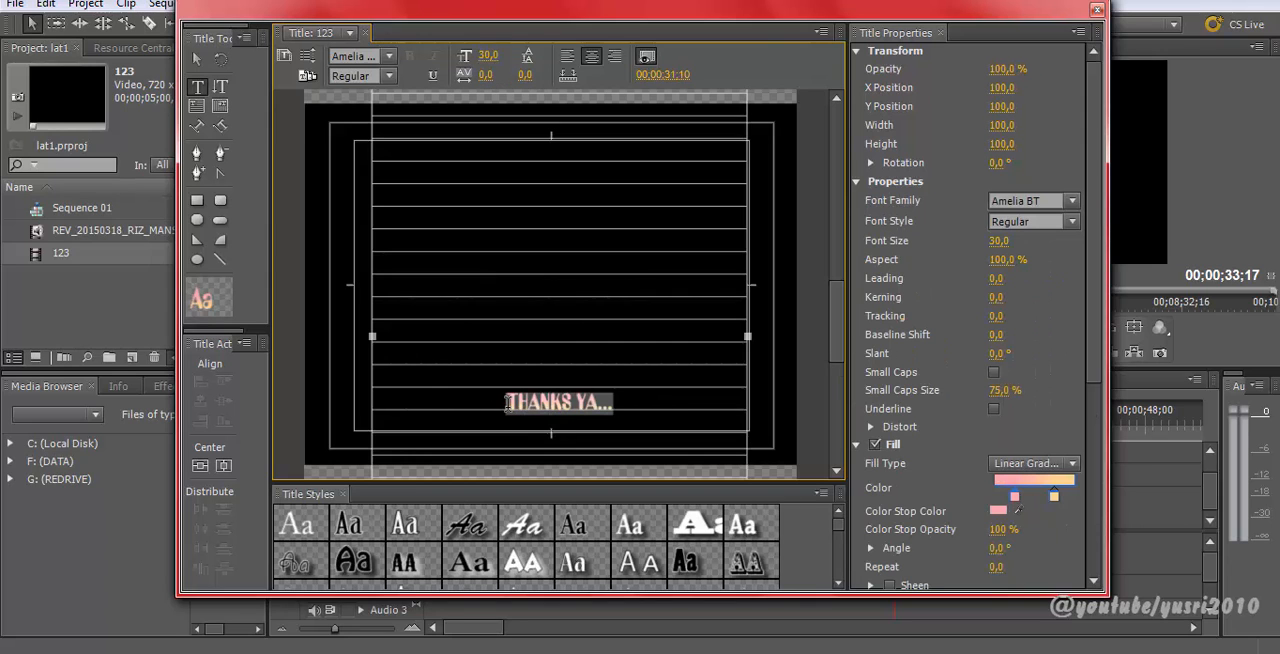
key("BackSpace")
left_click_drag(840, 359, 846, 458)
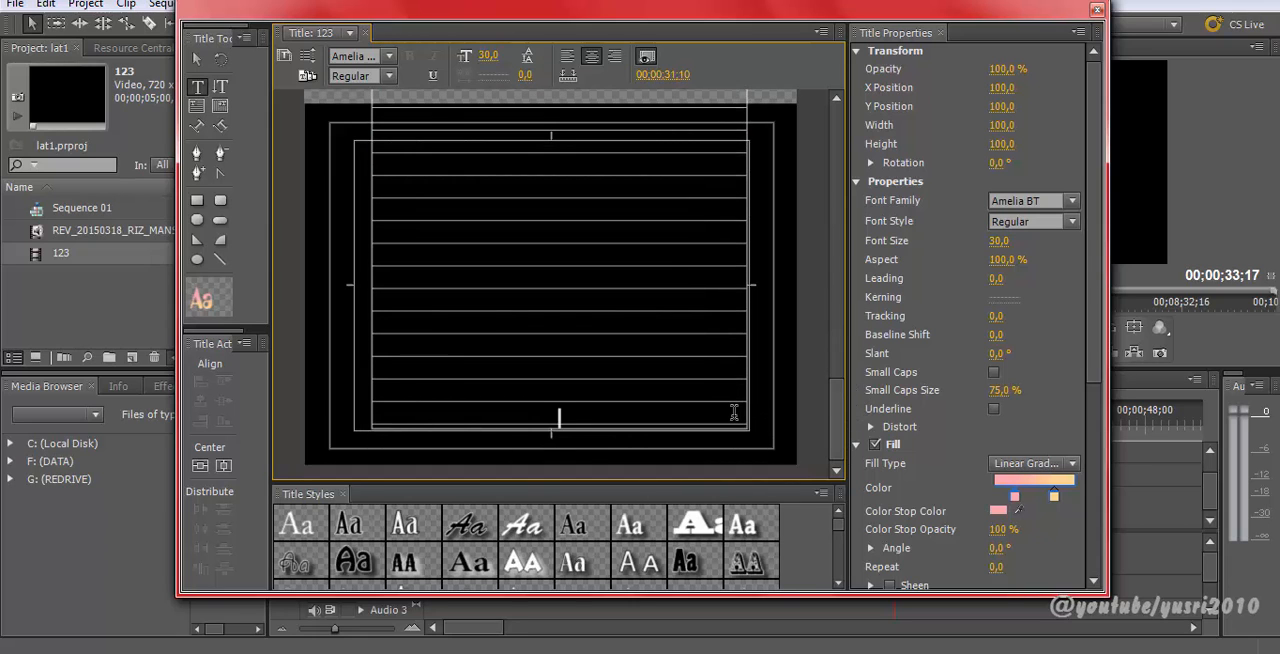
key("BackSpace")
key("BackSpace")
key("BackSpace")
key("BackSpace")
key("BackSpace")
key("BackSpace")
key("BackSpace")
key("BackSpace")
key("BackSpace")
key("BackSpace")
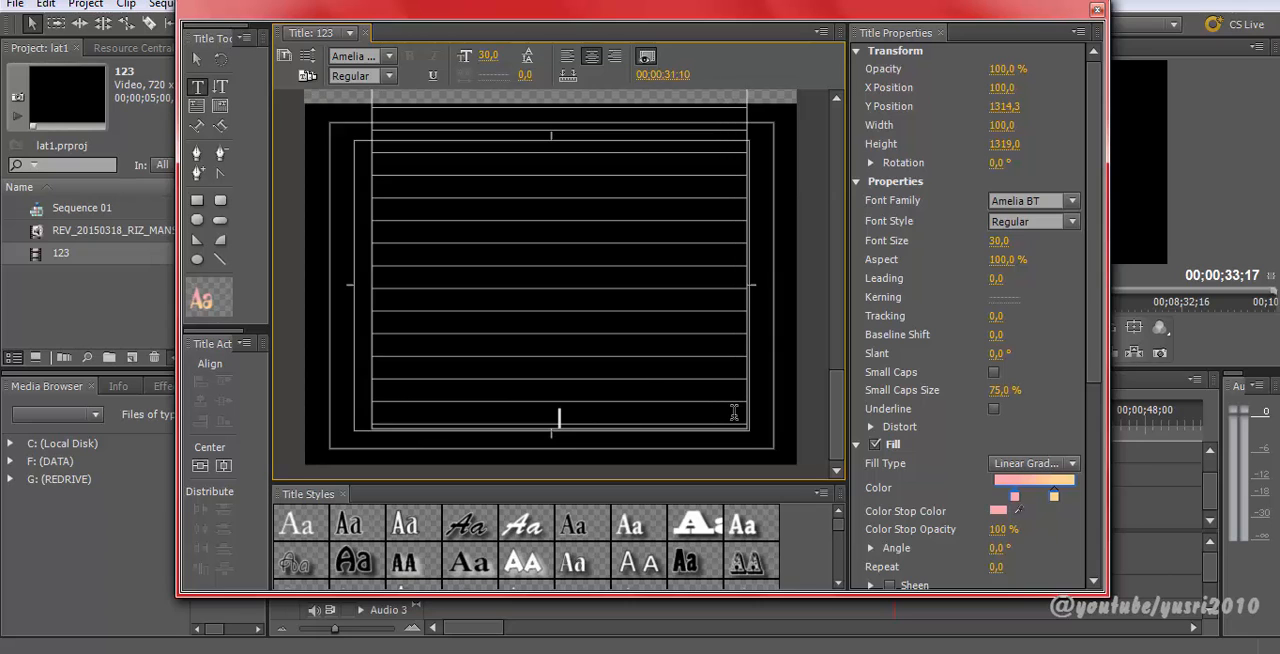
key("BackSpace")
key("BackSpace")
key("BackSpace")
key("BackSpace")
key("BackSpace")
key("BackSpace")
key("BackSpace")
key("BackSpace")
key("BackSpace")
key("BackSpace")
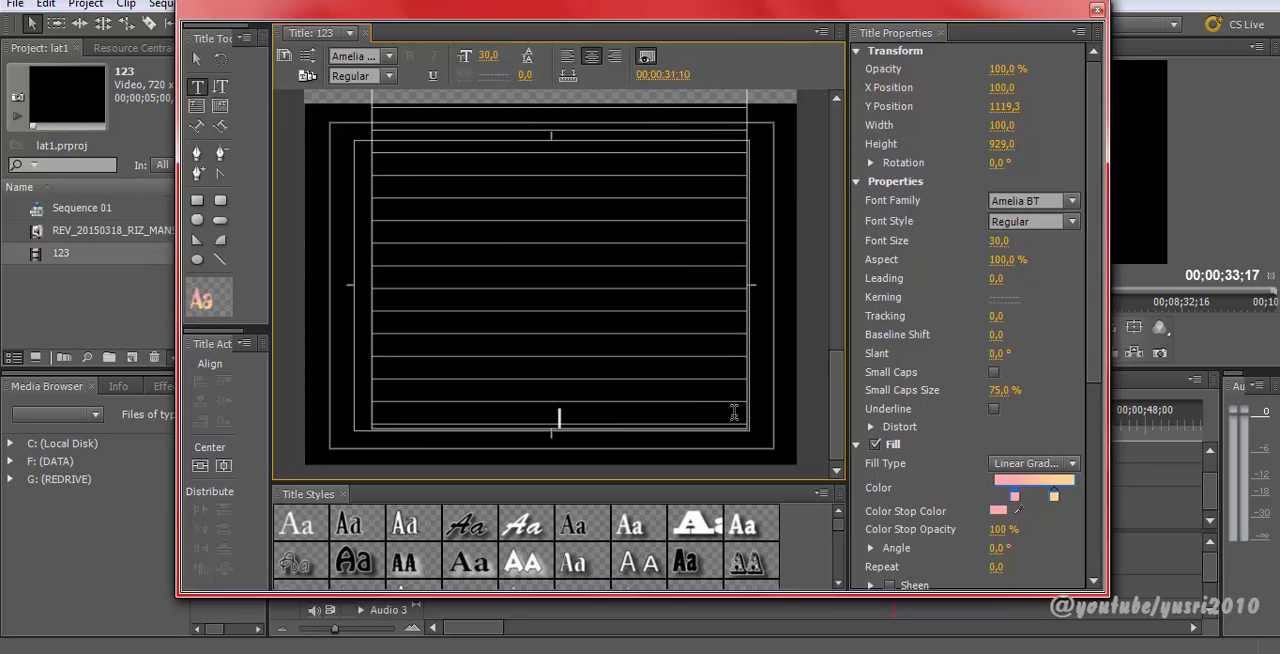
left_click_drag(840, 399, 853, 437)
left_click(204, 62)
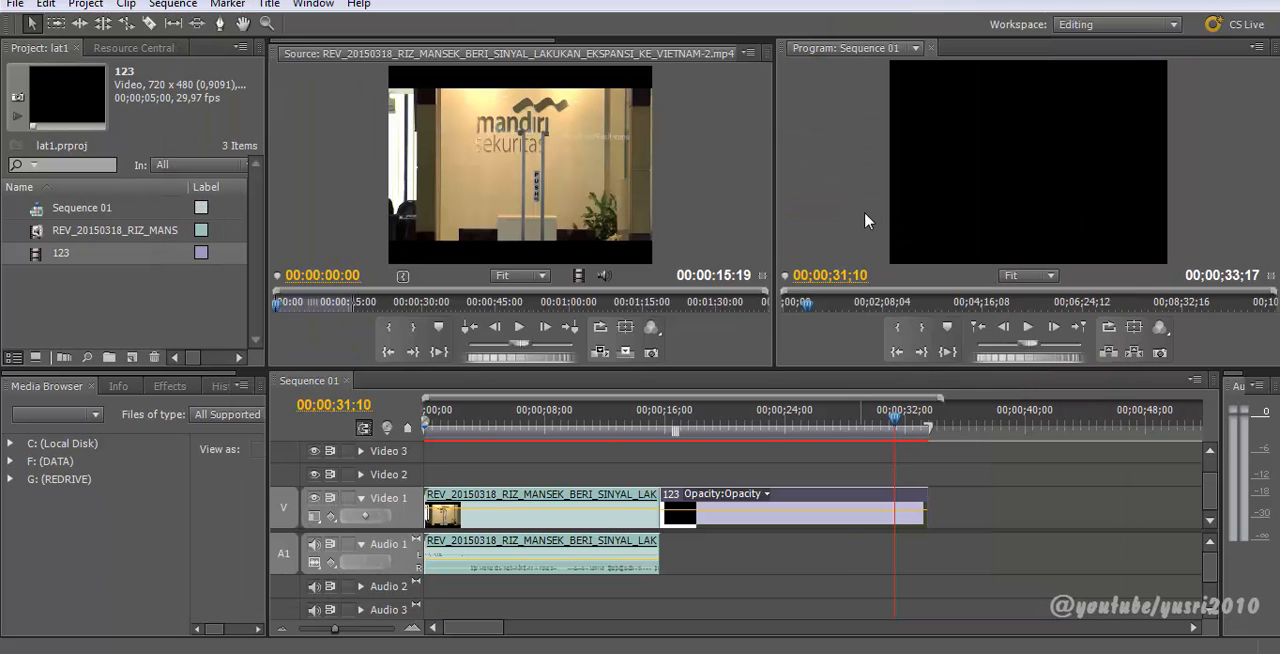
left_click_drag(758, 404, 884, 461)
left_click(188, 337)
right_click(135, 301)
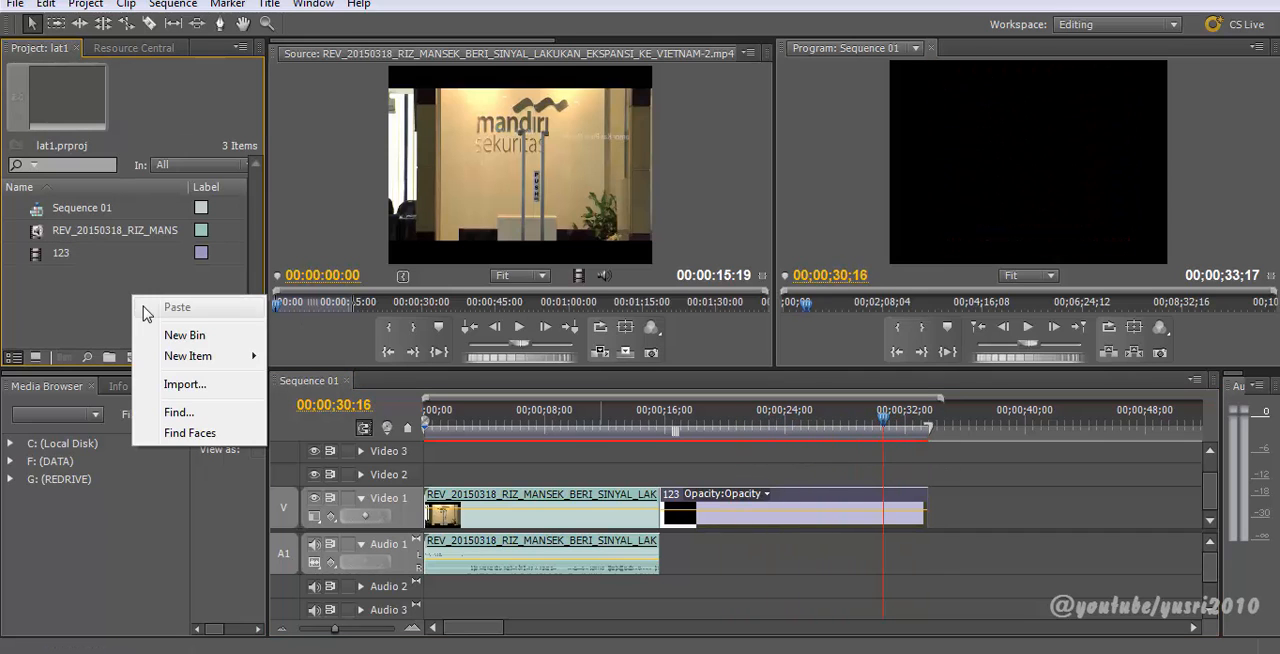
left_click(40, 290)
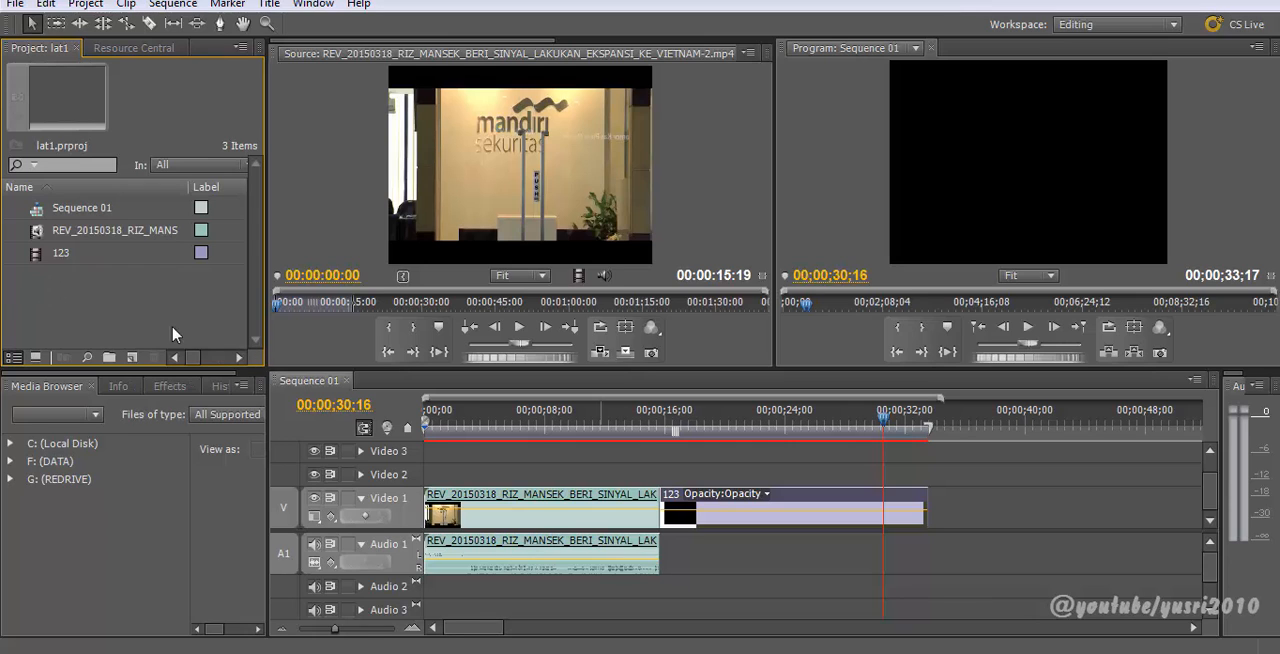
right_click(88, 308)
mouse_move(153, 372)
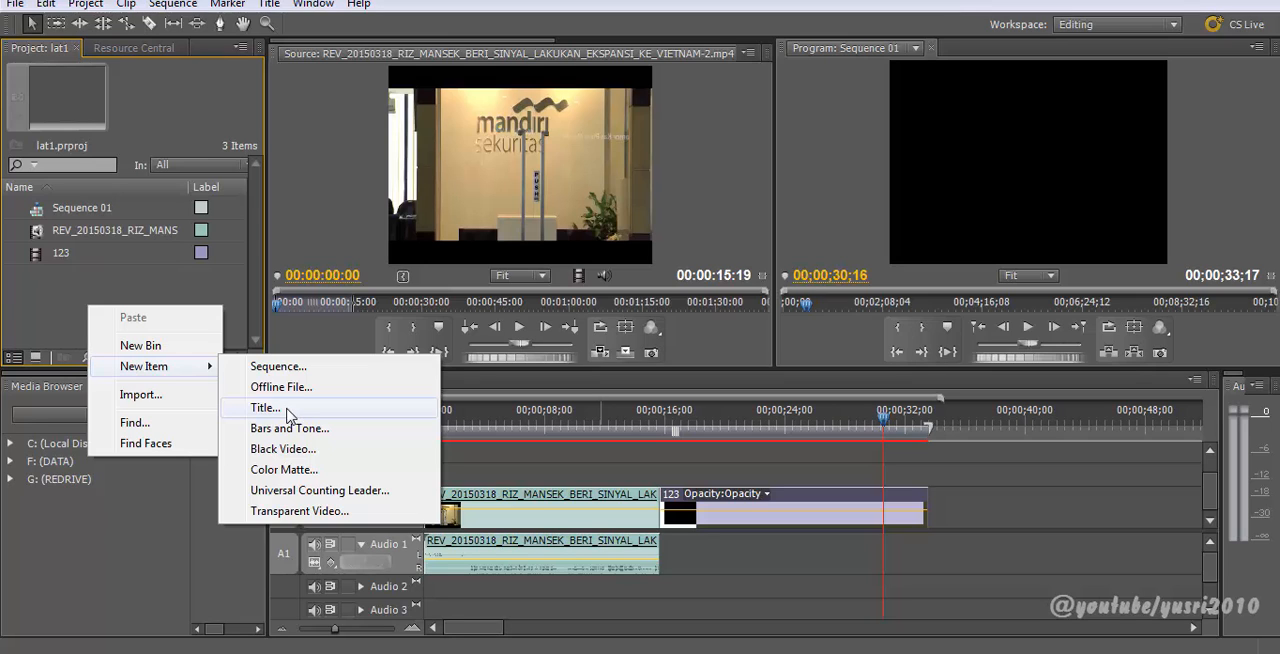
left_click(65, 303)
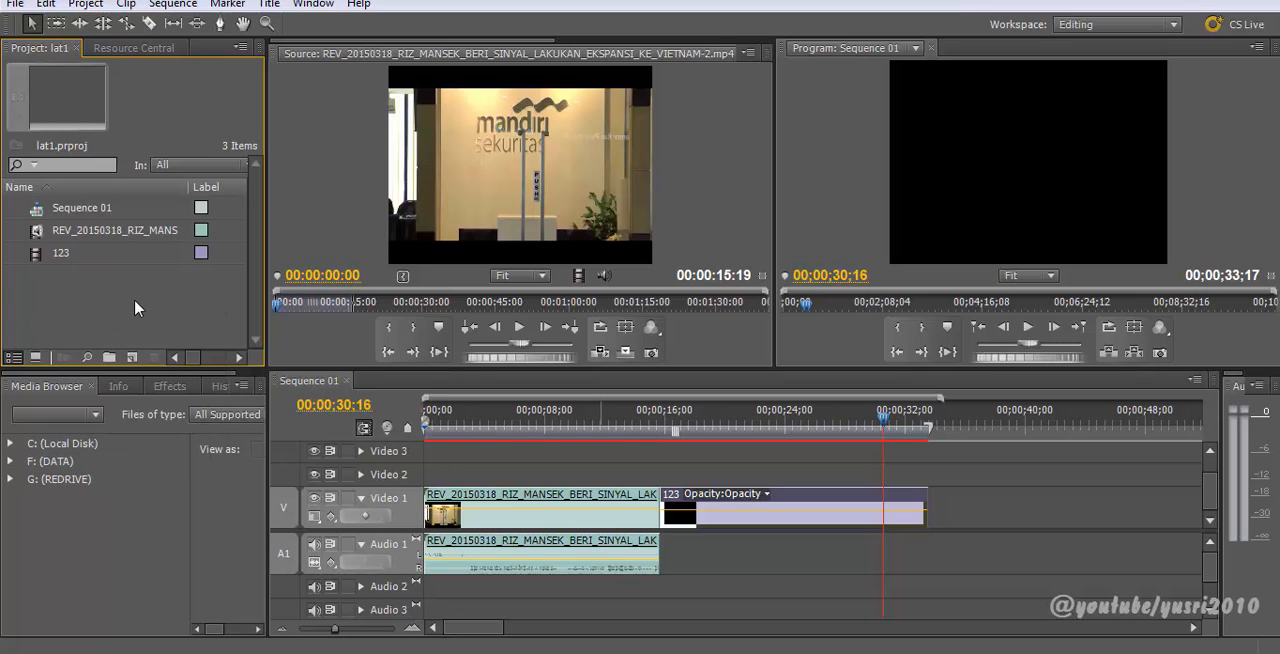
Step: Duplicate the 123 title in the project and rename the copy 123-2
left_click(45, 256)
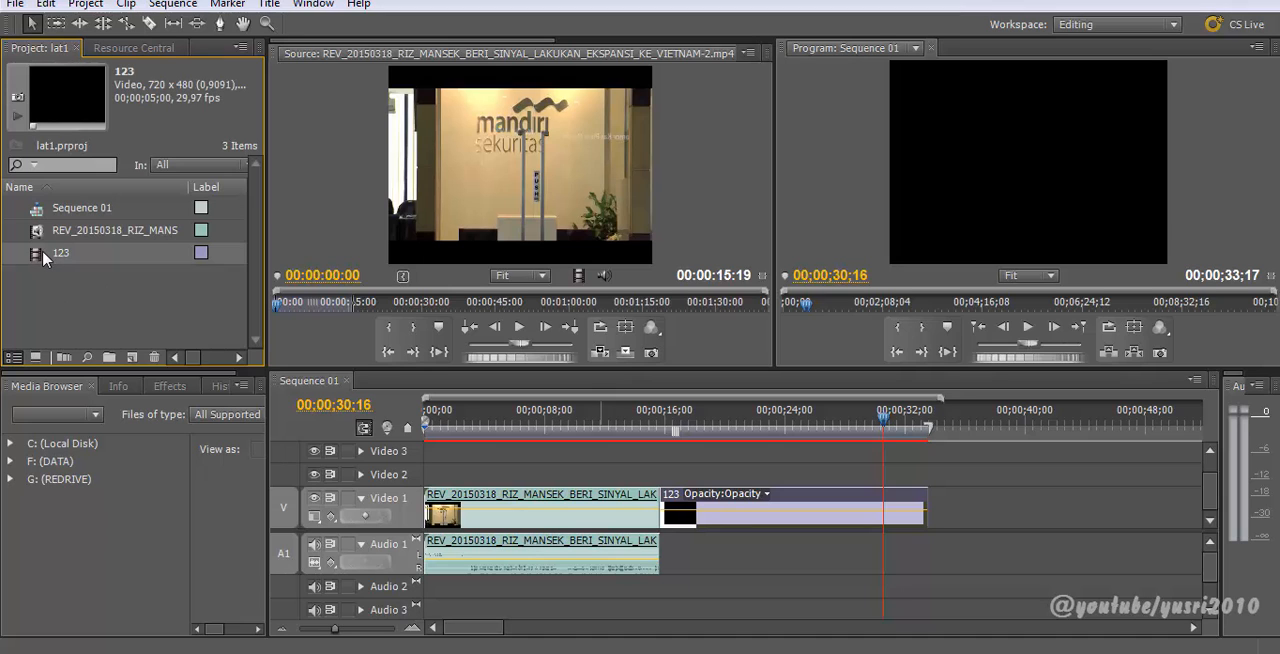
right_click(45, 260)
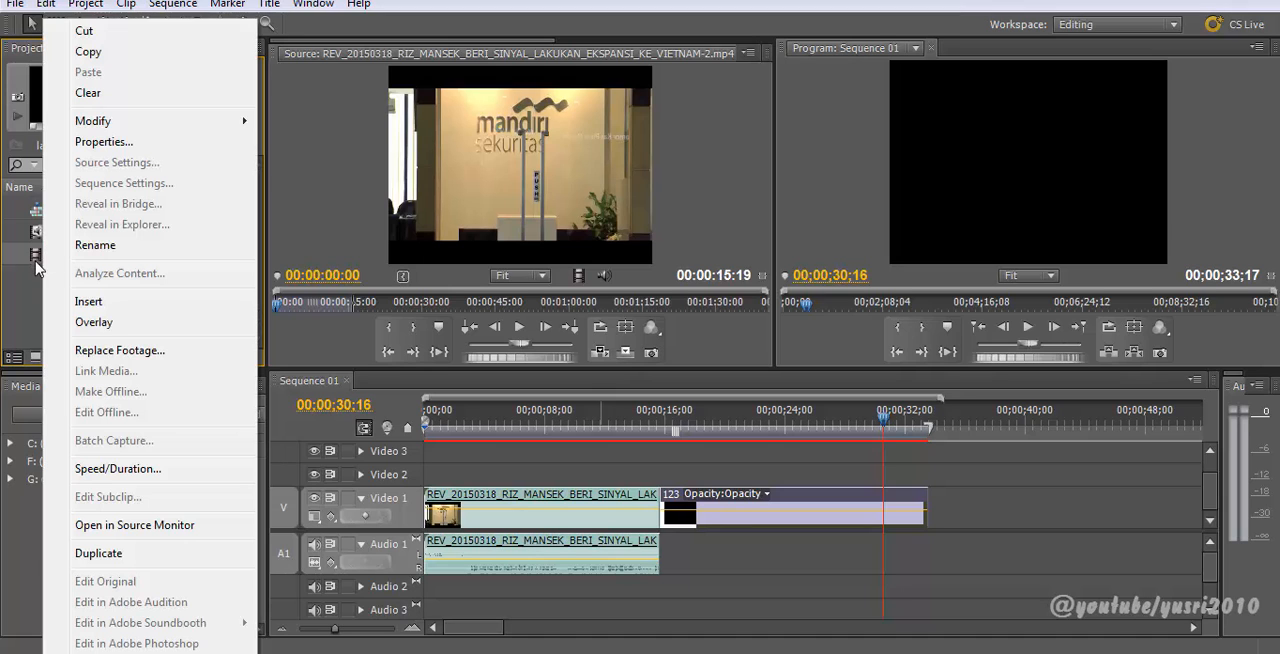
left_click(38, 260)
right_click(38, 260)
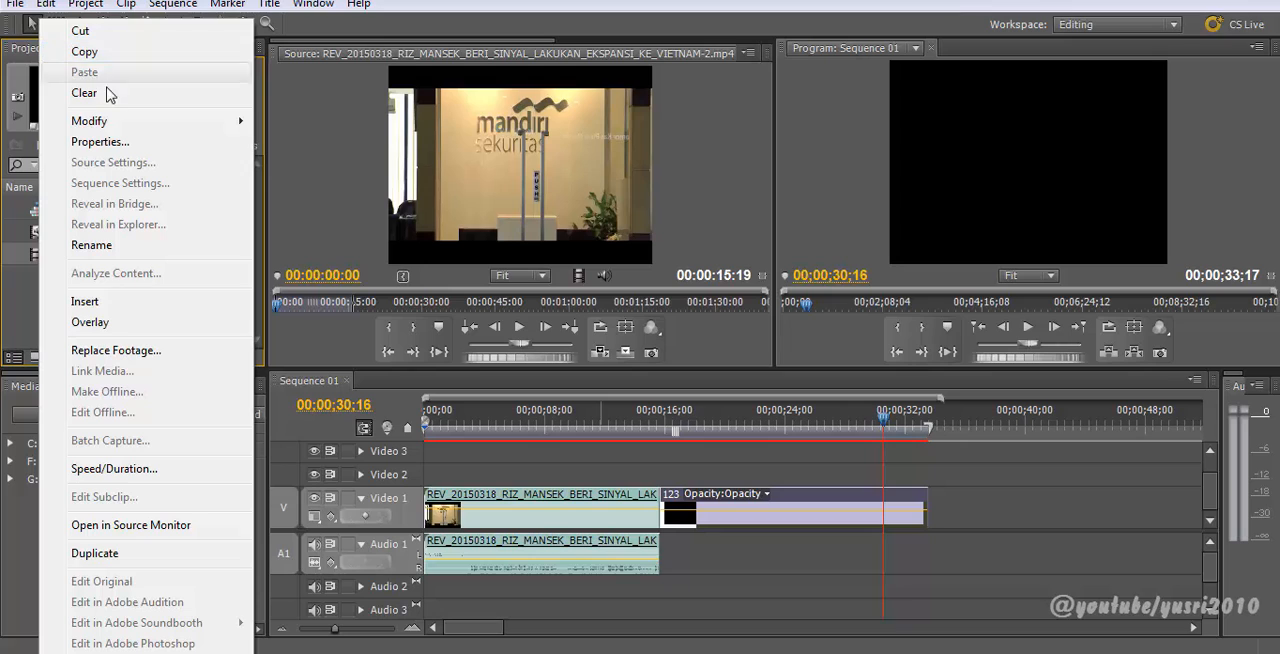
left_click(40, 256)
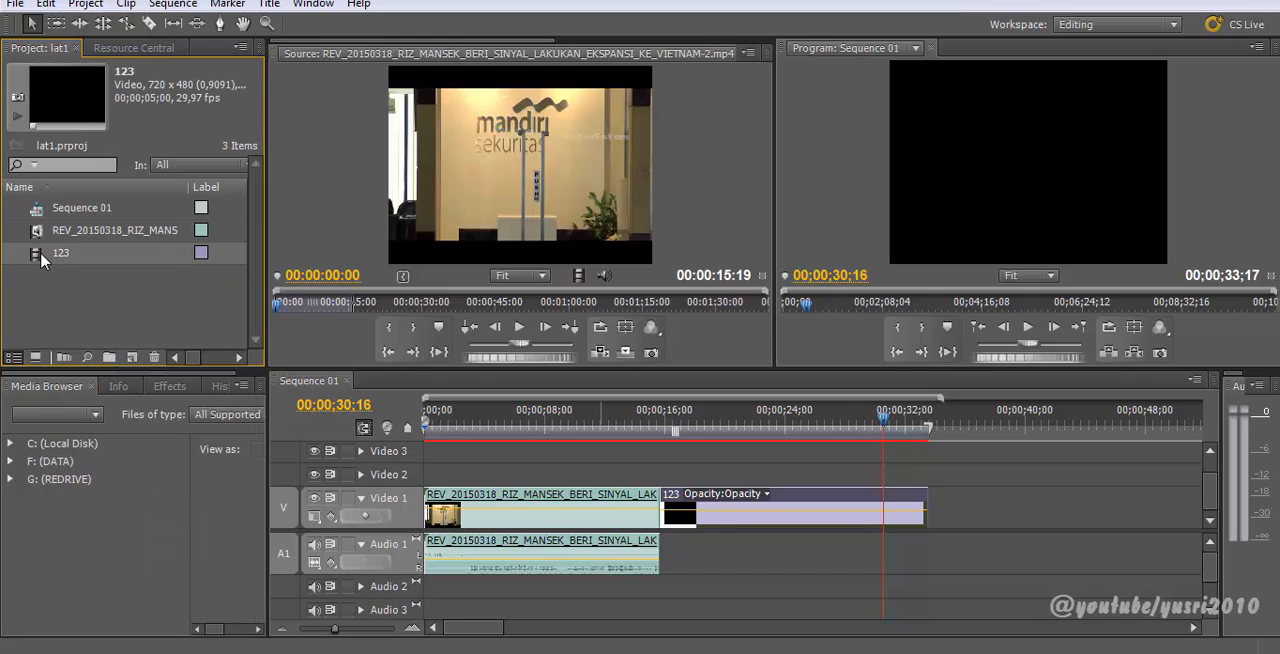
key("ctrl+v")
left_click(71, 278)
left_click(84, 277)
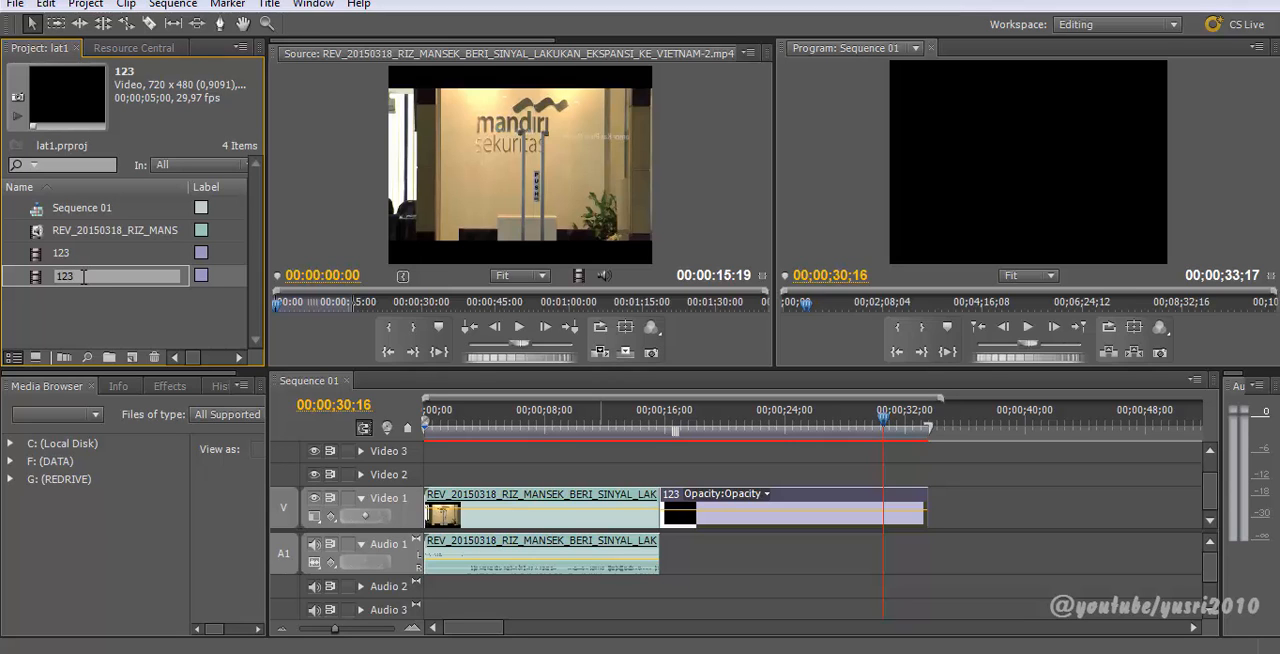
type("-2")
left_click(83, 310)
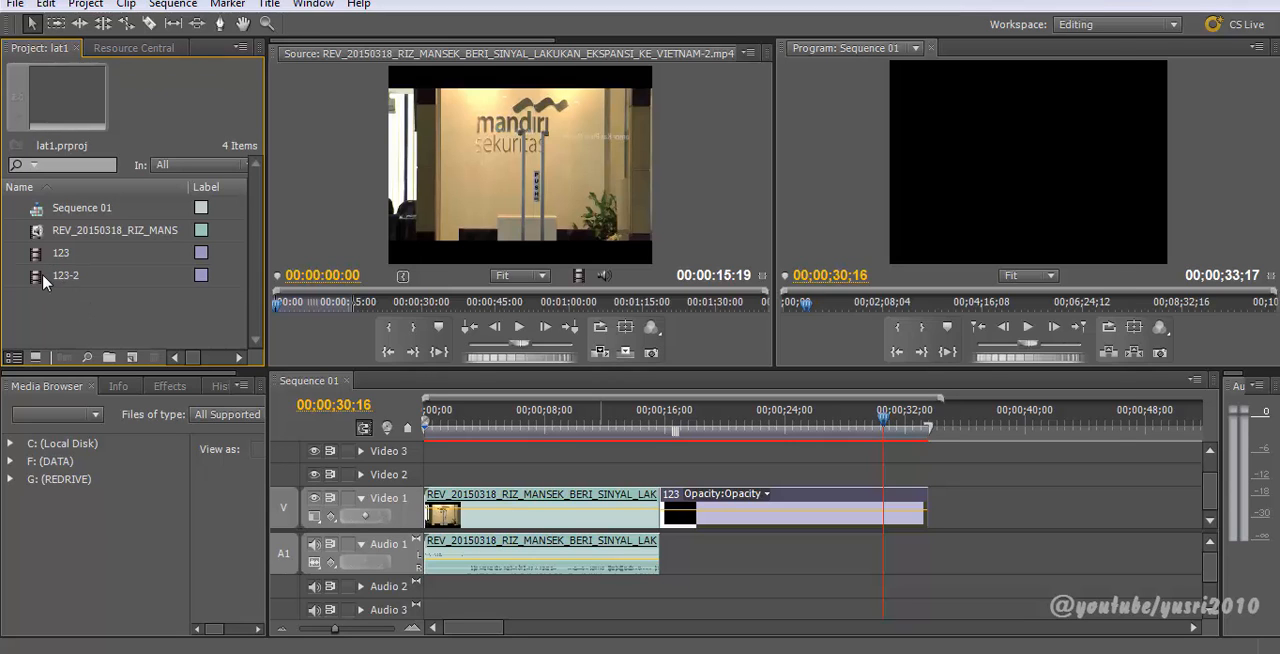
Step: Open 123-2 in the title editor and replace all its credits text with THANKS YAAA..
double_click(43, 278)
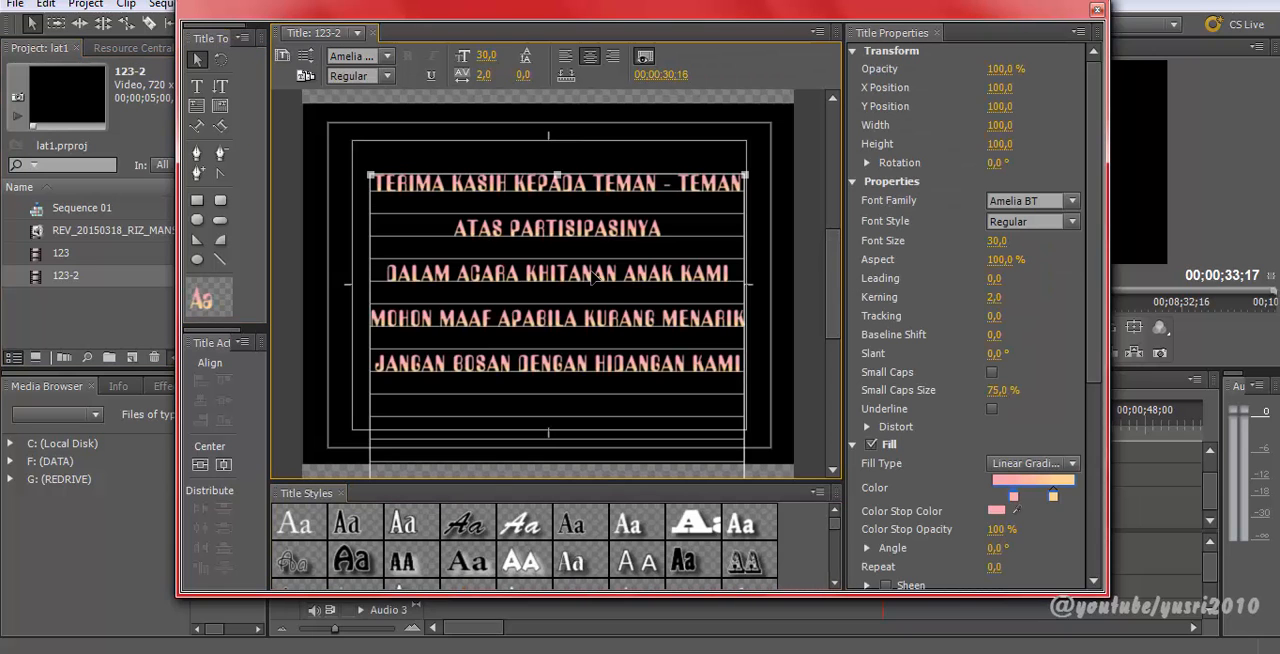
left_click_drag(566, 261, 566, 288)
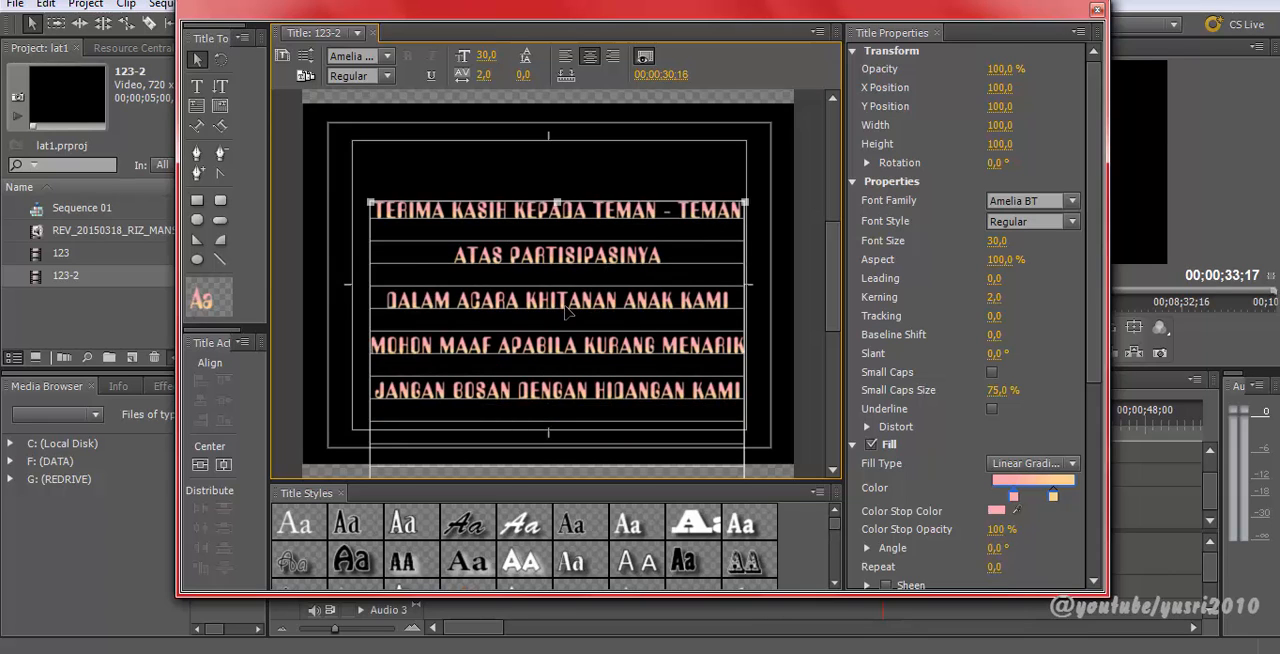
key("Delete")
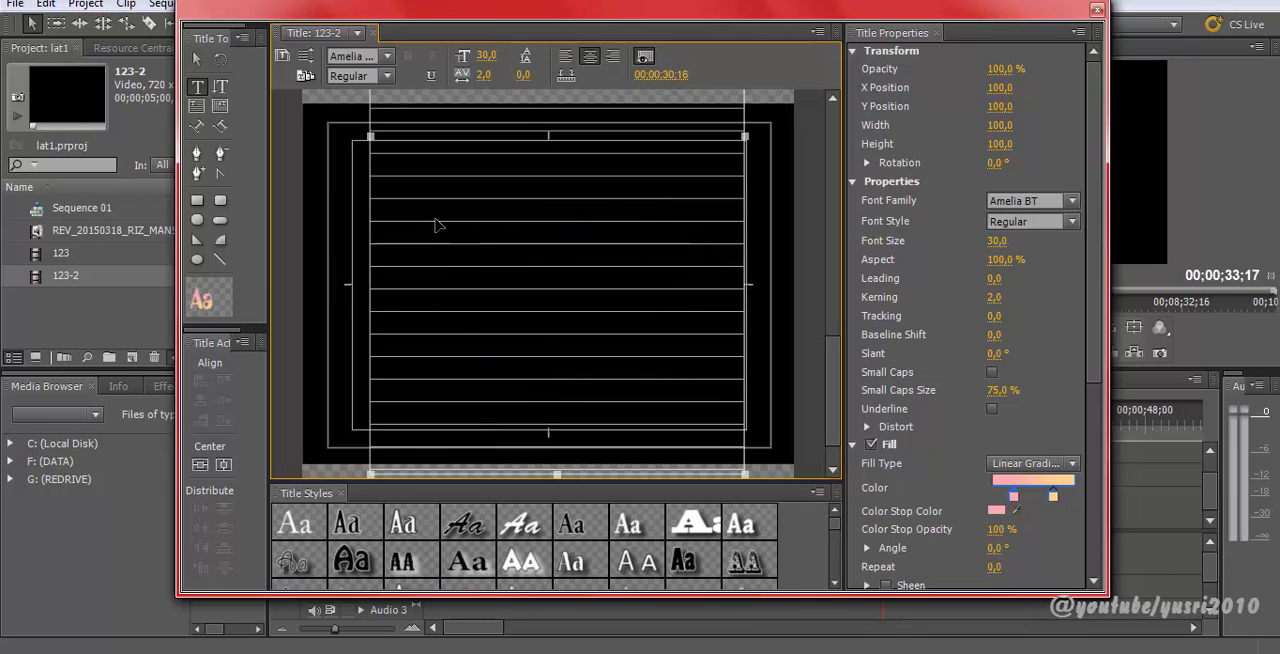
left_click_drag(829, 355, 842, 245)
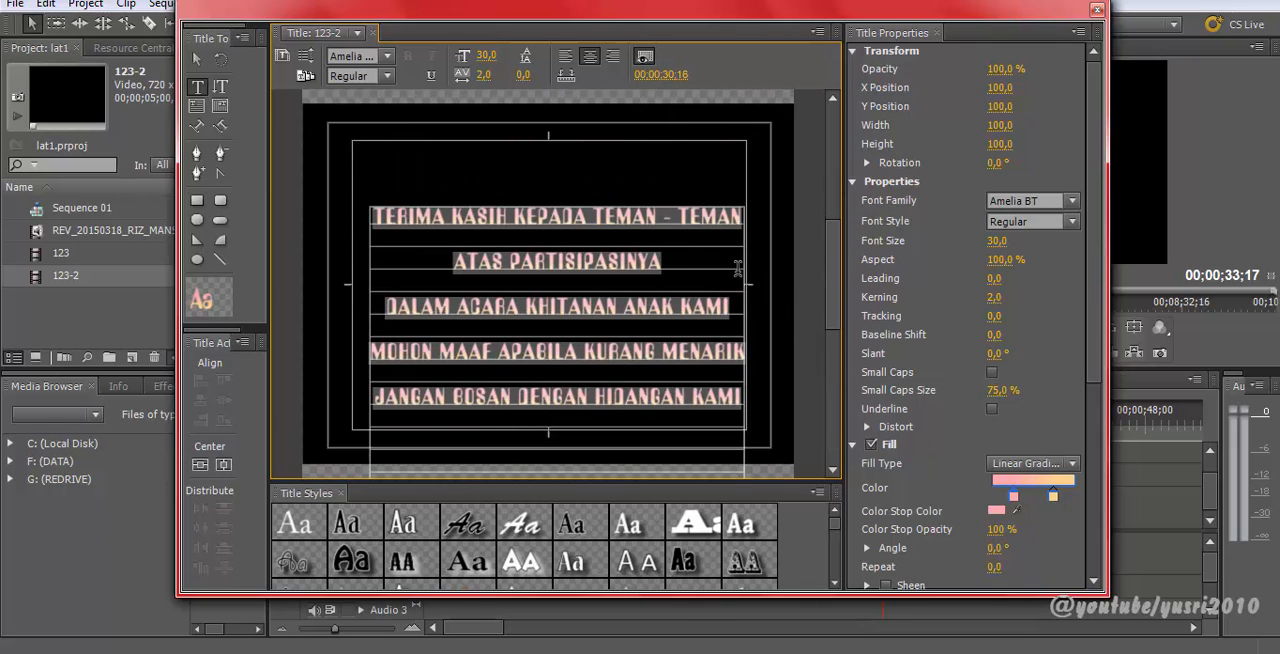
type("THAN")
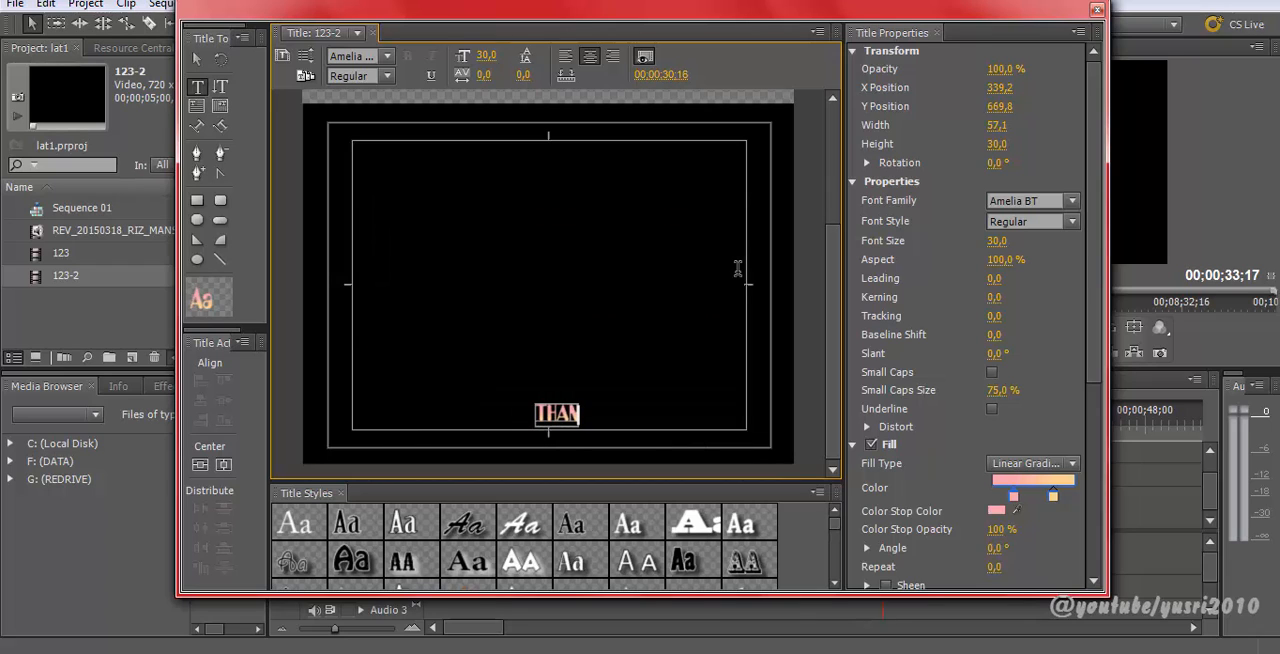
type("KS")
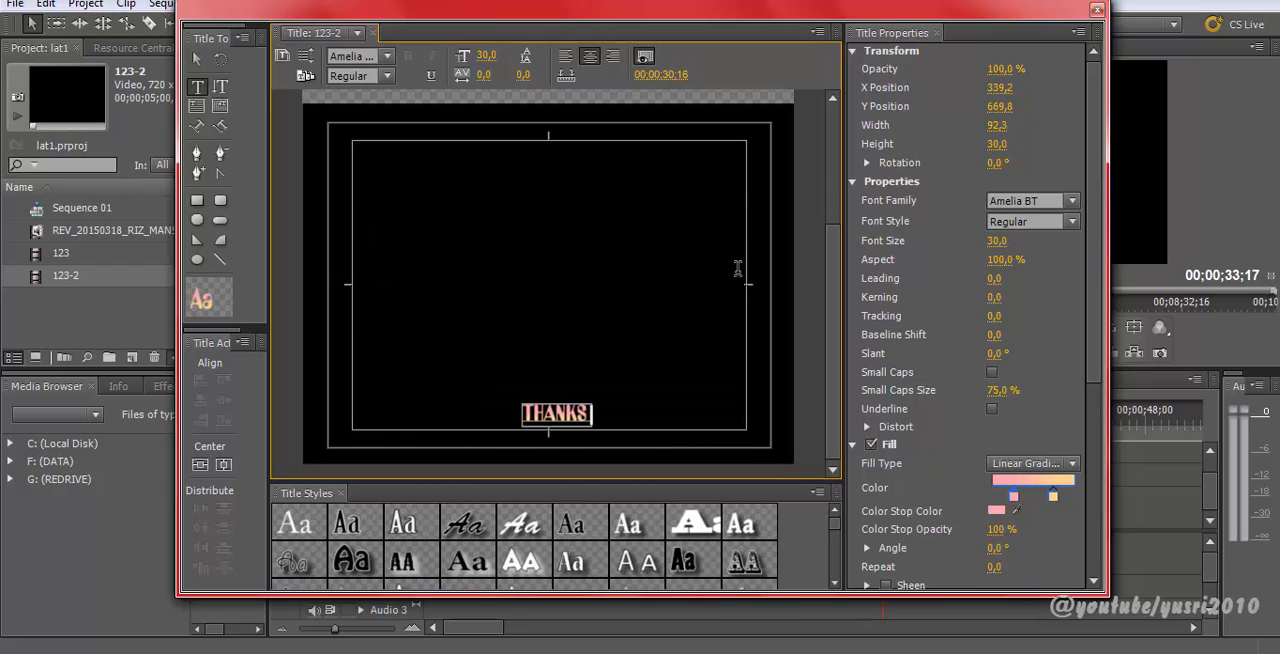
type(" YAAA")
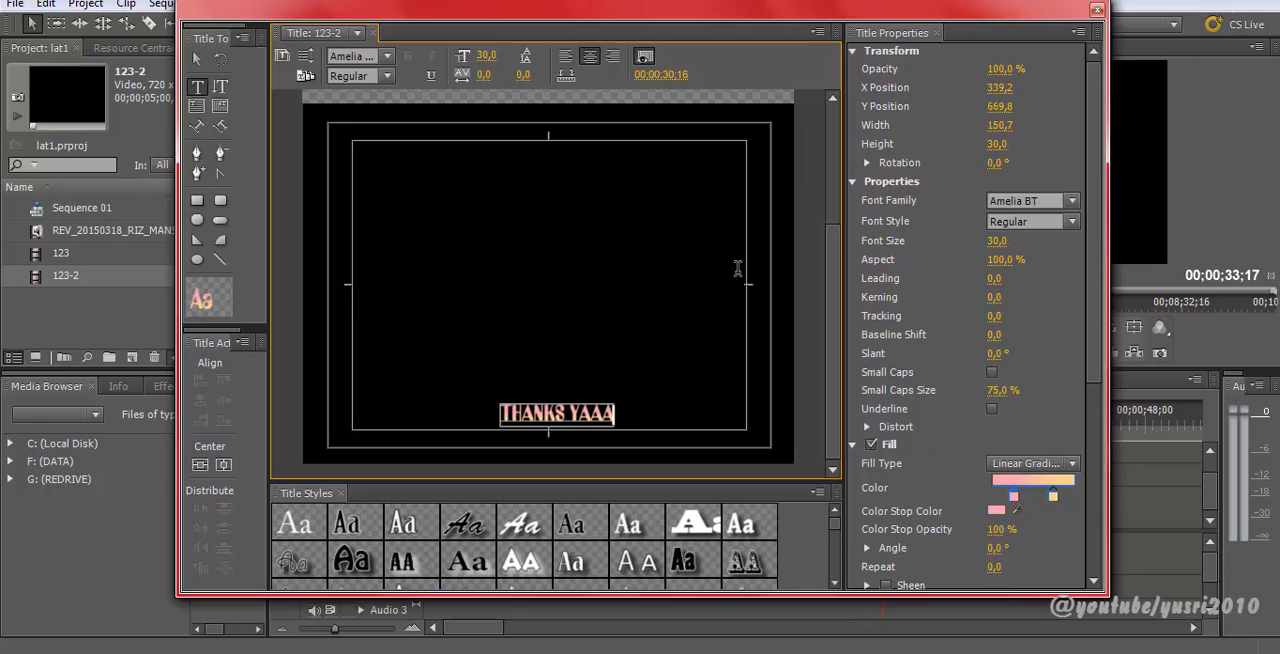
type("...")
Step: Move the THANKS YAAA... text to the centre of the frame
left_click(197, 58)
left_click(556, 413)
left_click_drag(560, 312, 556, 286)
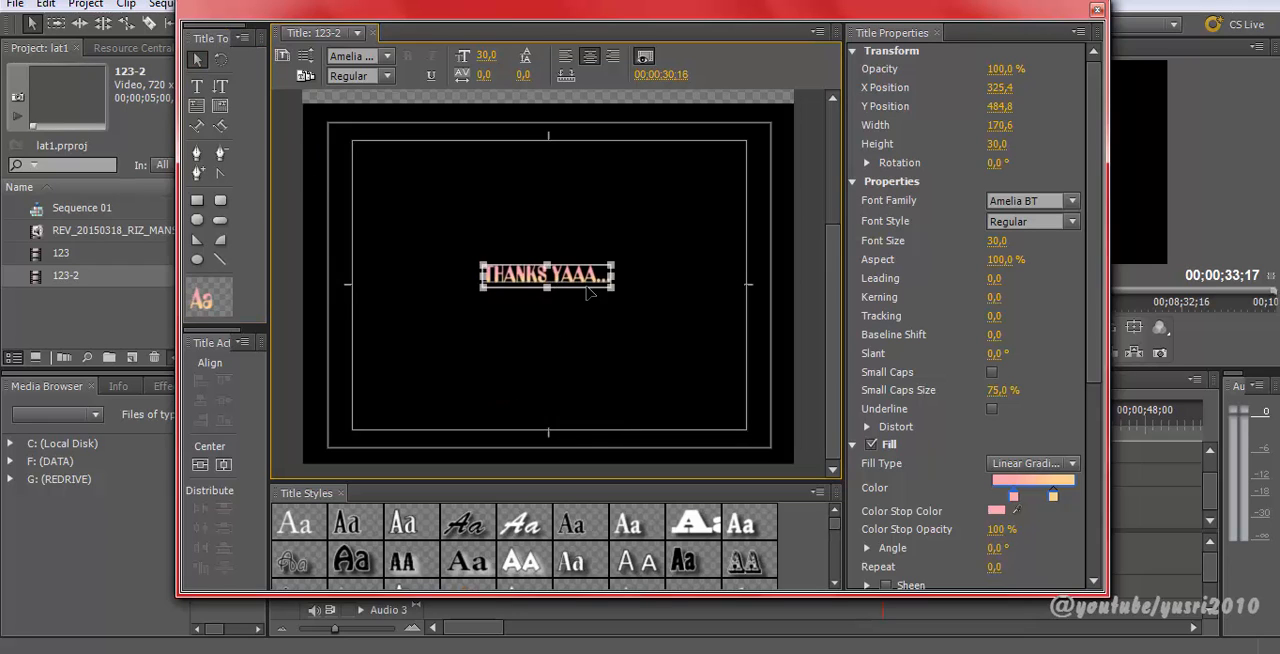
left_click_drag(580, 422, 568, 280)
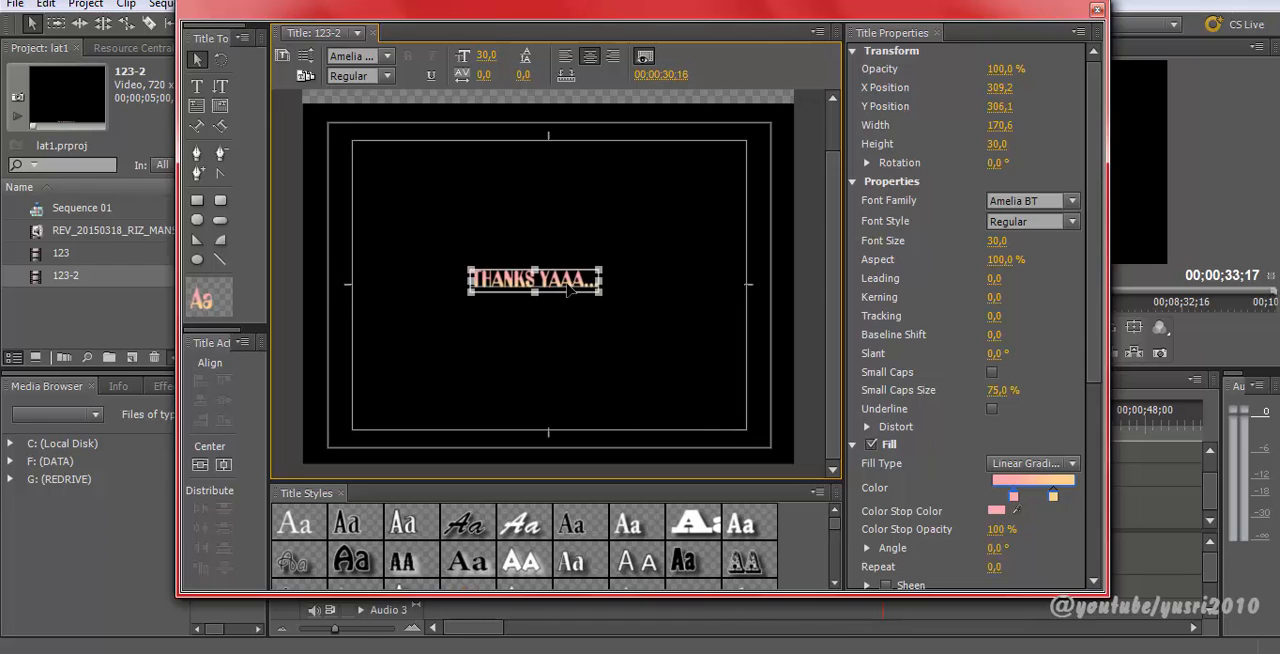
left_click_drag(584, 338, 587, 290)
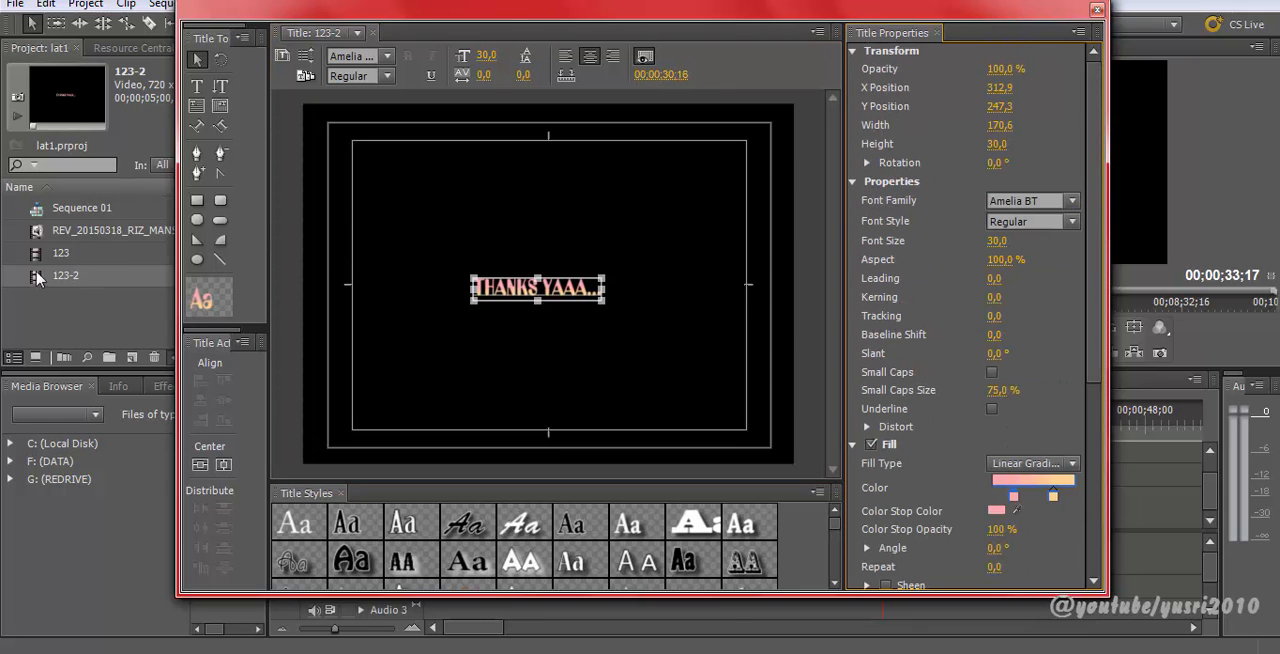
Step: Scale the text up to about 32.5 font size and set its kerning to 2.0
left_click_drag(601, 302, 637, 307)
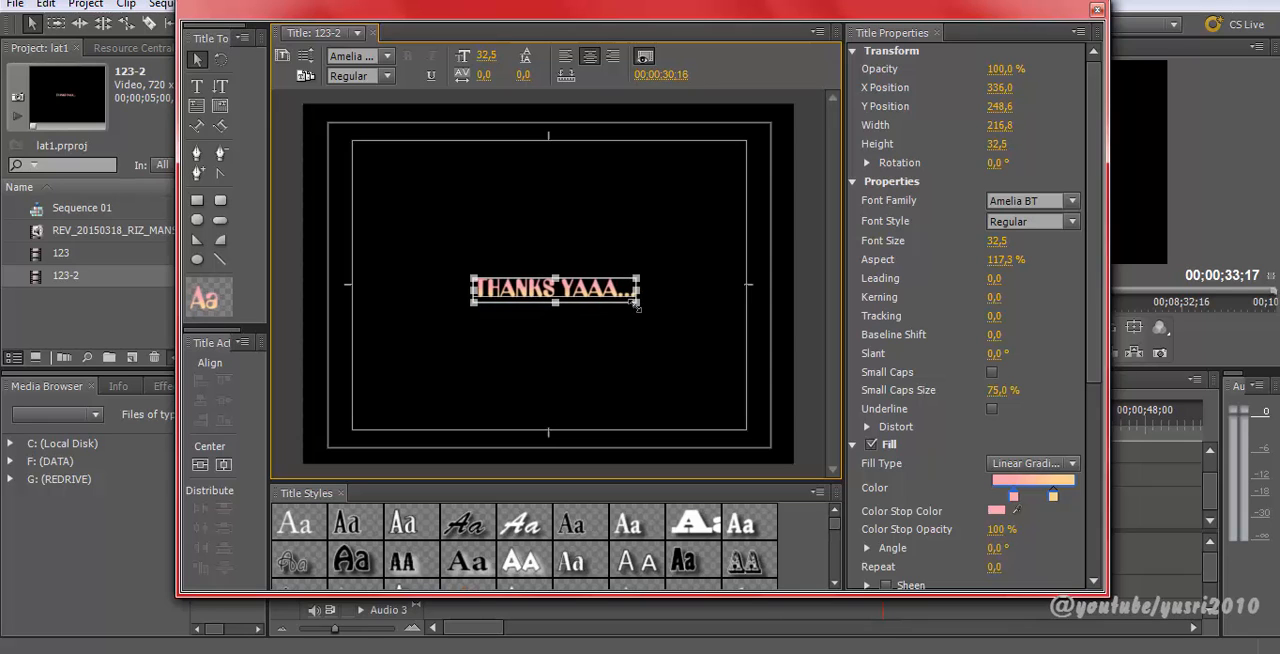
left_click(487, 74)
left_click_drag(486, 75, 490, 82)
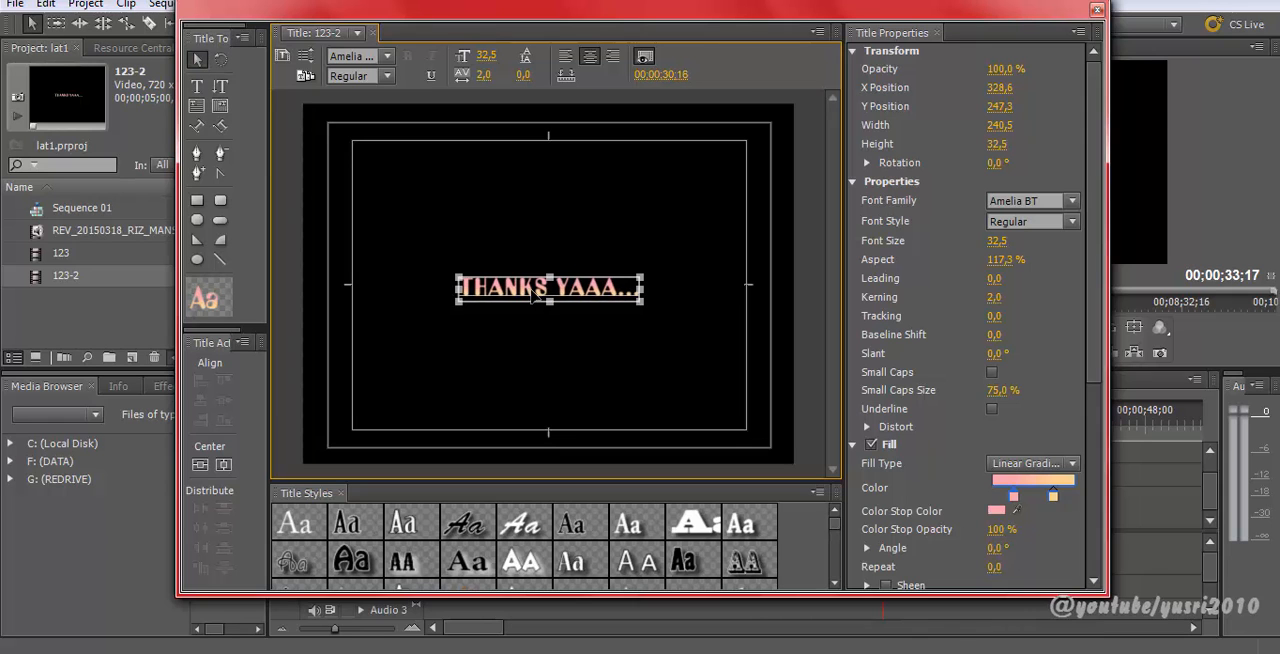
Step: Set the 123-2 title type to Still in the Roll/Crawl Options
left_click(591, 351)
left_click(520, 298)
left_click(307, 57)
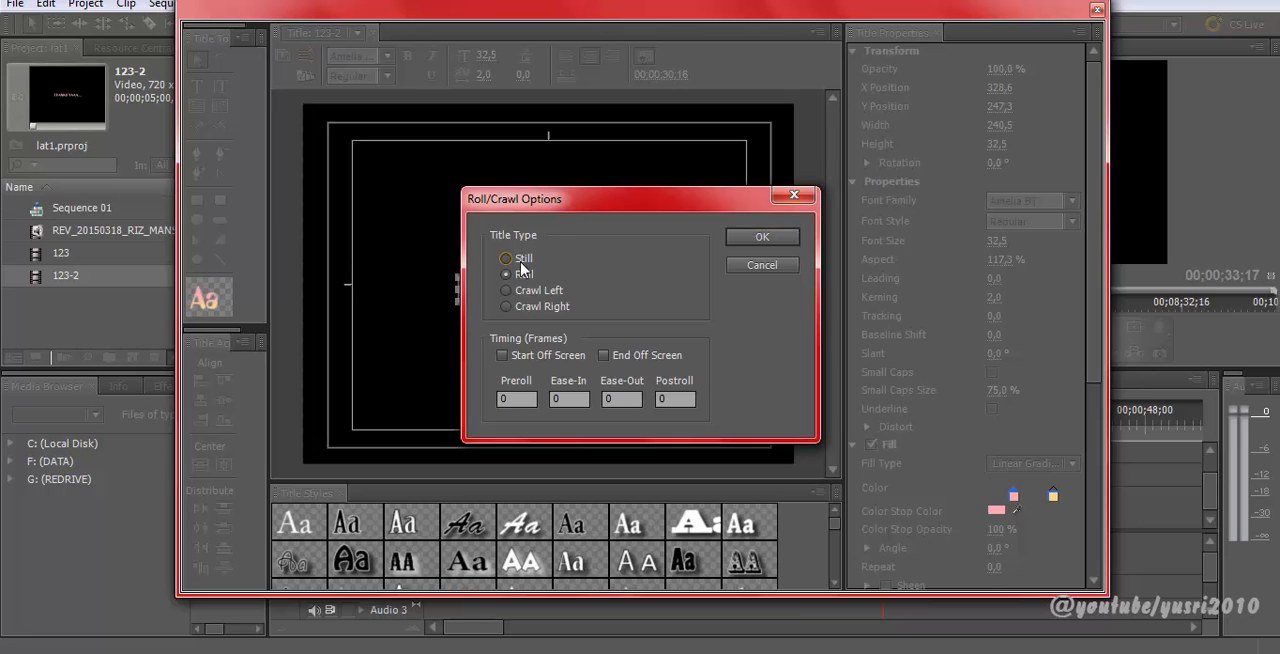
left_click(789, 246)
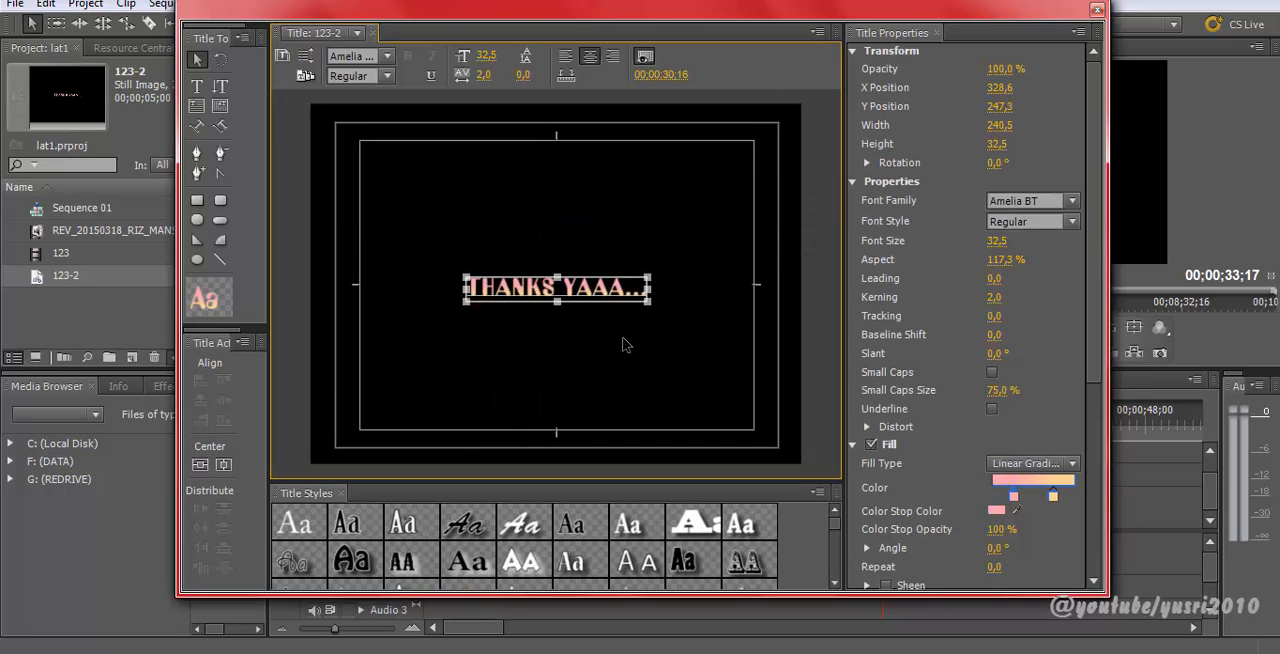
Step: Close the title editor and place 123-2 on Video 1 right after the credits clip
left_click(1097, 11)
left_click_drag(30, 280, 935, 509)
mouse_move(886, 419)
left_mouse_down()
mouse_move(868, 430)
mouse_move(923, 440)
mouse_move(879, 440)
left_mouse_up()
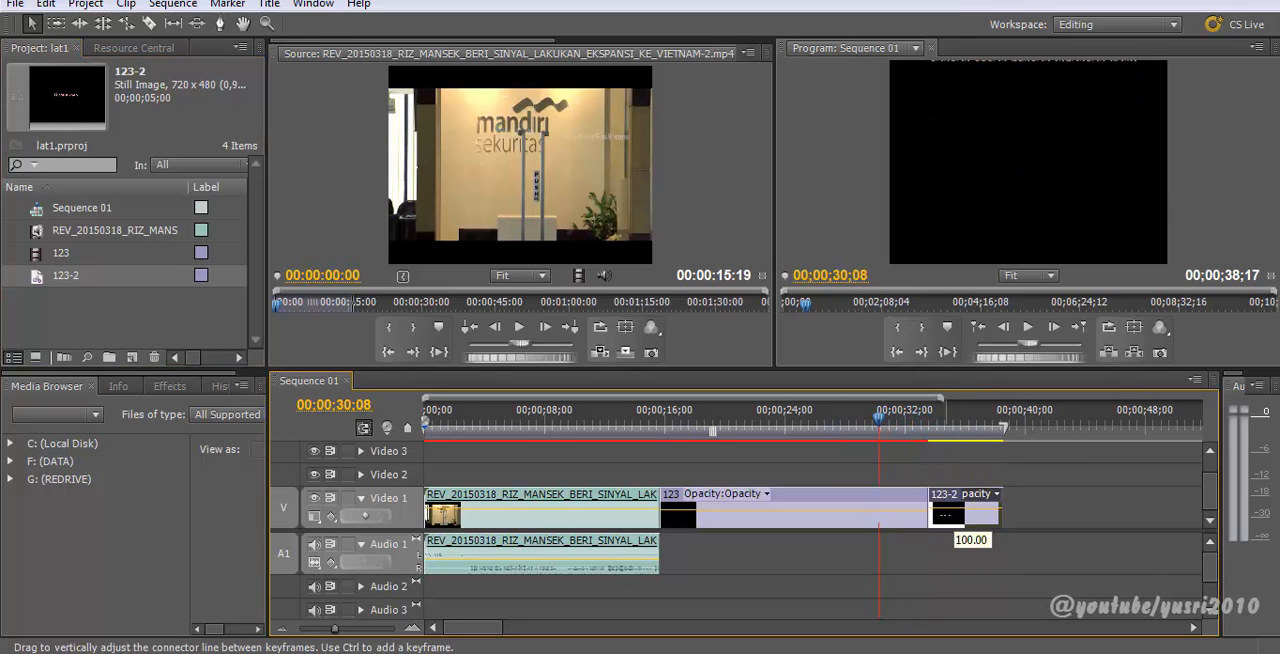
Step: Slide 123-2 earlier on Video 1 and preview the sequence ending
left_click_drag(950, 509, 908, 516)
left_click_drag(877, 428, 800, 433)
key("space")
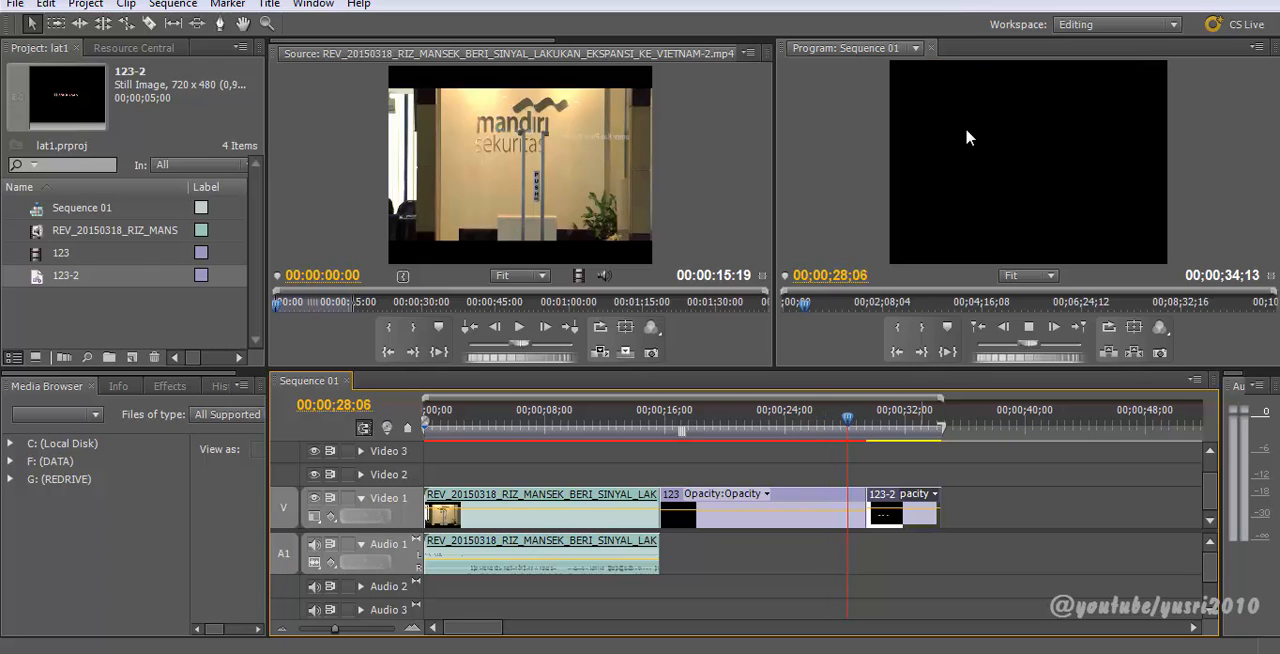
key("space")
Step: Move 123-2 onto Video 2 over the end of the credits, preview it, and shift it slightly later
left_click_drag(912, 497, 898, 477)
left_click(827, 426)
key("space")
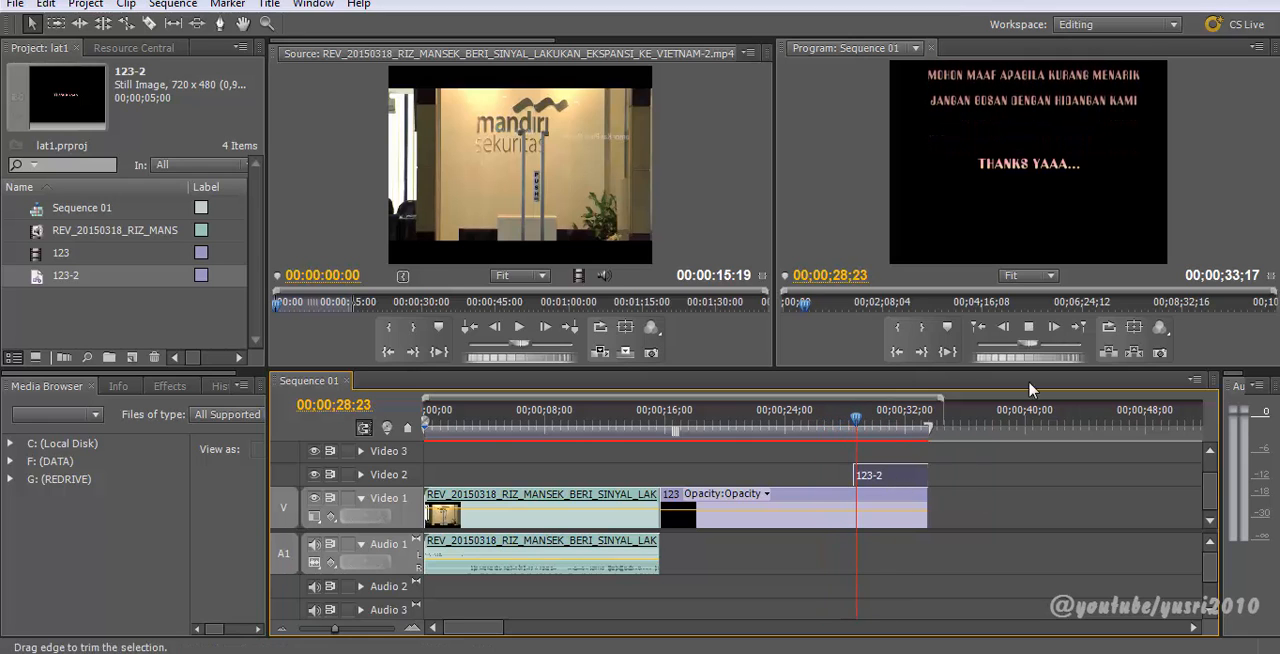
key("space")
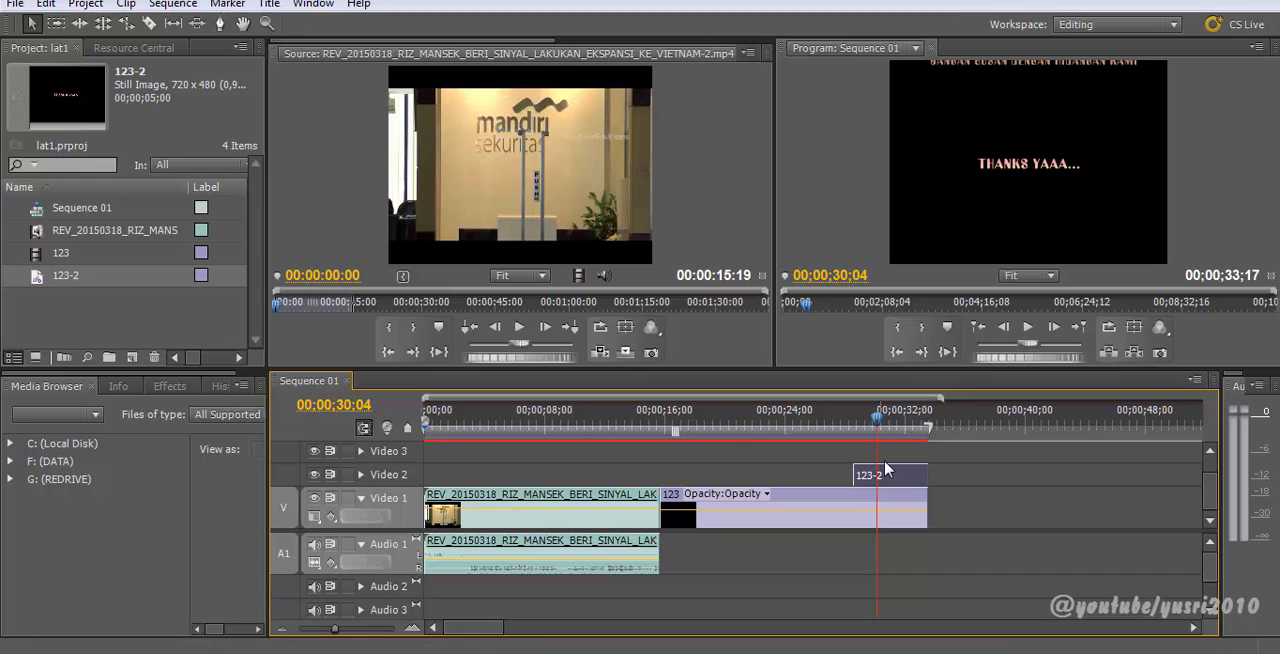
left_click_drag(900, 484, 924, 478)
left_click_drag(877, 424, 873, 431)
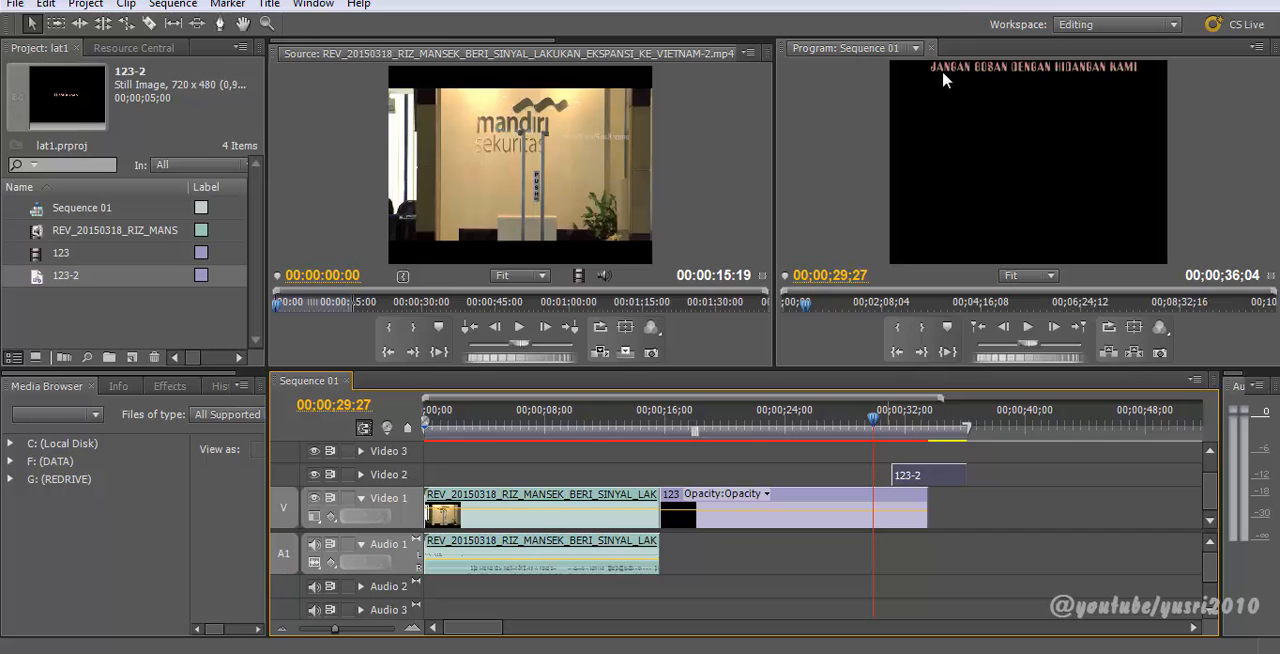
Step: Nudge 123-2 slightly later on Video 2 and preview the sequence ending
key("space")
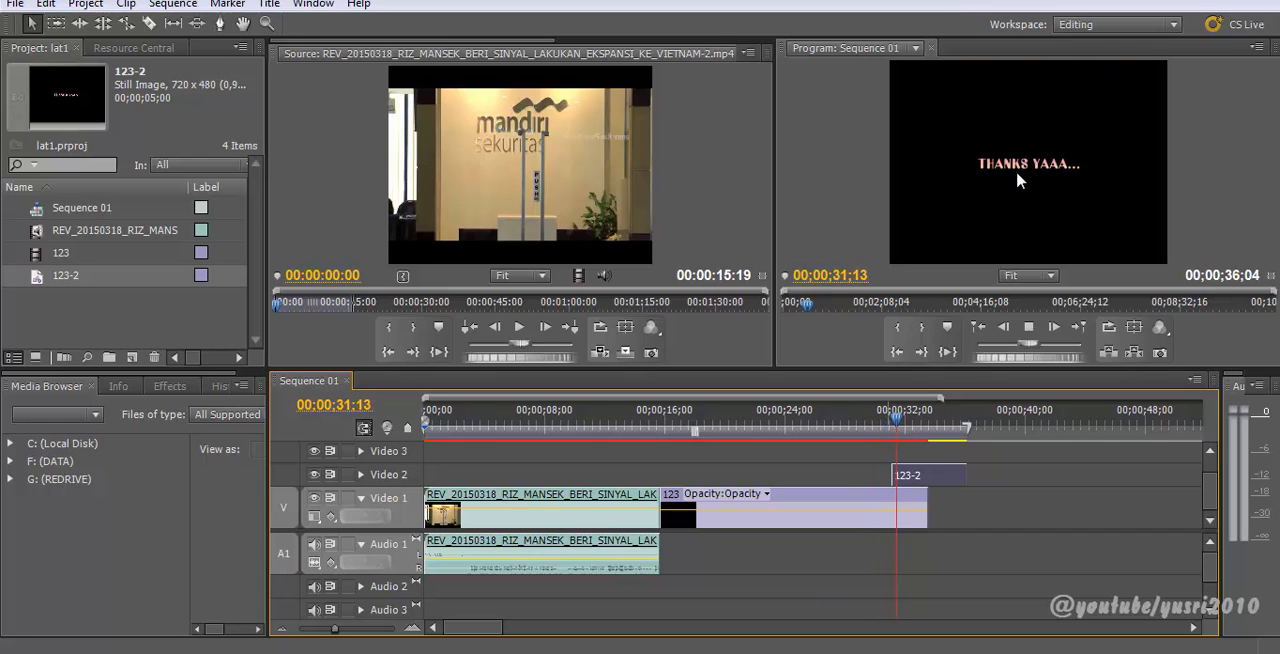
key("space")
left_click_drag(921, 481, 937, 485)
left_click(893, 428)
key("space")
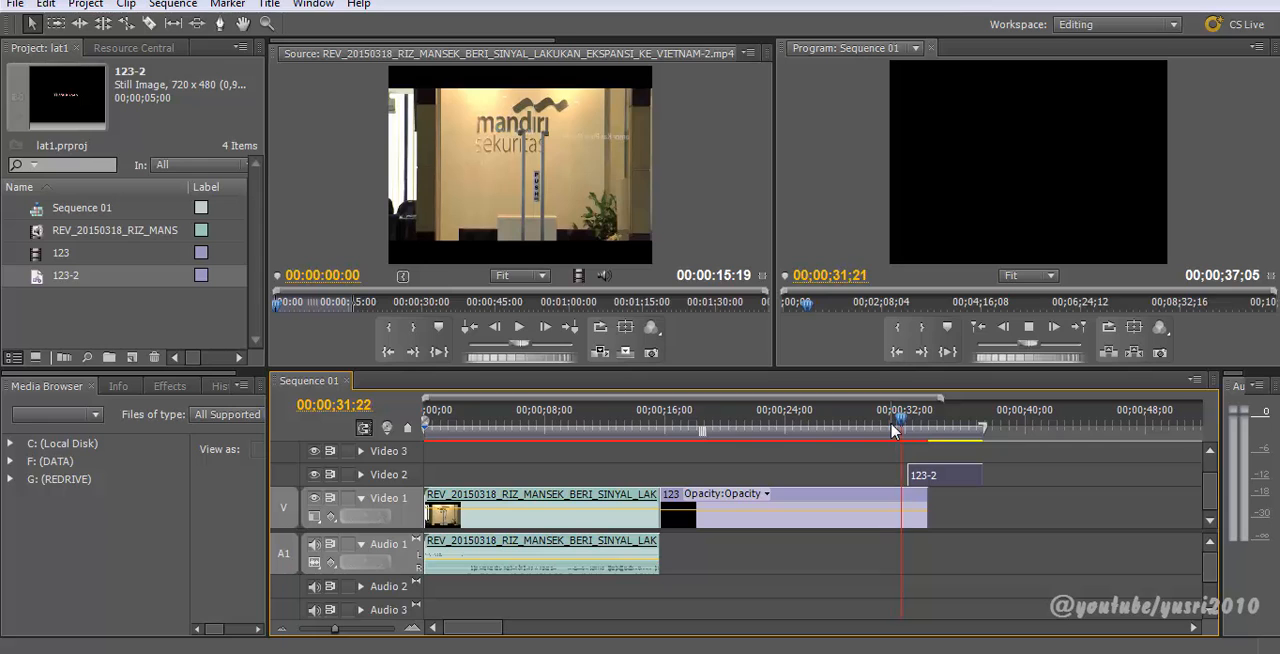
left_click_drag(903, 421, 867, 420)
key("space")
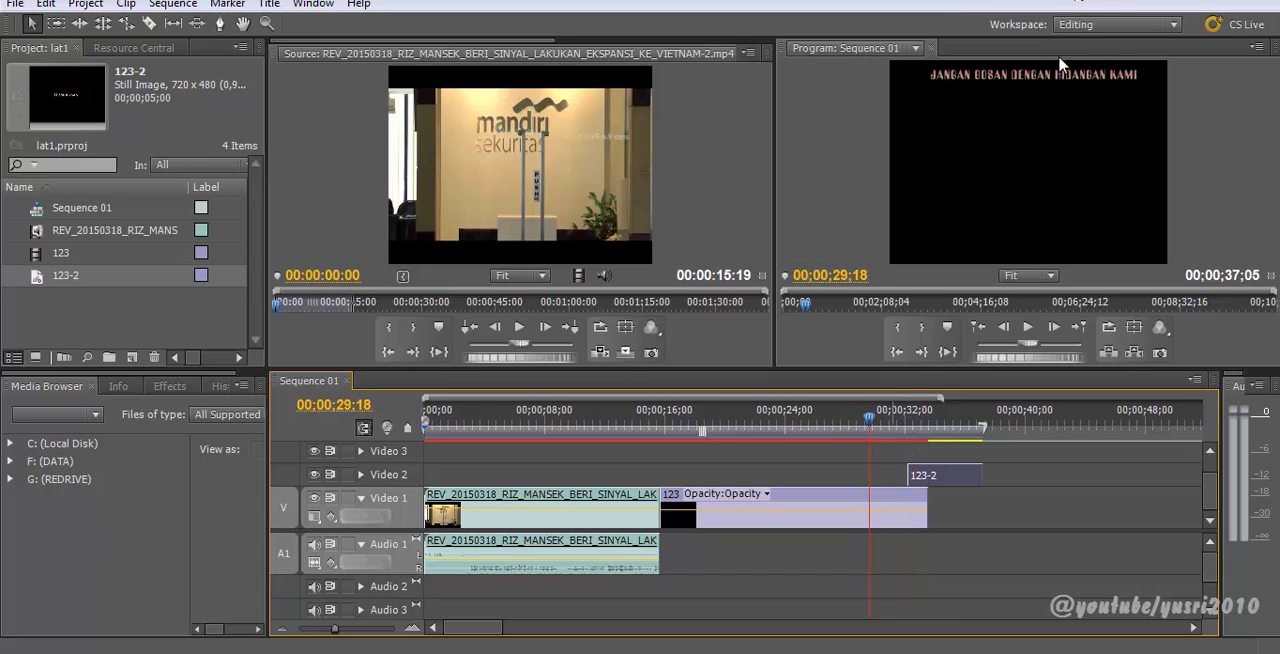
key("space")
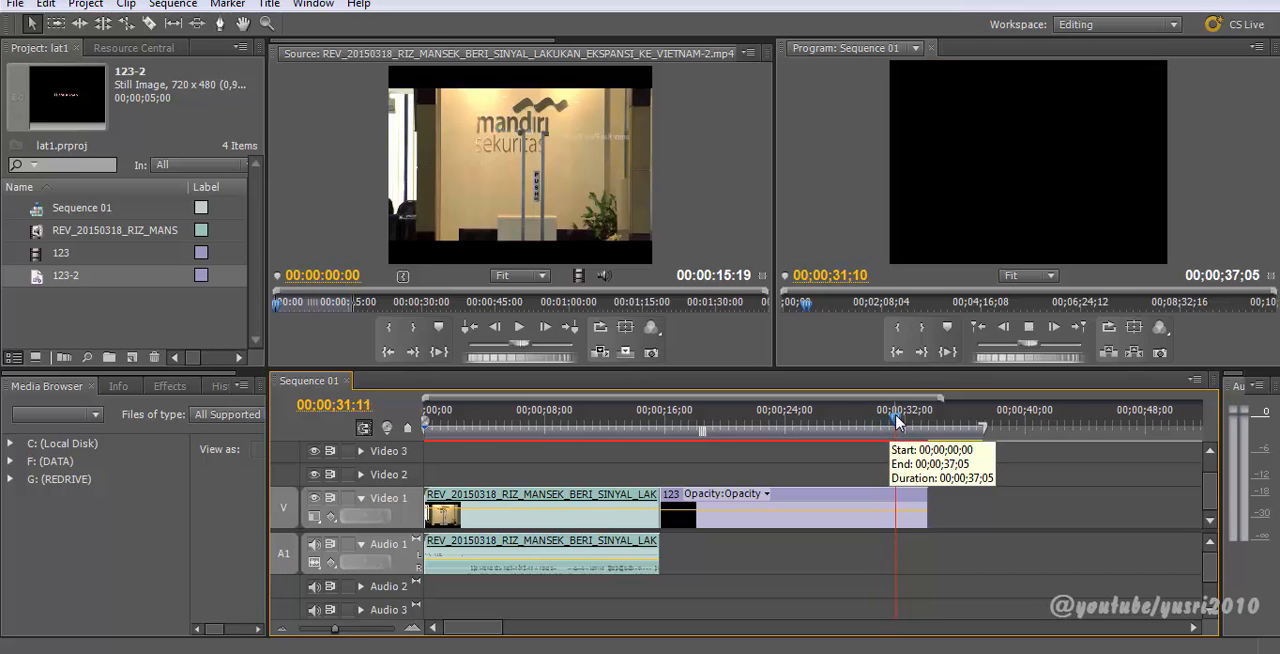
key("space")
Step: Slide 123-2 back slightly earlier on Video 2 and scrub through the ending to check the overlap
left_click_drag(926, 477, 910, 477)
left_click_drag(896, 422, 907, 450)
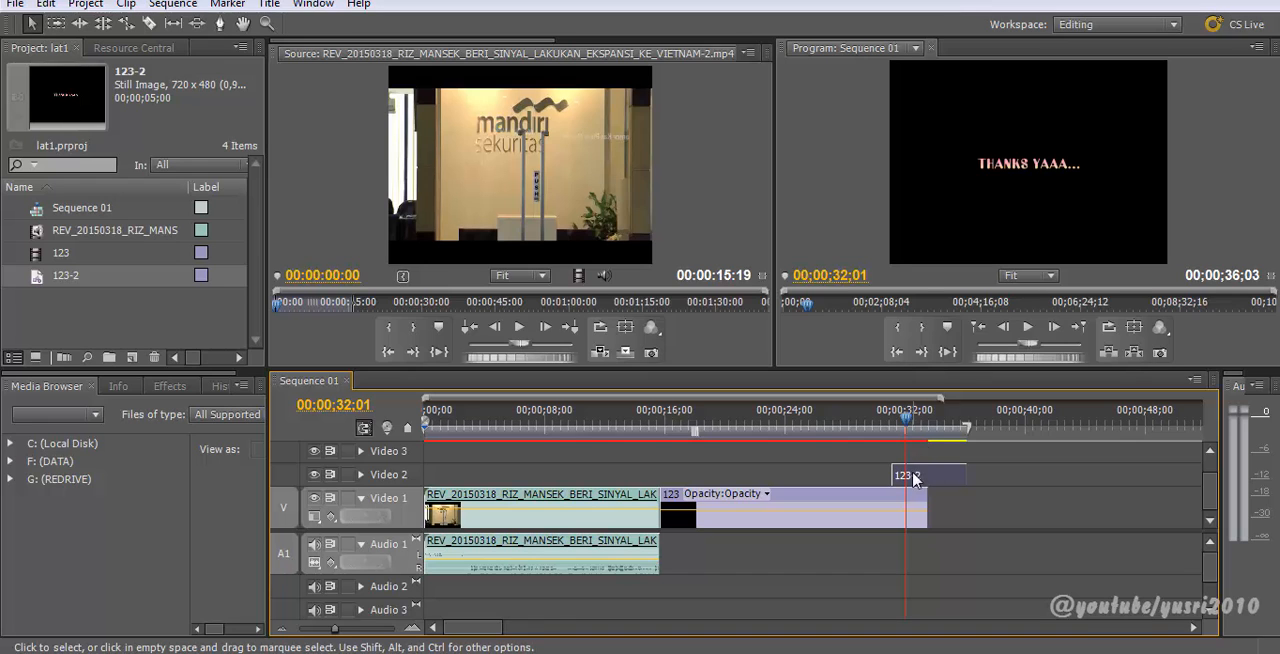
mouse_move(866, 440)
left_mouse_down()
mouse_move(891, 440)
mouse_move(842, 440)
mouse_move(922, 442)
mouse_move(870, 430)
left_mouse_up()
key("space")
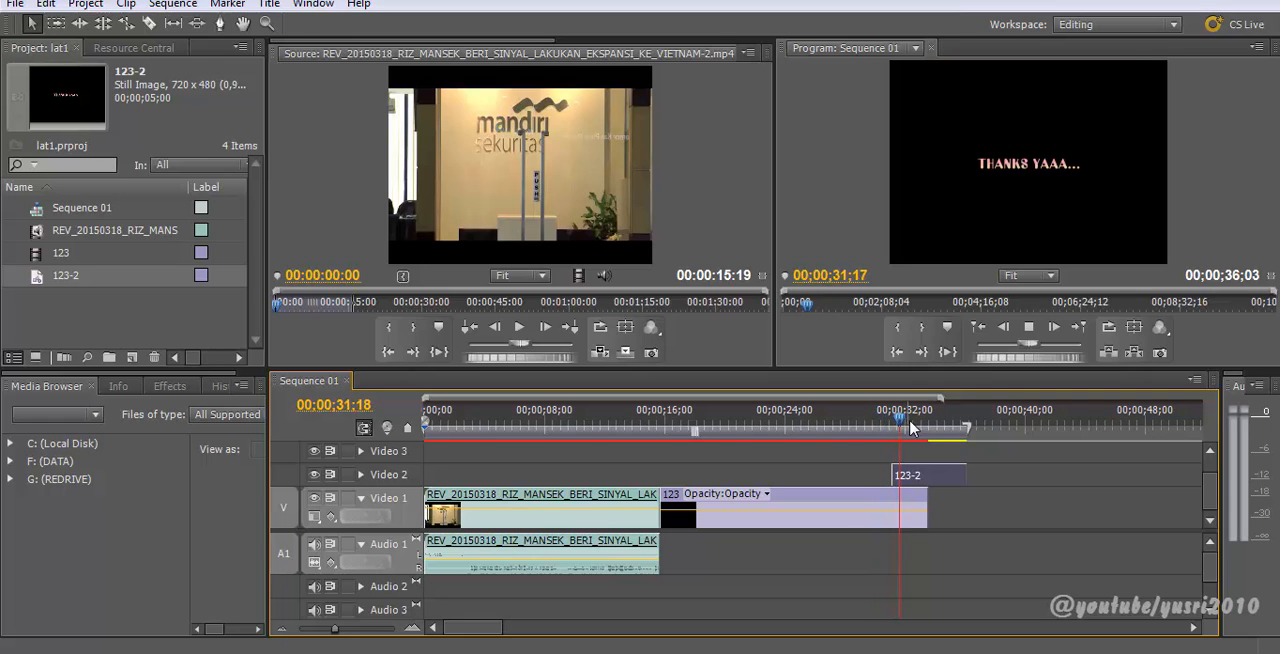
left_click(918, 425)
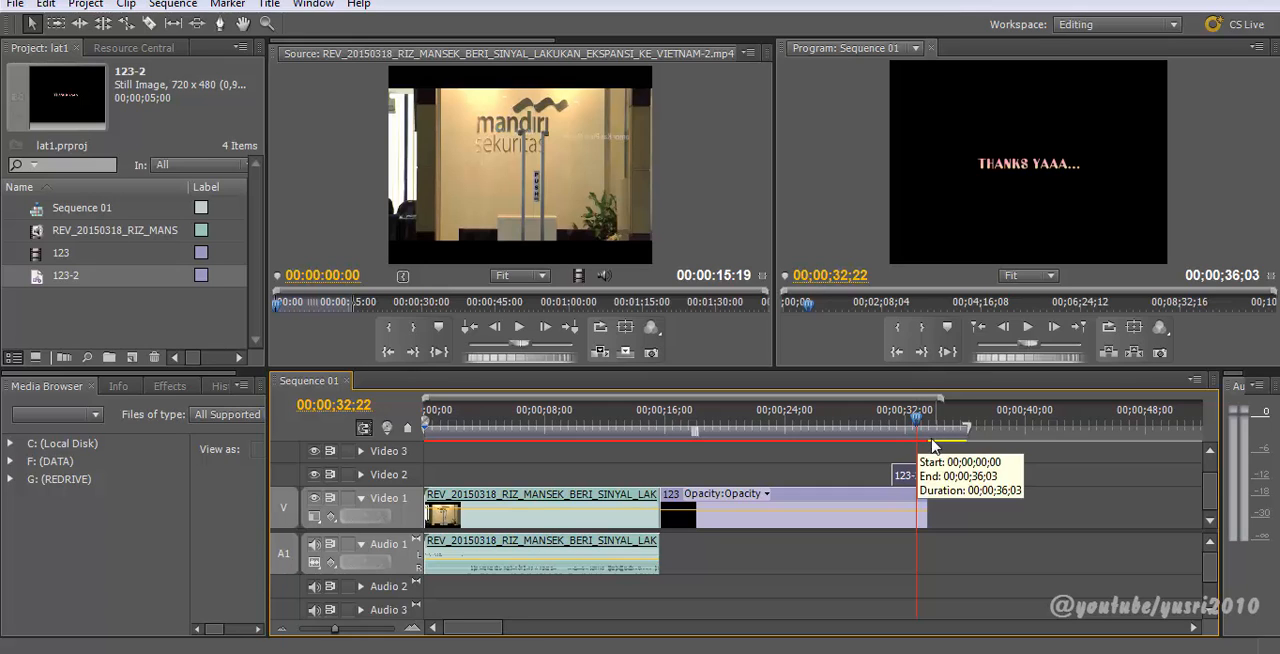
left_click(945, 428)
left_click_drag(960, 435, 871, 440)
left_click_drag(766, 452, 872, 480)
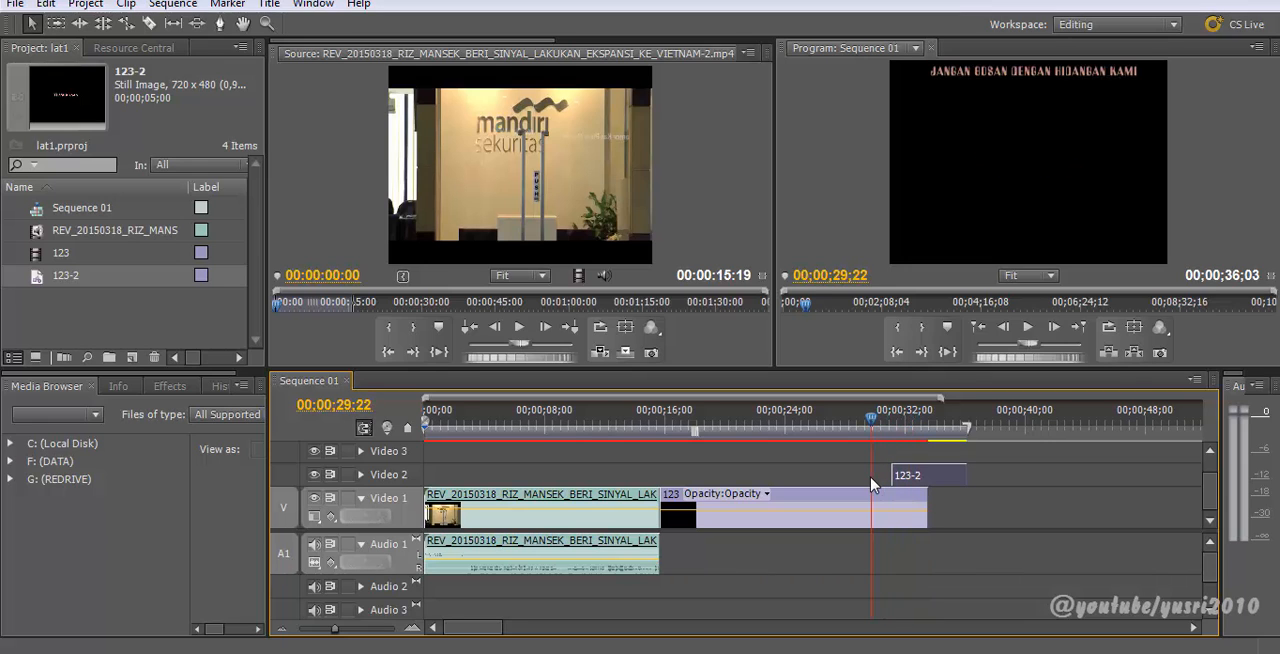
left_click_drag(872, 418, 904, 430)
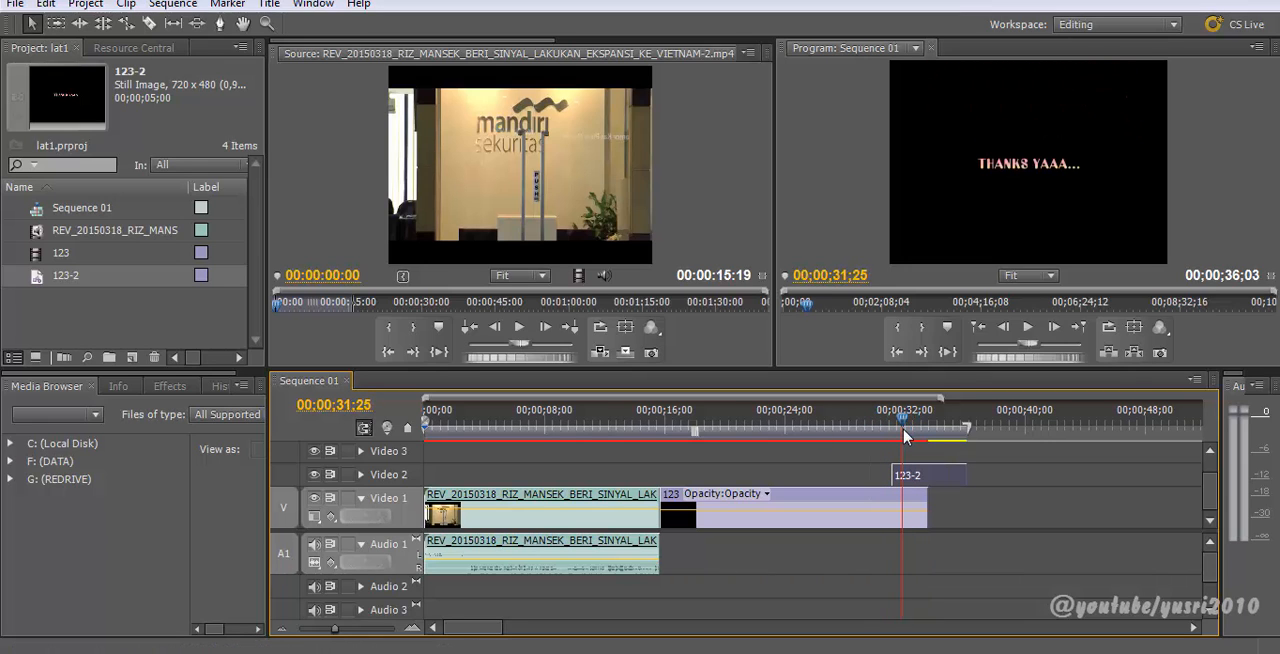
left_click_drag(904, 434, 908, 416)
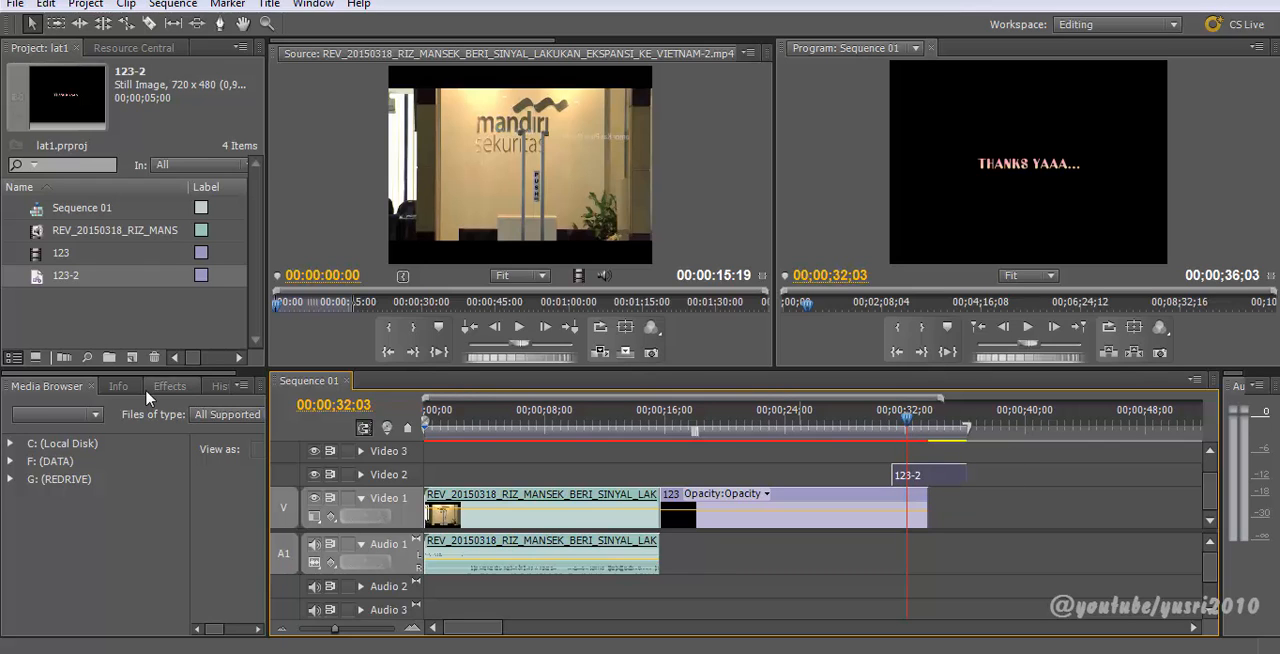
Step: Apply the Cross Zoom video transition to the start of 123-2 on Video 2
left_click(91, 386)
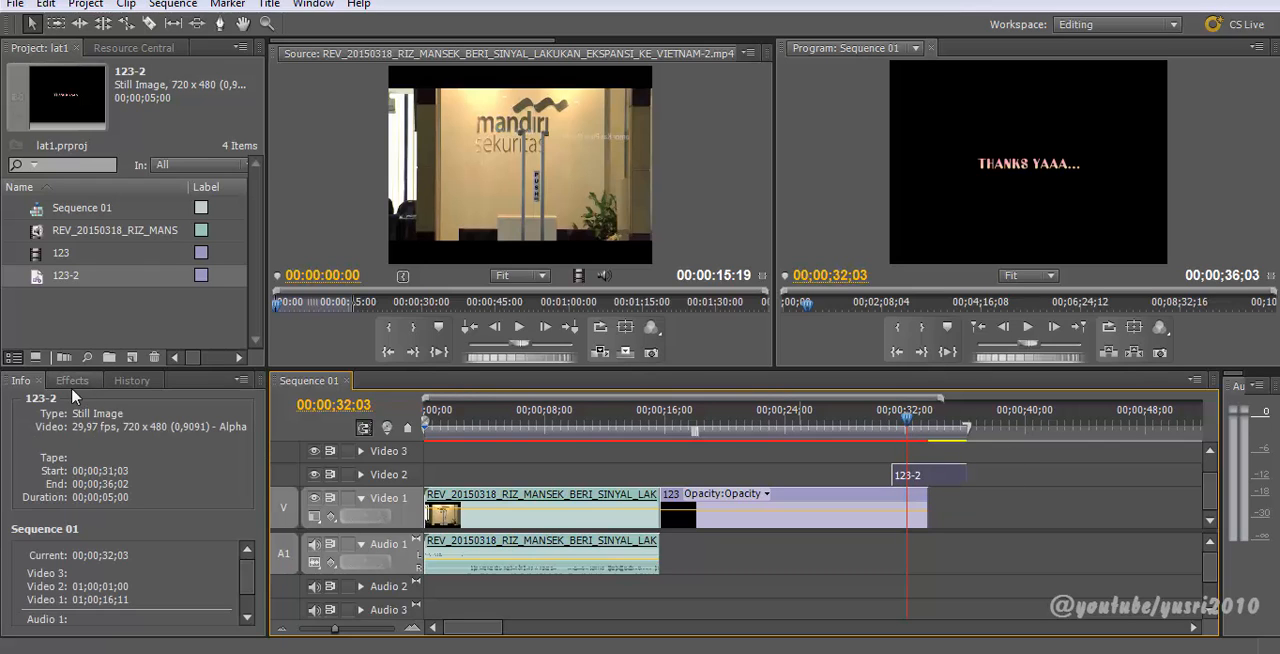
left_click(40, 381)
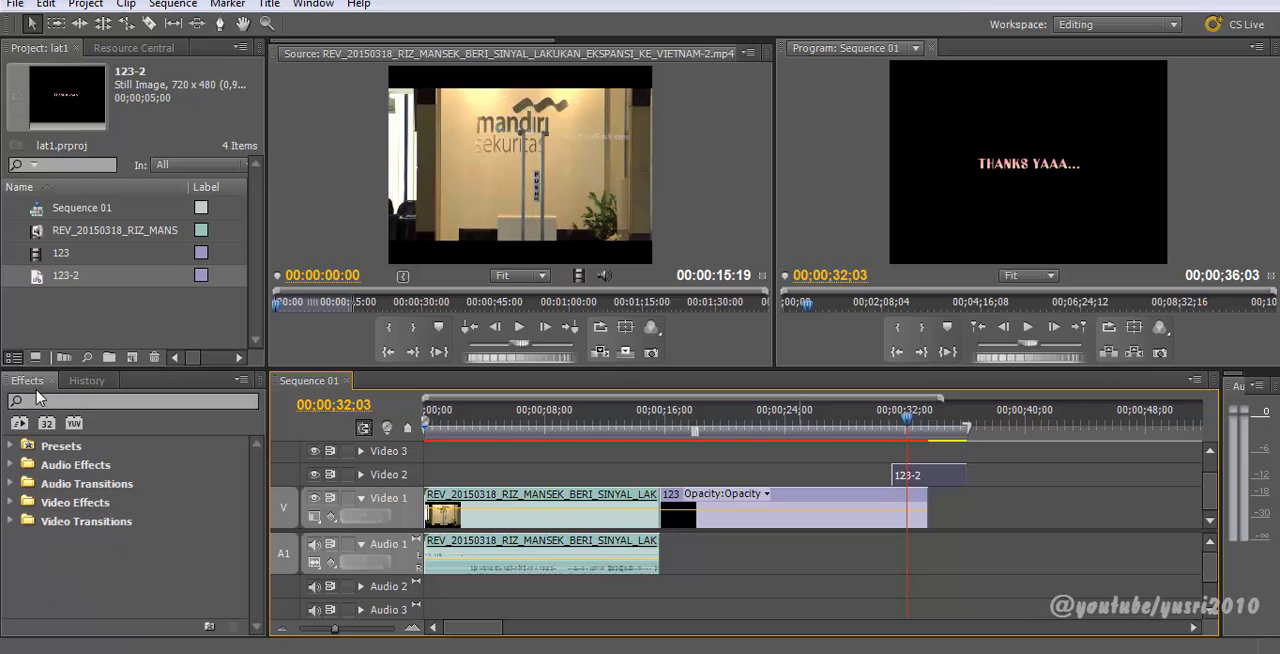
left_click(11, 522)
scroll(44, 546, "down", 3)
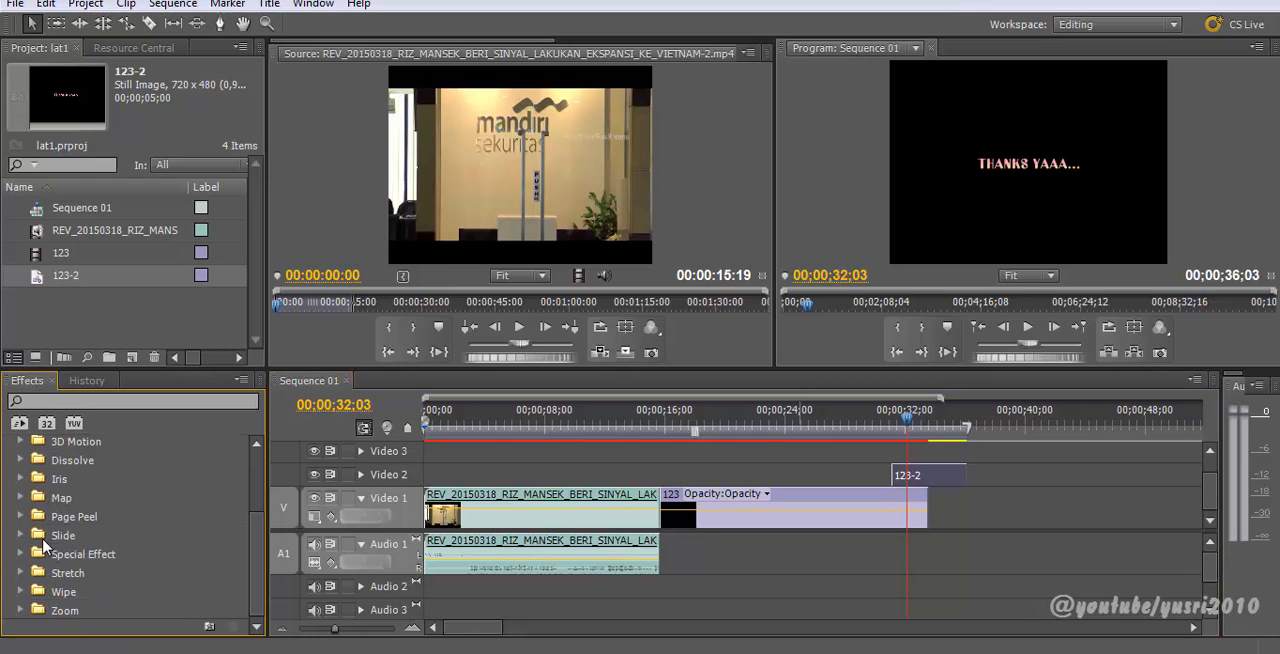
left_click(21, 611)
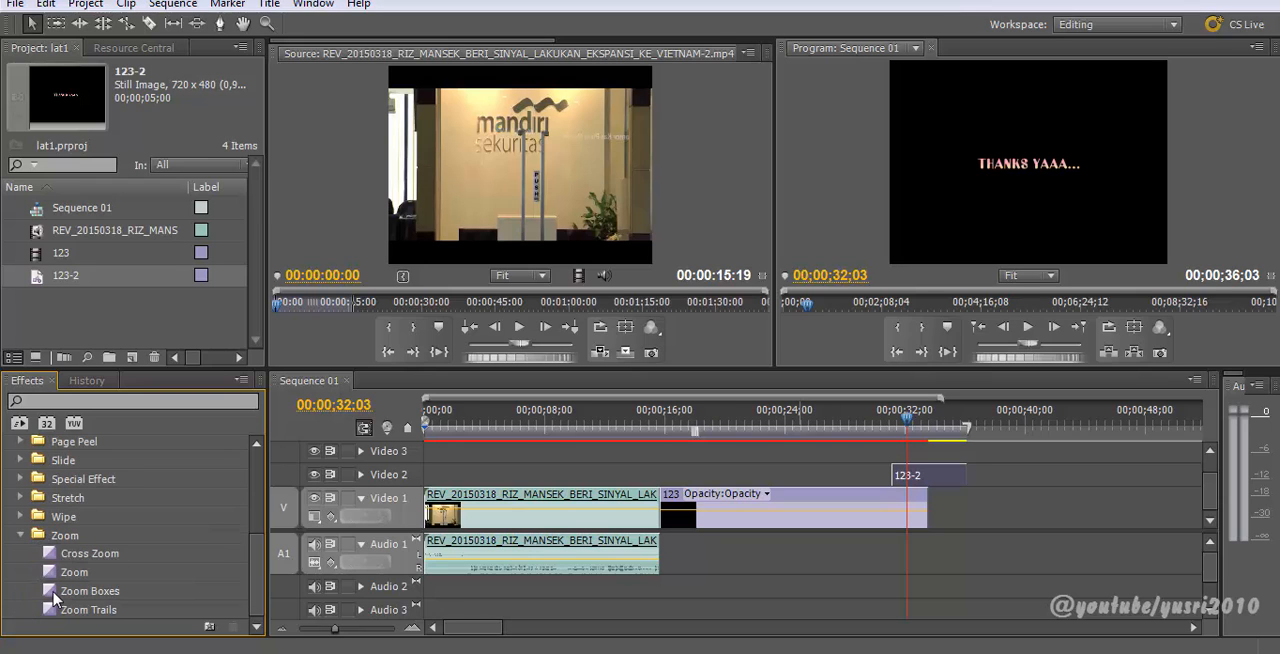
left_click_drag(54, 557, 884, 449)
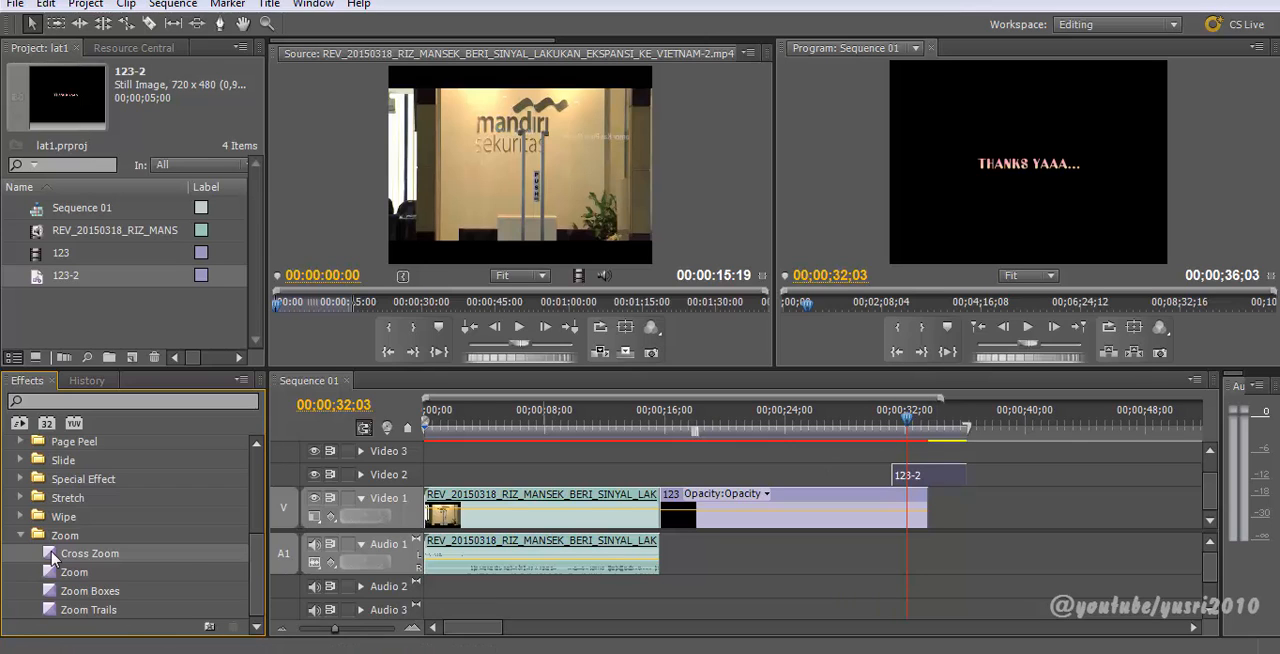
left_click_drag(54, 557, 793, 455)
left_click_drag(928, 478, 908, 480)
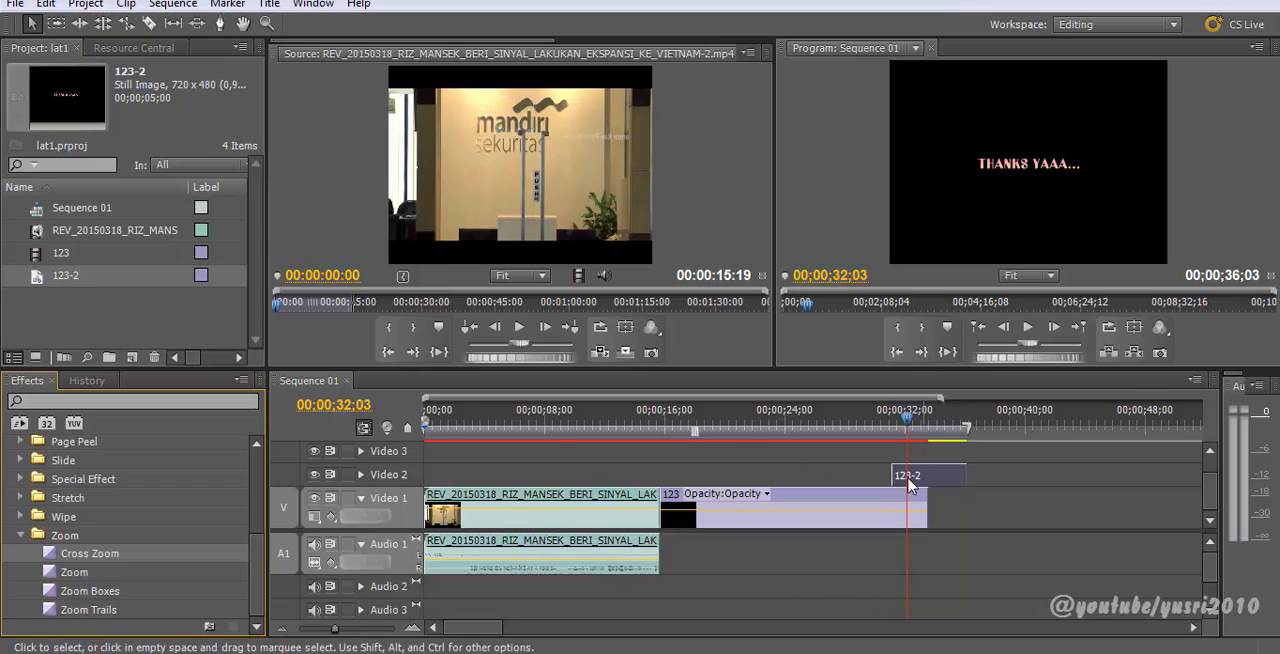
left_click_drag(44, 558, 905, 476)
Step: Preview the Cross Zoom transition into the THANKS YAAA... title
left_click_drag(905, 420, 893, 420)
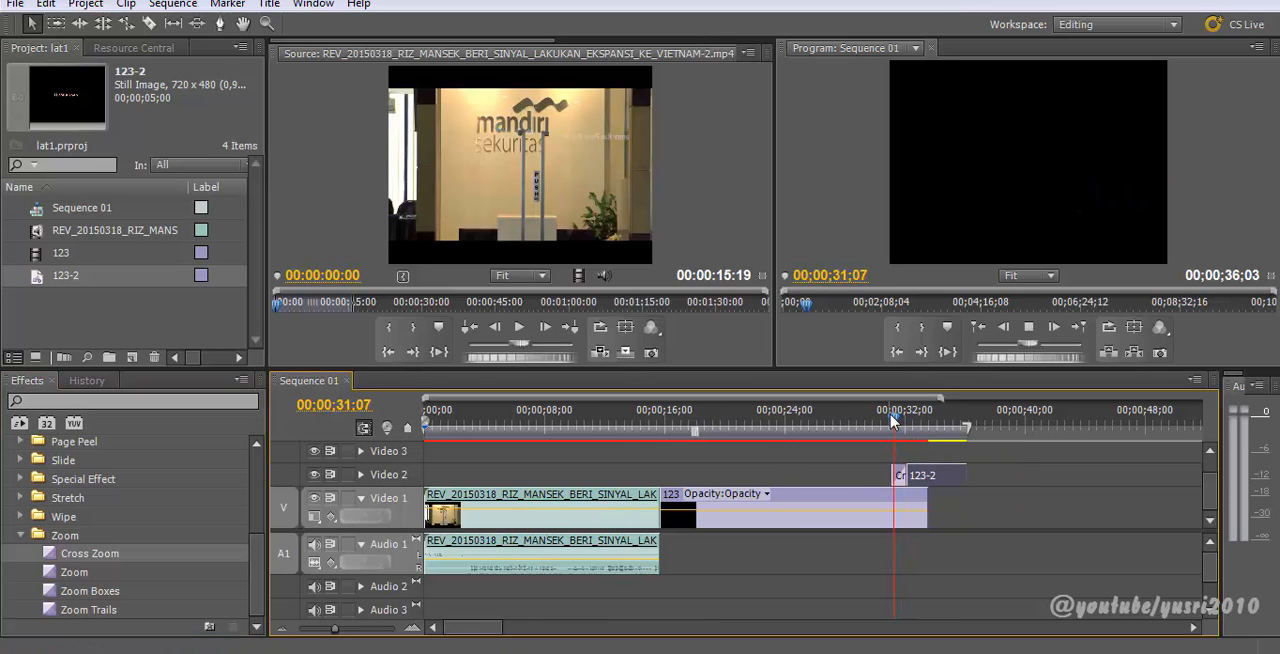
key("space")
left_click_drag(902, 420, 890, 418)
key("space")
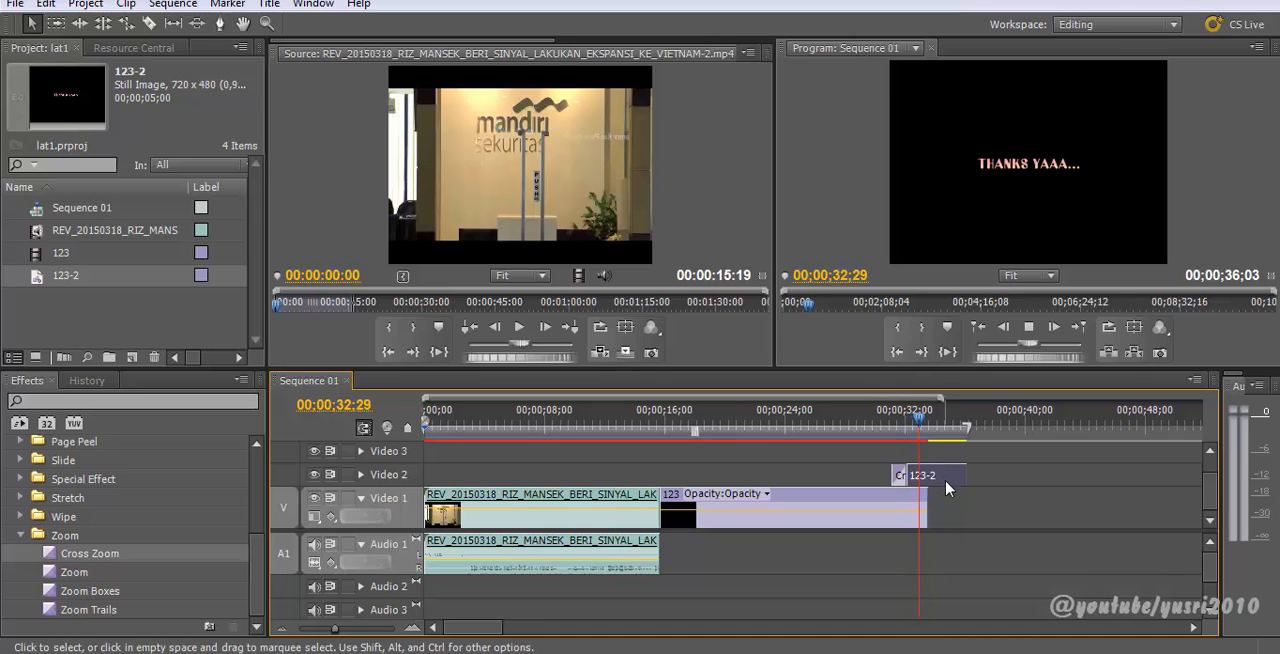
double_click(940, 476)
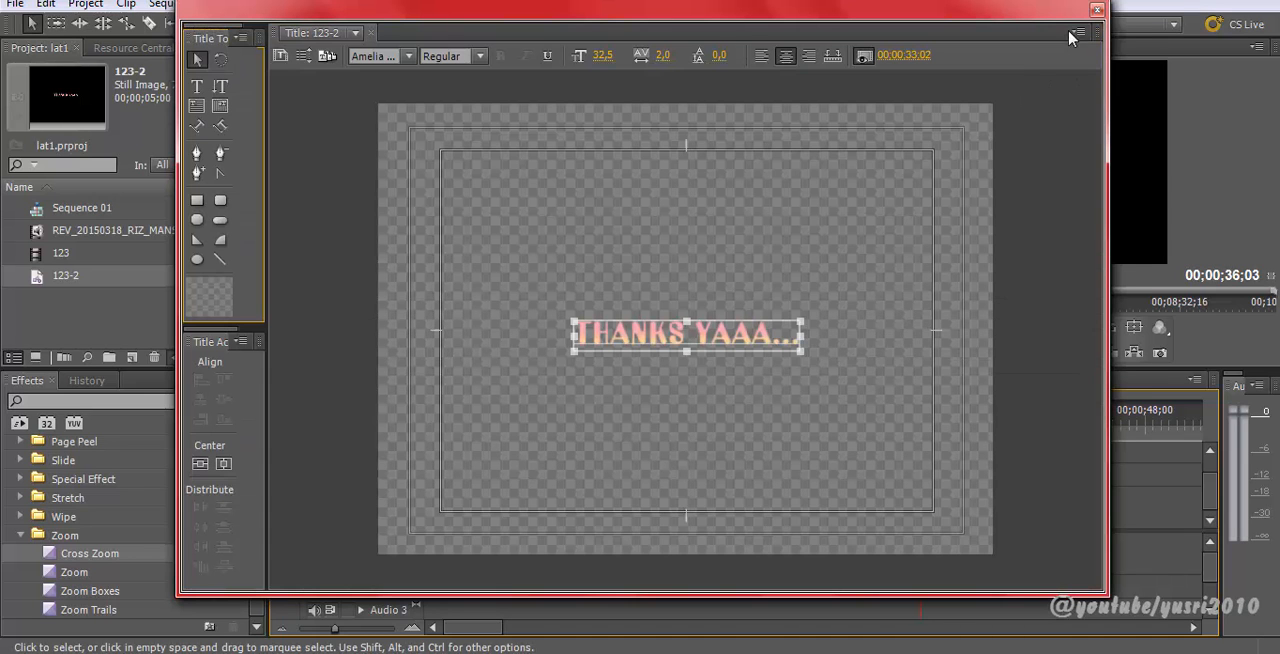
left_click(1097, 9)
left_click(927, 476)
left_click(925, 413)
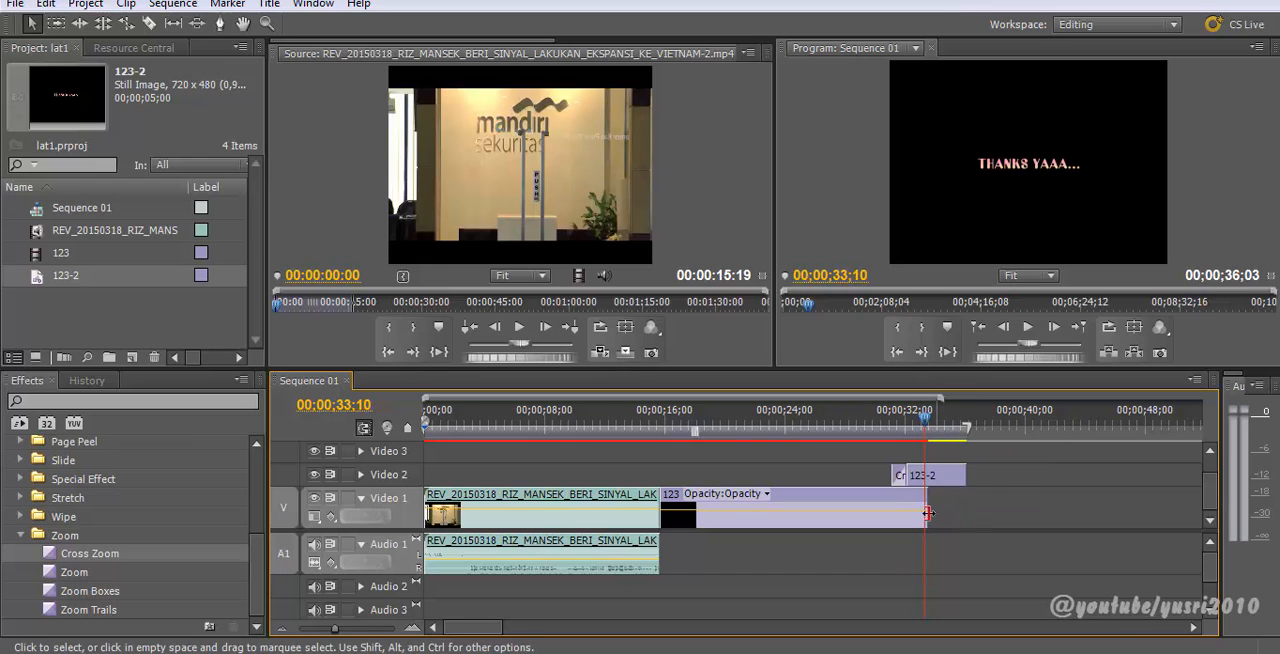
scroll(700, 139, "down", 4)
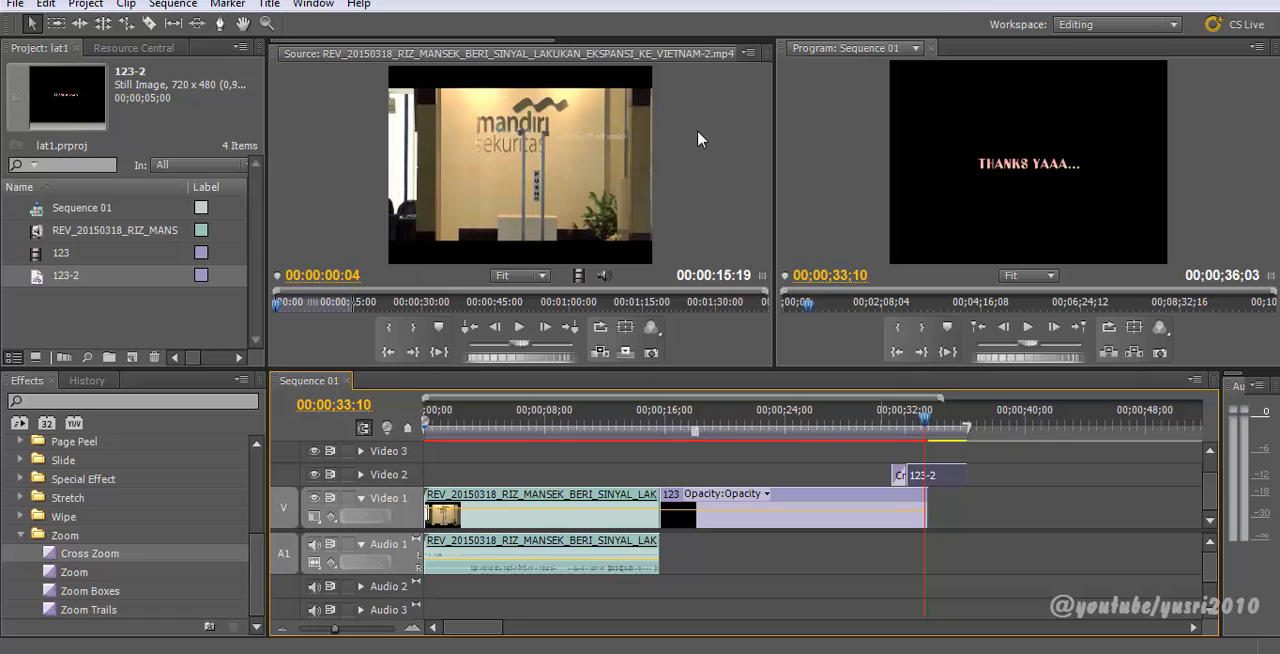
double_click(935, 481)
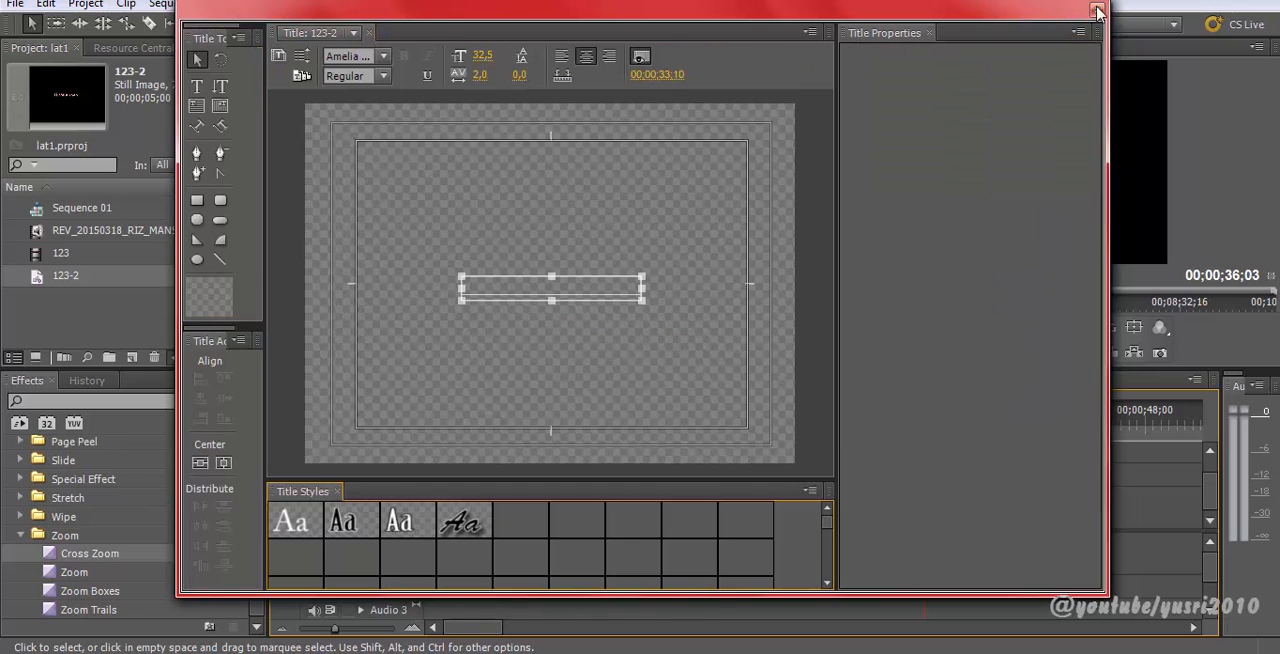
left_click(1098, 9)
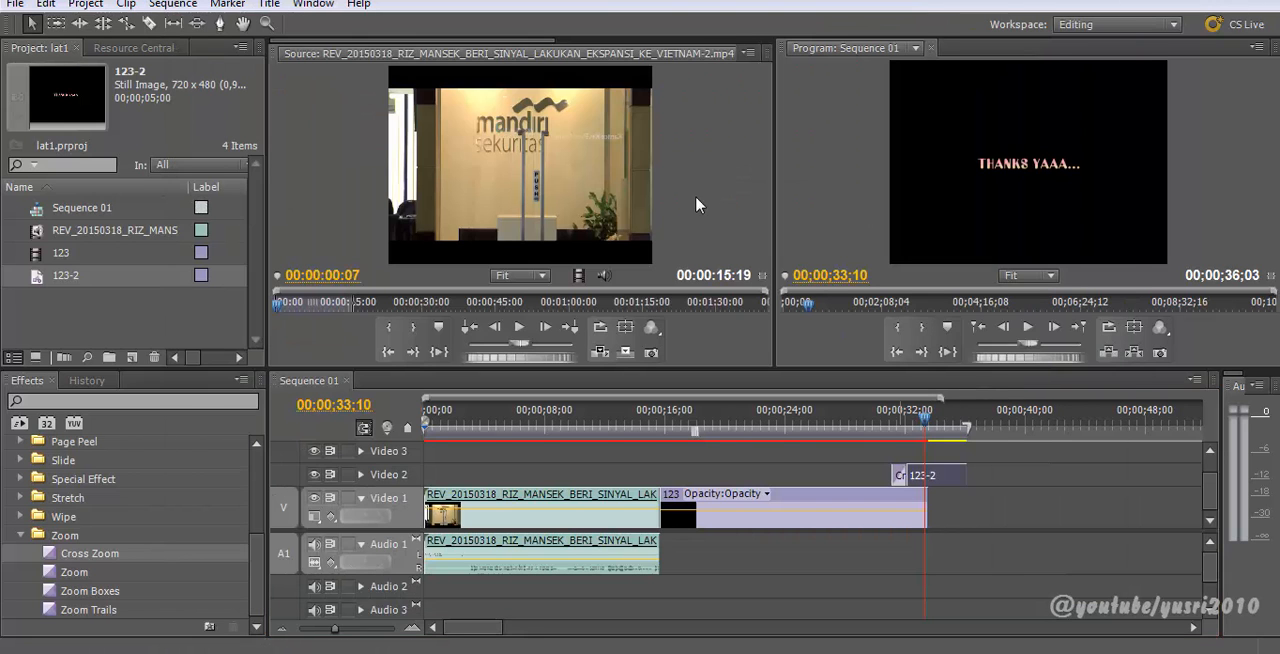
scroll(710, 188, "down", 1)
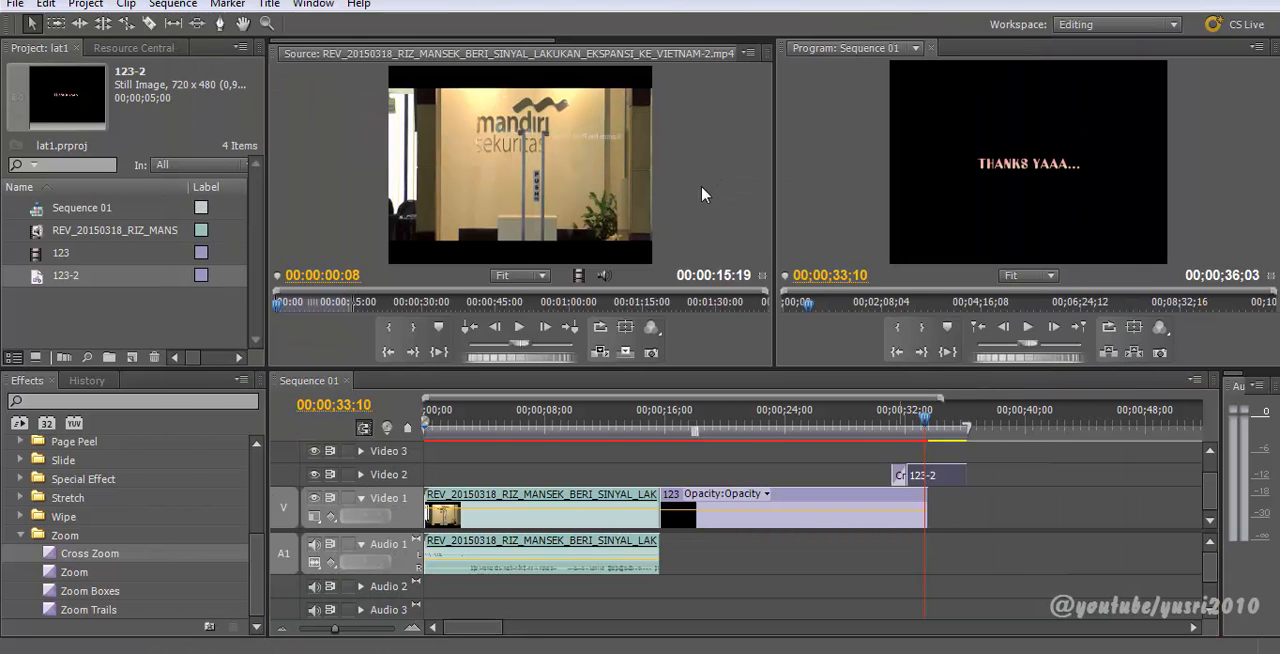
left_click(624, 54)
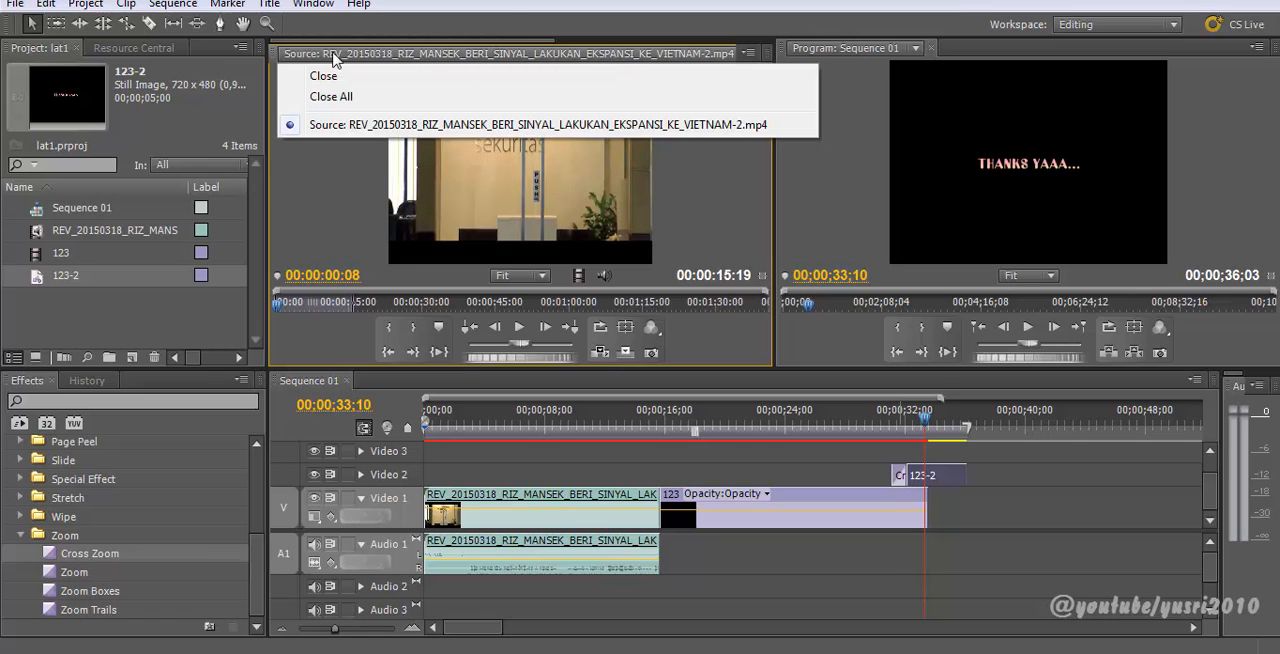
left_click(278, 55)
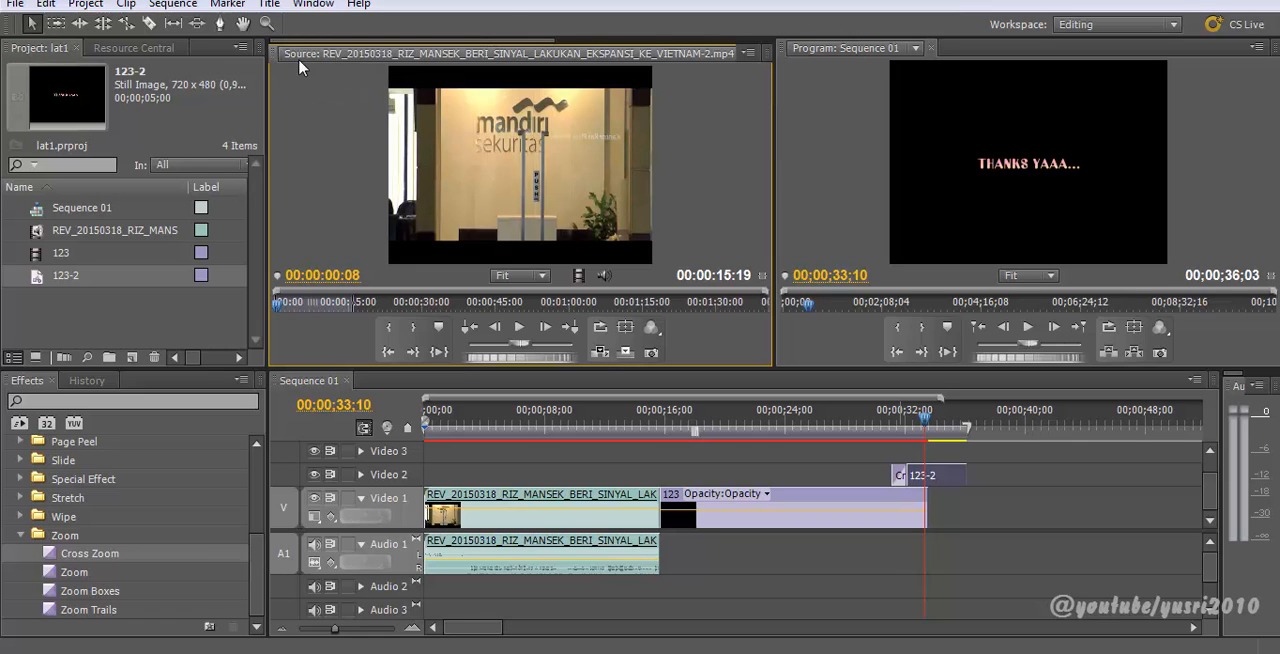
scroll(354, 214, "up", 2)
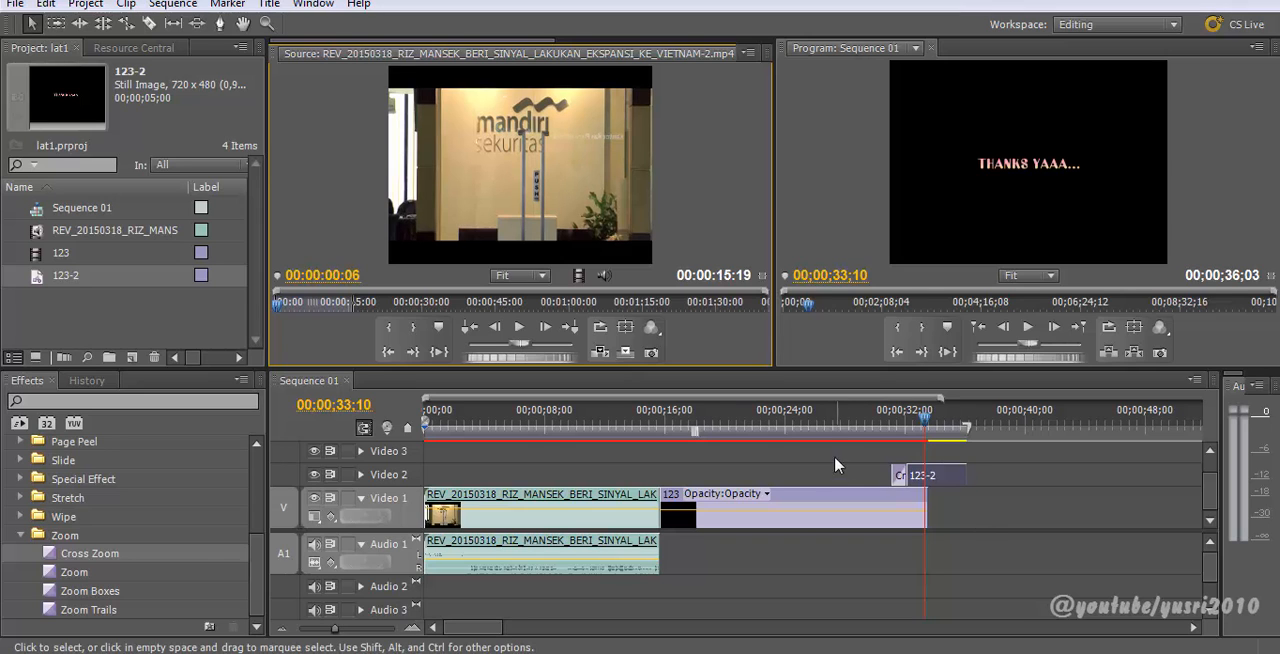
left_click(828, 420)
Step: Inspect the Motion properties of the news clip in Effect Controls
double_click(590, 515)
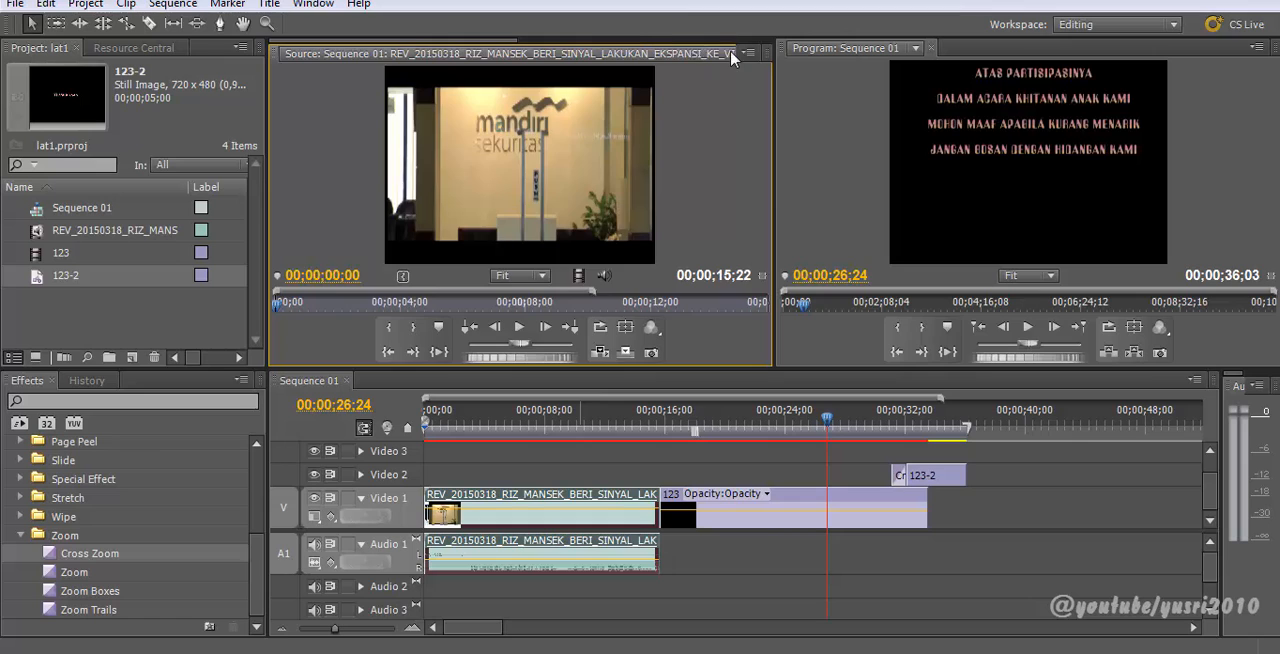
scroll(746, 60, "down", 1)
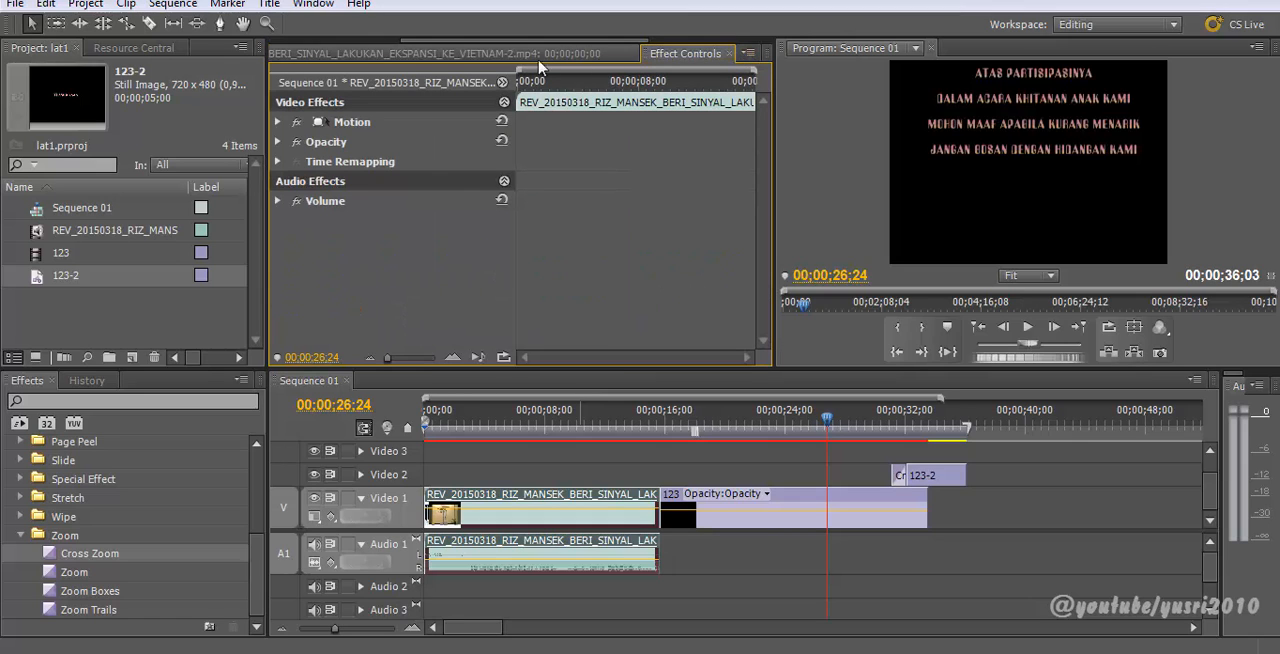
left_click(278, 122)
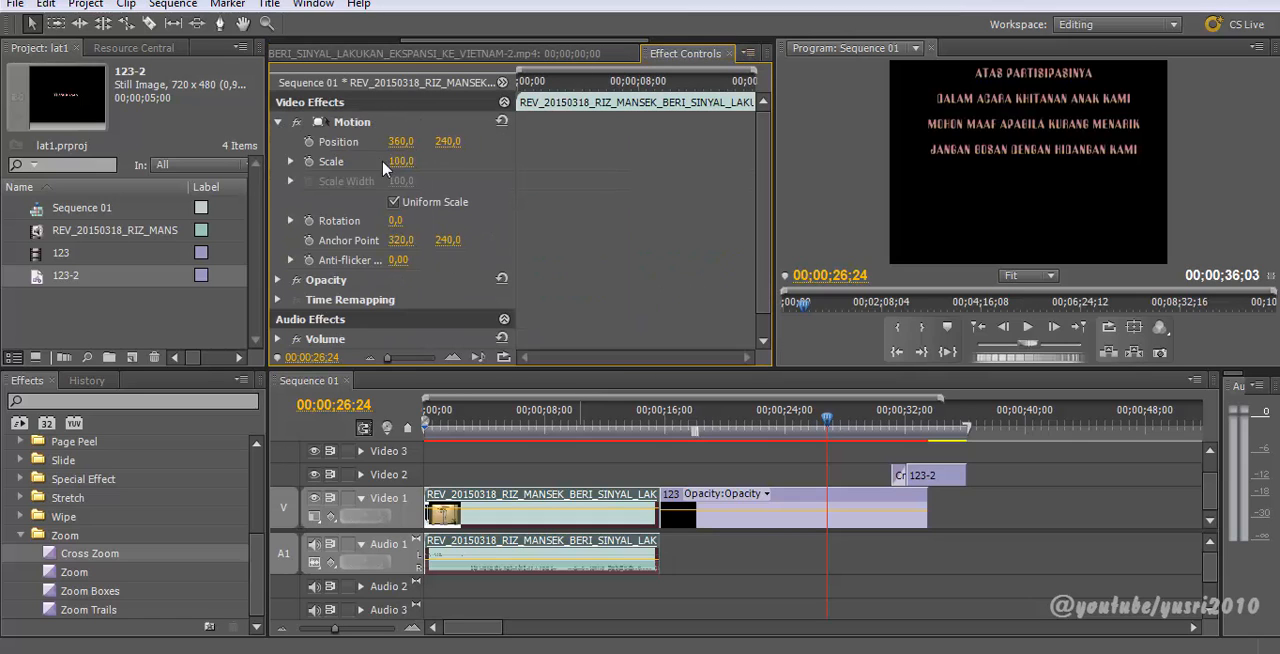
double_click(930, 478)
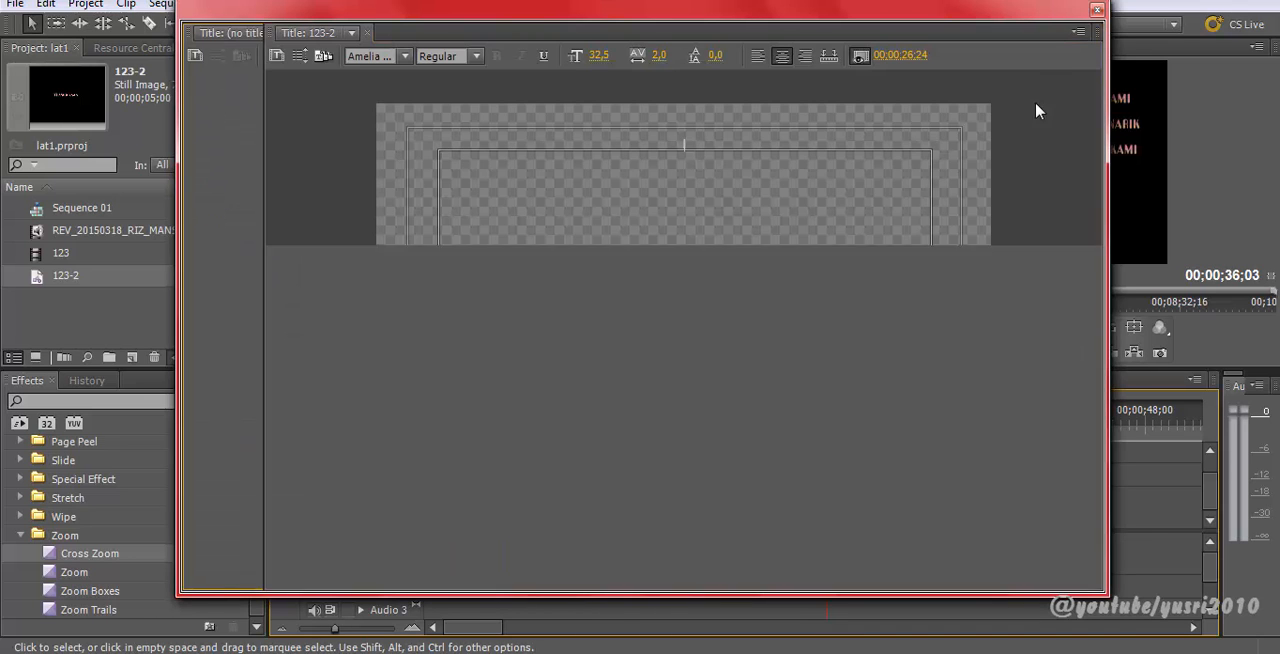
left_click(1097, 10)
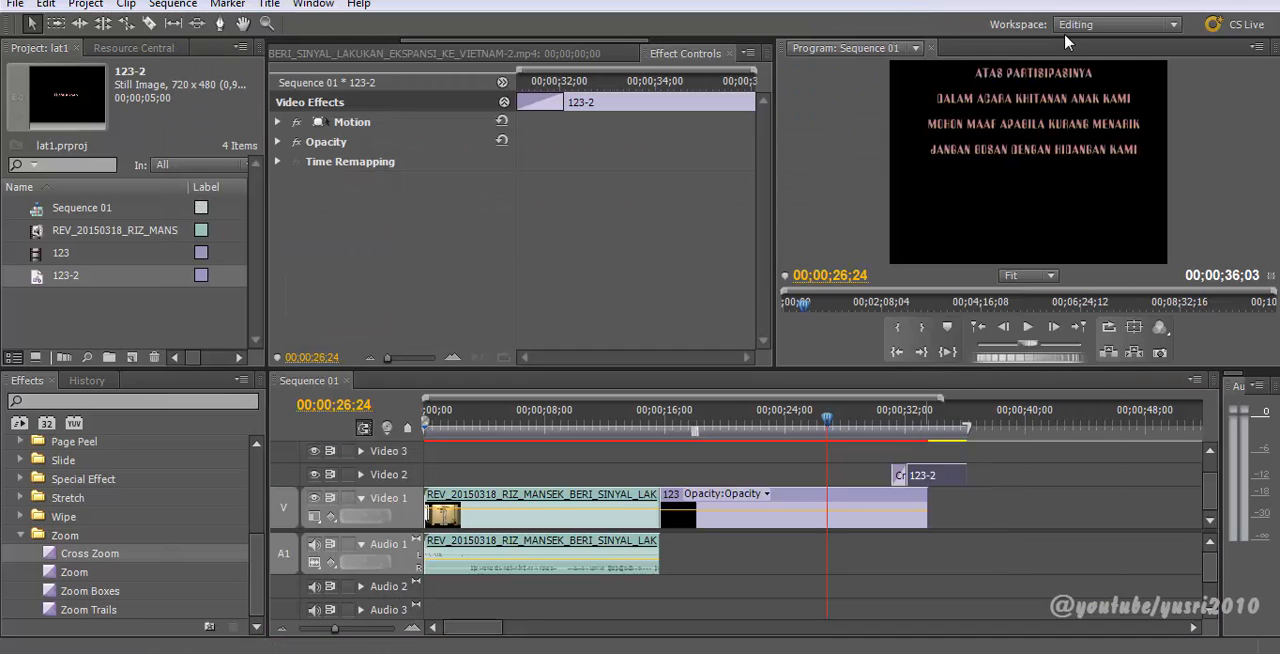
Step: Inspect the Motion properties of the 123-2 title, expanding its Scale and Rotation settings
left_click(922, 420)
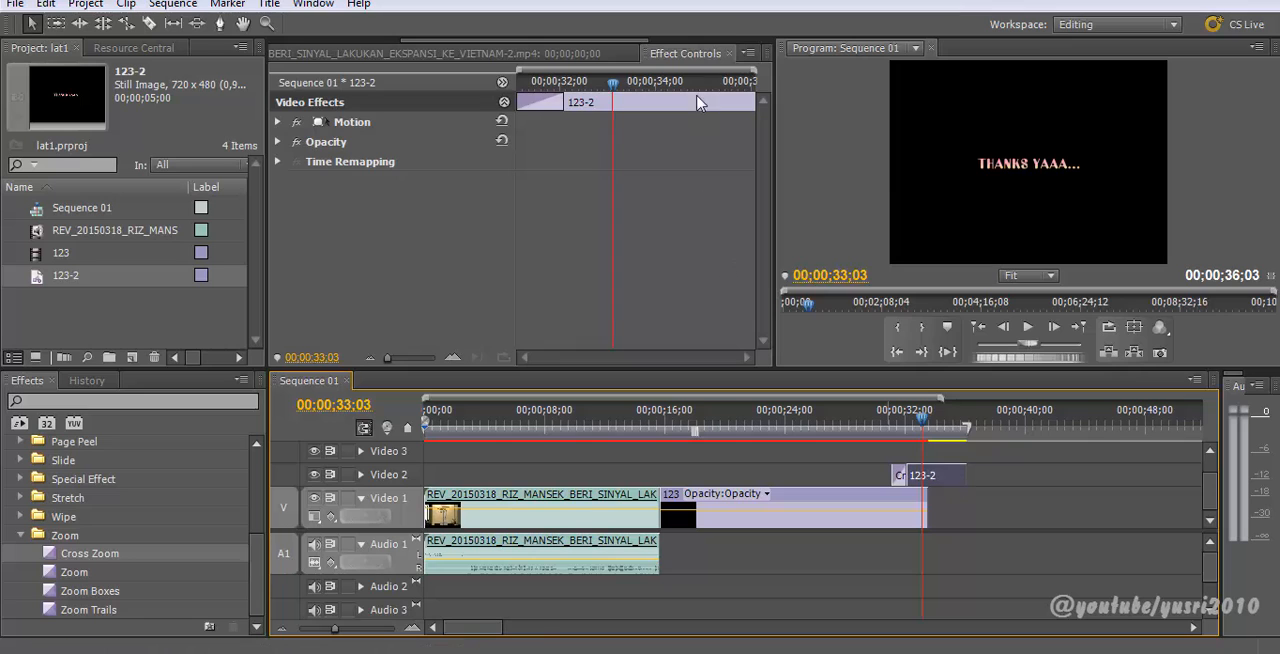
scroll(598, 54, "down", 1)
scroll(597, 54, "up", 1)
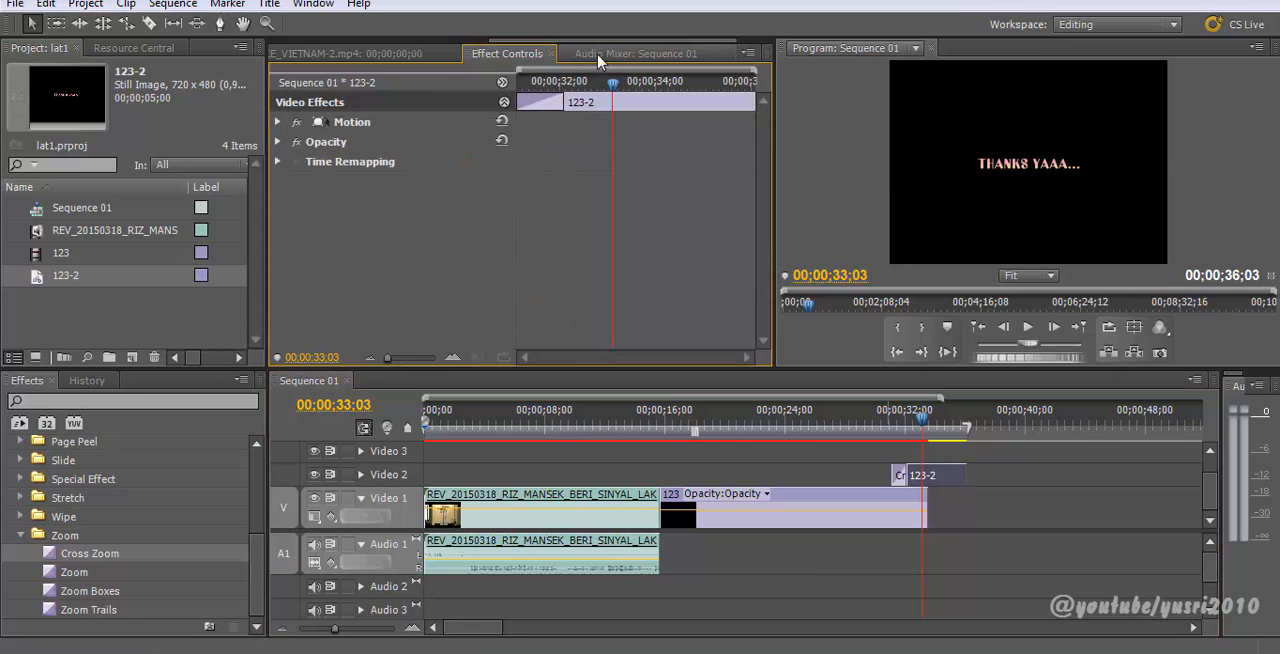
left_click(278, 122)
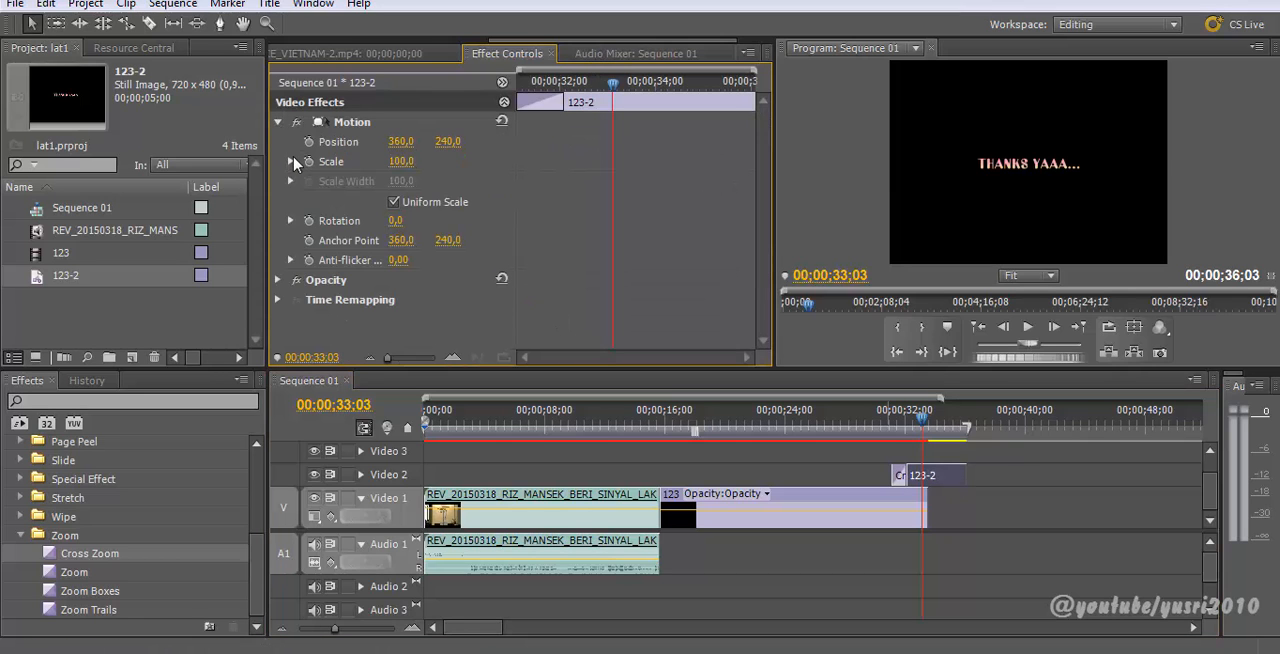
left_click(291, 161)
left_click_drag(482, 198, 529, 202)
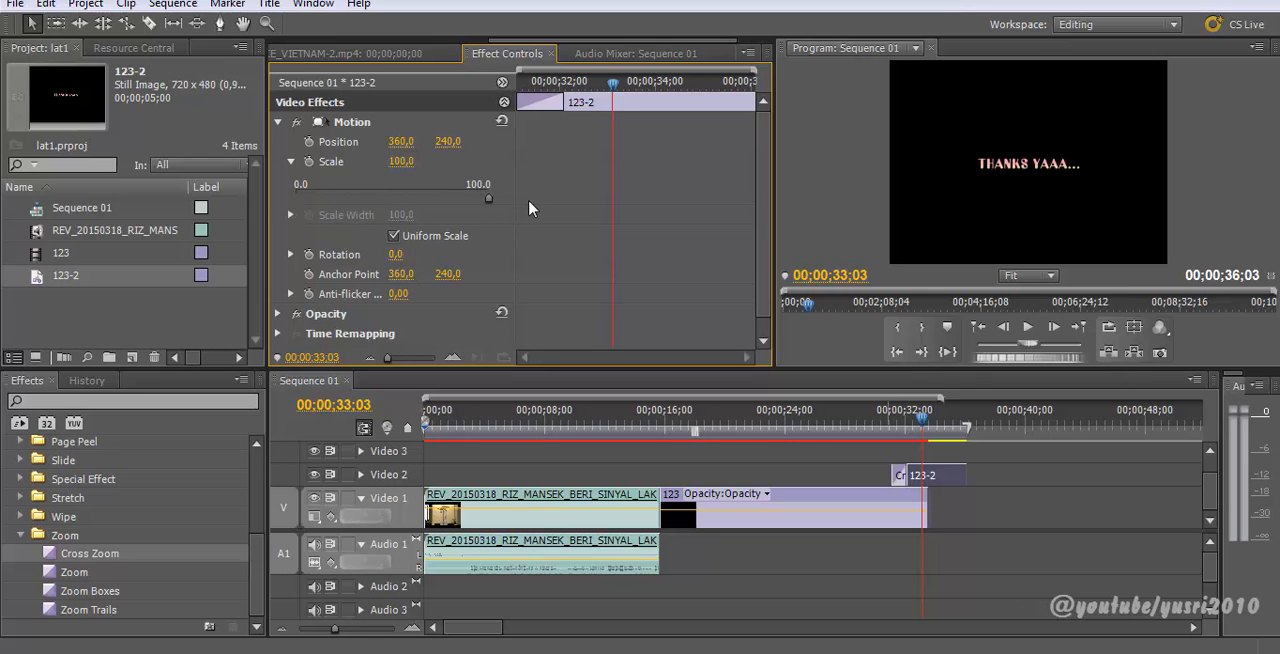
scroll(304, 274, "down", 1)
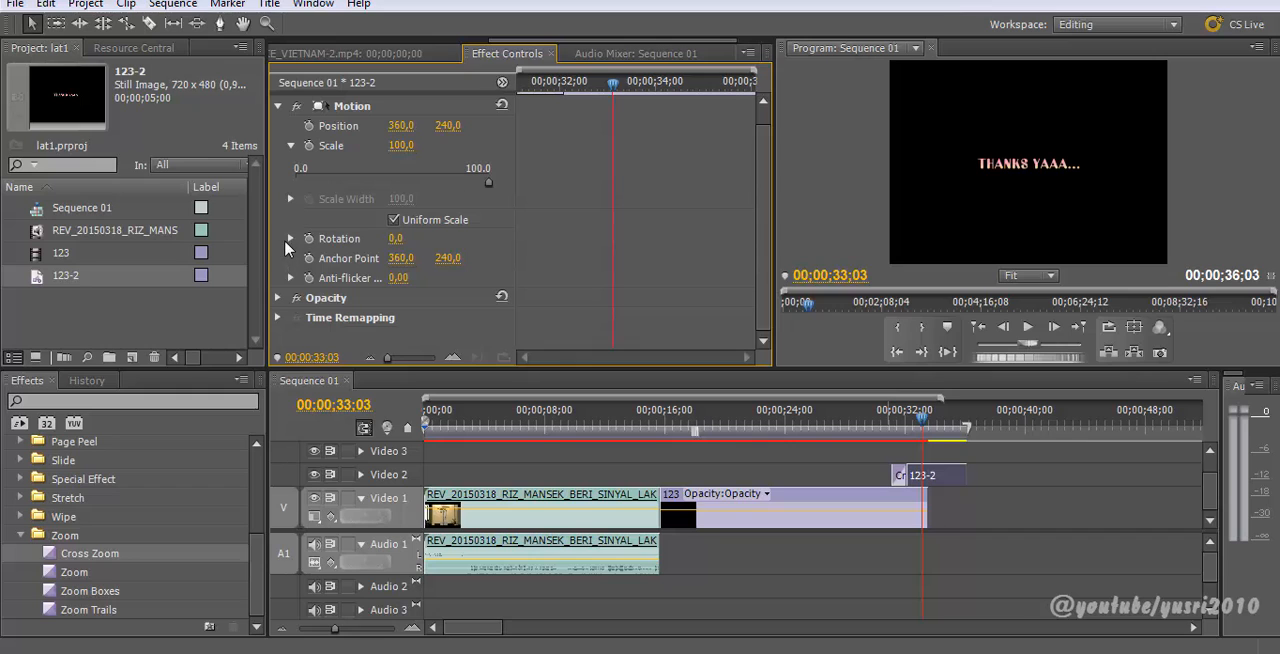
left_click(292, 239)
left_click_drag(400, 262, 399, 262)
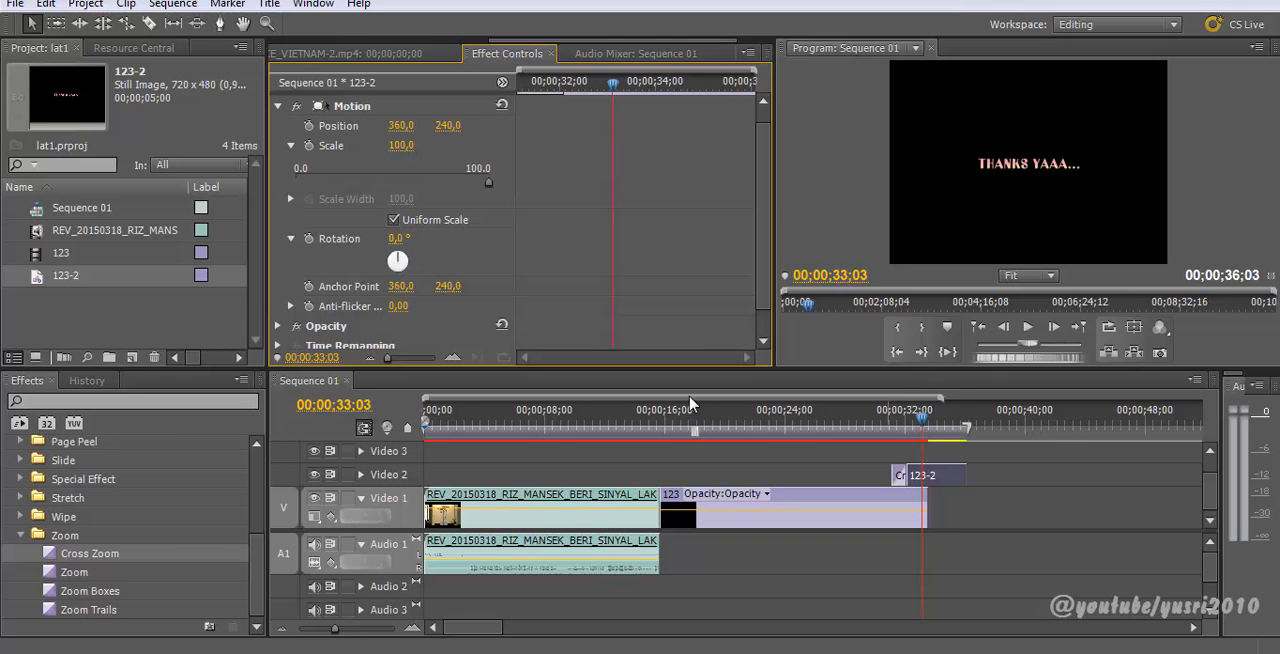
Step: Replay the transition into the title, then delete the Cross Zoom transition from the start of 123-2
left_click(892, 429)
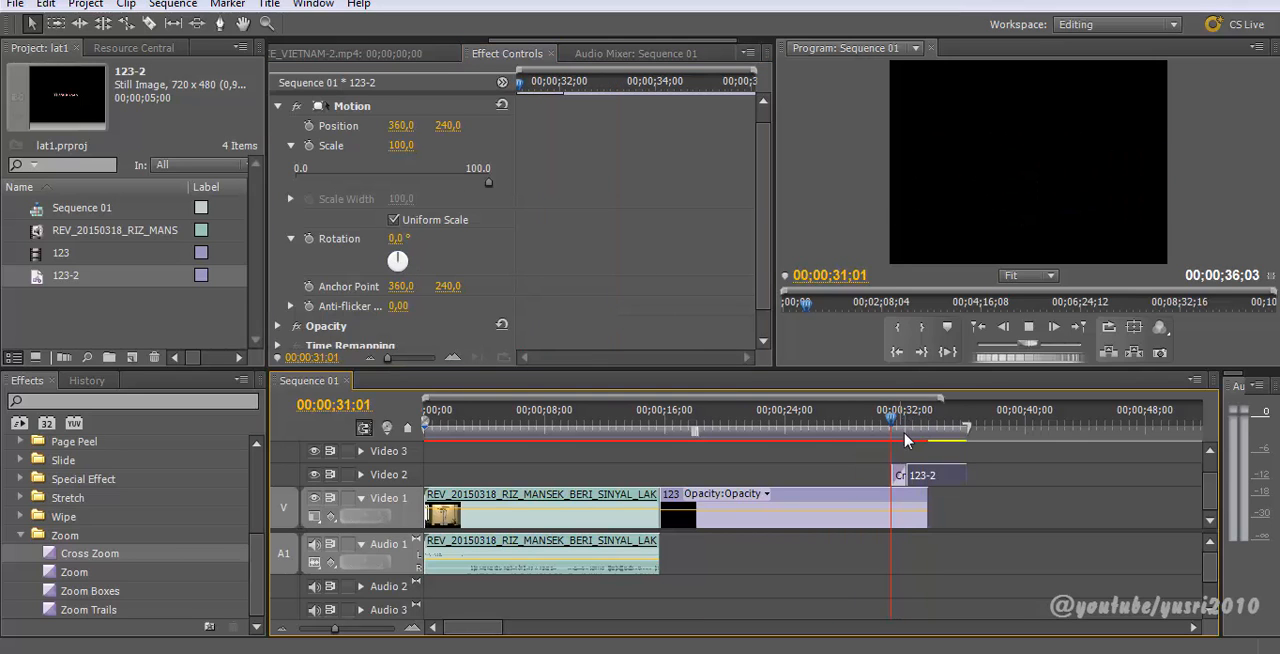
key("space")
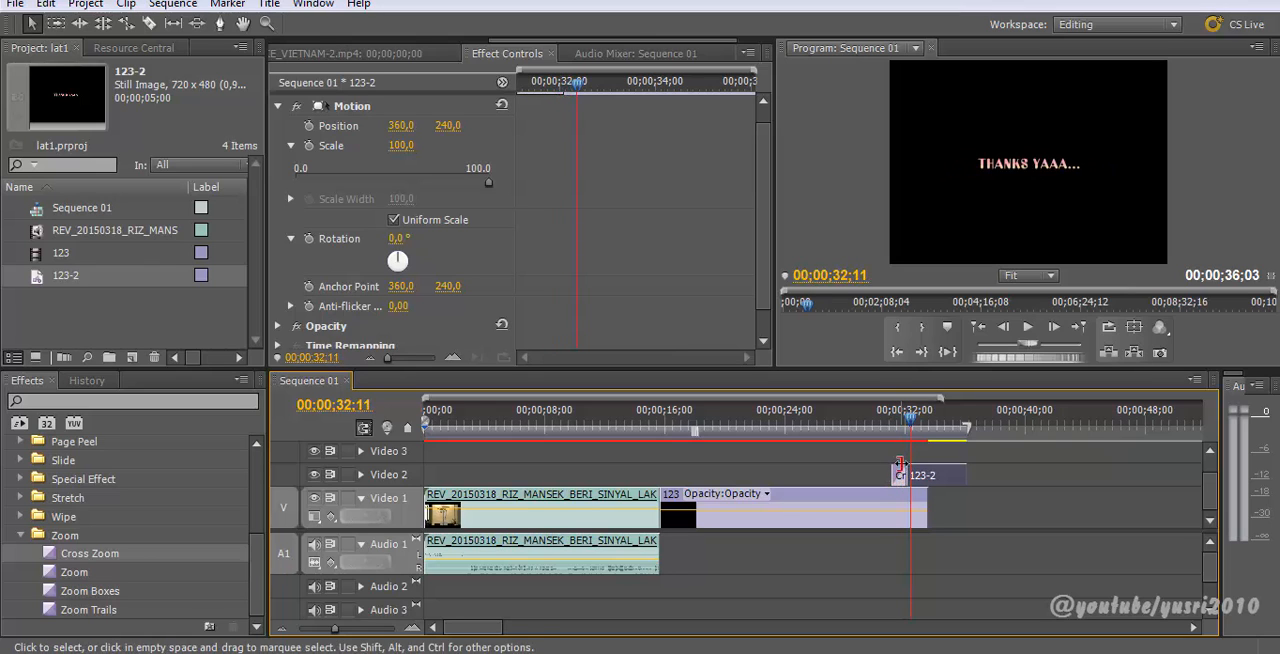
left_click(901, 475)
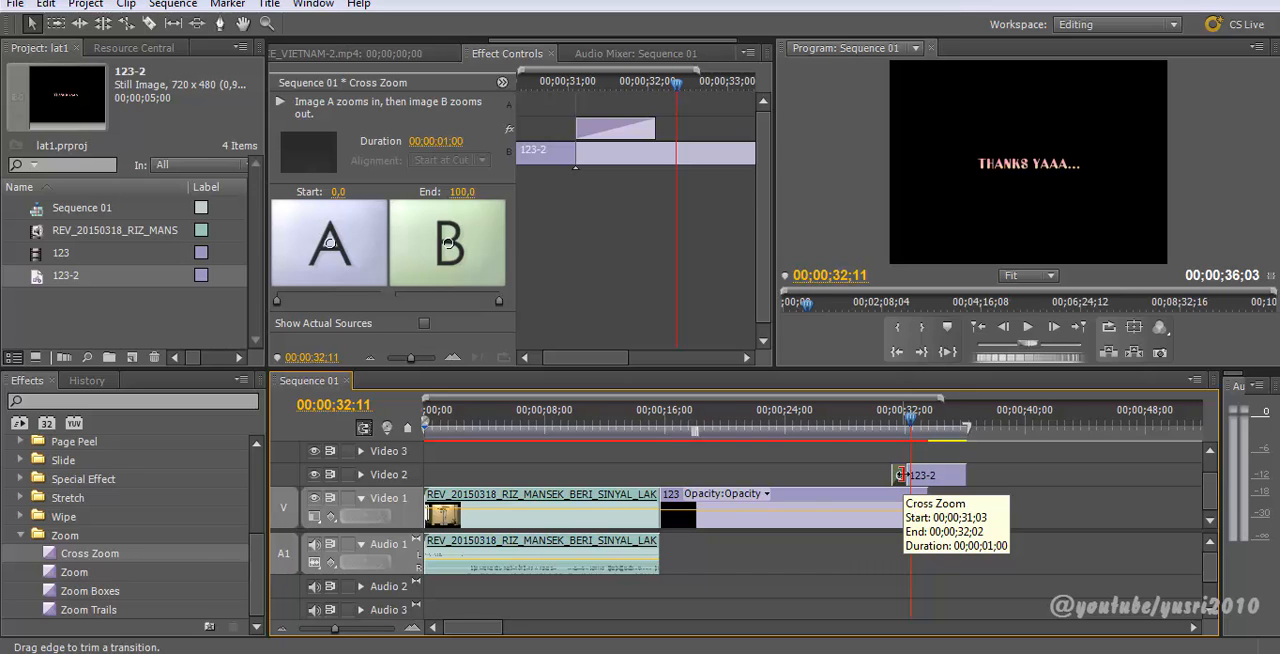
key("equal")
key("equal")
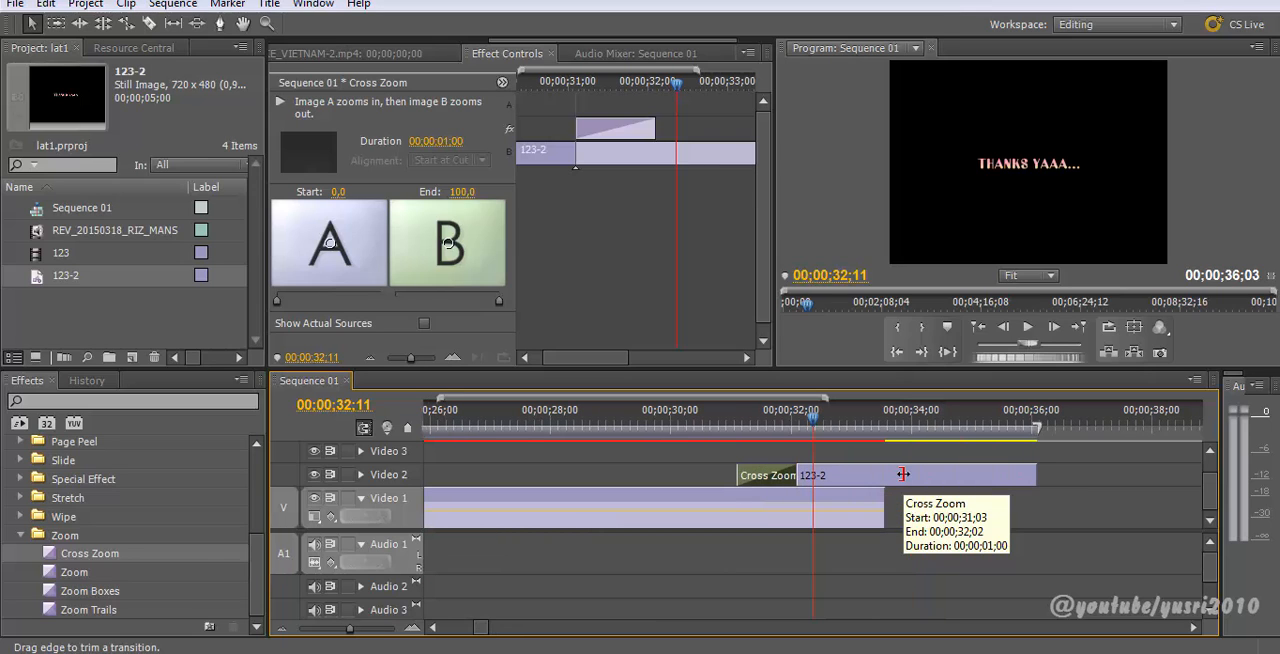
key("Delete")
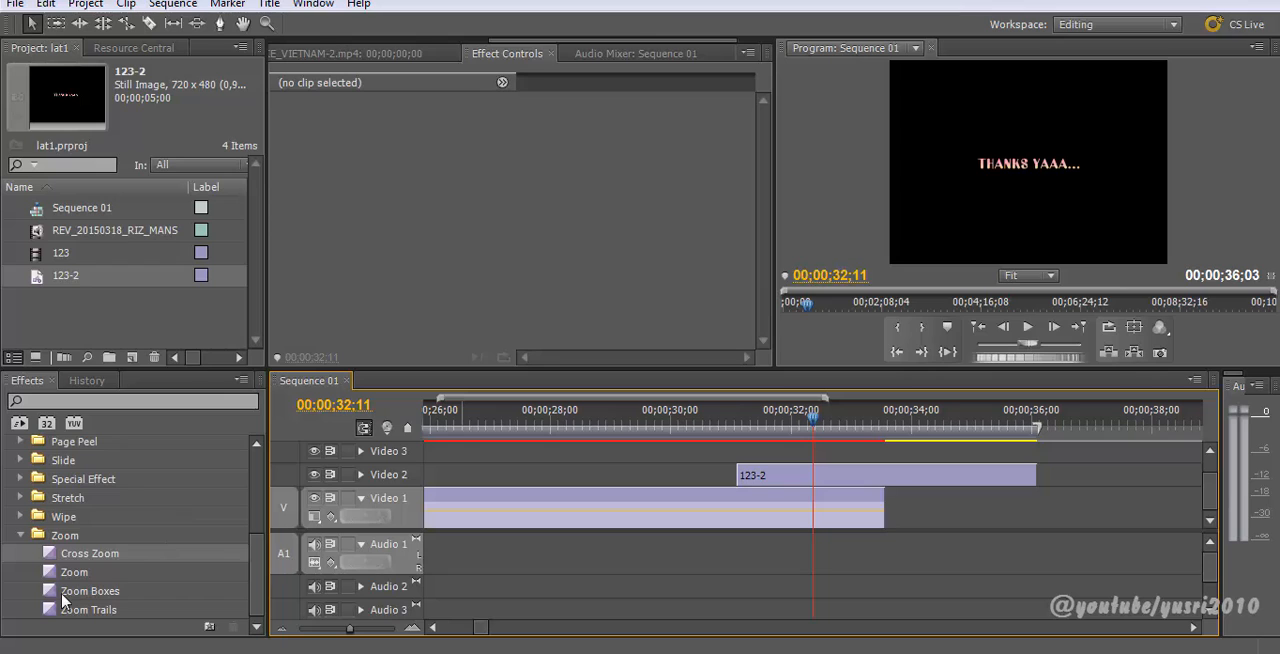
Step: Try a Dissolve transition at the start of 123-2, preview it, and undo it
scroll(65, 540, "up", 5)
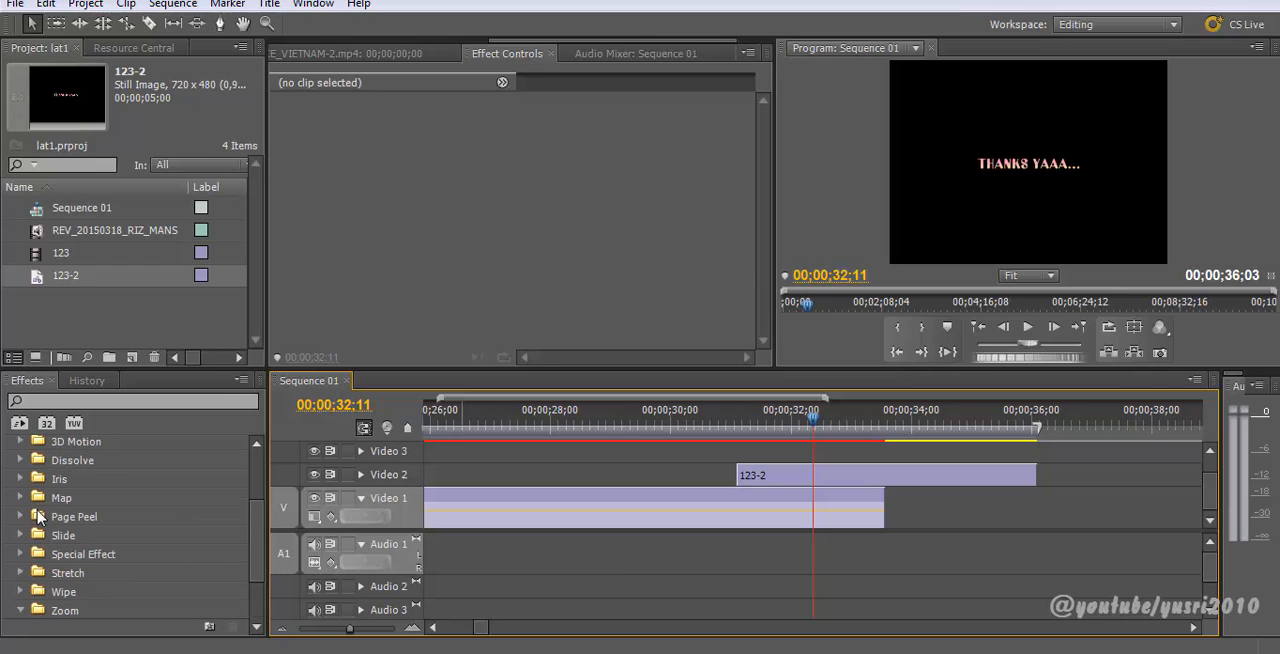
left_click(20, 479)
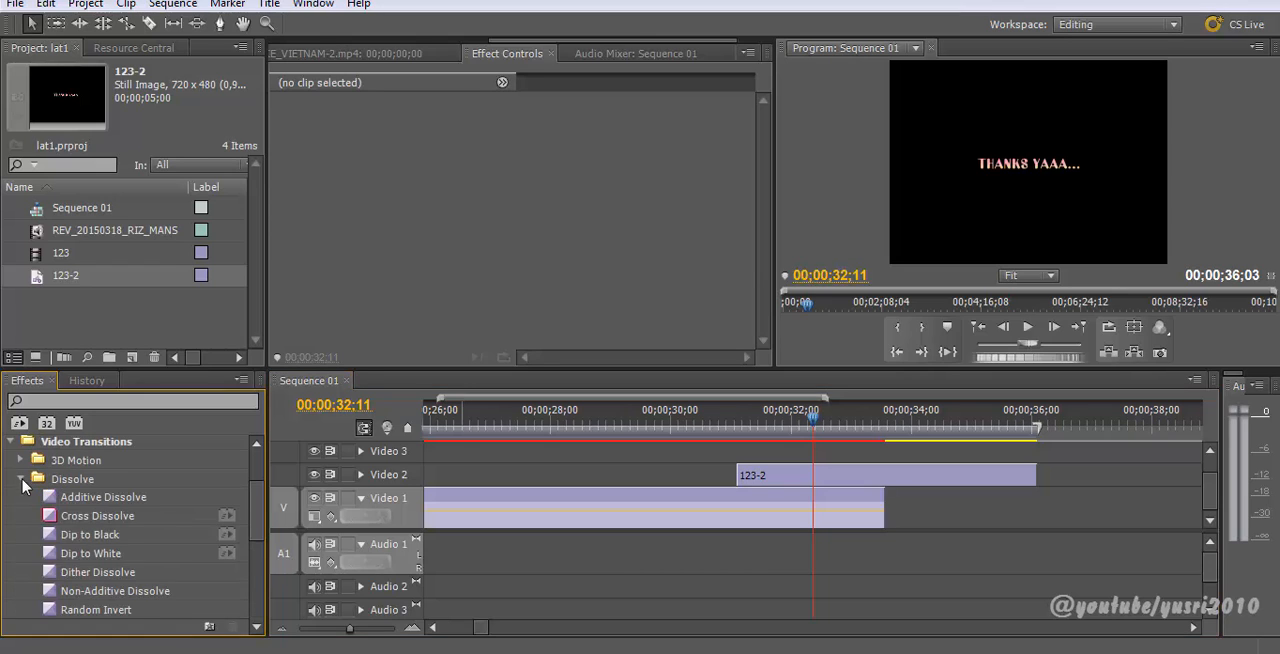
scroll(94, 527, "down", 1)
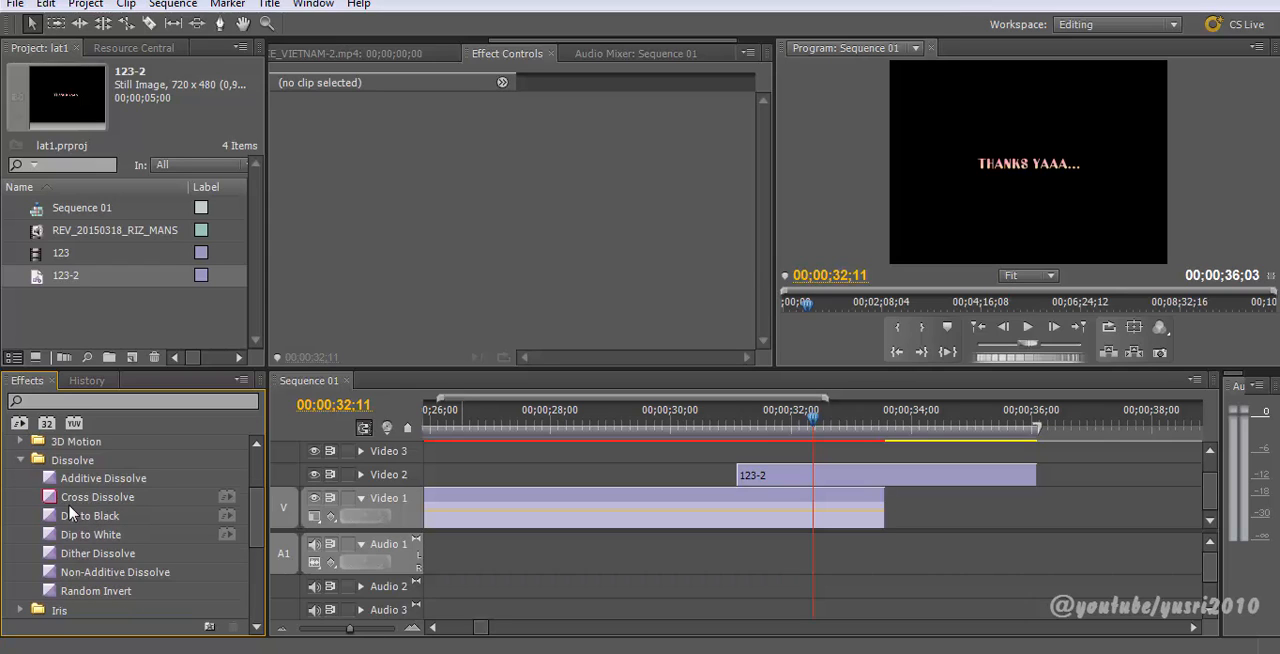
left_click_drag(64, 497, 752, 478)
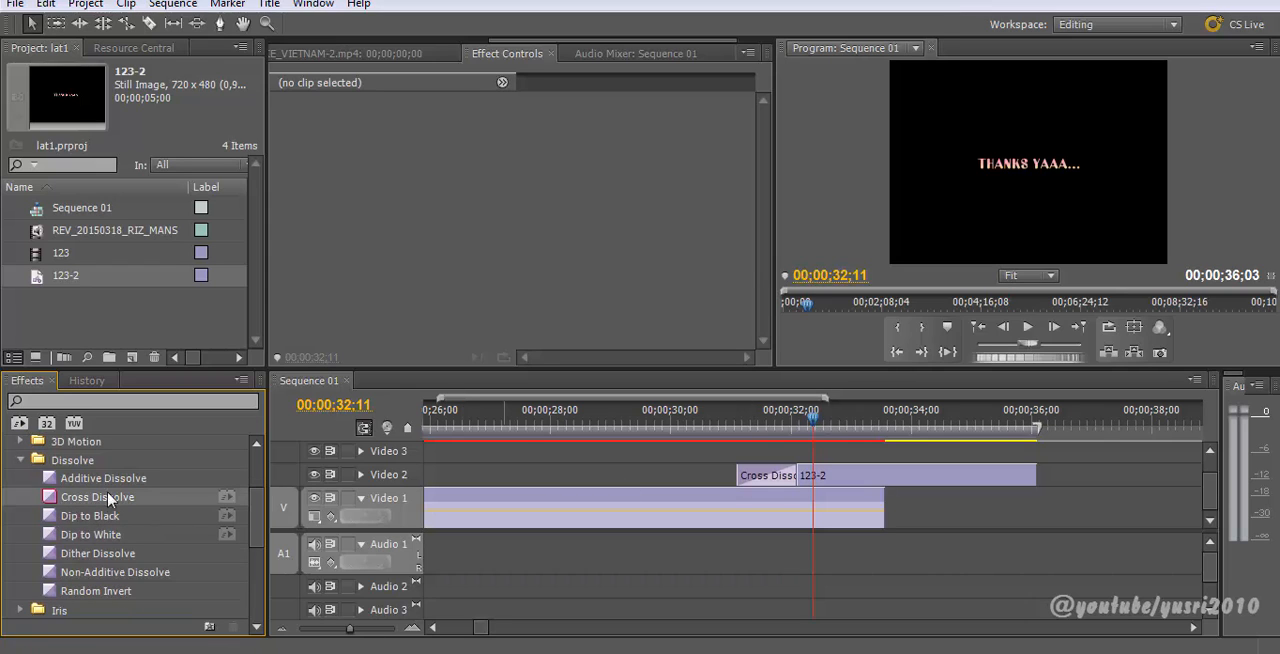
left_click_drag(780, 420, 730, 430)
key("space")
key("ctrl+z")
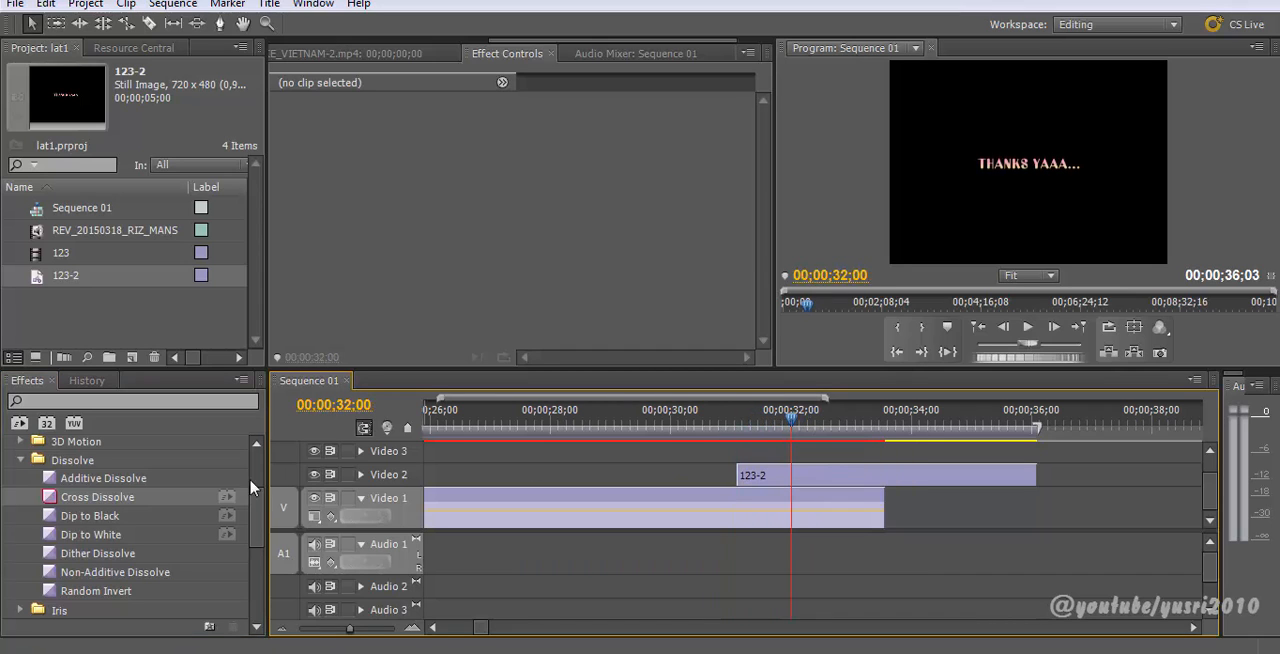
Step: Try the Iris Cross transition at the start of 123-2 and preview it
left_click_drag(257, 504, 244, 549)
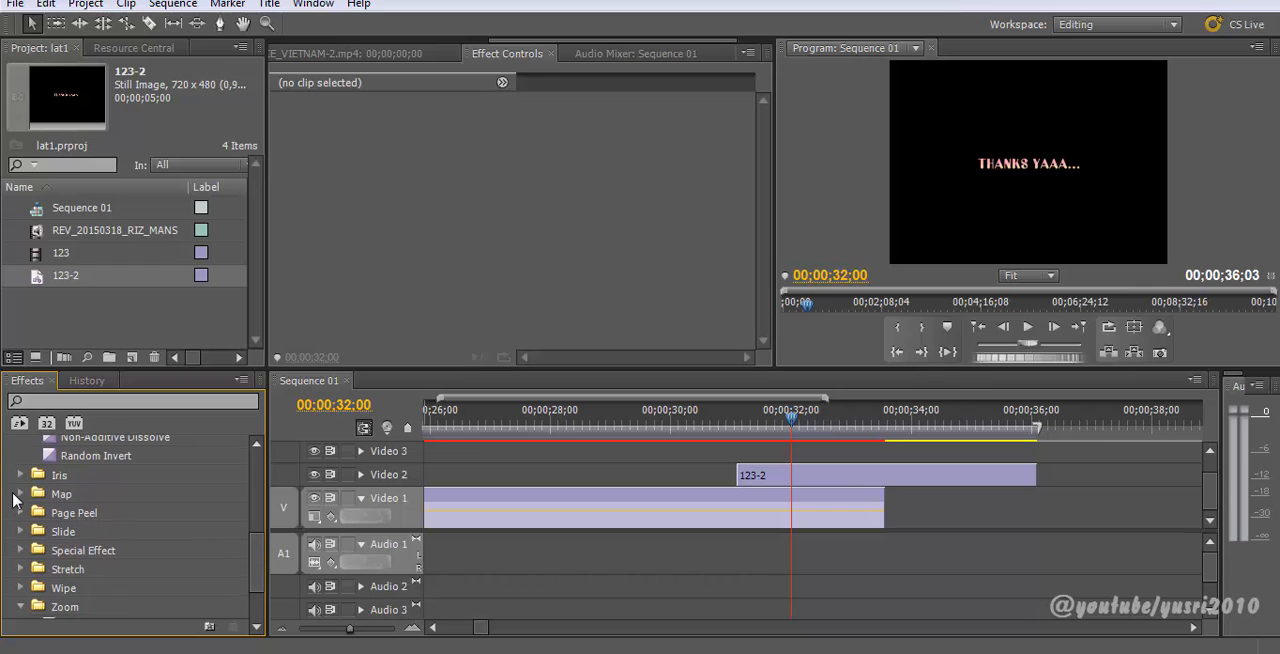
left_click(20, 494)
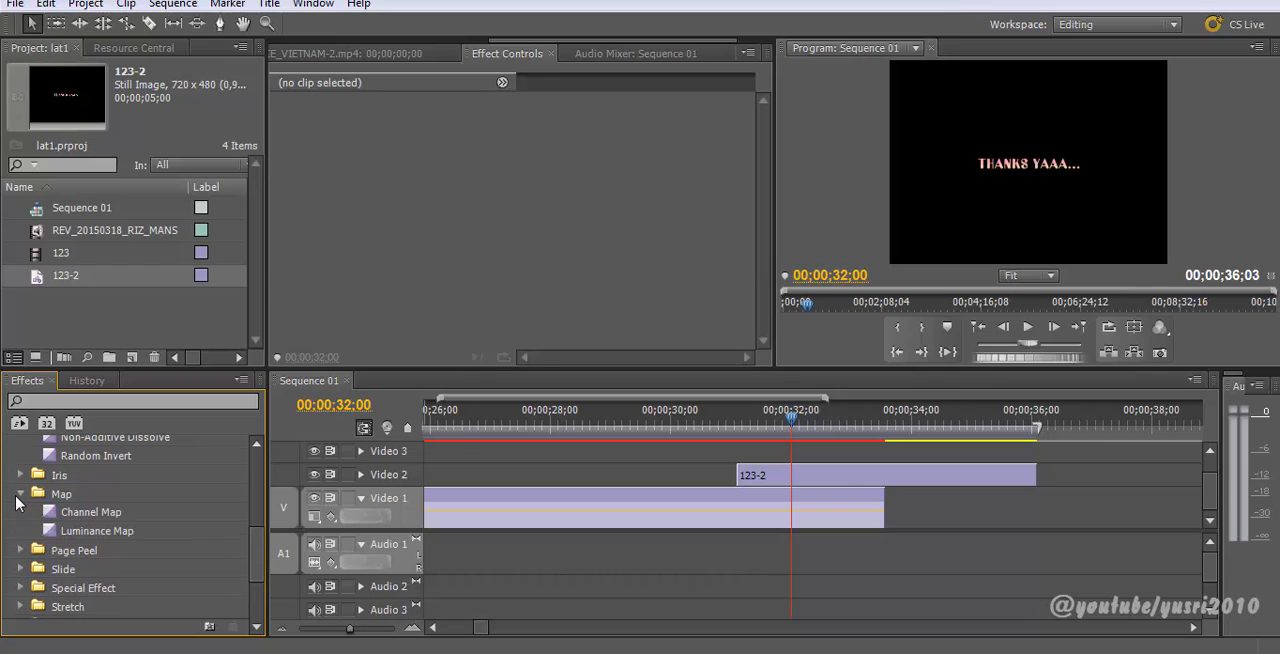
left_click(20, 475)
scroll(85, 515, "down", 3)
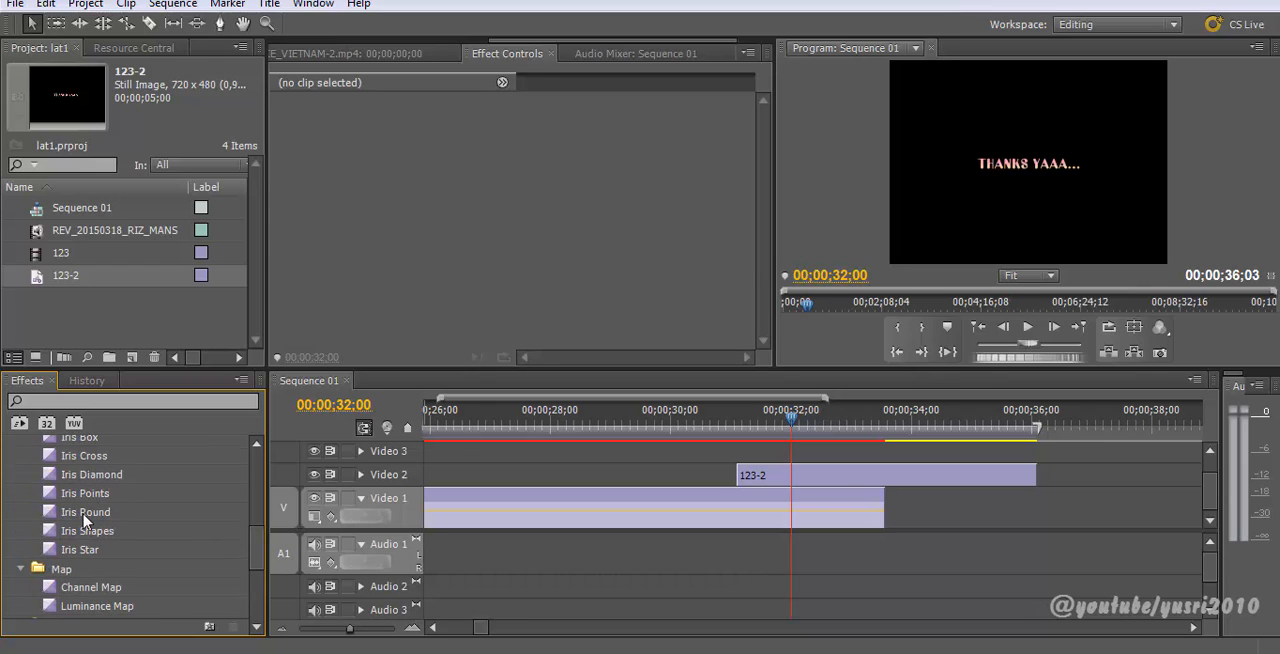
left_click_drag(55, 458, 756, 474)
left_click_drag(57, 463, 755, 475)
left_click(737, 424)
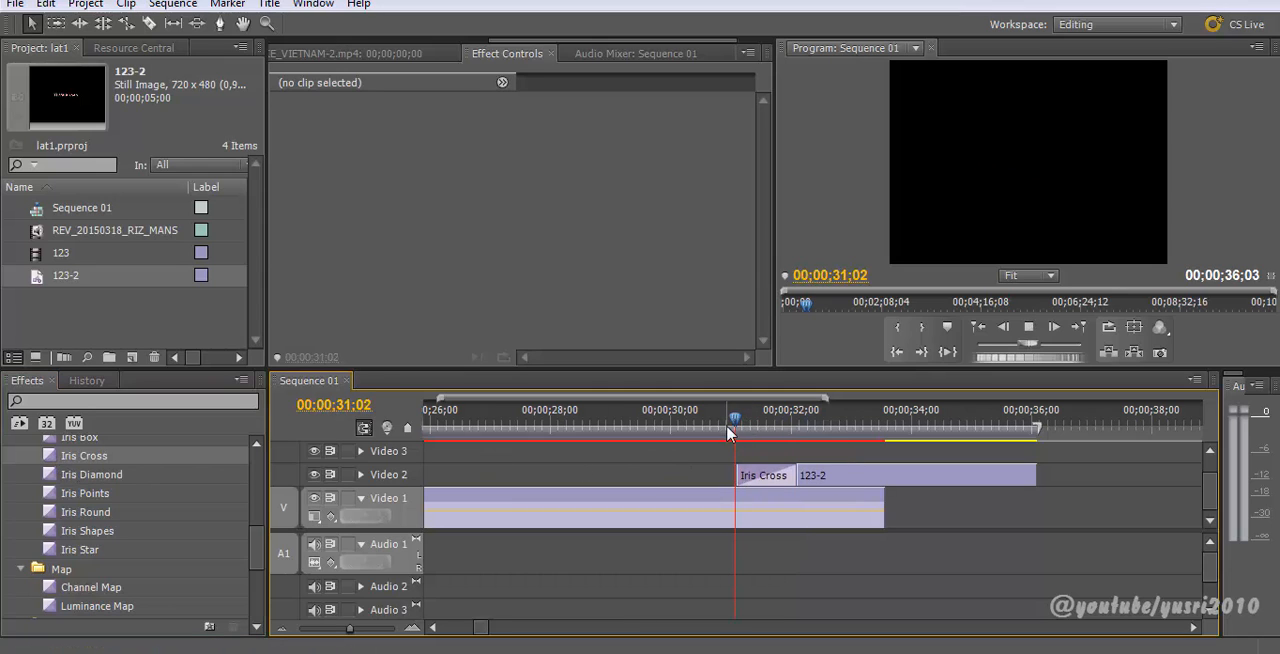
key("space")
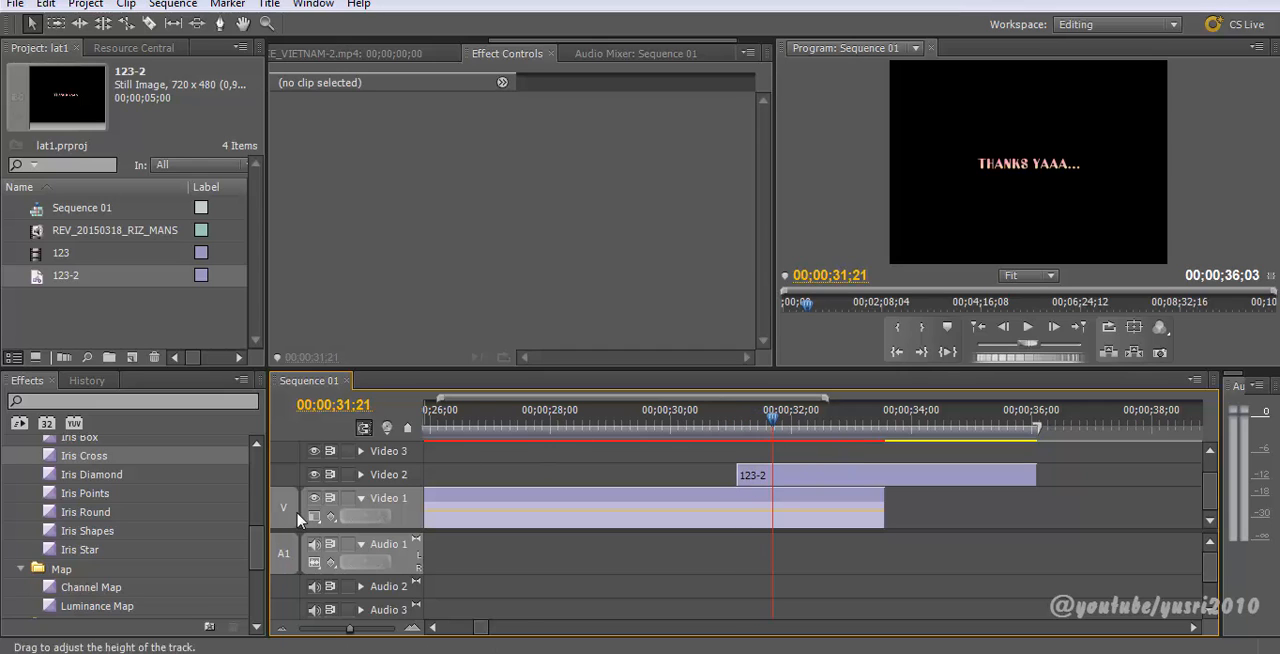
Step: Try the Push slide transition at the start of 123-2, preview it, and undo it
scroll(260, 575, "down", 5)
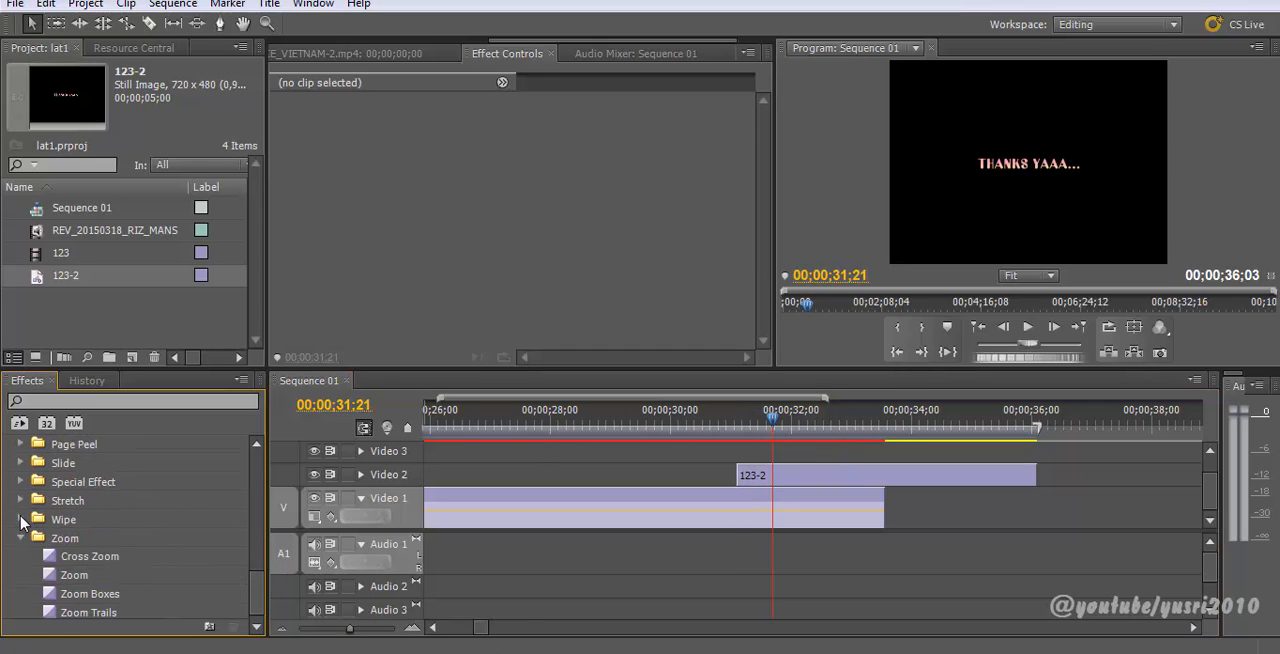
left_click(20, 463)
scroll(60, 505, "down", 2)
left_click_drag(55, 500, 745, 472)
left_click(729, 422)
key("space")
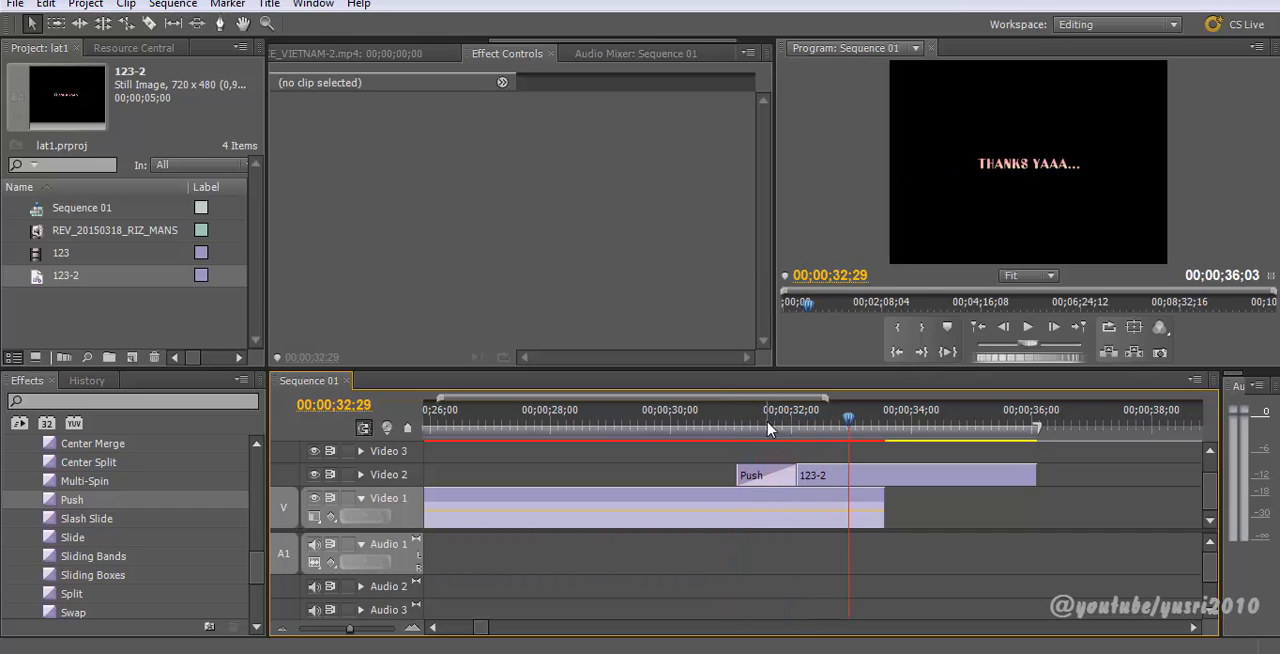
left_click_drag(767, 426, 815, 472)
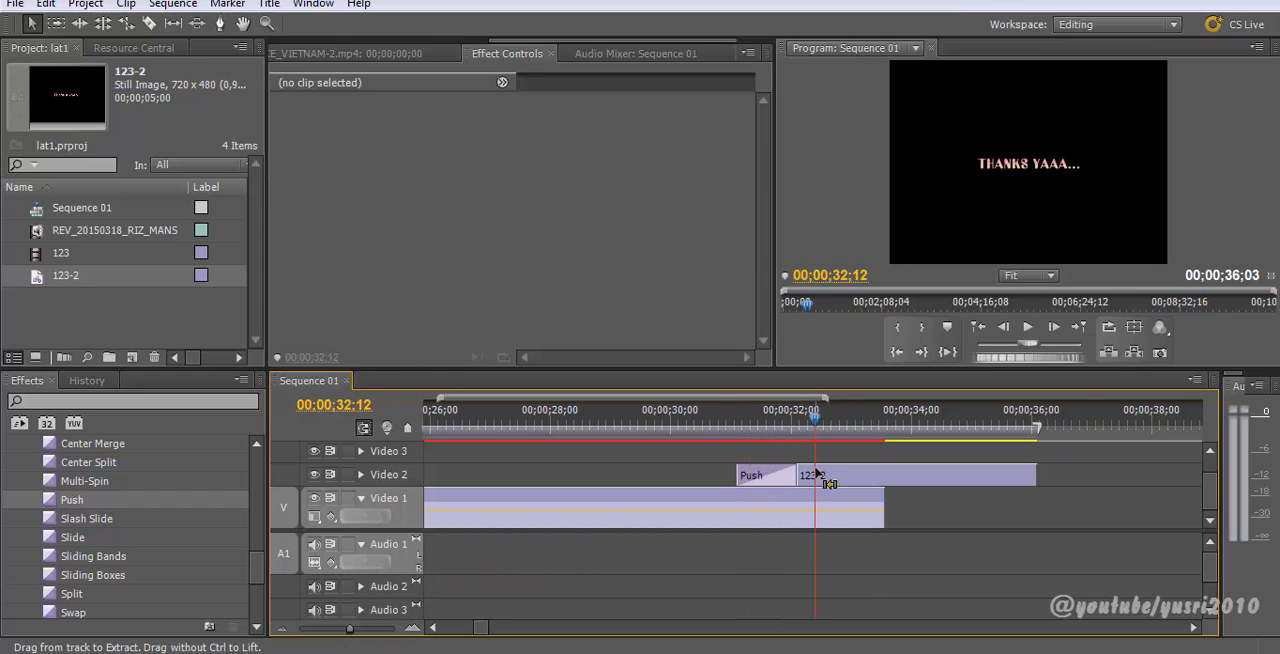
key("ctrl+z")
Step: Try the Swirl transition on 123-2 and undo it
left_click_drag(265, 574, 260, 607)
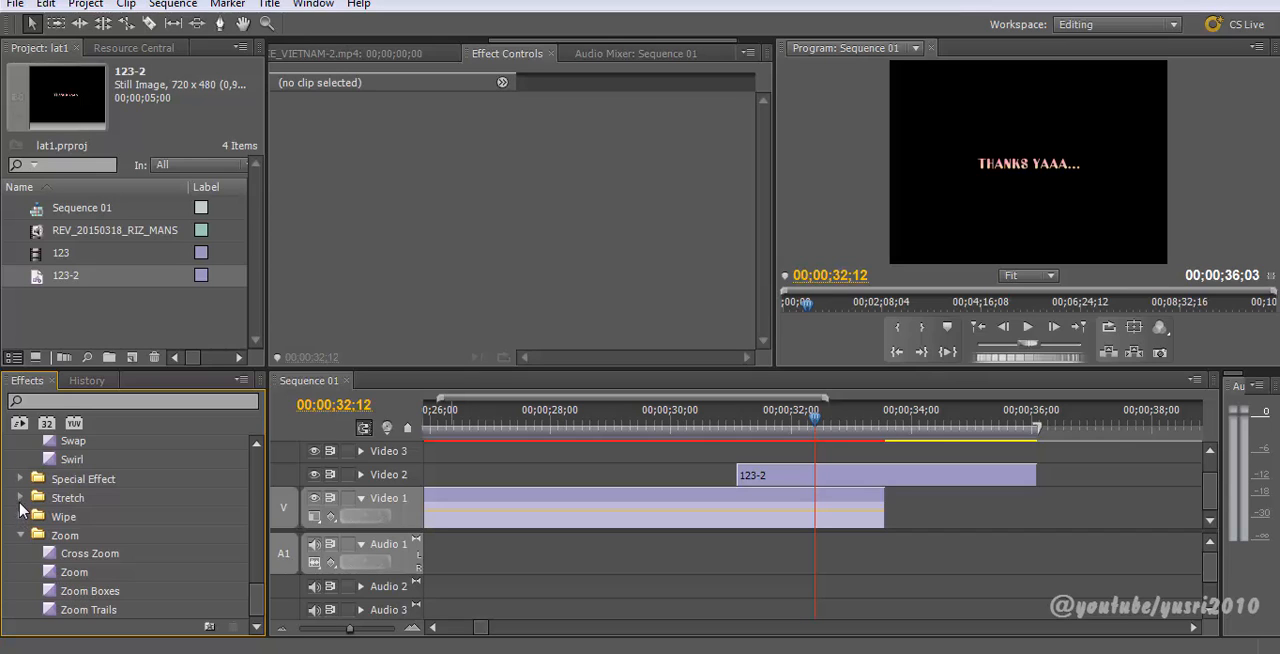
left_click_drag(55, 465, 760, 486)
mouse_move(752, 440)
left_mouse_down()
mouse_move(720, 429)
mouse_move(774, 434)
mouse_move(808, 456)
mouse_move(752, 449)
left_mouse_up()
key("ctrl+z")
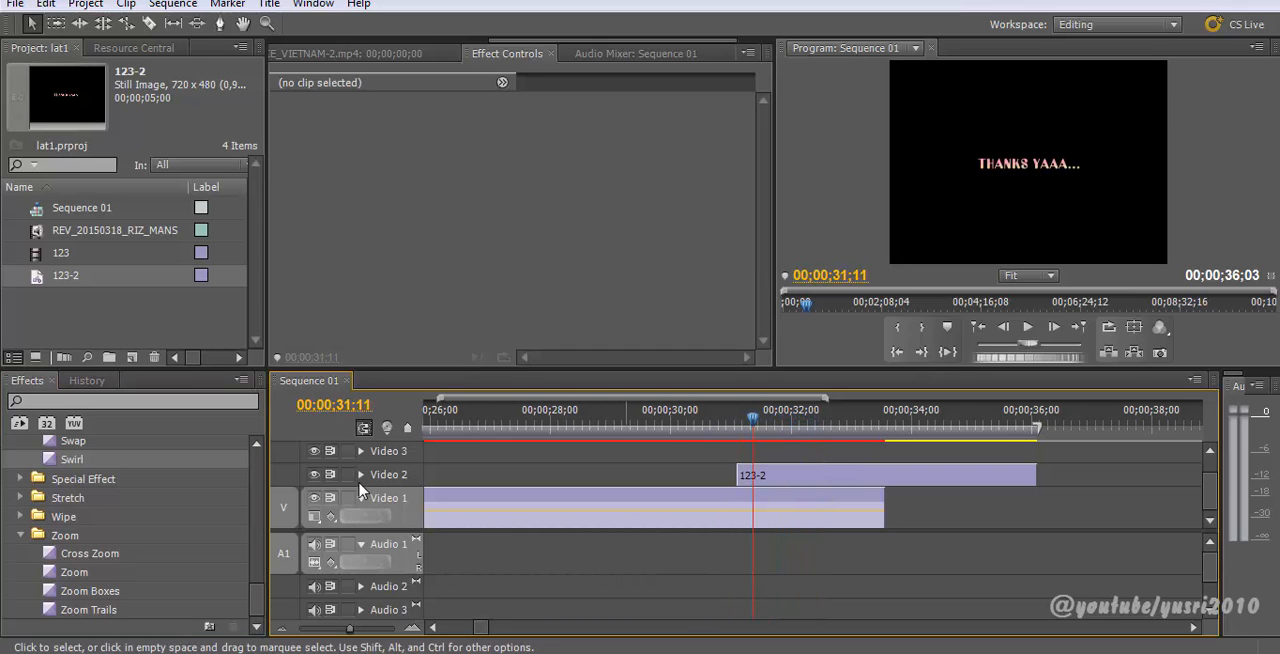
Step: Apply the Zoom transition to the start of 123-2, preview it, and save the project
left_click_drag(62, 574, 703, 479)
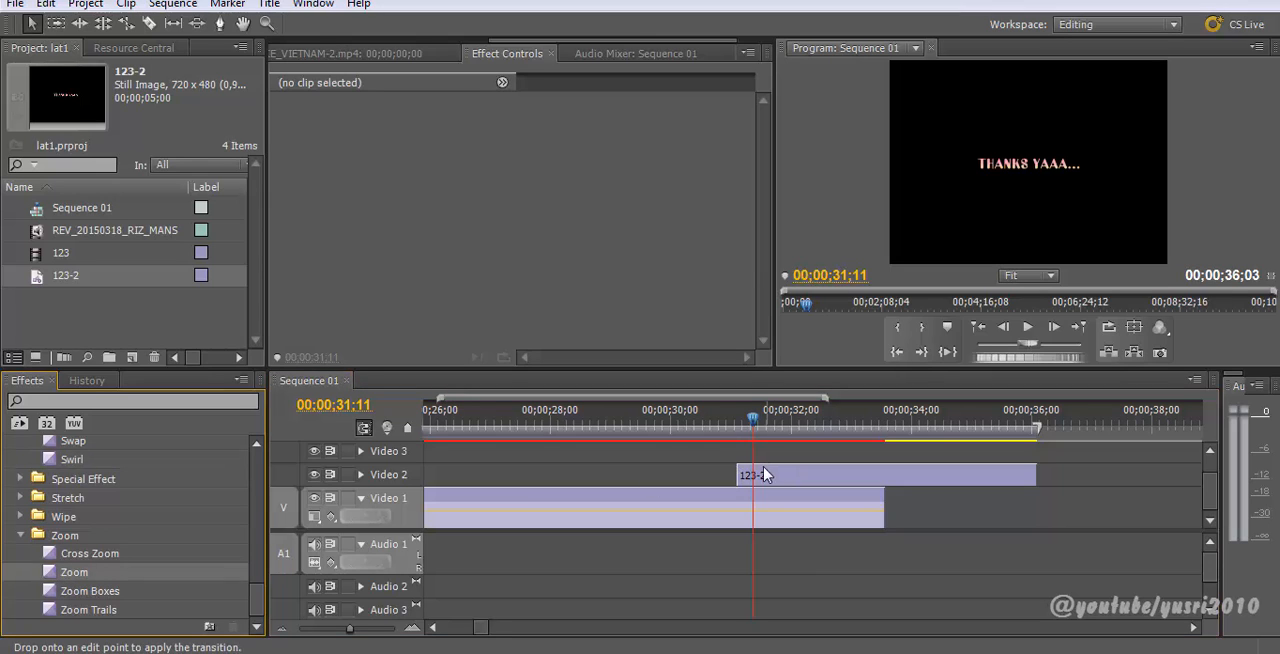
left_click_drag(785, 473, 760, 484)
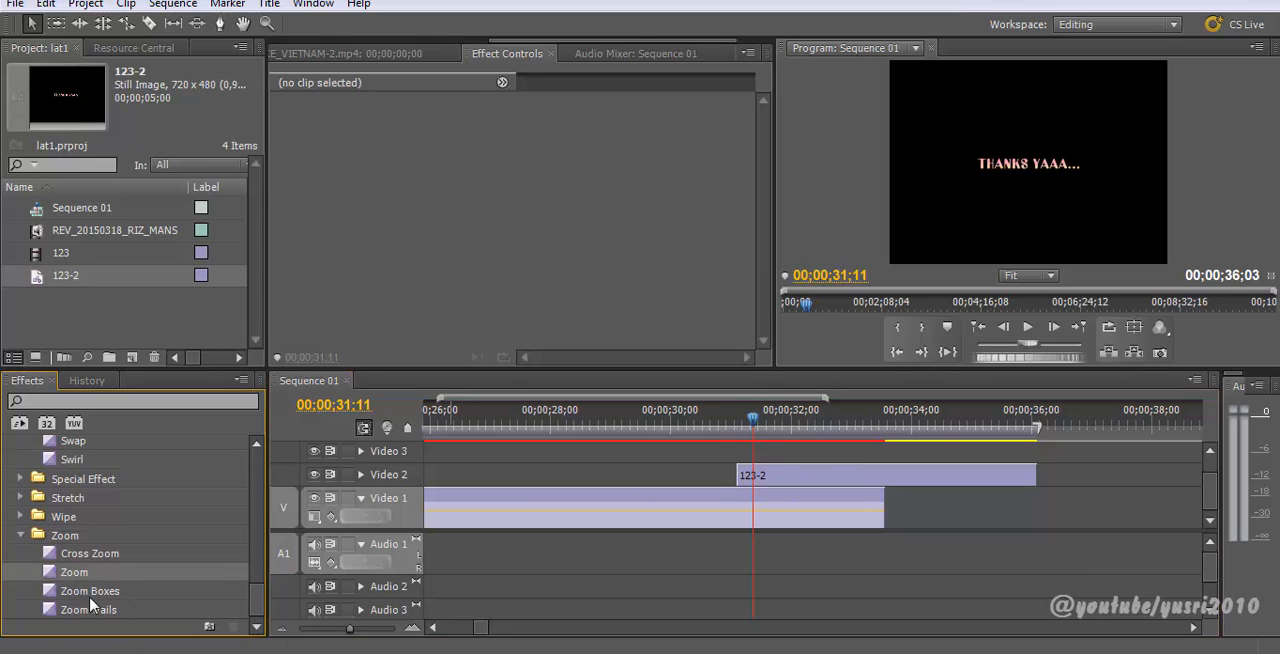
left_click_drag(239, 565, 755, 482)
left_click(725, 425)
key("space")
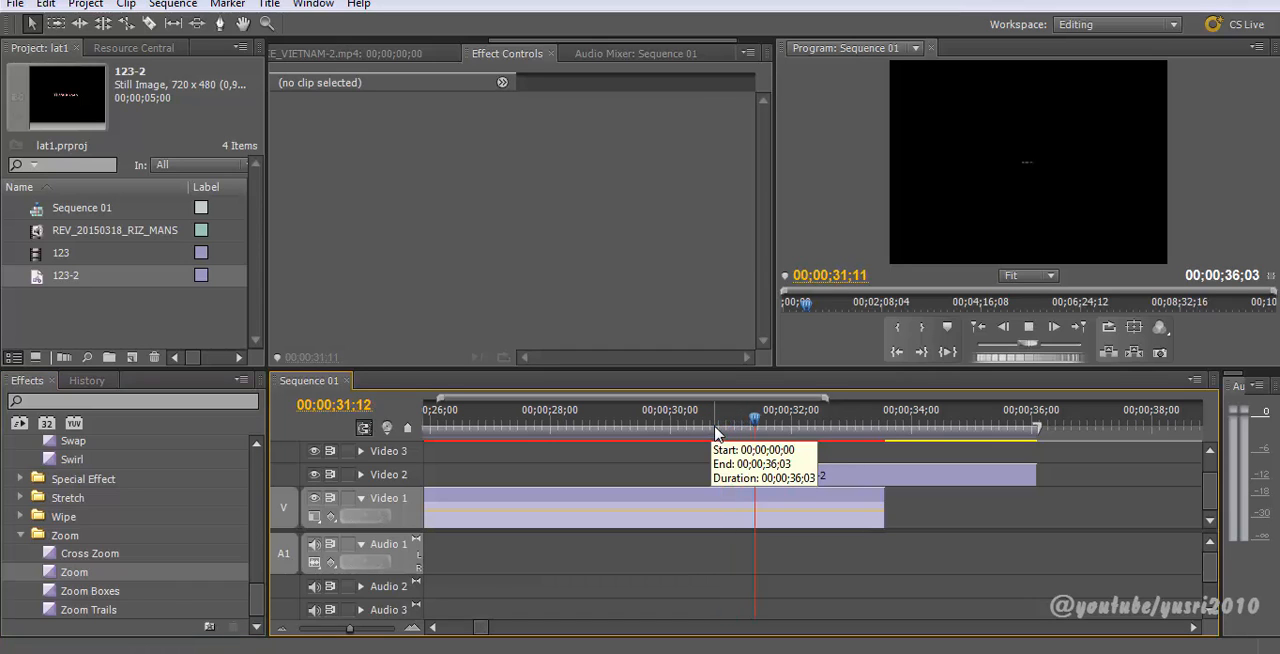
key("space")
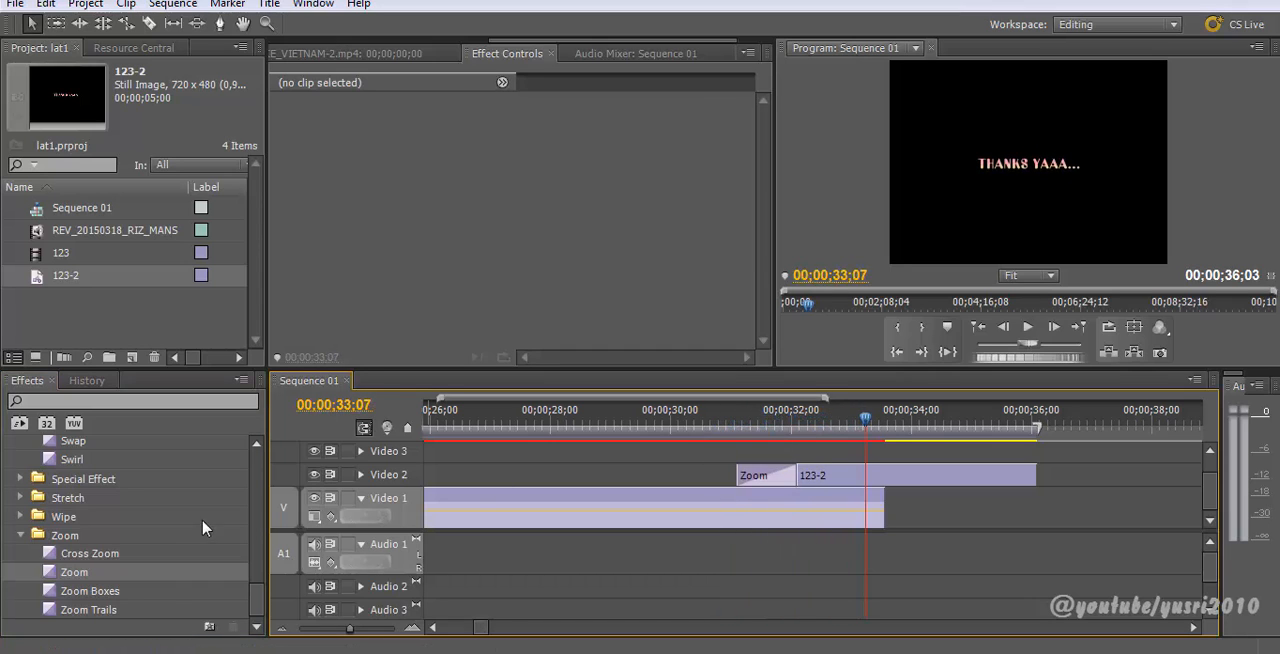
left_click_drag(260, 601, 271, 486)
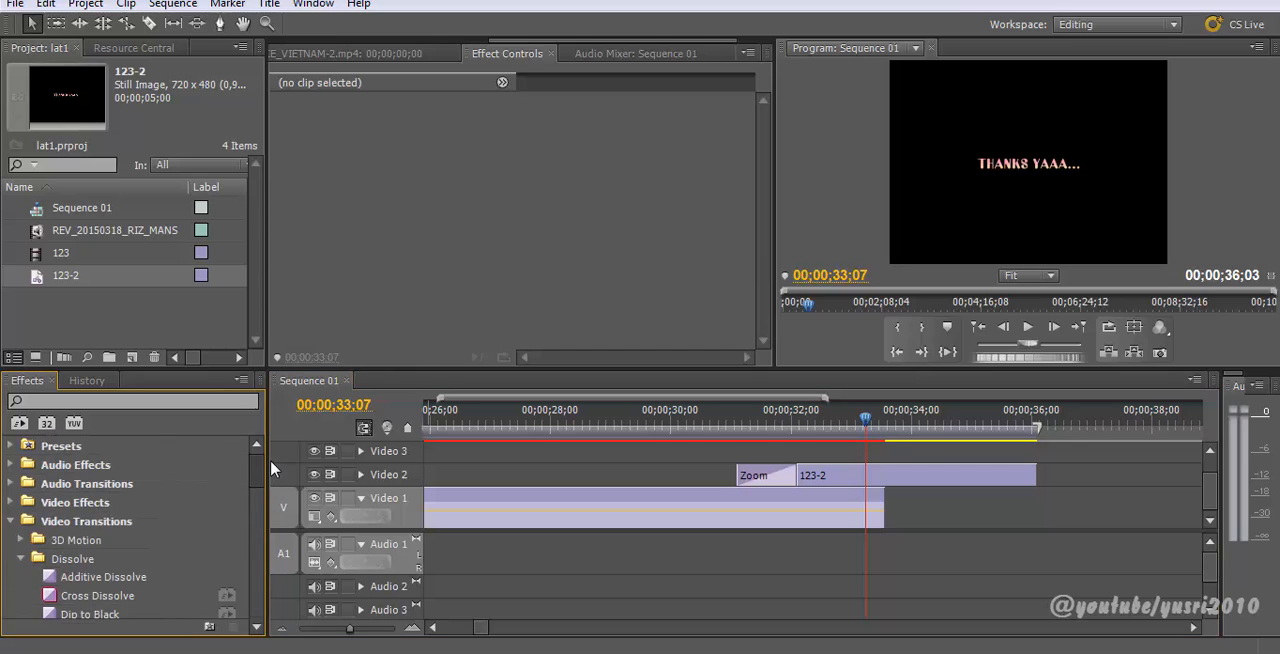
key("ctrl+s")
Step: Apply a Cross Dissolve transition to the end of 123-2 on Video 2 and preview it
left_click_drag(117, 531, 1013, 477)
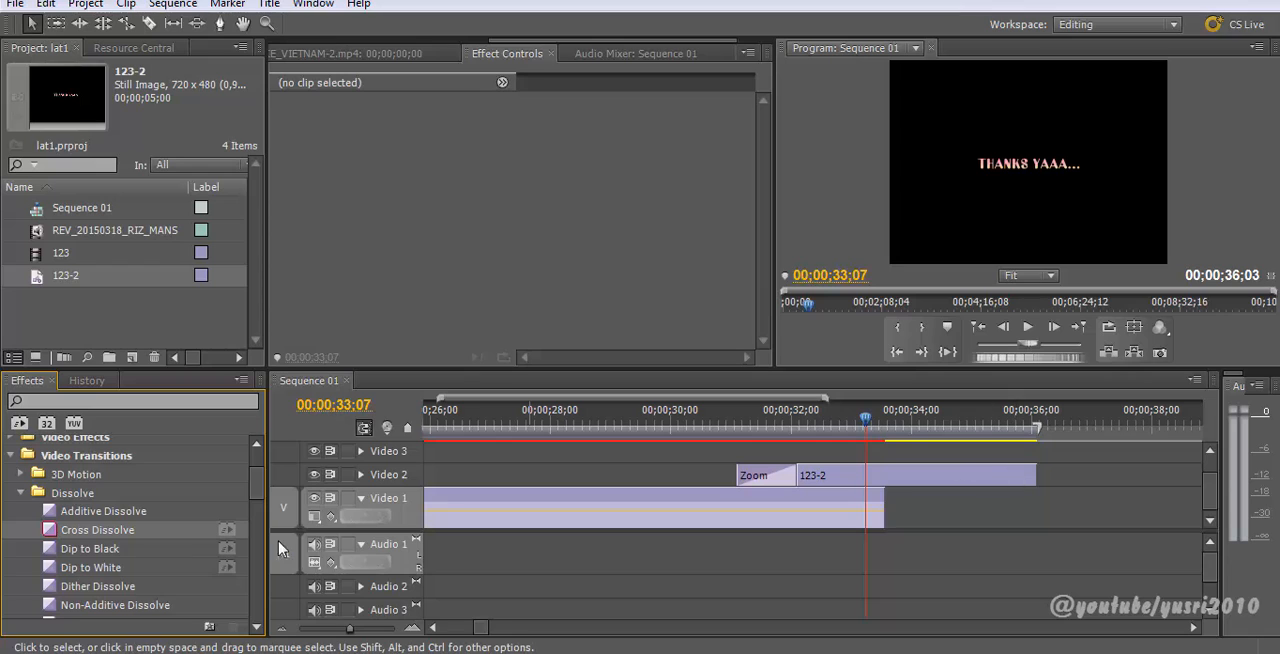
left_click_drag(112, 531, 602, 496)
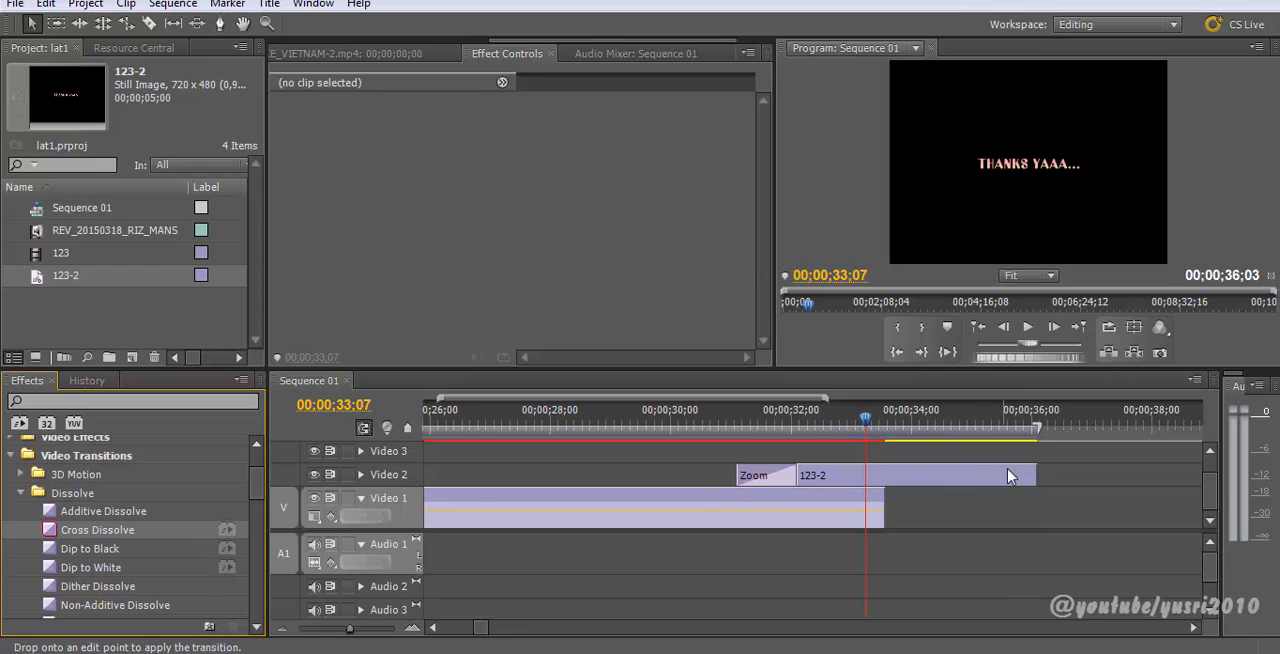
left_click_drag(1010, 477, 1029, 480)
left_click(962, 440)
key("space")
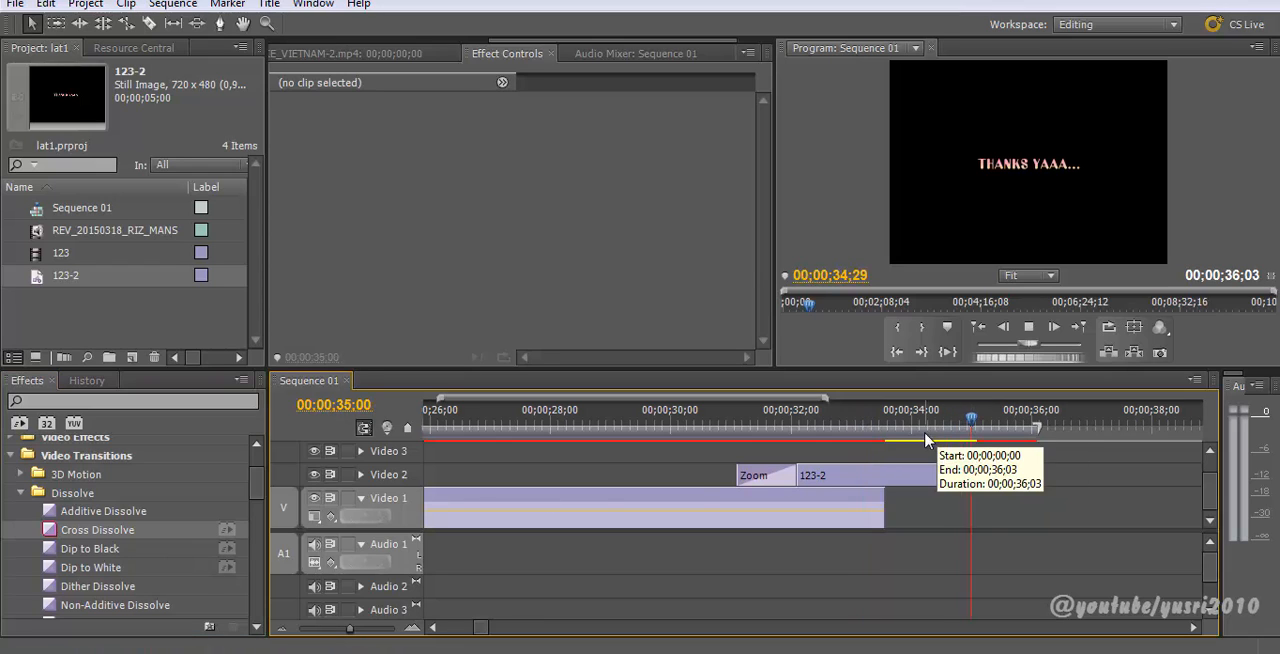
left_click_drag(1034, 420, 1062, 478)
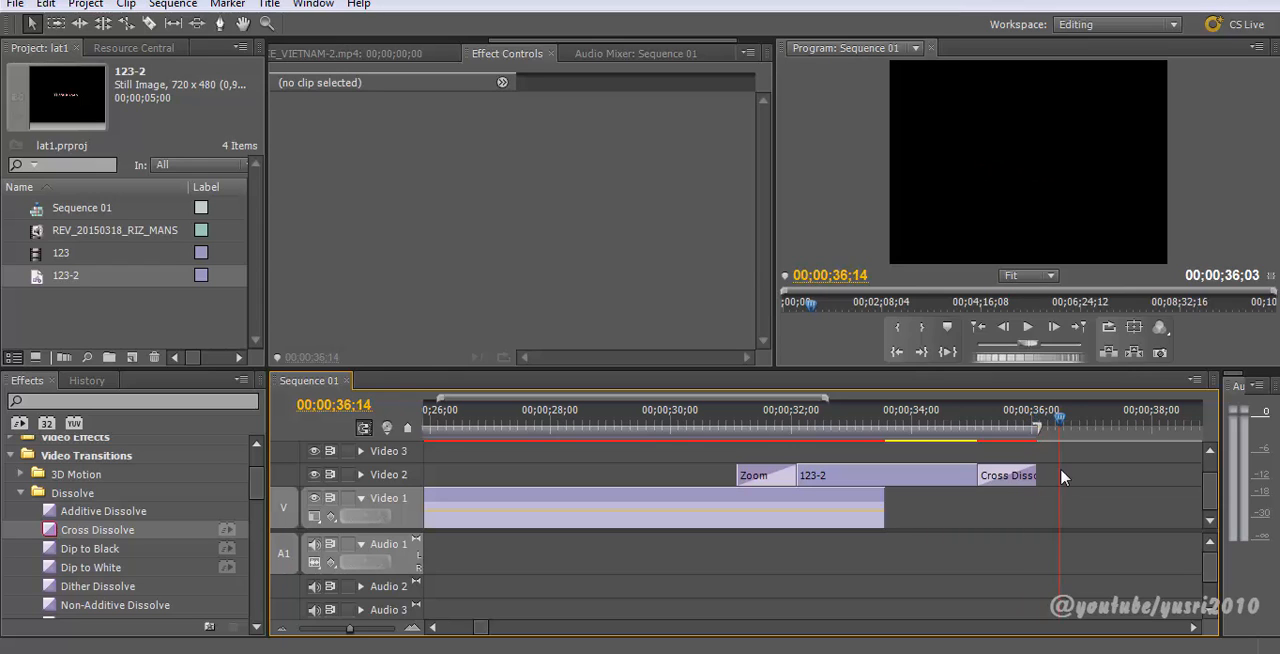
Step: Scrub through the ending and view the THANKS YAAA... title in the maximized Program monitor
scroll(1051, 470, "down", 4)
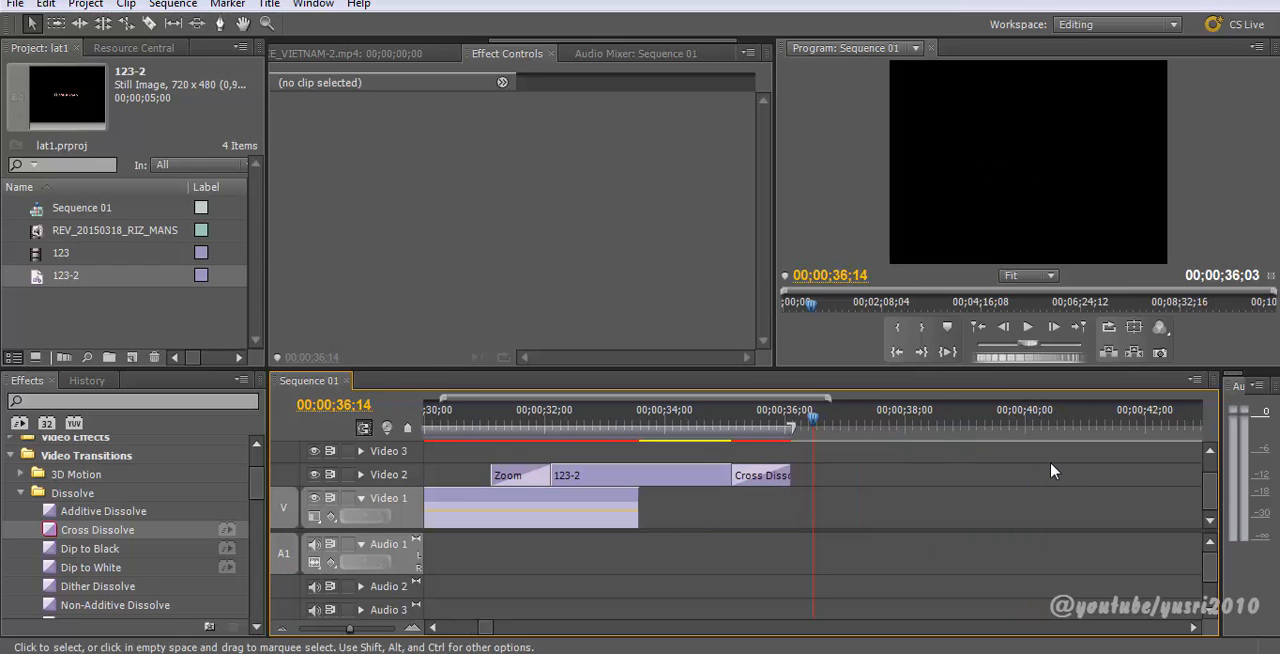
left_click_drag(523, 425, 685, 418)
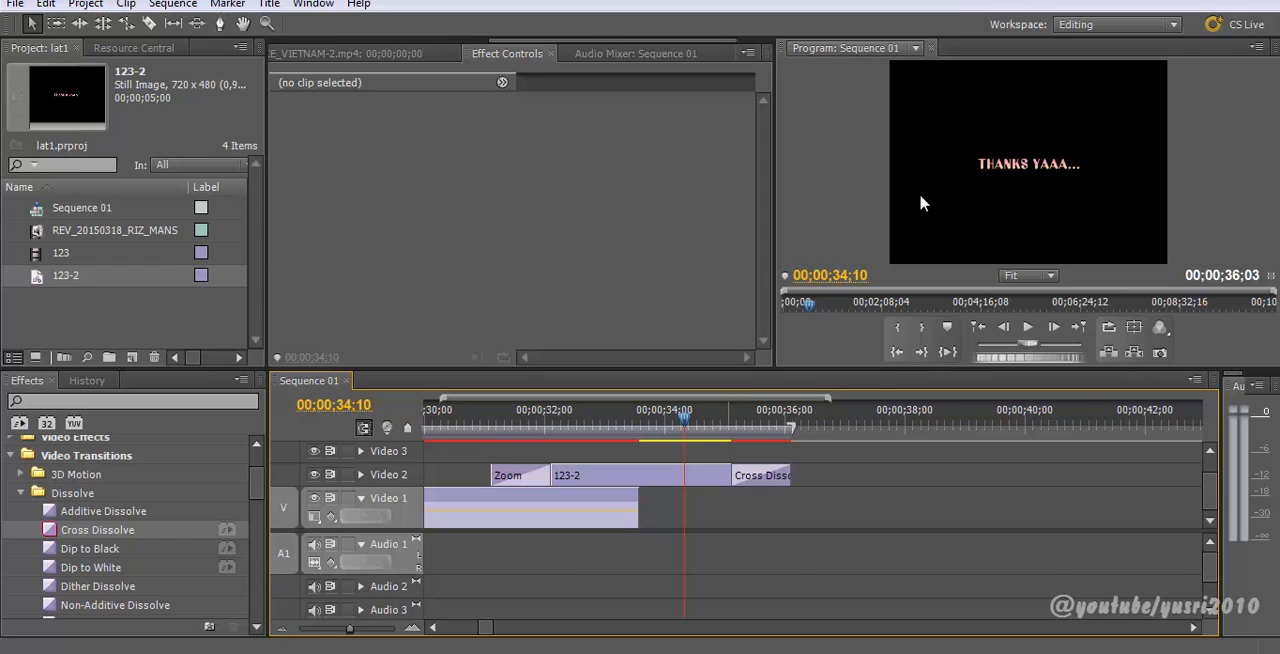
key("grave")
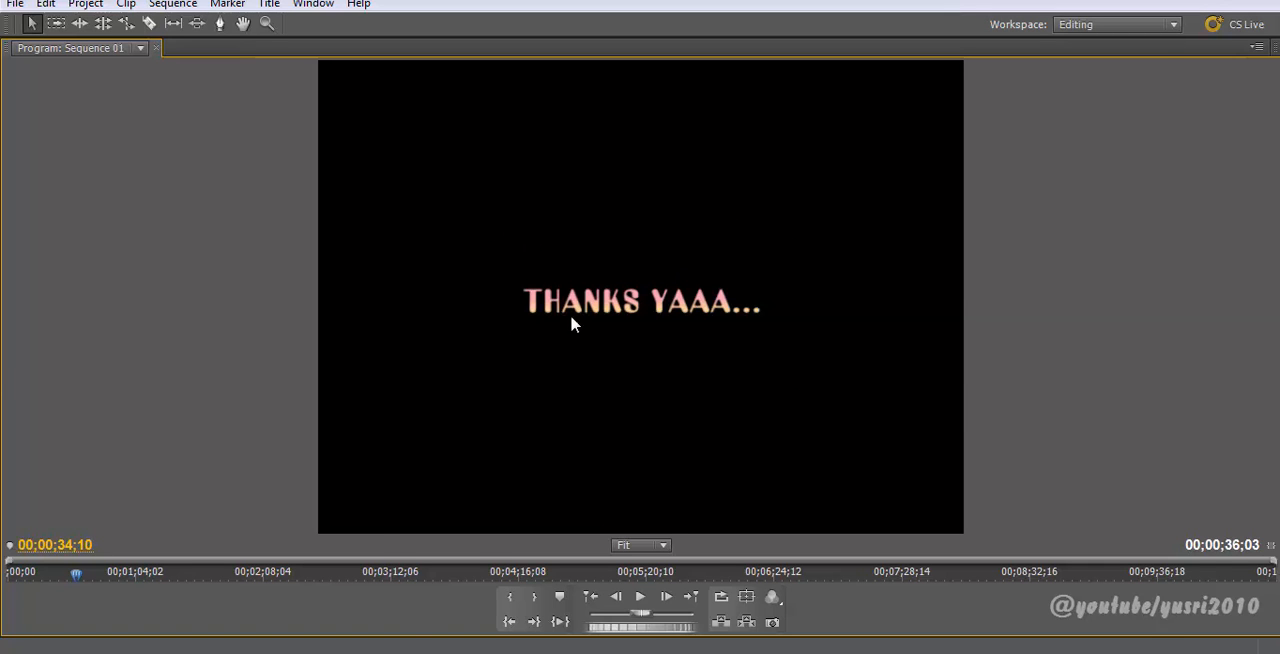
key("grave")
Step: Paste a copy of 123-2 with its Zoom and Cross Dissolve transitions onto Video 3 above the original
left_click(615, 474)
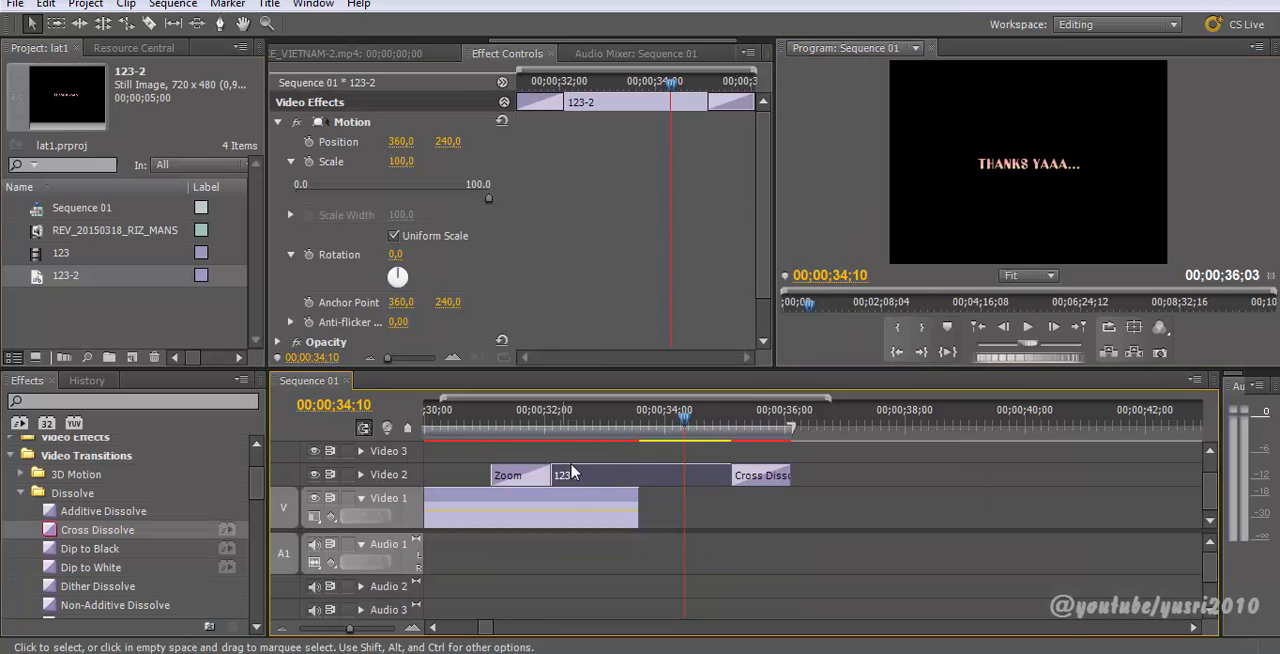
left_click_drag(780, 420, 826, 420)
key("ctrl+v")
left_click_drag(853, 500, 537, 460)
mouse_move(576, 425)
left_mouse_down()
mouse_move(551, 432)
mouse_move(590, 431)
left_mouse_up()
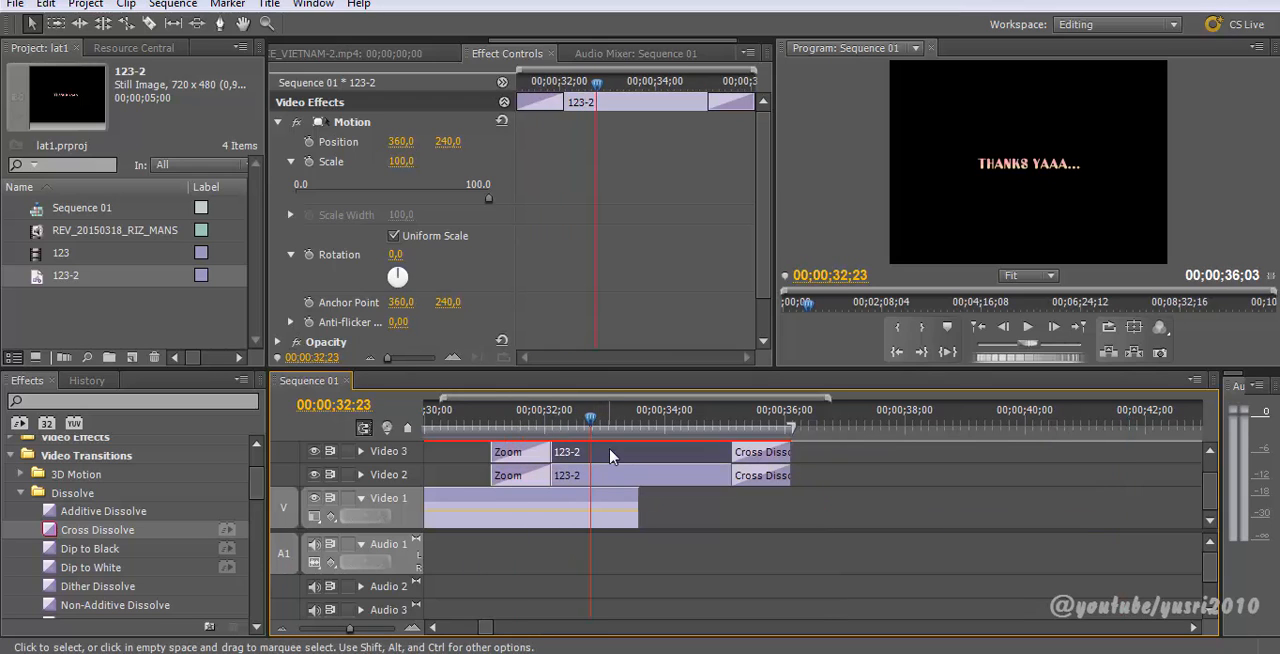
mouse_move(257, 493)
left_mouse_down()
mouse_move(257, 482)
mouse_move(258, 550)
mouse_move(252, 488)
left_mouse_up()
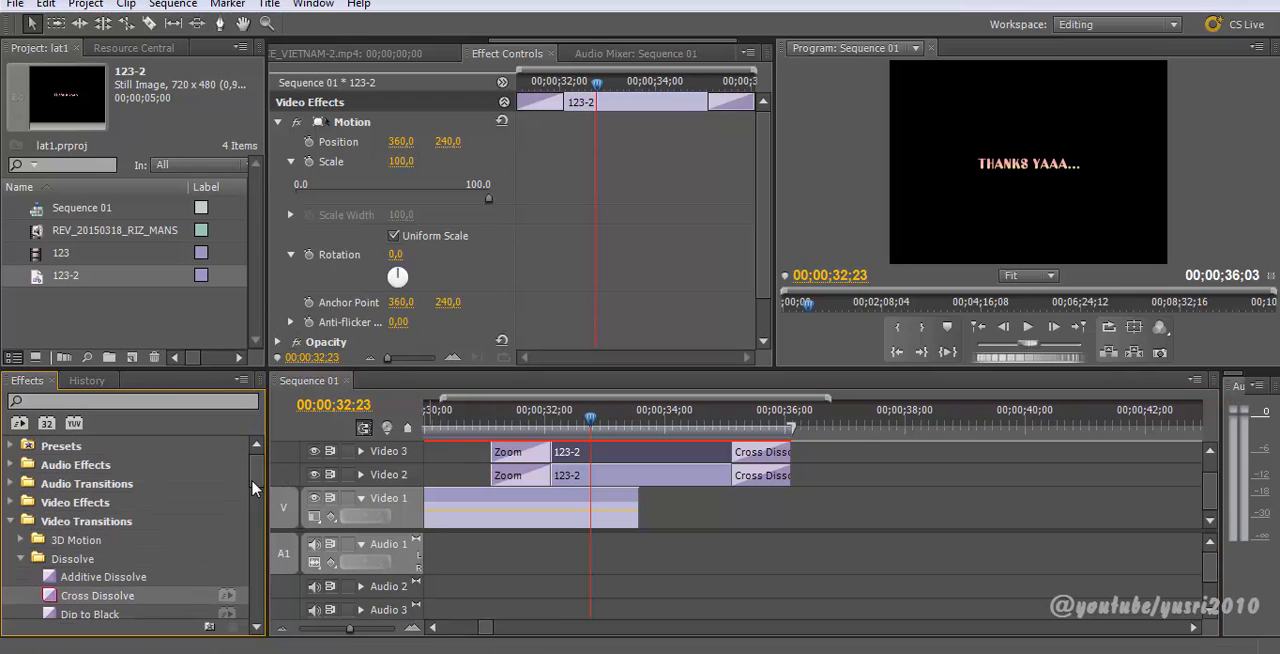
Step: Apply the Fast Blur video effect to the 123-2 title copy on Video 3
left_click(12, 521)
left_click(12, 502)
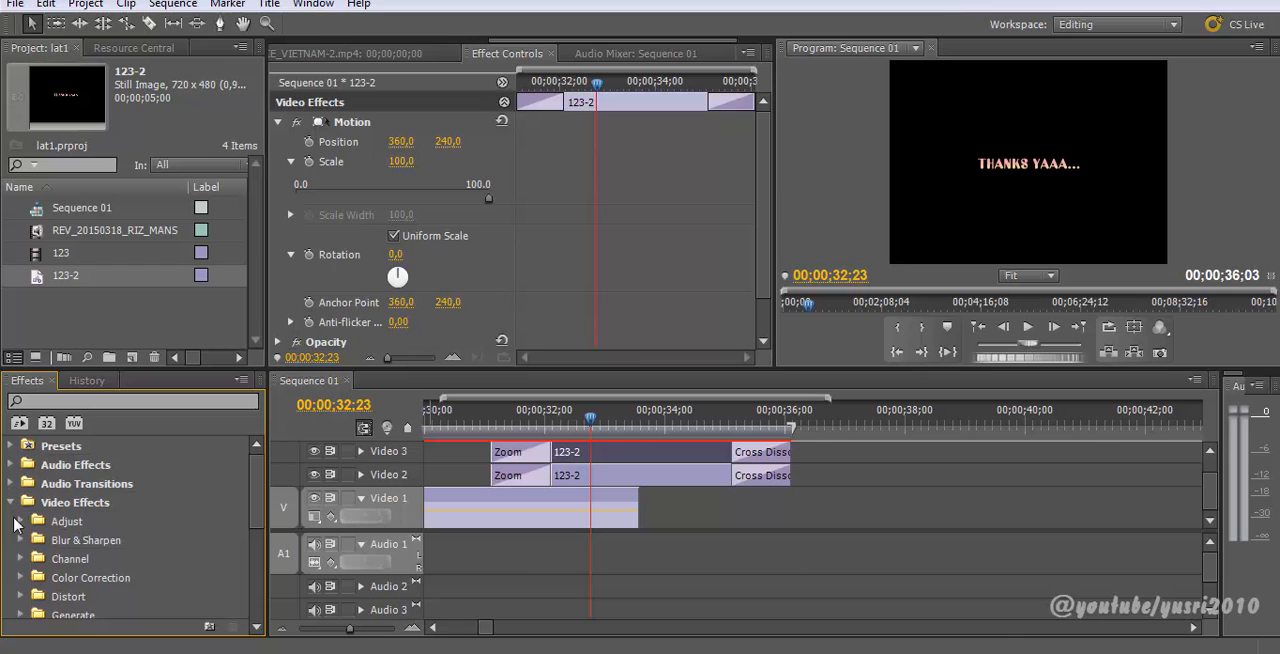
left_click(20, 543)
scroll(50, 552, "down", 5)
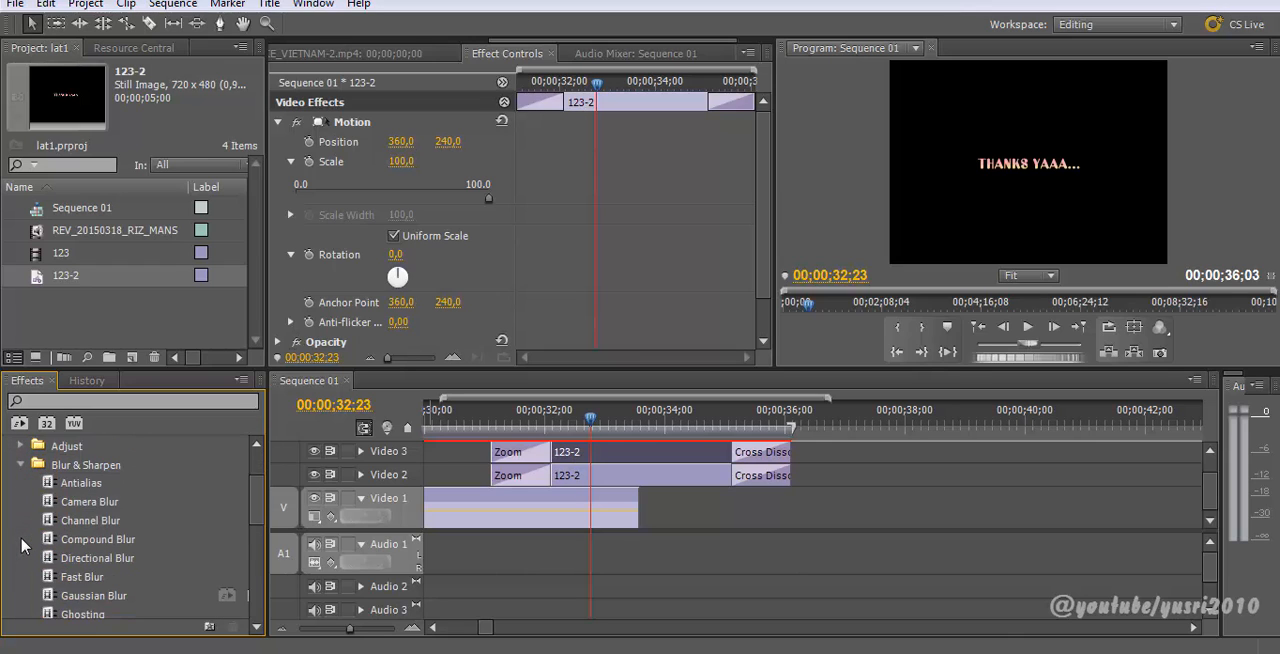
left_click_drag(52, 553, 638, 463)
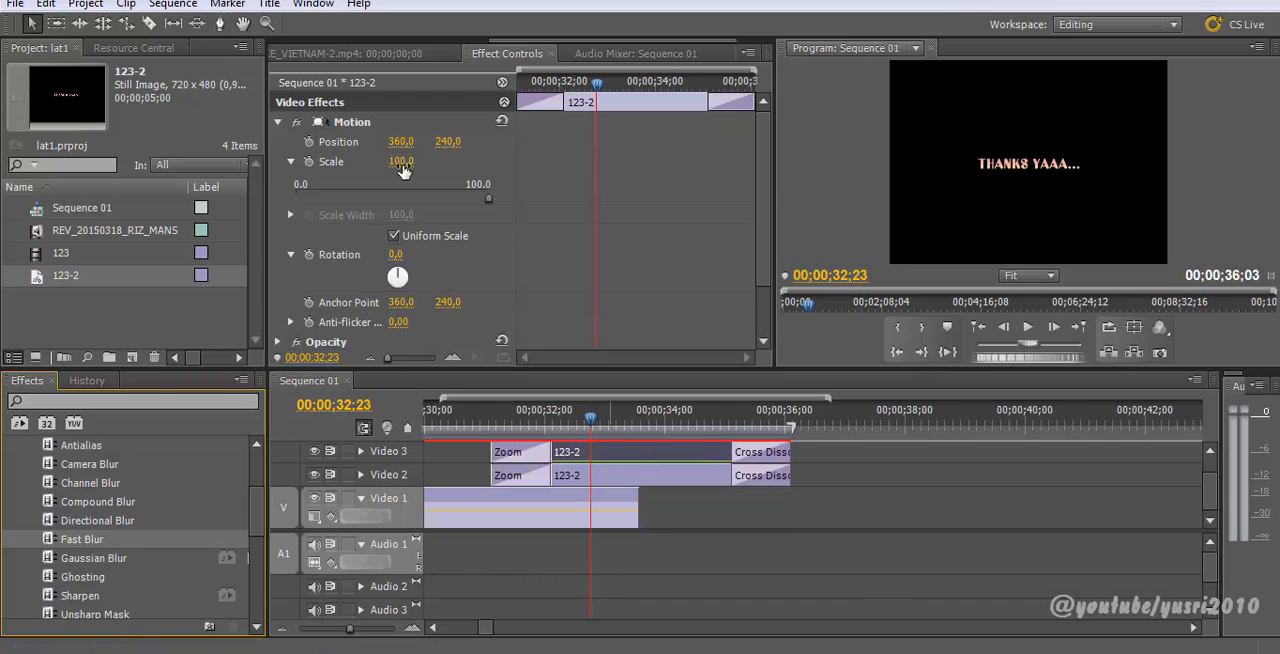
Step: Hide the Video 2 track output and set the Fast Blur Blurriness of the copy to 21
scroll(397, 245, "down", 2)
left_click(278, 318)
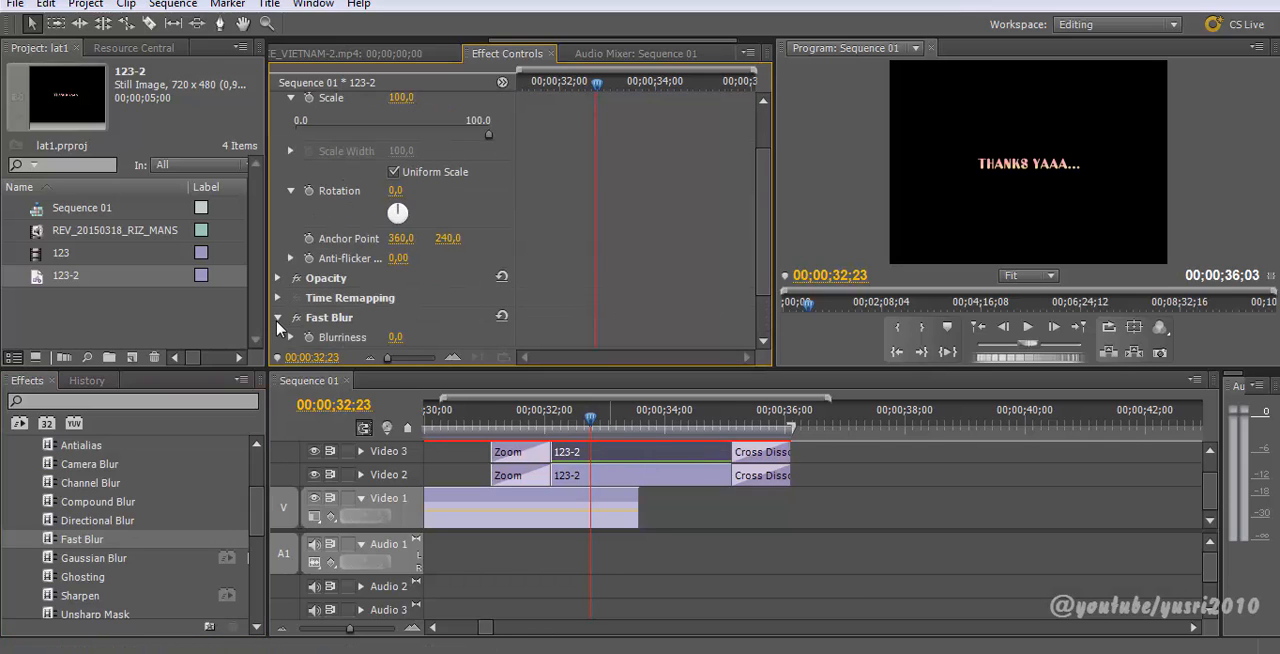
left_click(316, 476)
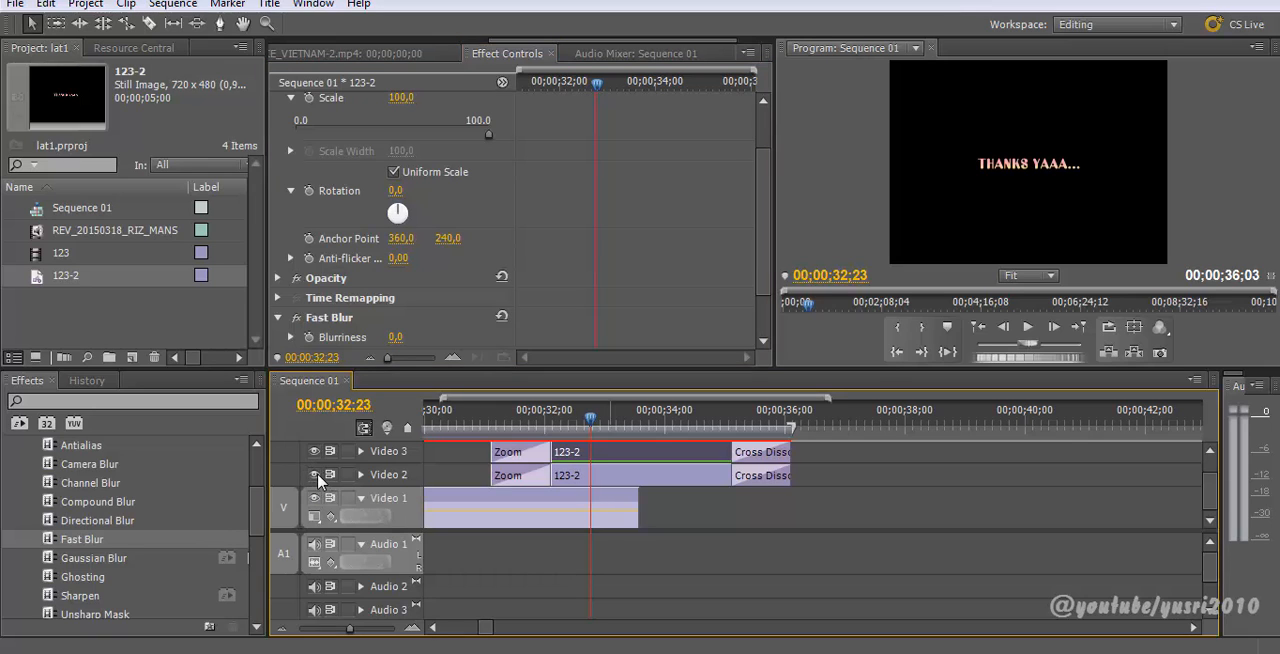
left_click(316, 476)
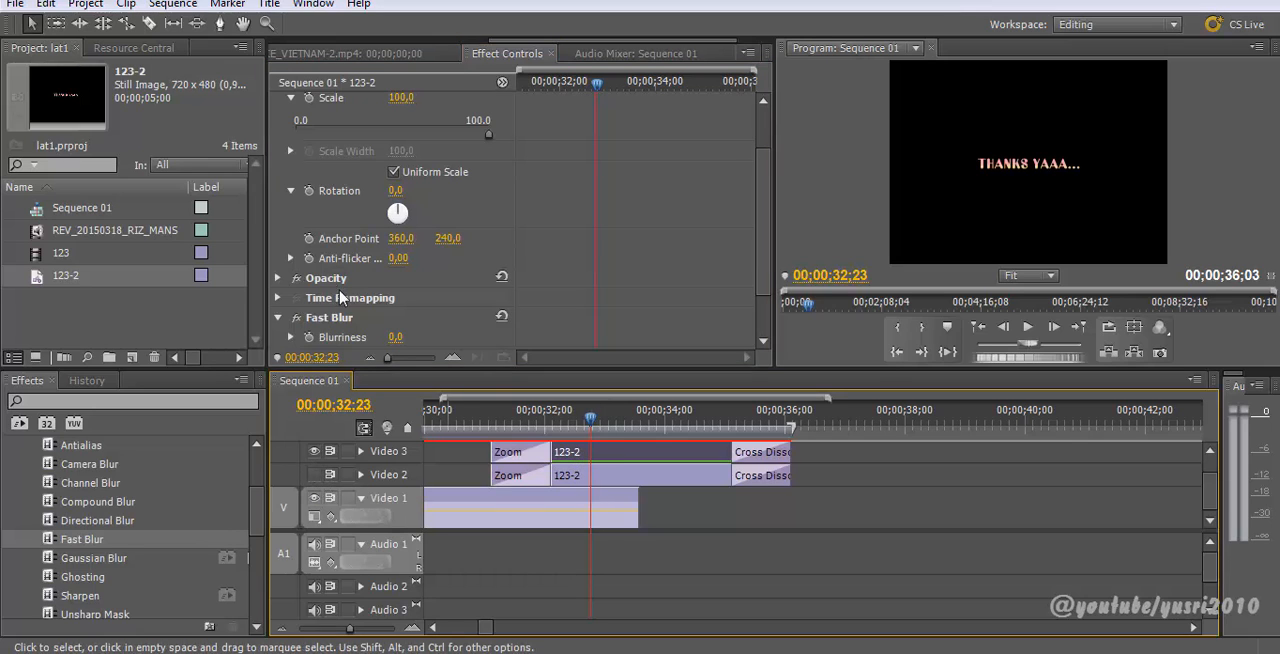
scroll(397, 300, "down", 2)
left_click(395, 281)
left_click_drag(395, 281, 398, 283)
left_click_drag(398, 281, 402, 281)
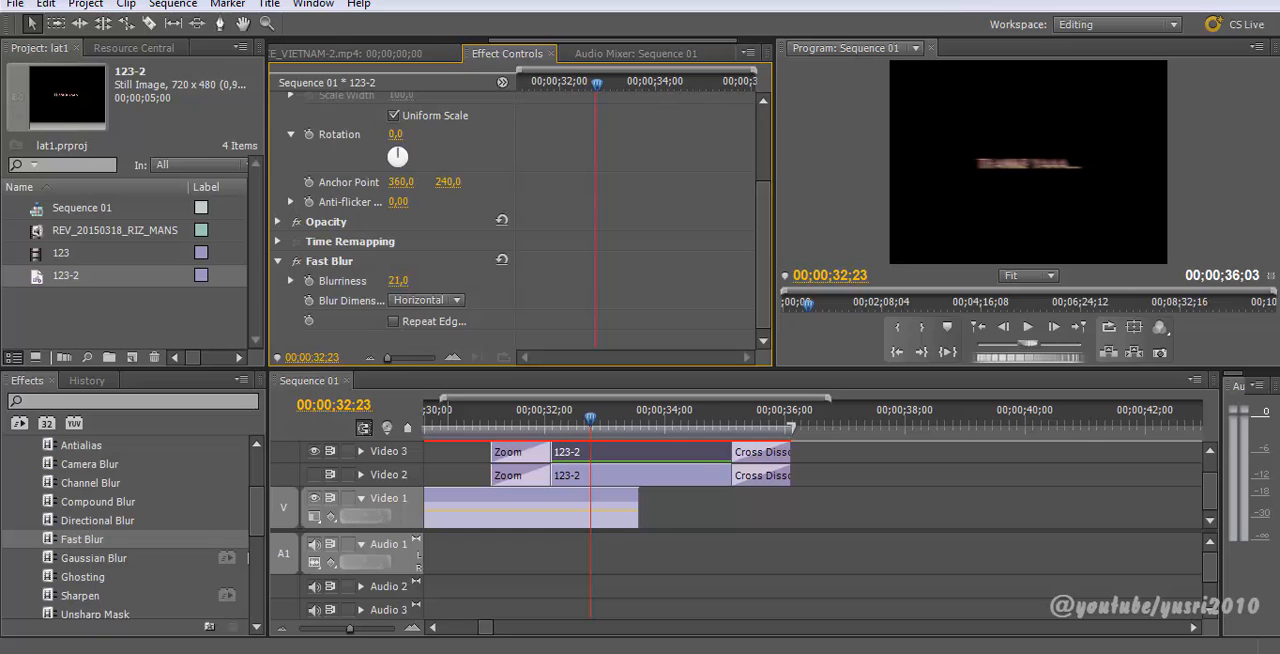
Step: Set the blurred copy's Scale to 129
scroll(483, 172, "up", 3)
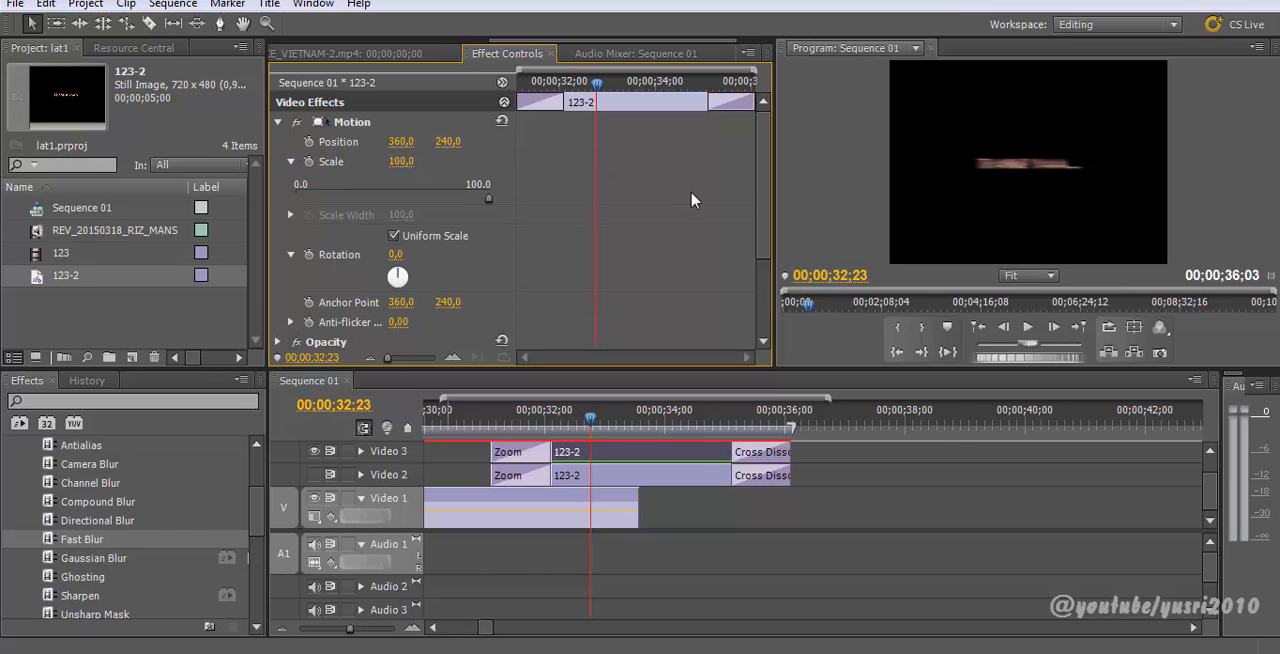
scroll(760, 175, "down", 3)
scroll(765, 165, "up", 3)
left_click_drag(401, 161, 430, 161)
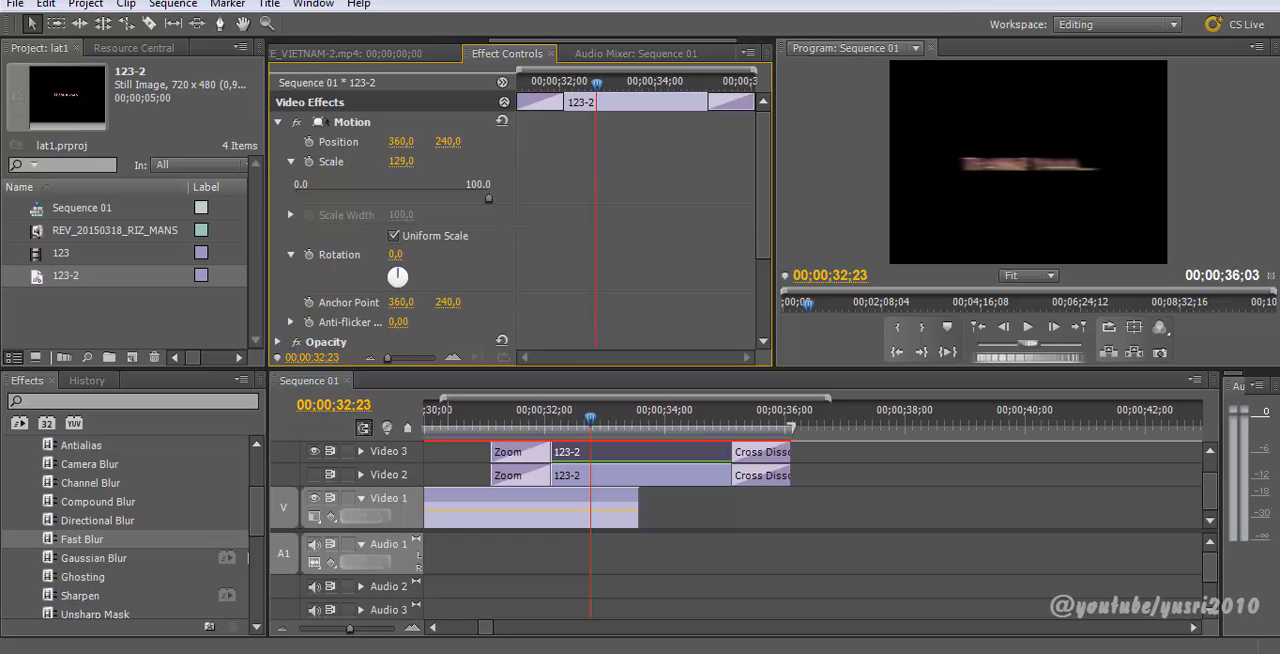
Step: Set Fast Blur's Blur Dimensions to Horizontal and Vertical and lower Blurriness to 8
scroll(424, 168, "down", 3)
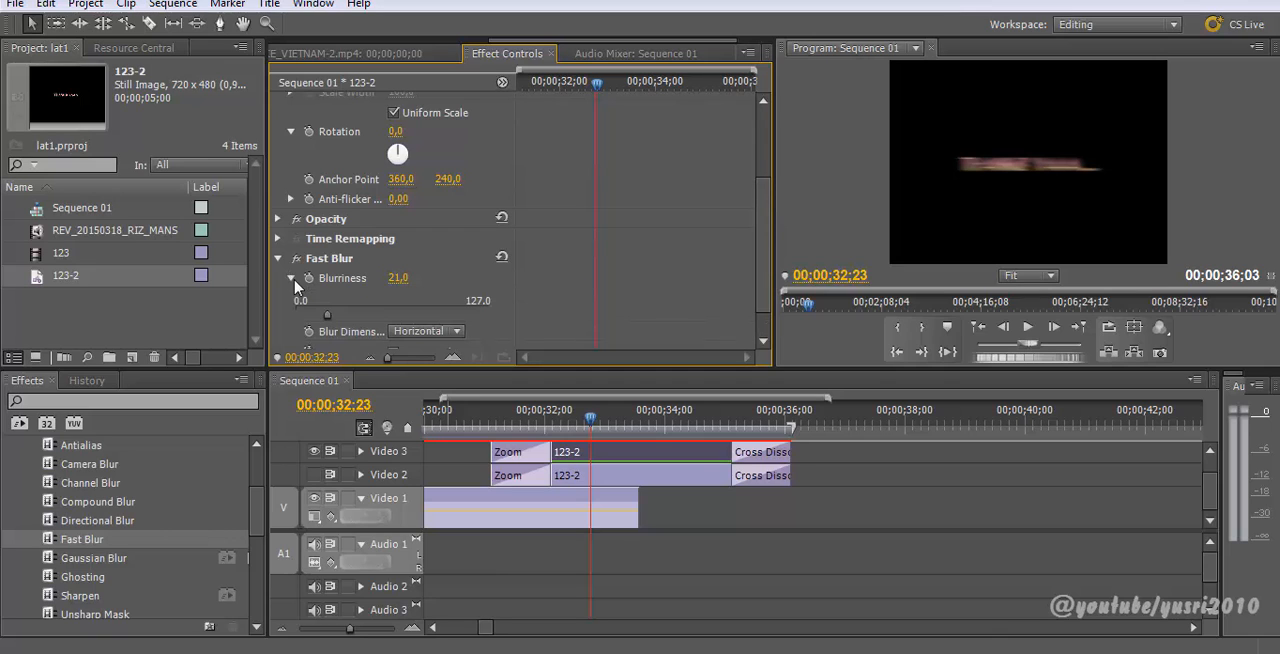
left_click(400, 299)
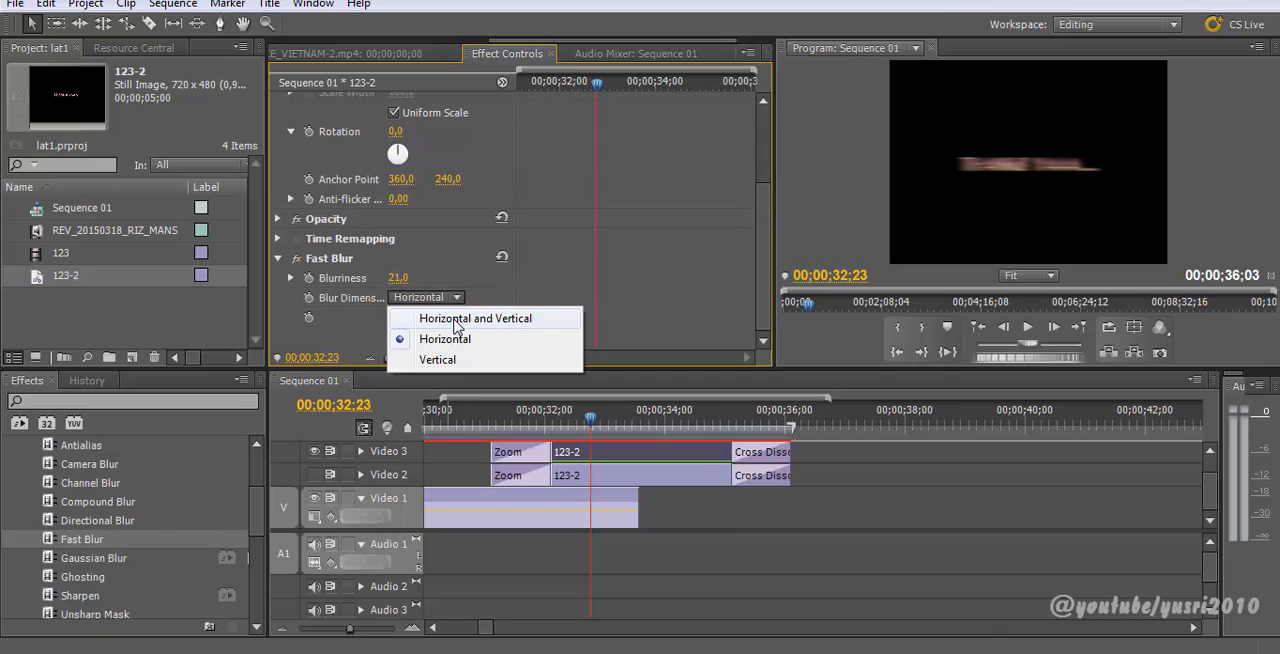
left_click(454, 314)
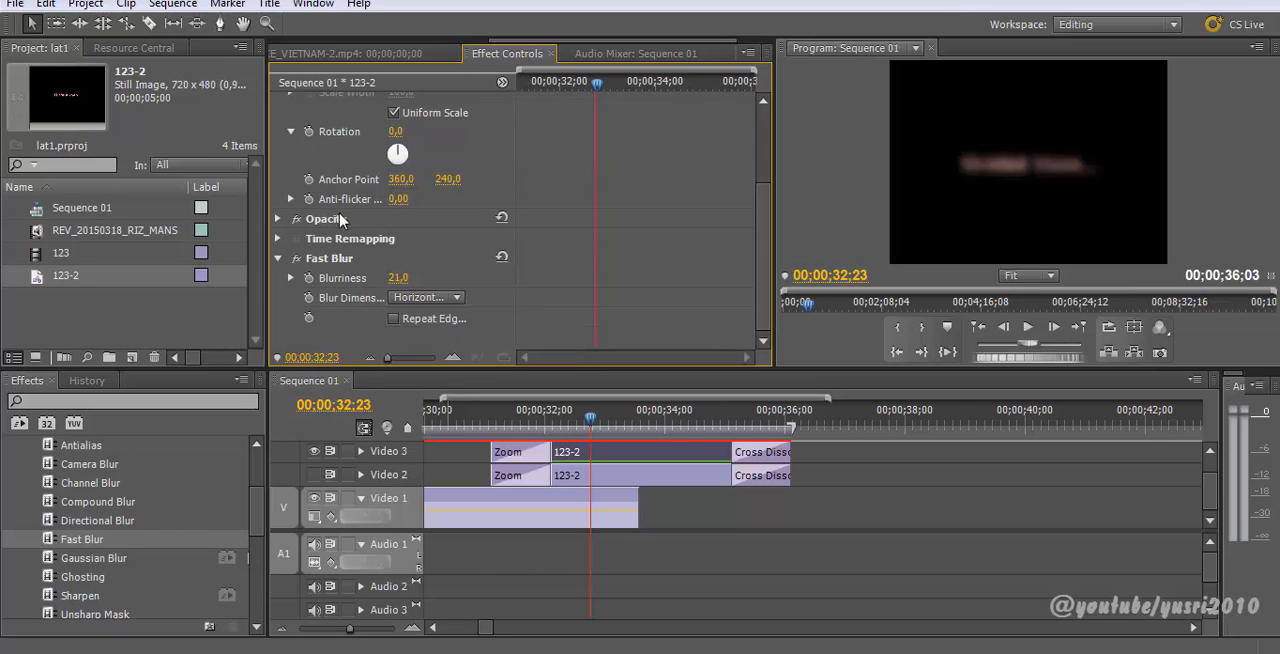
left_click_drag(398, 278, 387, 278)
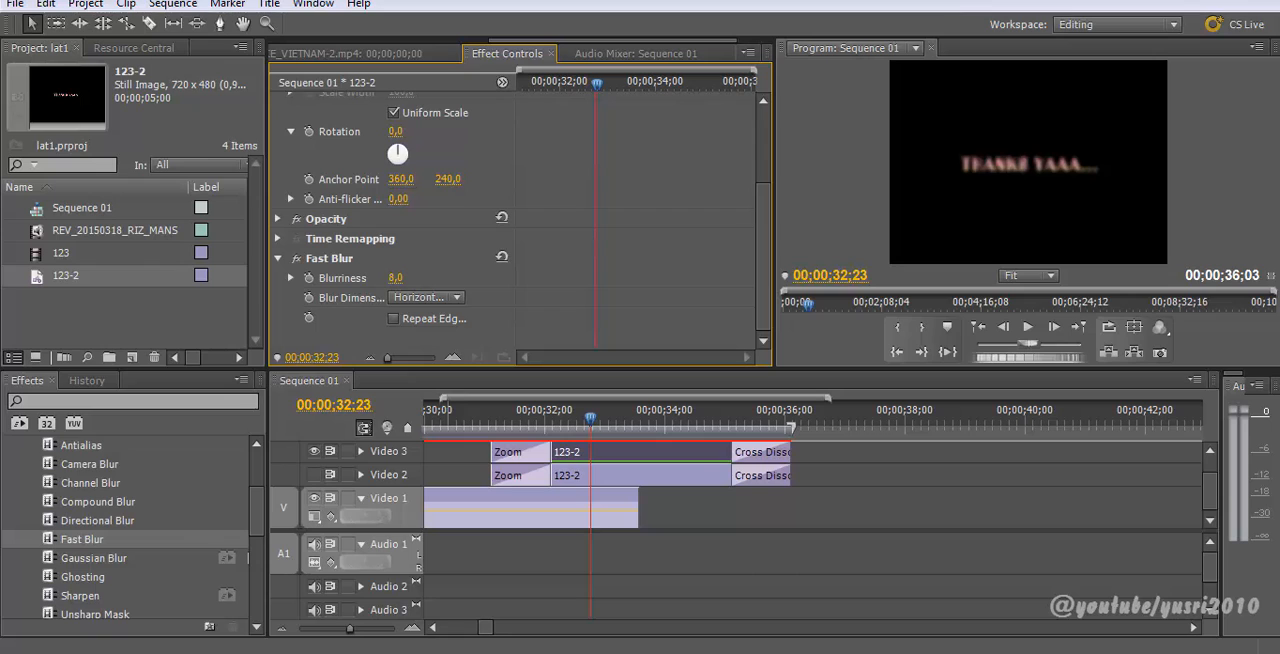
Step: Turn the Video 2 track output back on to combine the sharp and blurred titles
left_click(316, 476)
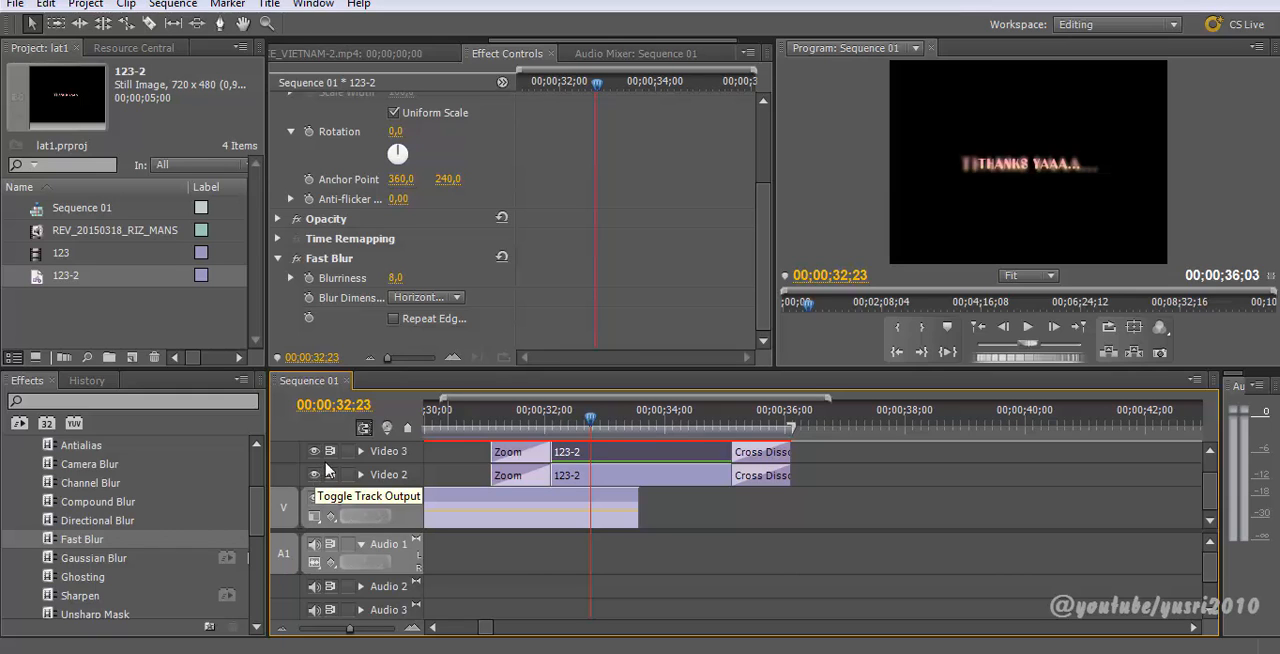
left_click(395, 288)
left_click(350, 288)
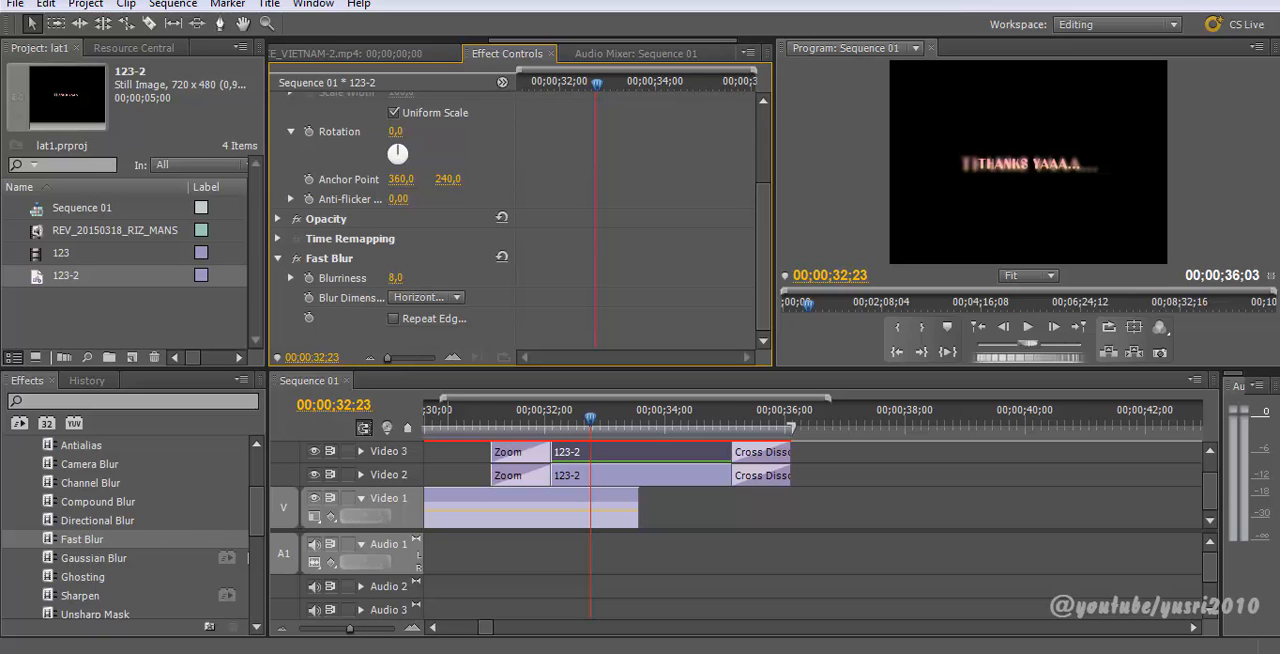
left_click_drag(396, 278, 399, 278)
Step: Set the blurred copy's Scale to 114 for a glow around the title
left_click(766, 180)
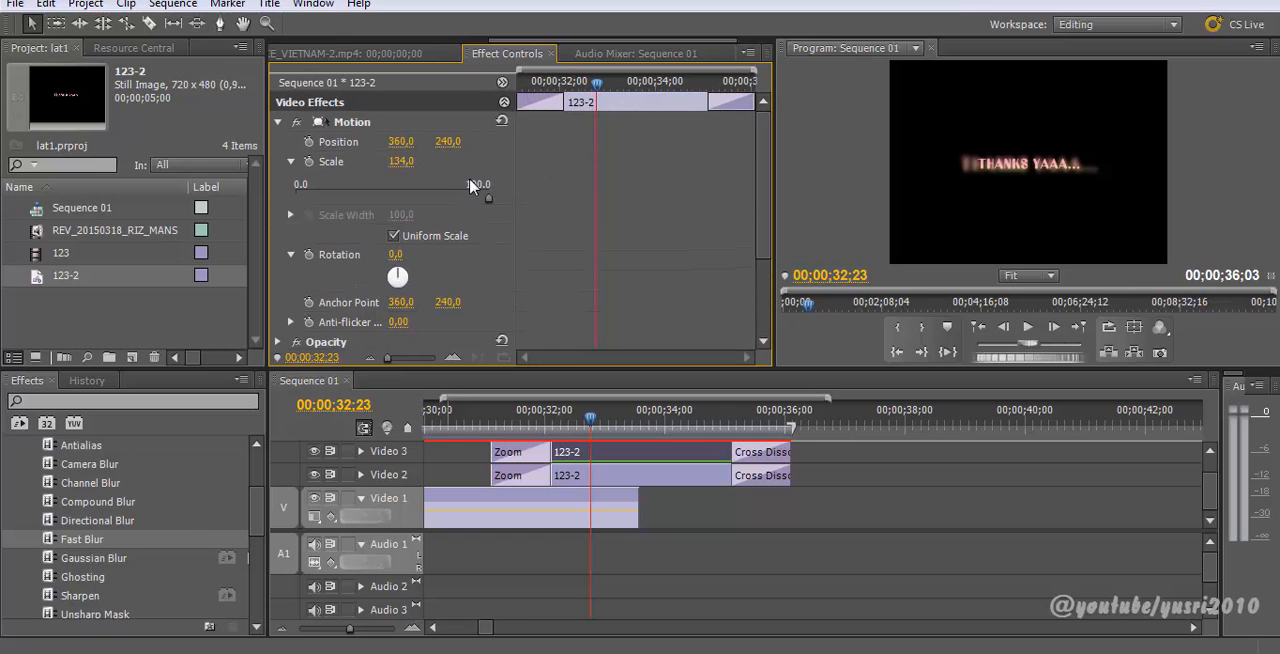
mouse_move(401, 161)
left_mouse_down()
mouse_move(377, 161)
mouse_move(405, 161)
left_mouse_up()
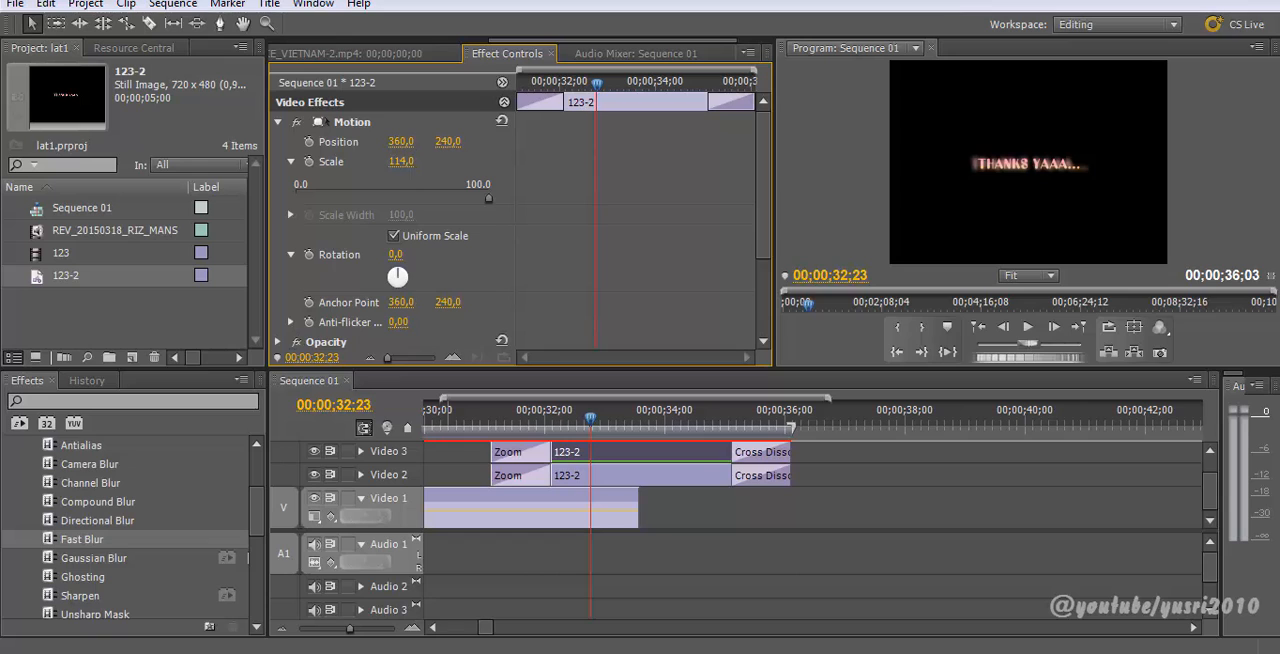
Step: Preview the glowing THANKS YAAA... title and zoom the timeline out
left_click_drag(615, 413, 462, 420)
key("space")
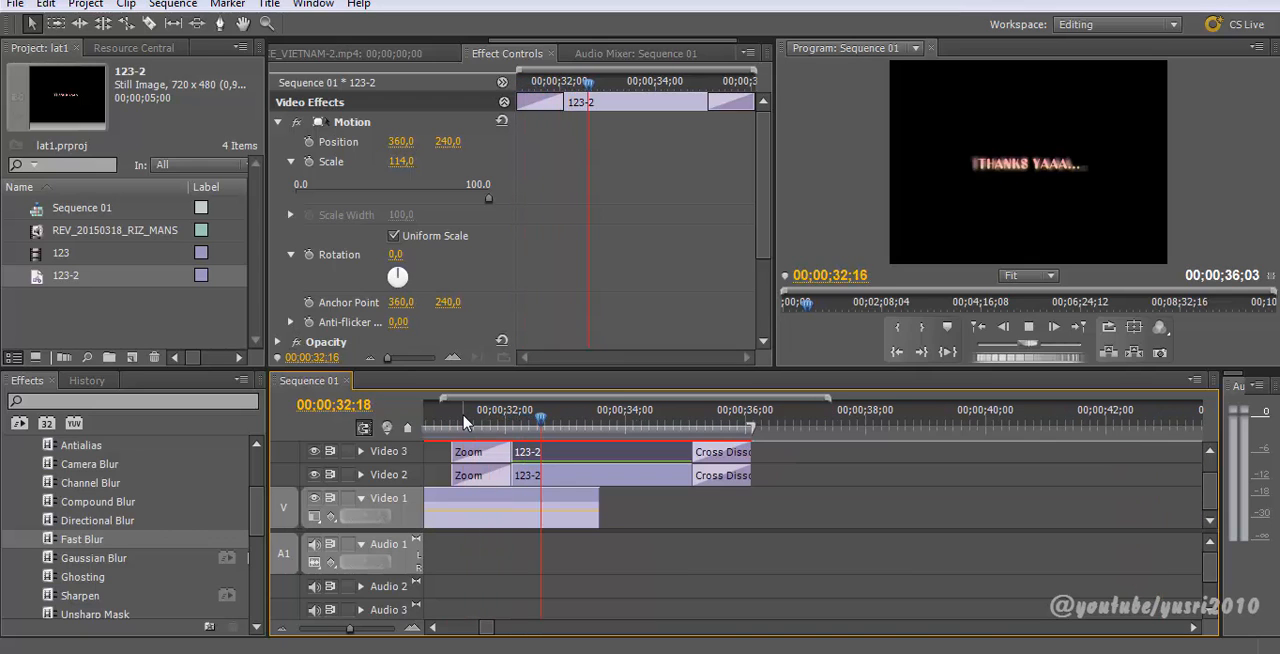
key("space")
key("minus")
key("minus")
key("minus")
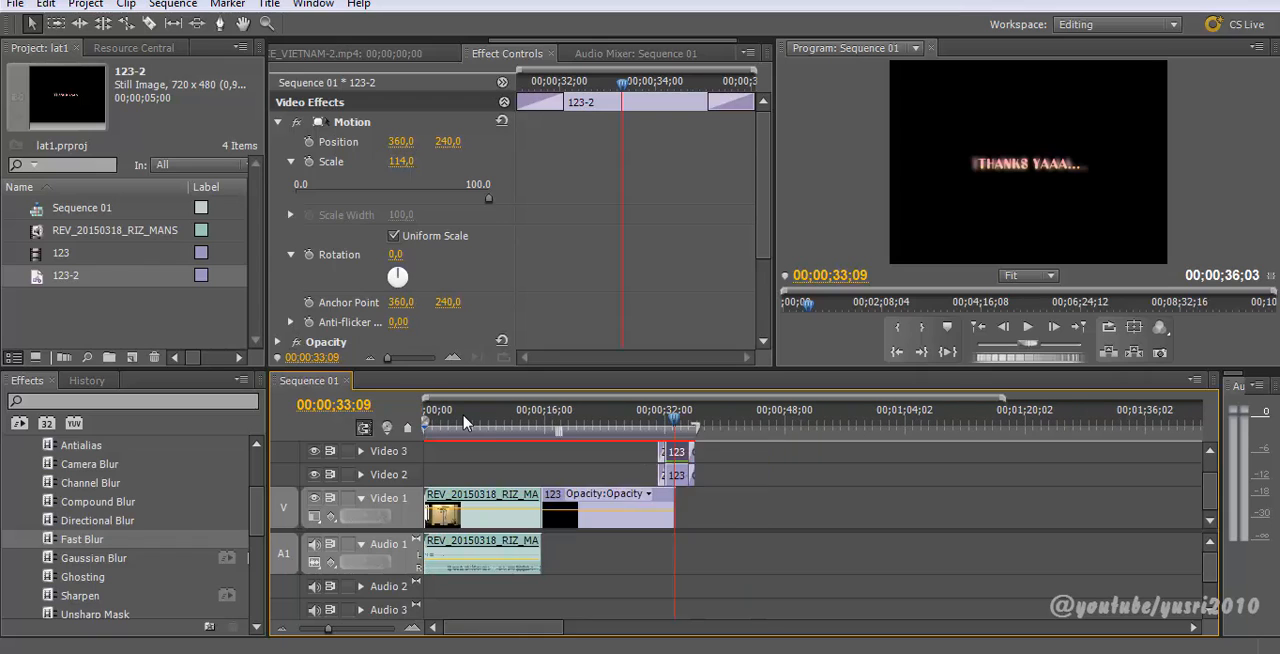
key("minus")
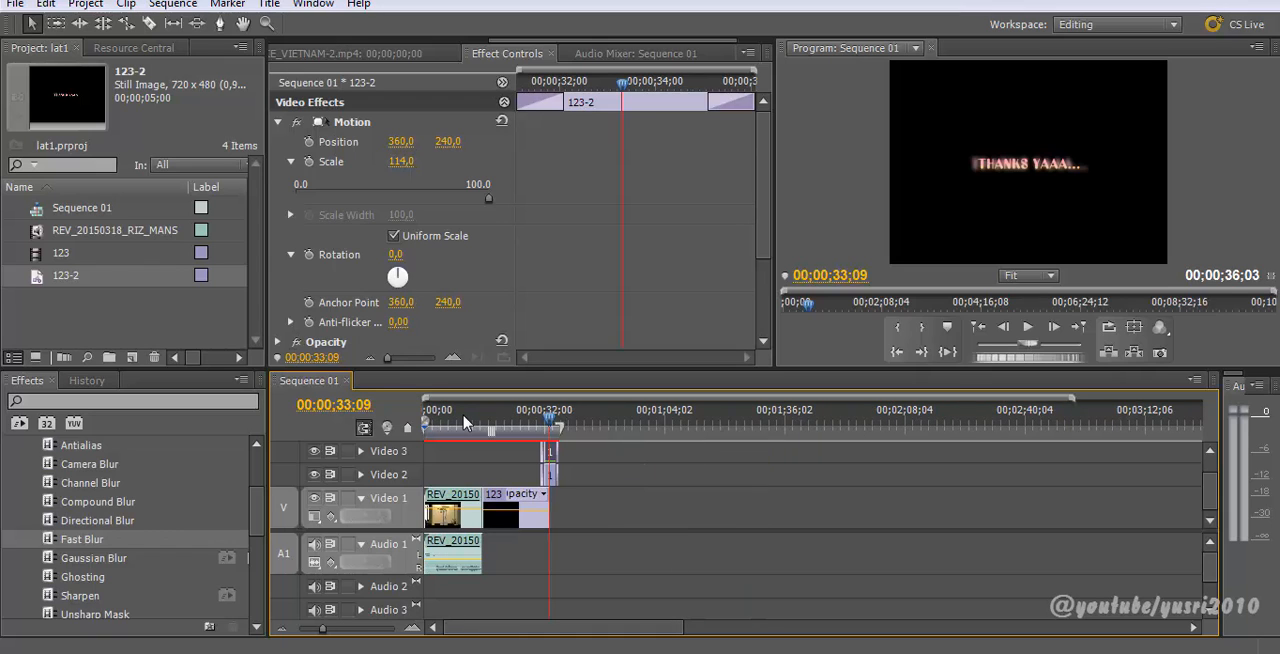
Step: Save the project and render the effects in the work area
key("ctrl+s")
key("Return")
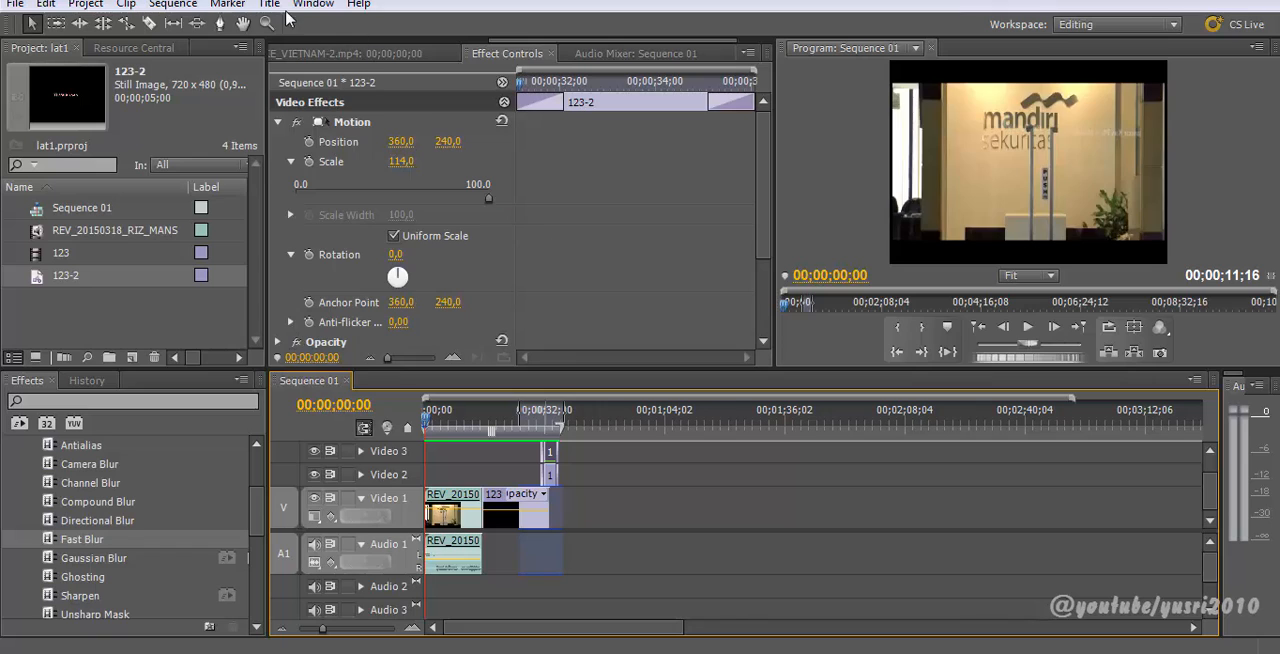
left_click(227, 4)
mouse_move(186, 15)
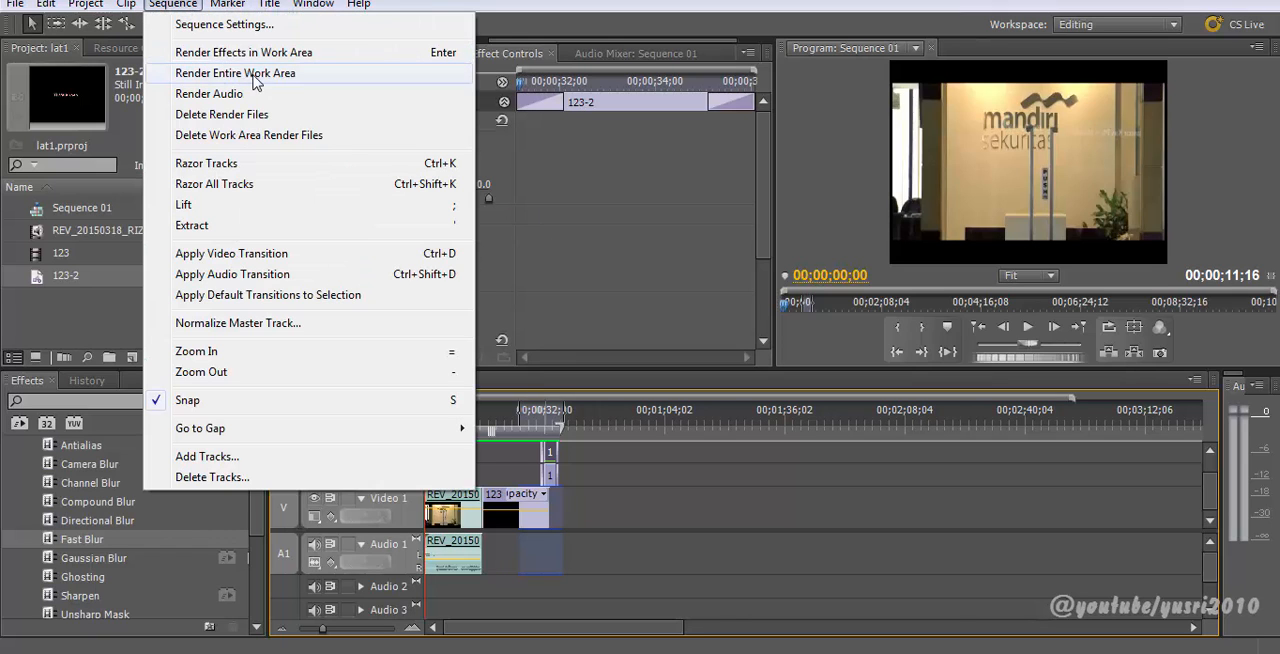
left_click(813, 505)
Step: Zoom into the timeline end and play back the rolling credits into the title
left_click(554, 422)
key("equal")
key("equal")
key("equal")
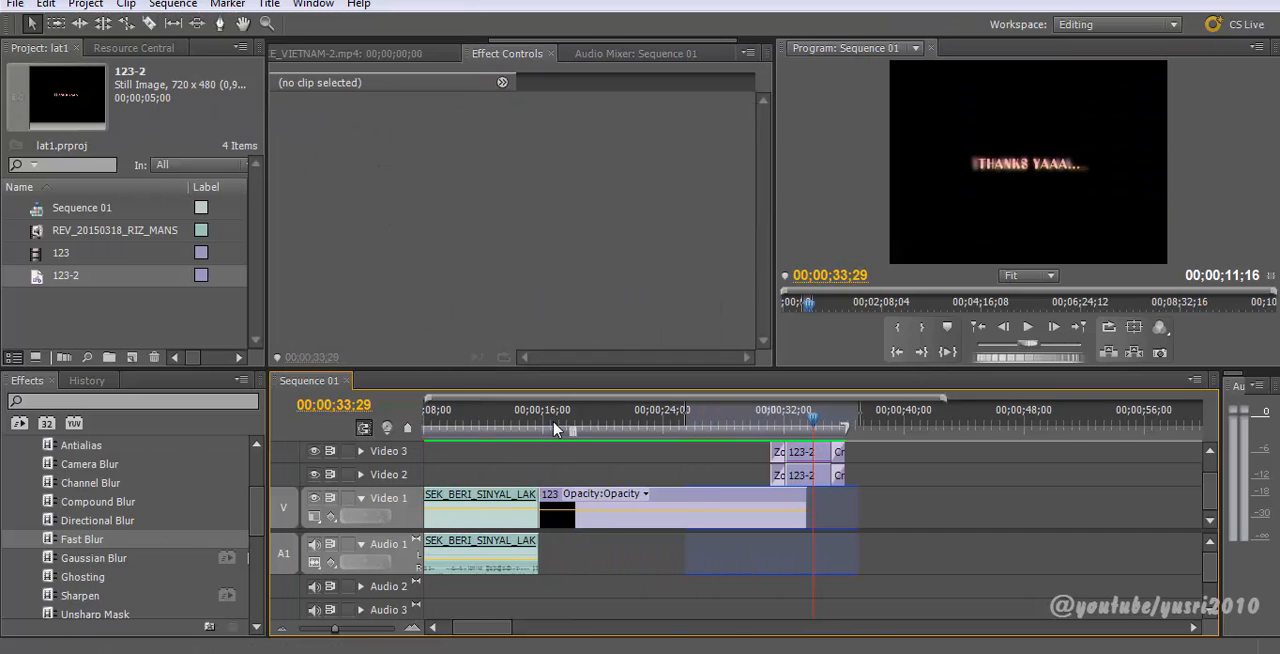
left_click_drag(587, 423, 512, 425)
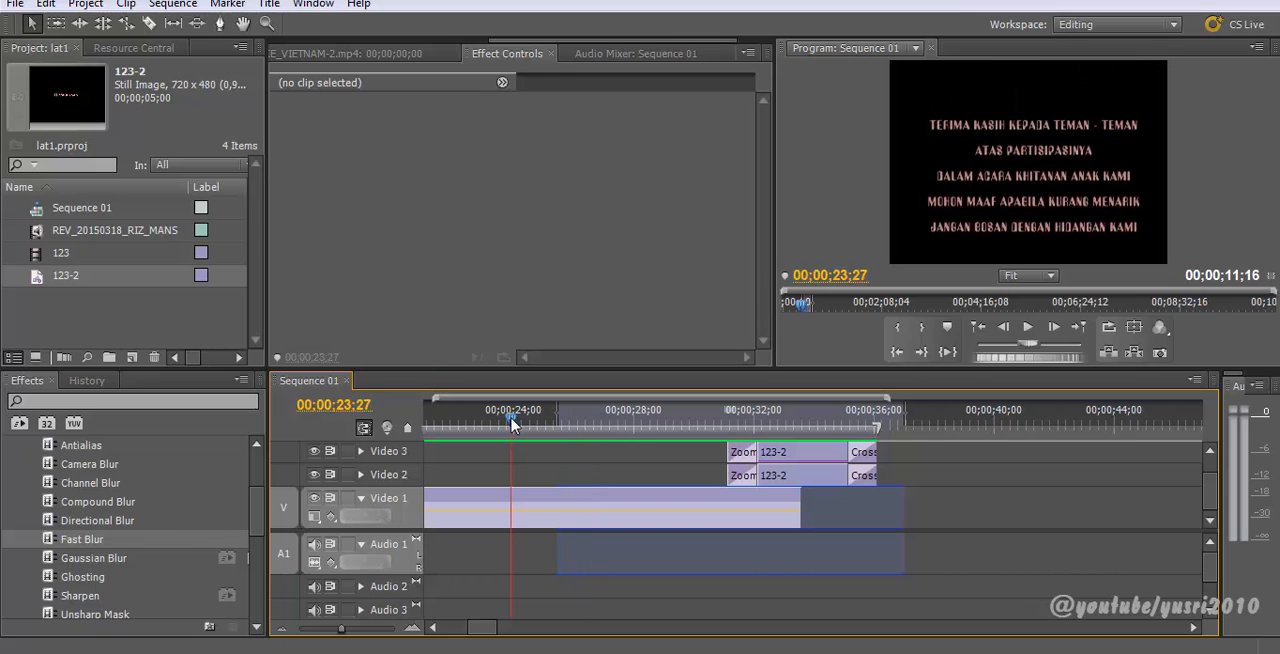
key("space")
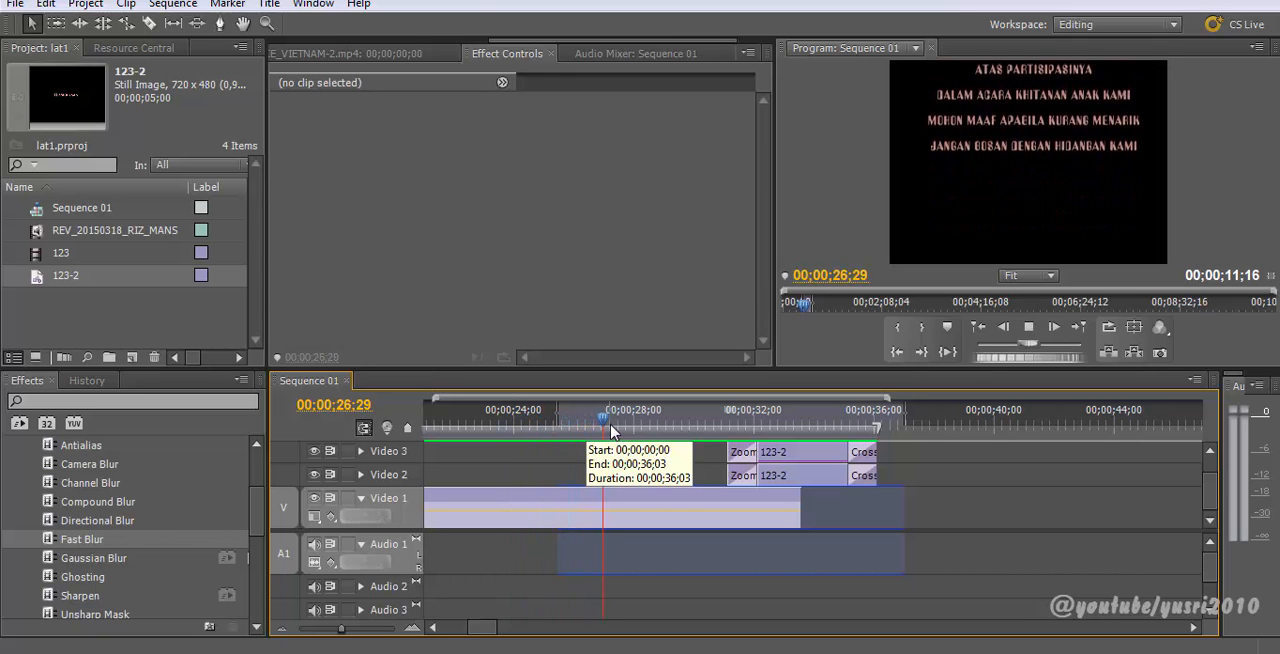
left_click_drag(694, 424, 705, 427)
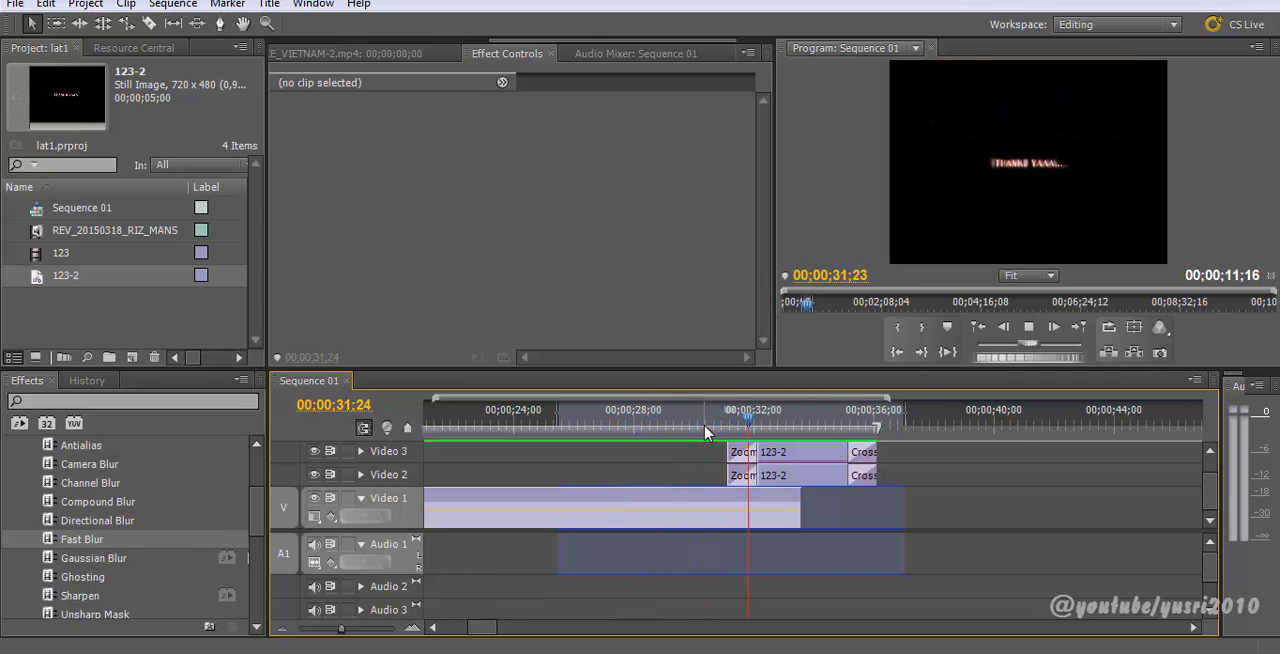
key("space")
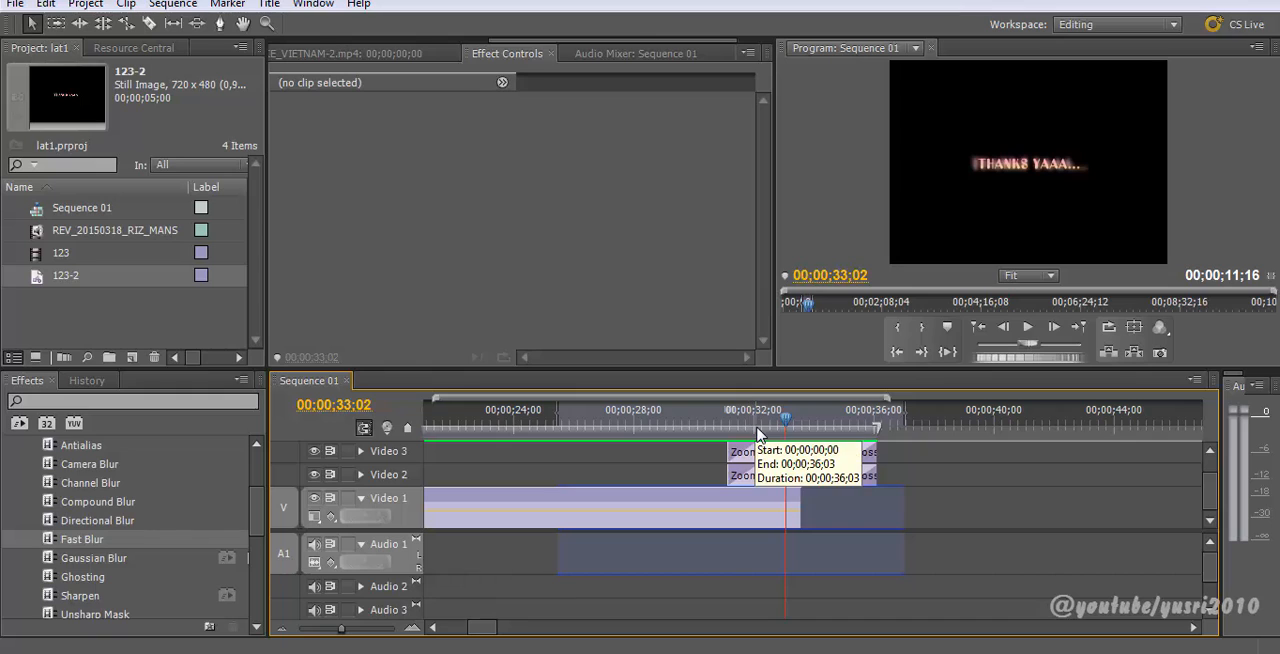
key("minus")
key("minus")
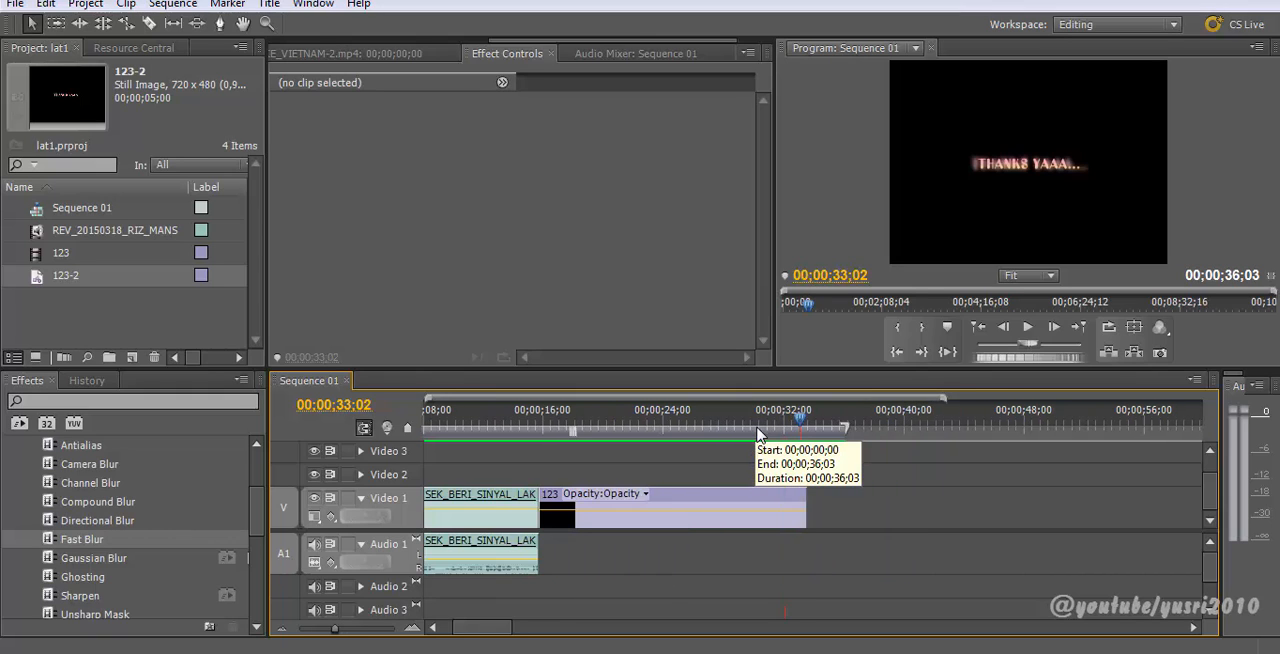
Step: Select the 123-2 clip on Video 2 and inspect its settings in Effect Controls
left_click_drag(674, 416, 685, 440)
left_click(680, 476)
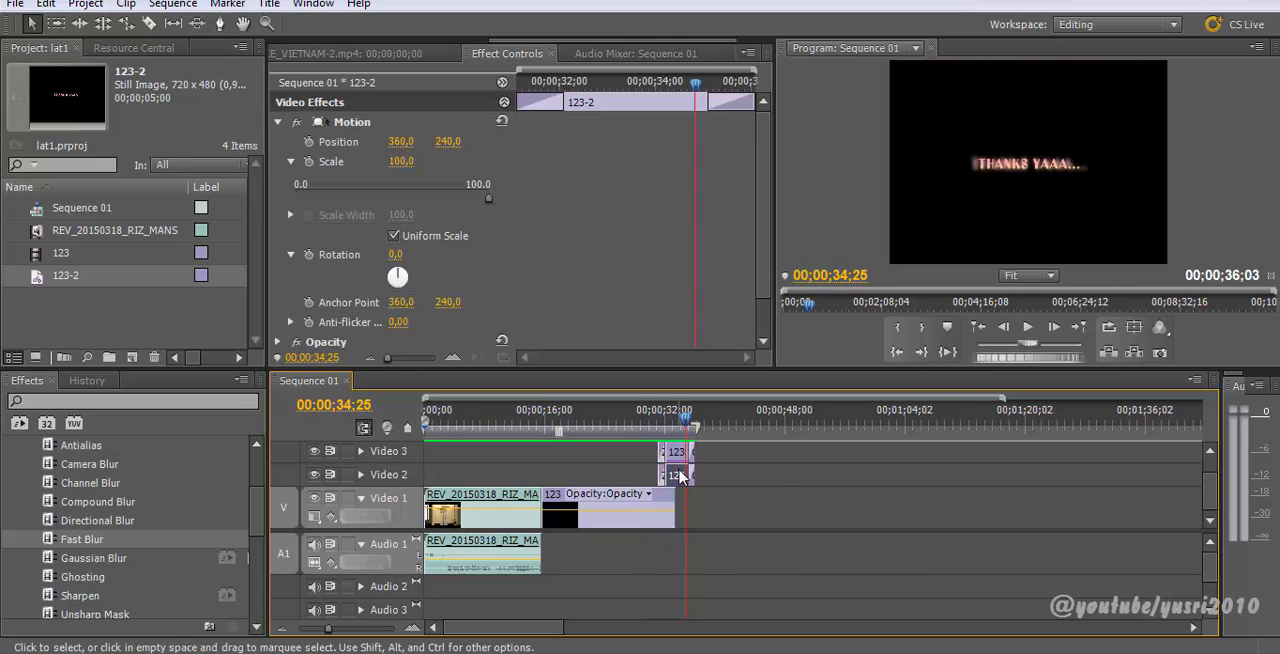
key("grave")
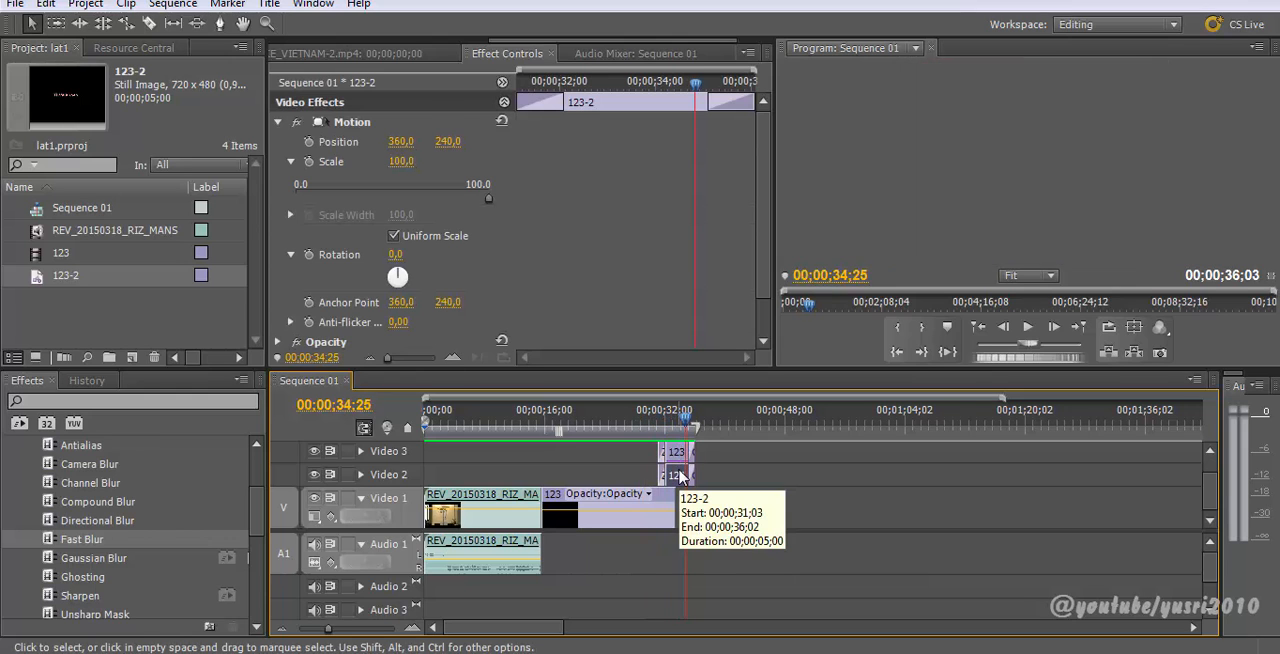
key("grave")
scroll(657, 473, "down", 1)
scroll(657, 473, "up", 1)
left_click_drag(686, 420, 658, 421)
scroll(175, 511, "down", 1)
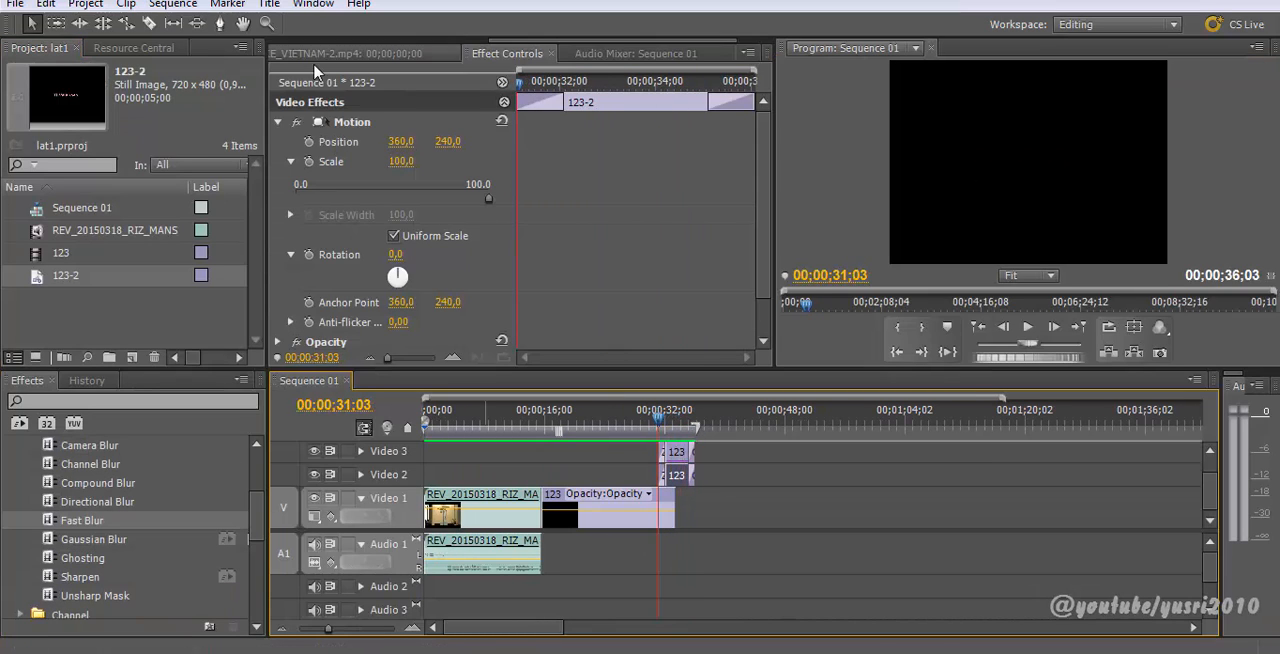
left_click(355, 54)
scroll(563, 48, "down", 3)
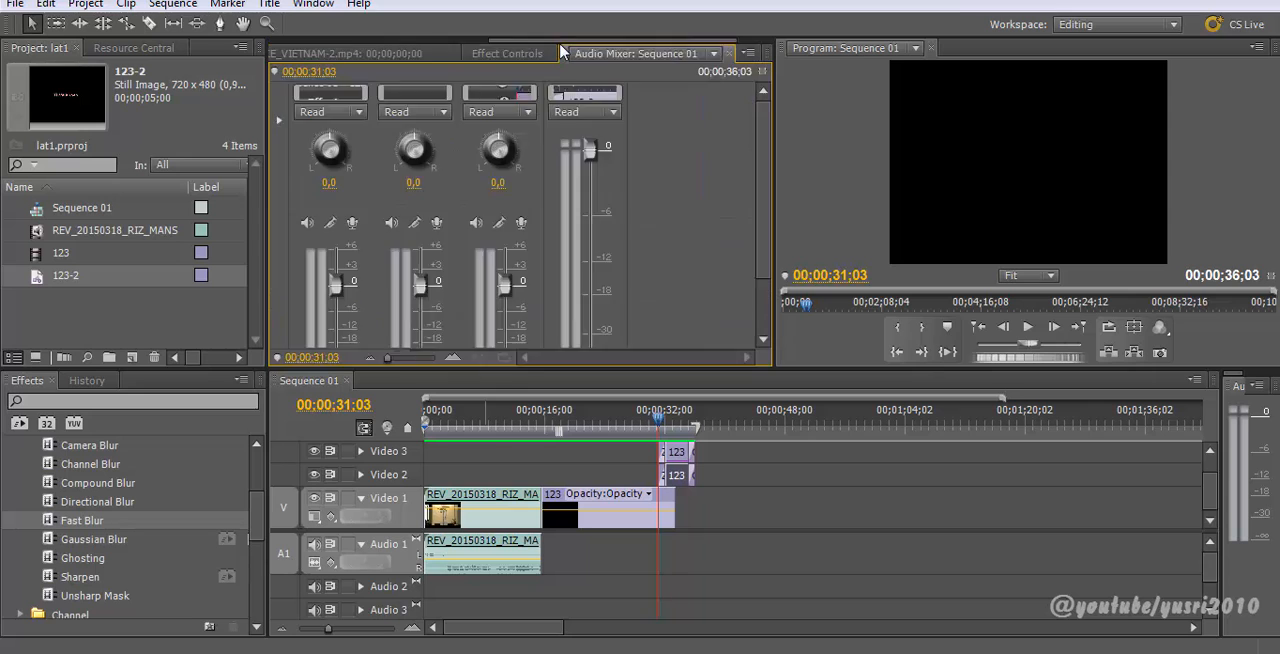
scroll(563, 48, "up", 2)
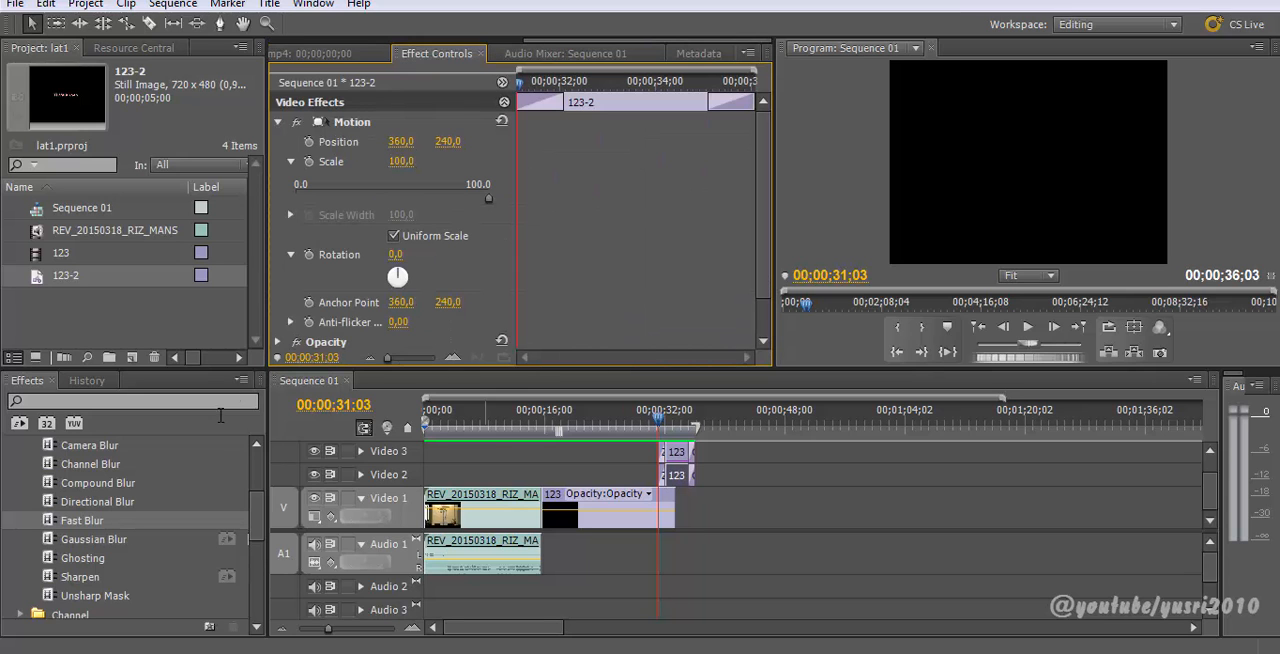
Step: Browse the Video Effects folders and scrub and play the sequence ending again
left_click_drag(257, 530, 260, 558)
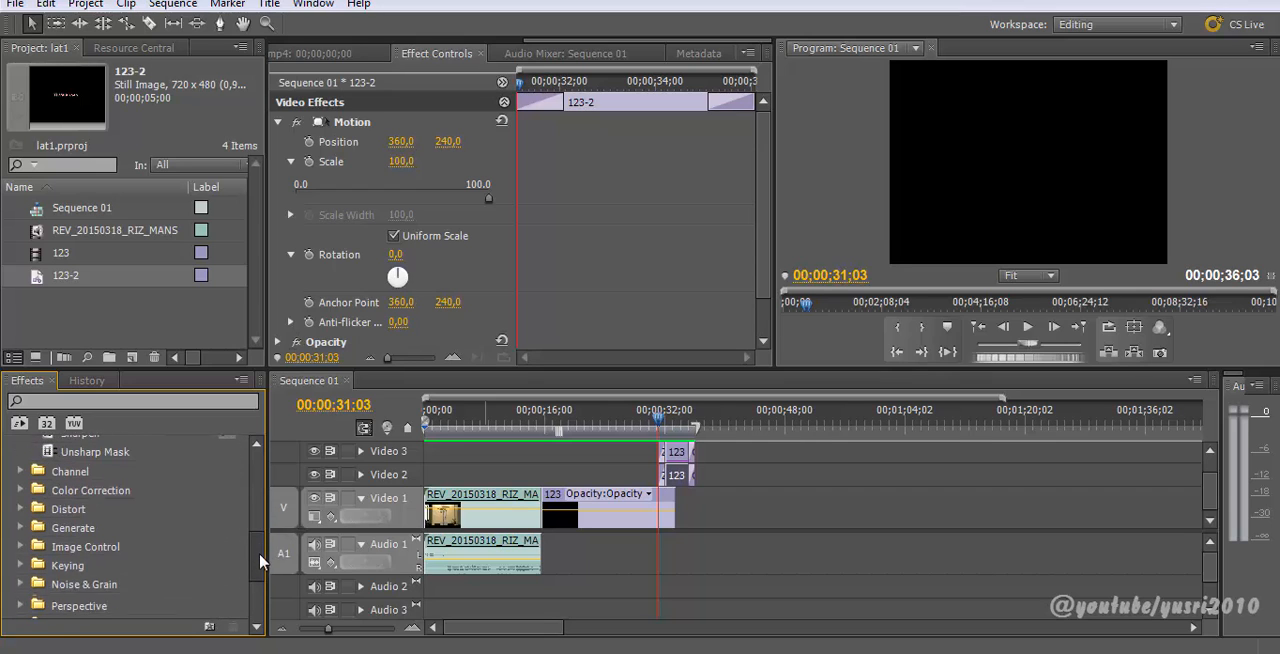
scroll(30, 565, "down", 3)
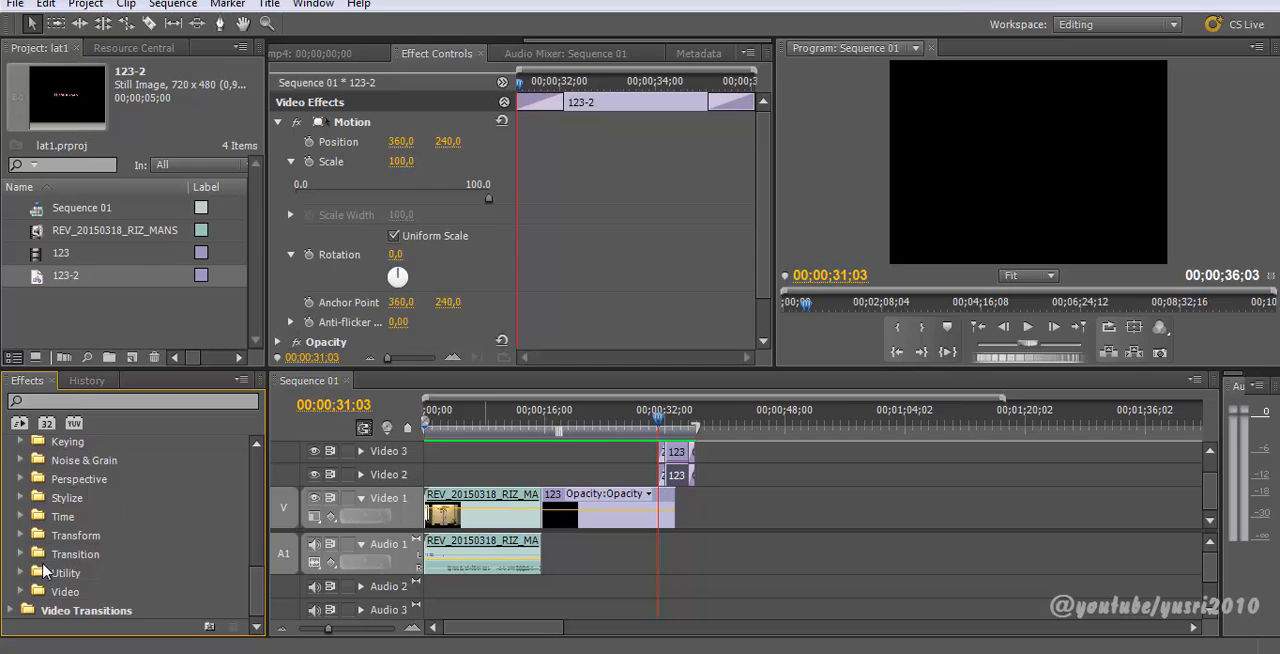
left_click(680, 431)
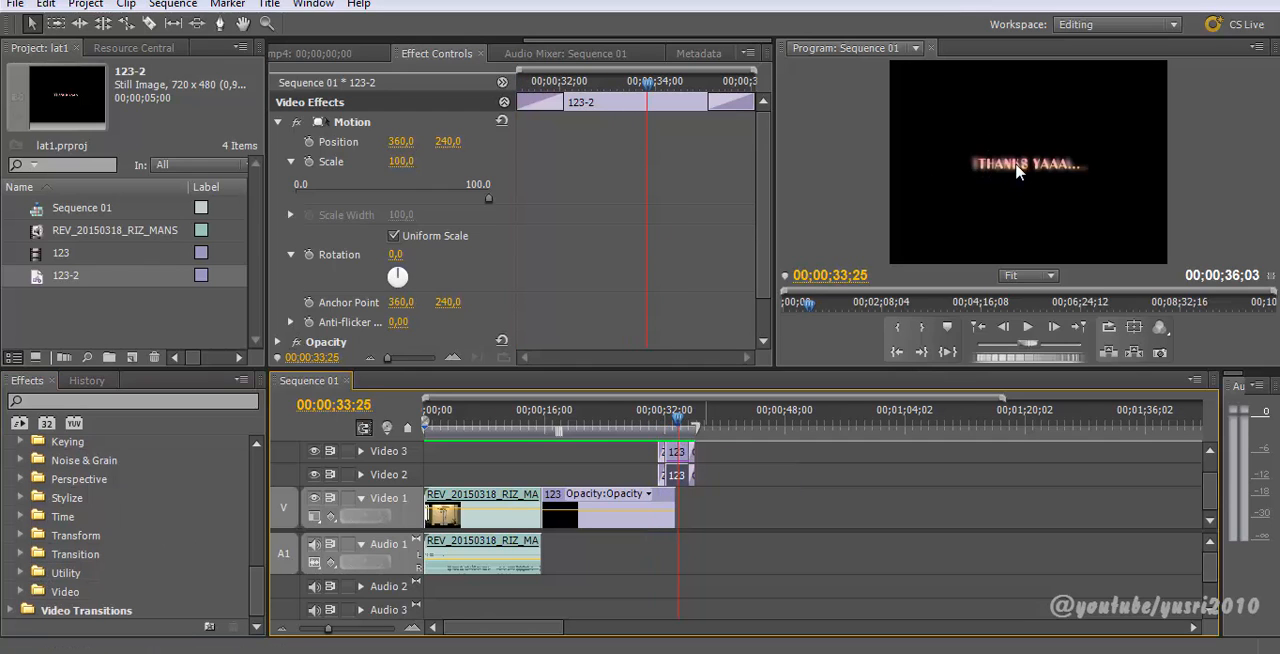
left_click_drag(682, 428, 483, 425)
left_click(489, 419)
key("space")
key("space")
left_click_drag(494, 455, 680, 455)
left_click_drag(665, 420, 626, 512)
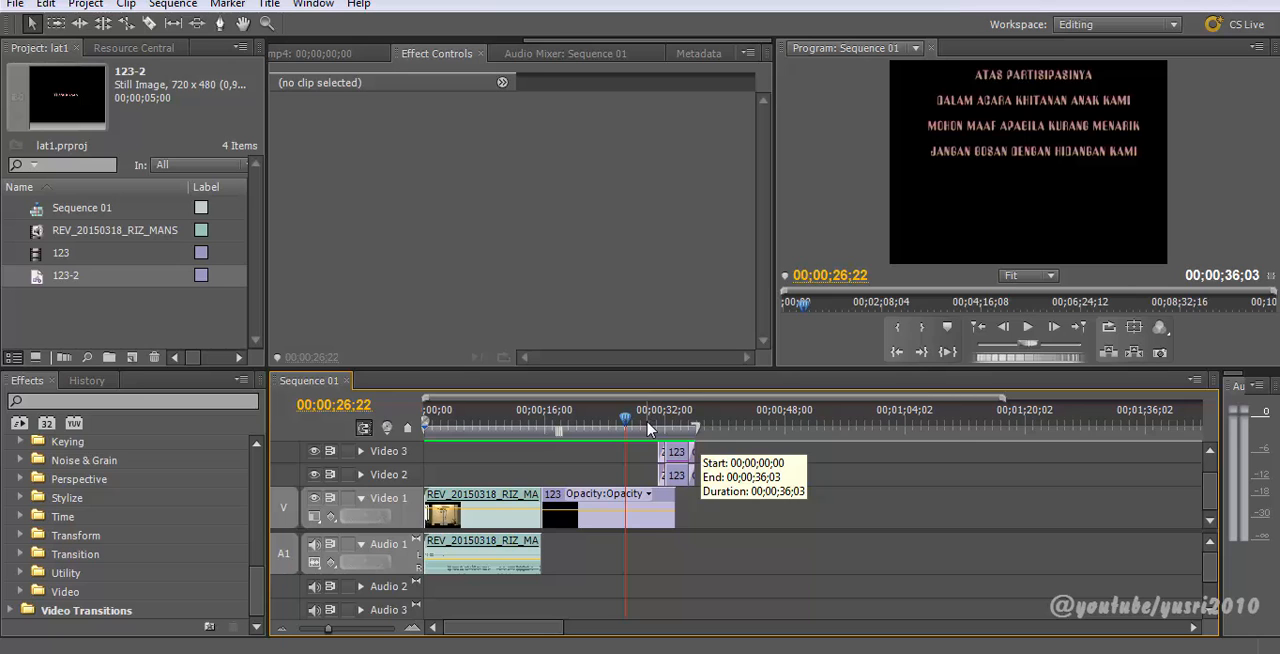
Step: Step through the credits frame by frame in the maximized Program monitor
key("grave")
key("grave")
key("grave")
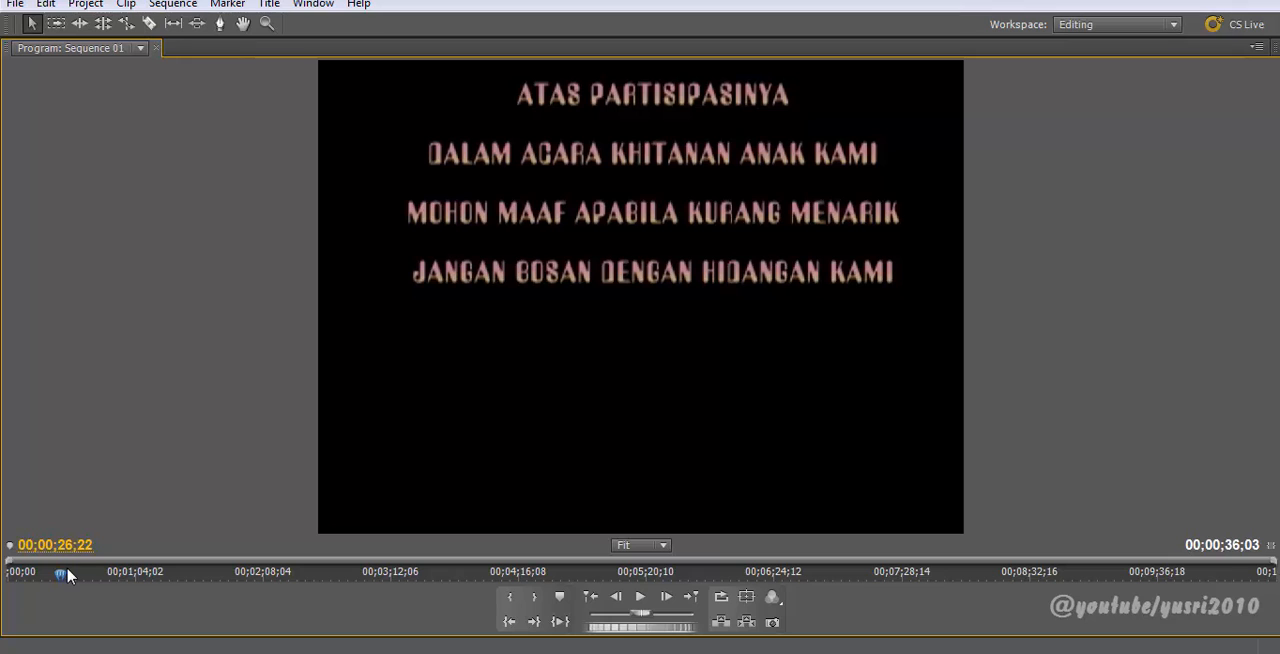
key("Right")
key("Right")
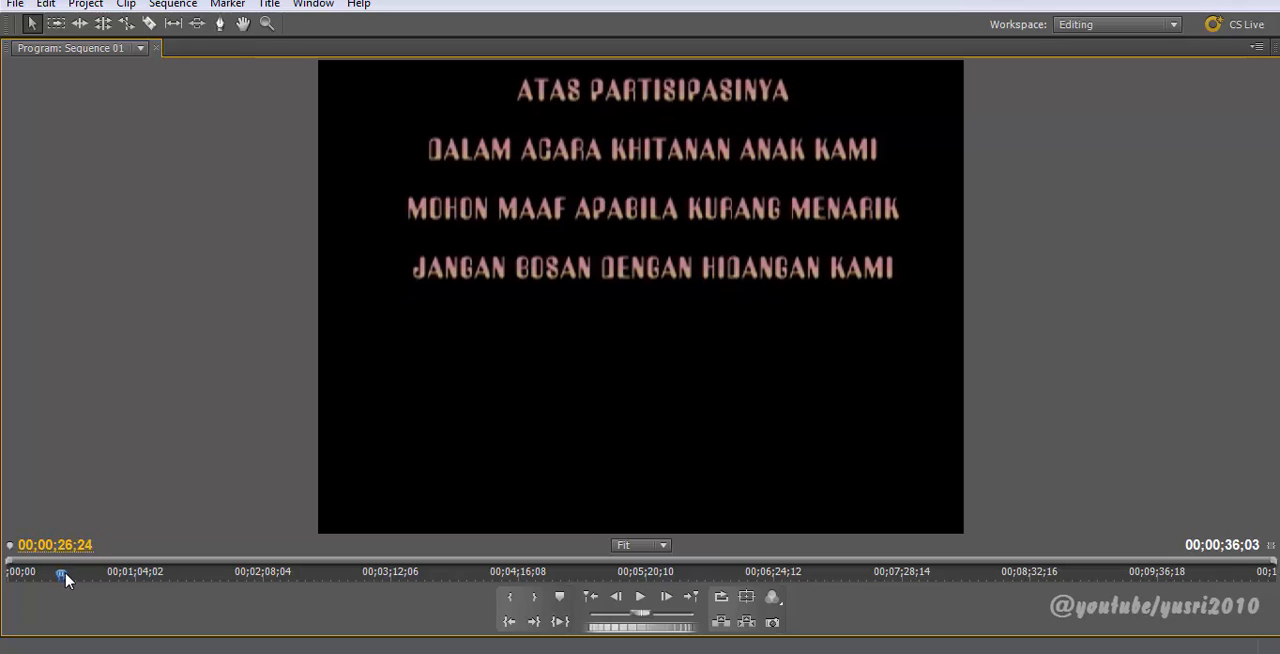